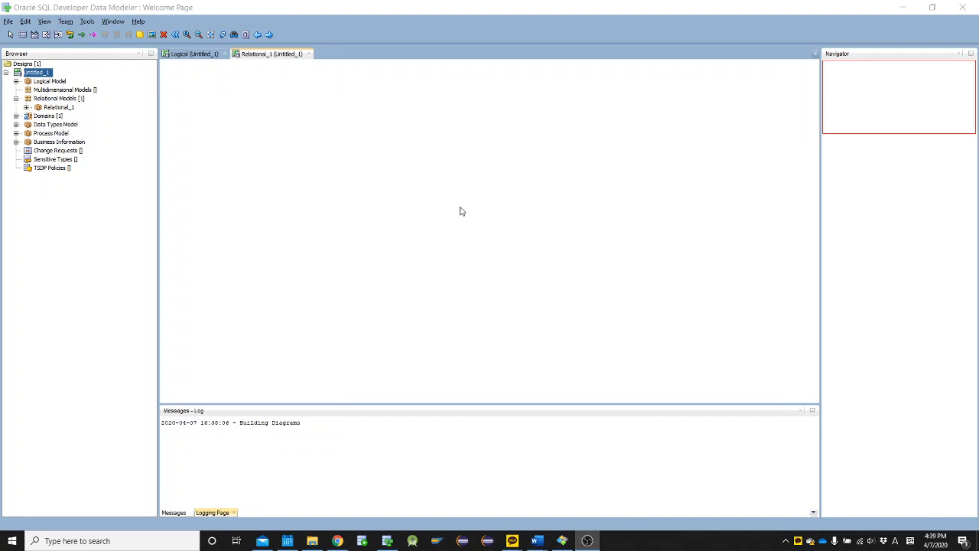
Check the attached files under ERD Pratice in Chrome and bring up the ERD Practice Students document in Word
click(336, 541)
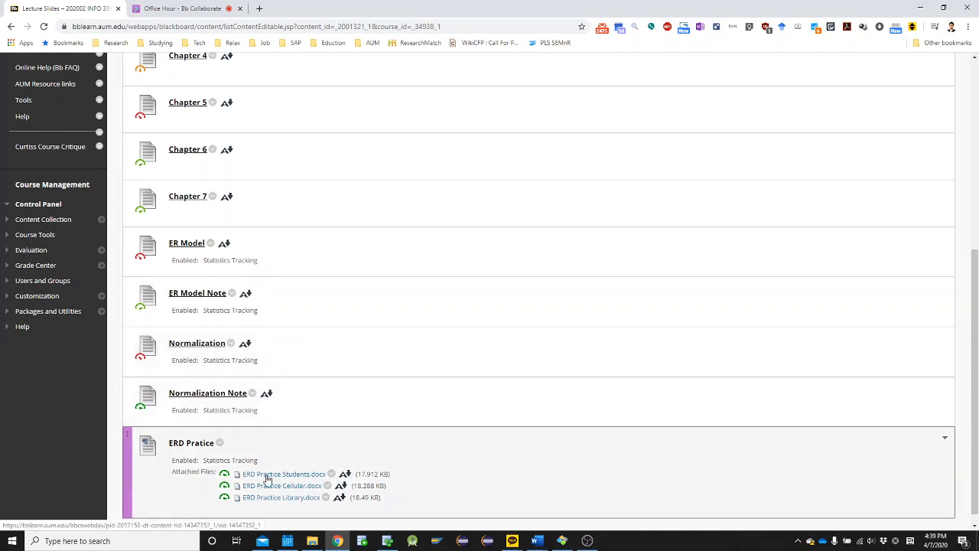
scroll(273, 479, down, 1)
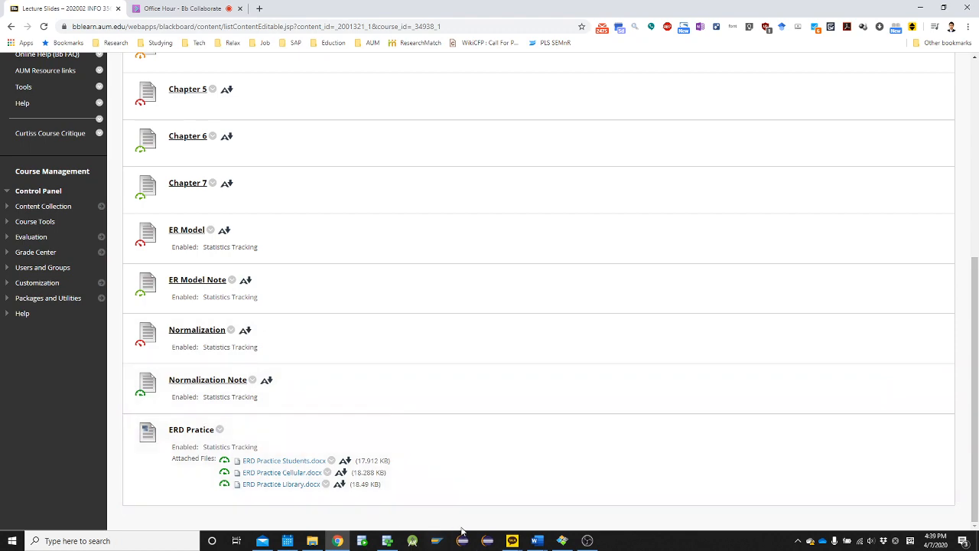
mouse_move(539, 544)
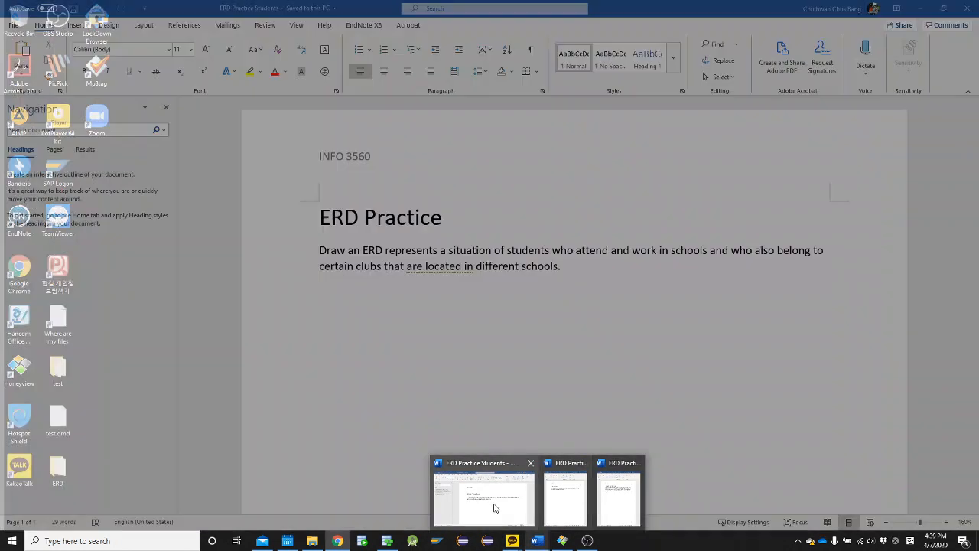
click(494, 505)
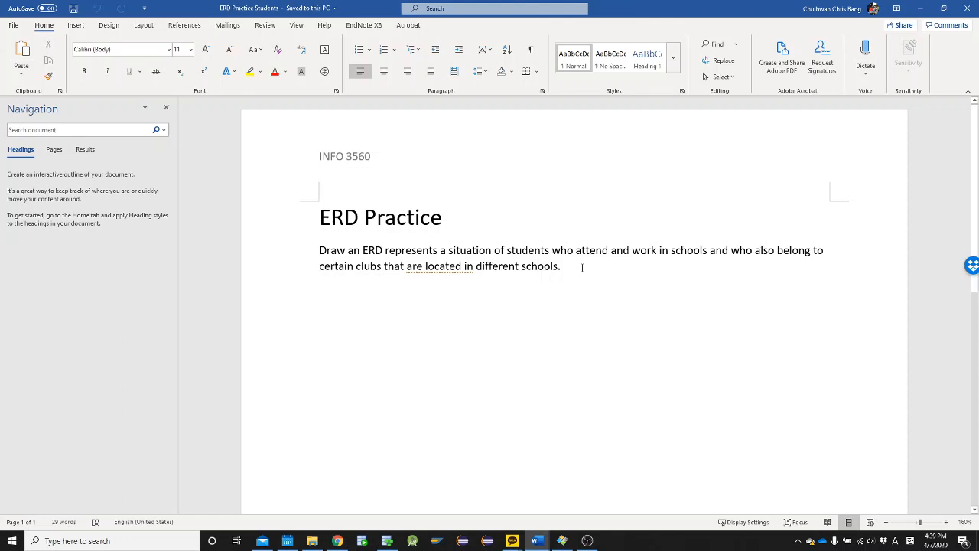
scroll(581, 270, down, 1)
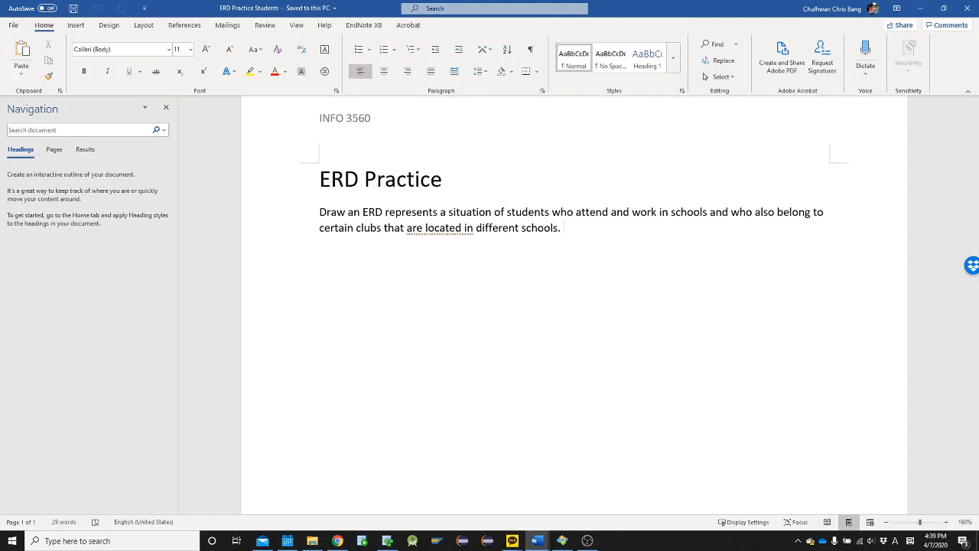
key(alt+Tab)
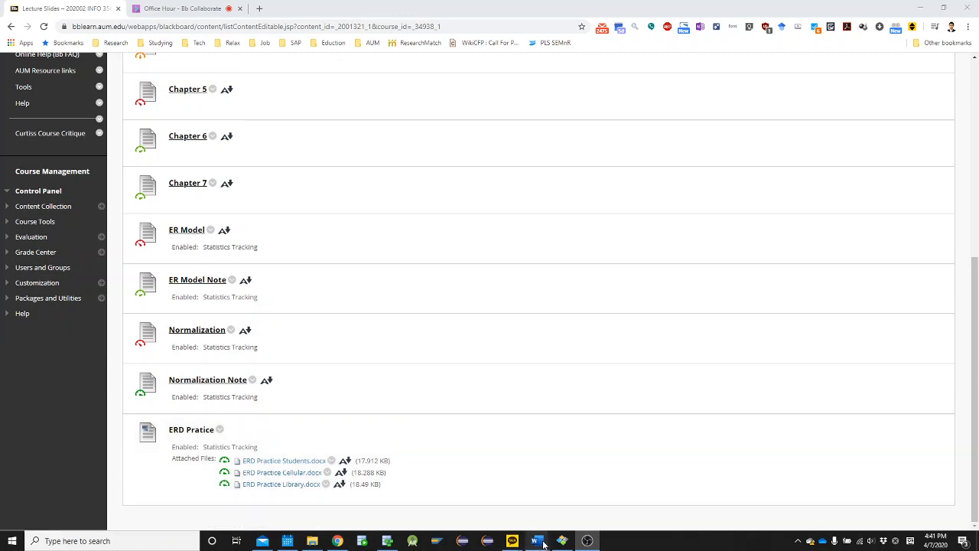
mouse_move(537, 541)
click(463, 494)
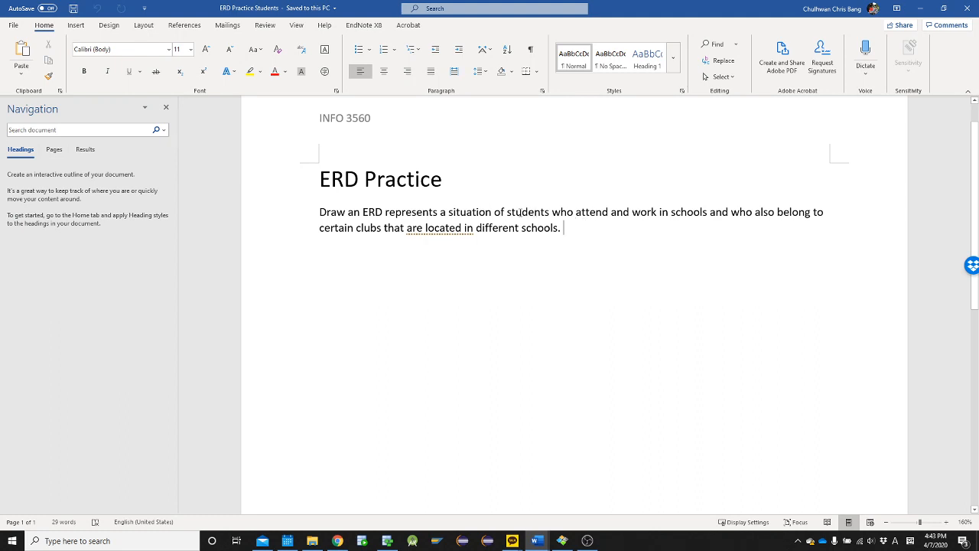
Examine the exercise text for entities and relationships, marking key words such as schools, work and clubs
click(508, 213)
double_click(685, 212)
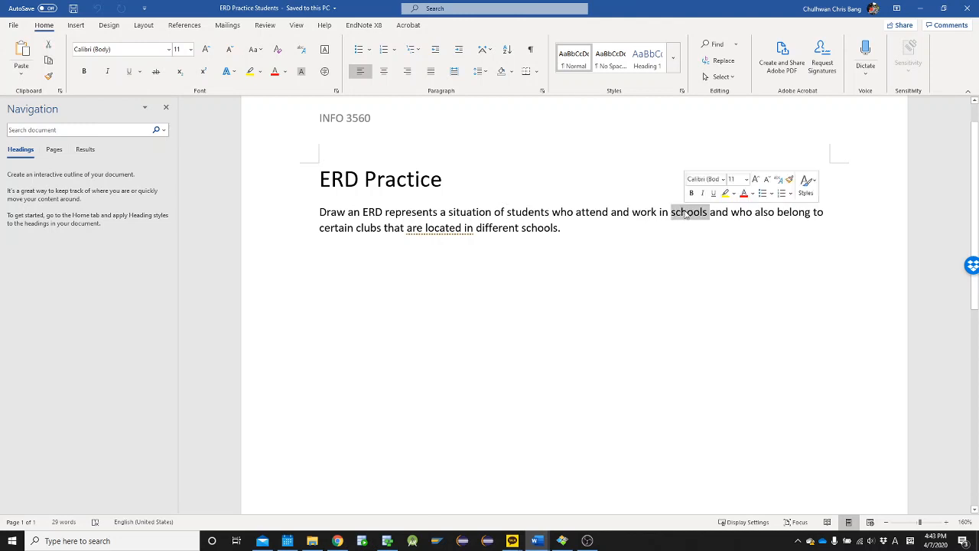
double_click(648, 213)
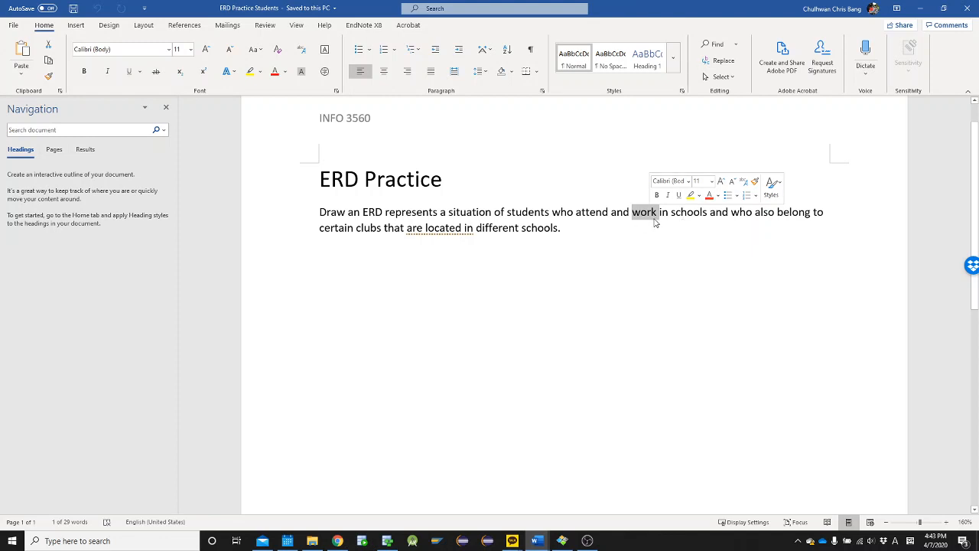
click(651, 219)
double_click(651, 217)
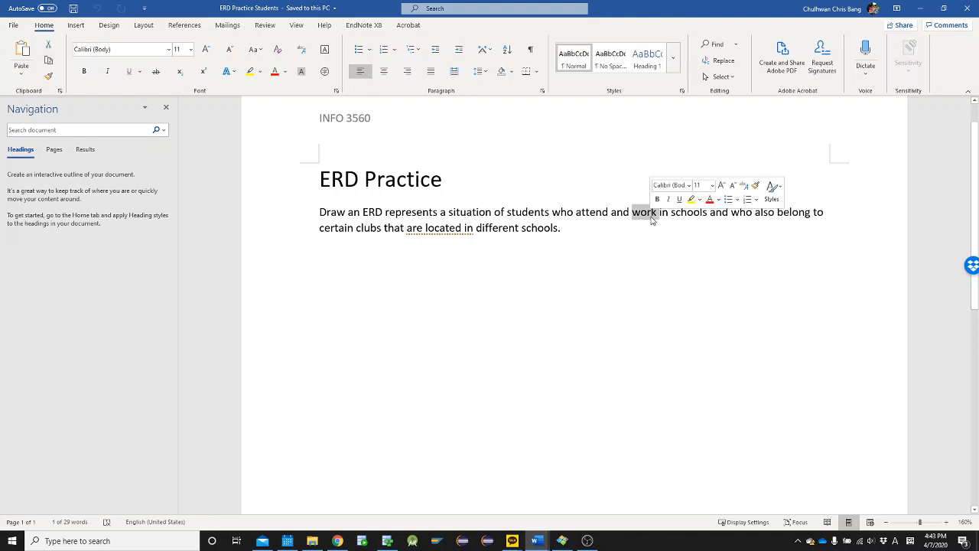
click(550, 213)
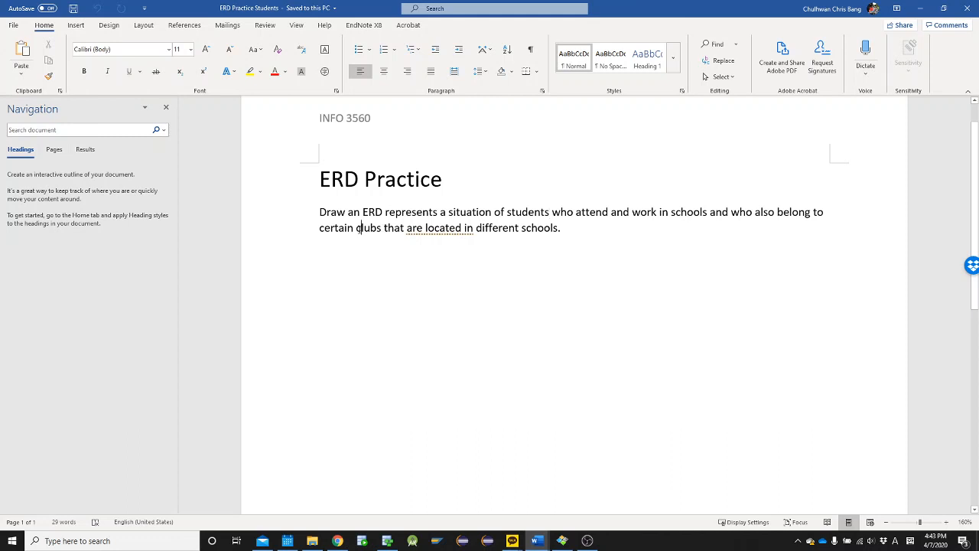
double_click(358, 227)
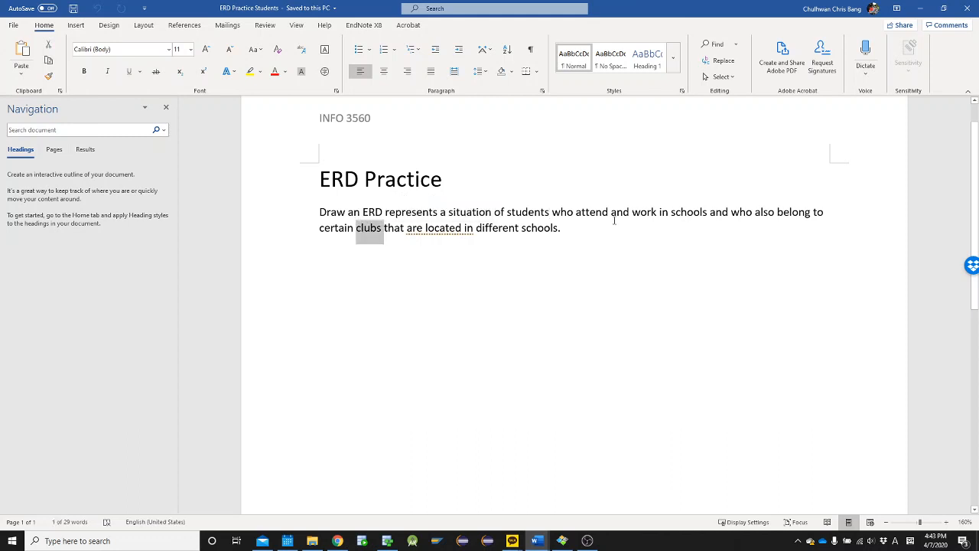
double_click(687, 217)
click(681, 220)
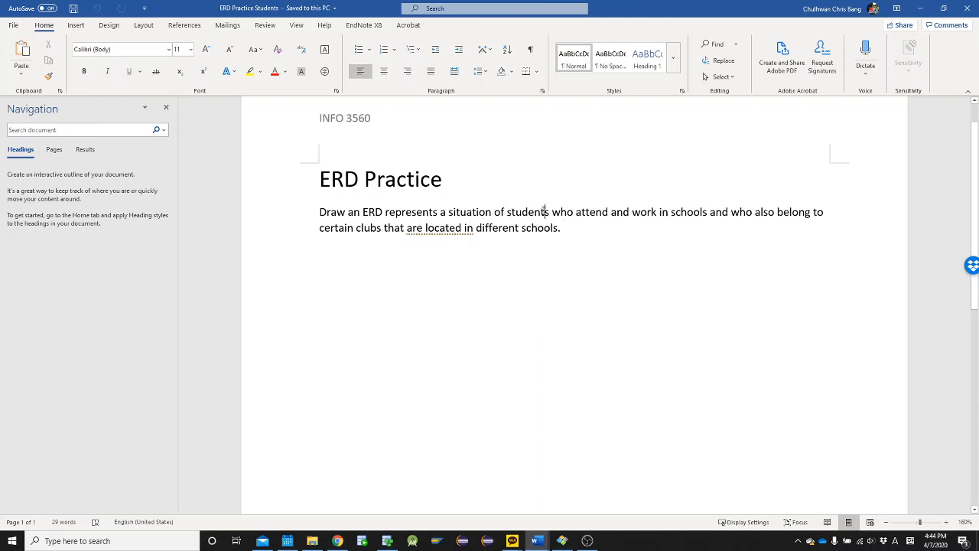
triple_click(694, 212)
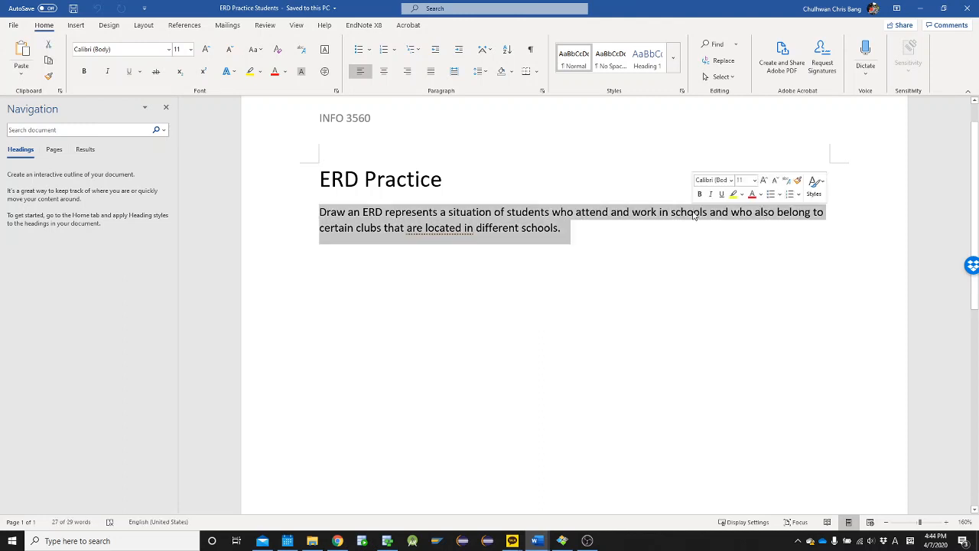
double_click(694, 212)
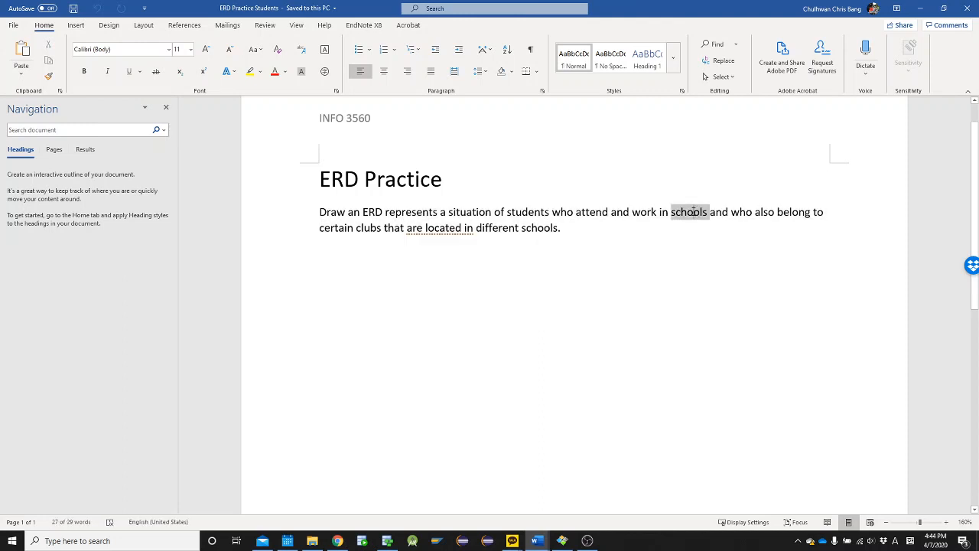
double_click(331, 227)
double_click(368, 228)
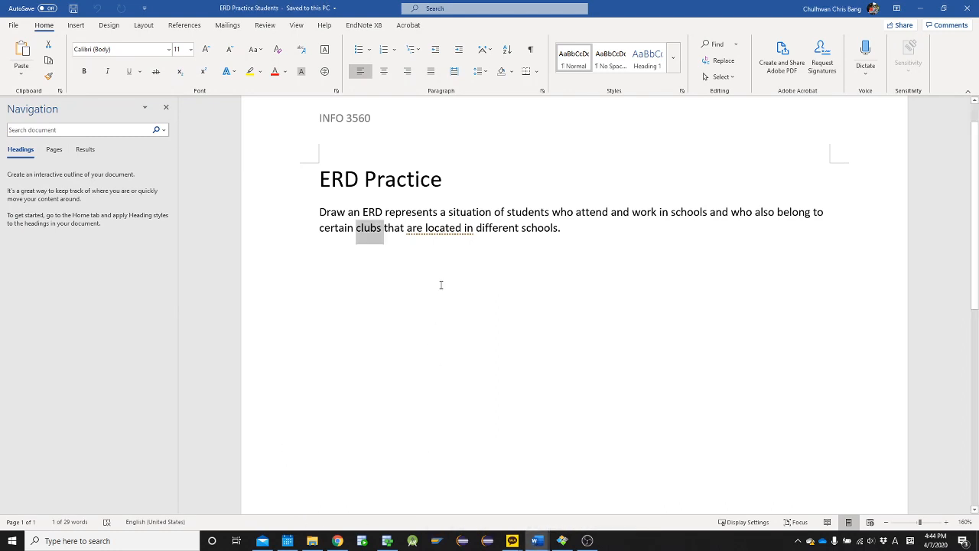
key(alt+Tab)
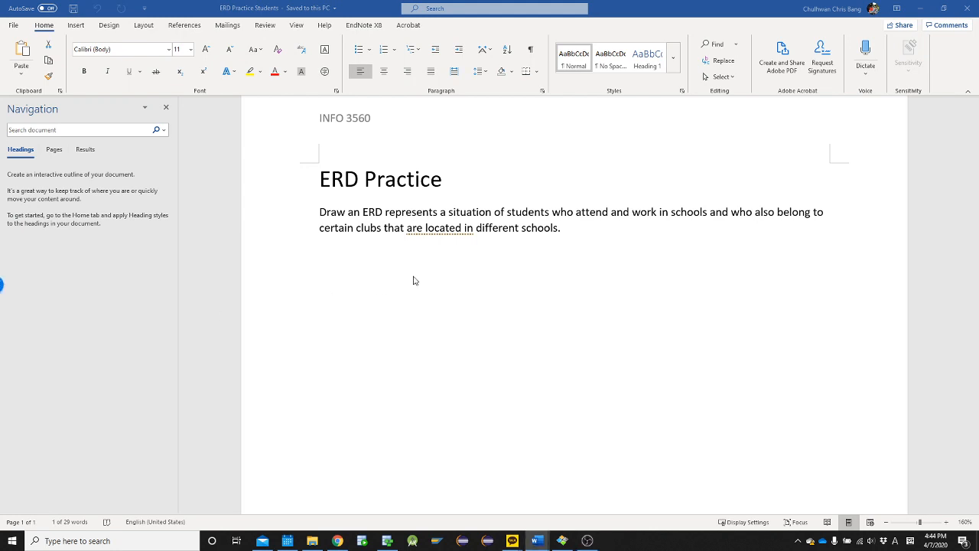
click(598, 237)
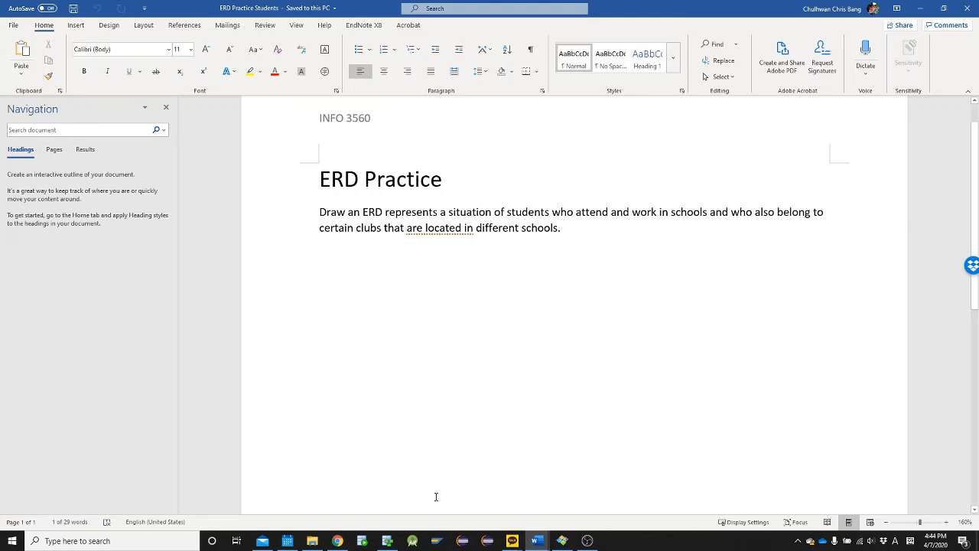
Switch to Oracle SQL Developer Data Modeler and show the Logical Model diagram of Untitled_1
mouse_move(387, 542)
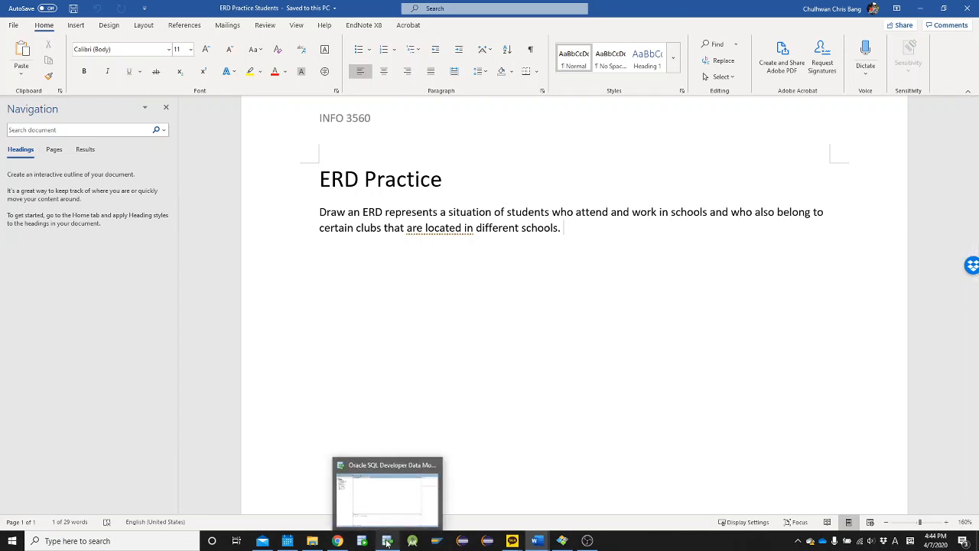
click(387, 506)
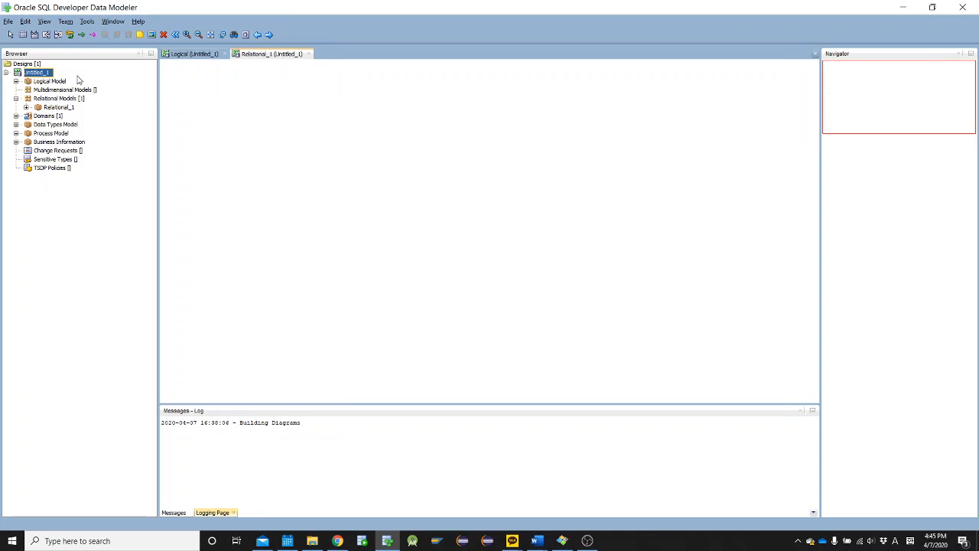
click(196, 55)
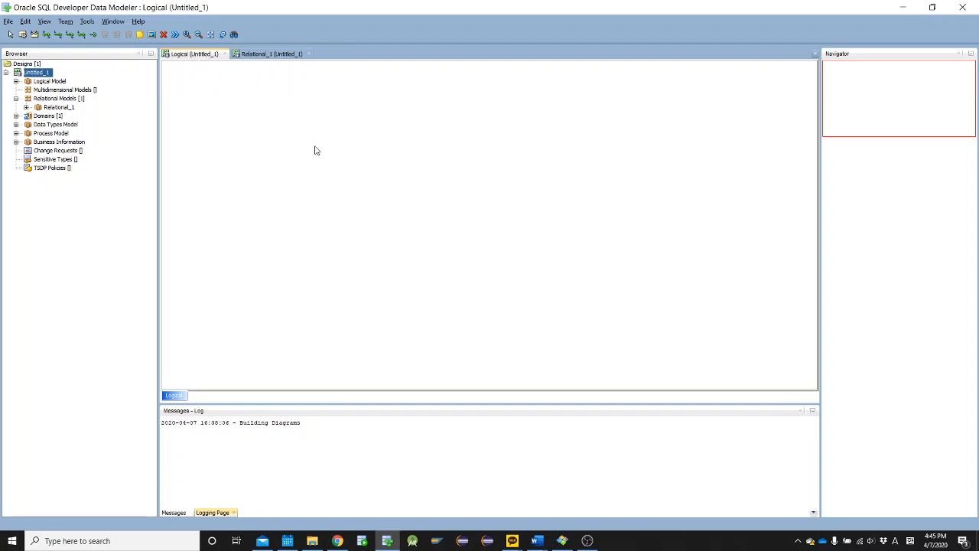
click(38, 81)
right_click(36, 84)
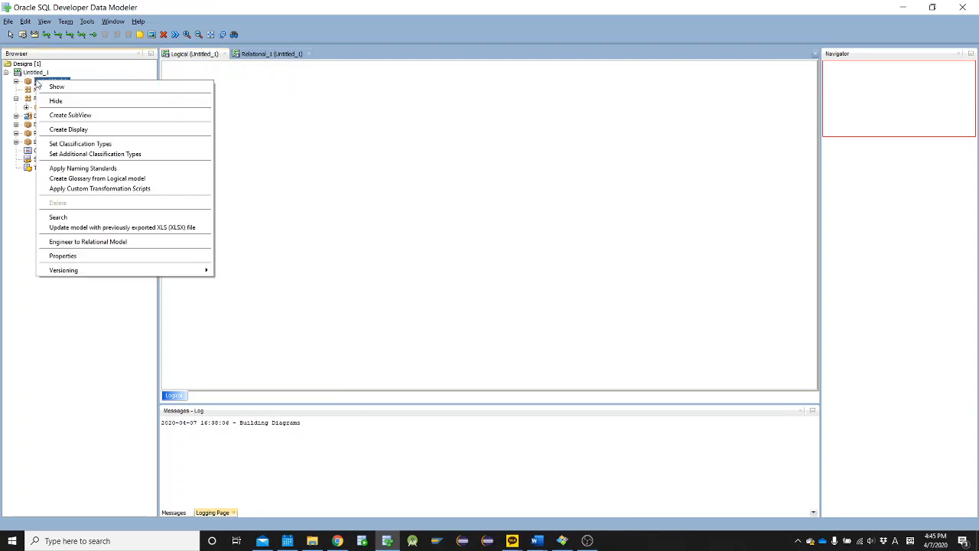
click(30, 84)
right_click(48, 86)
click(55, 88)
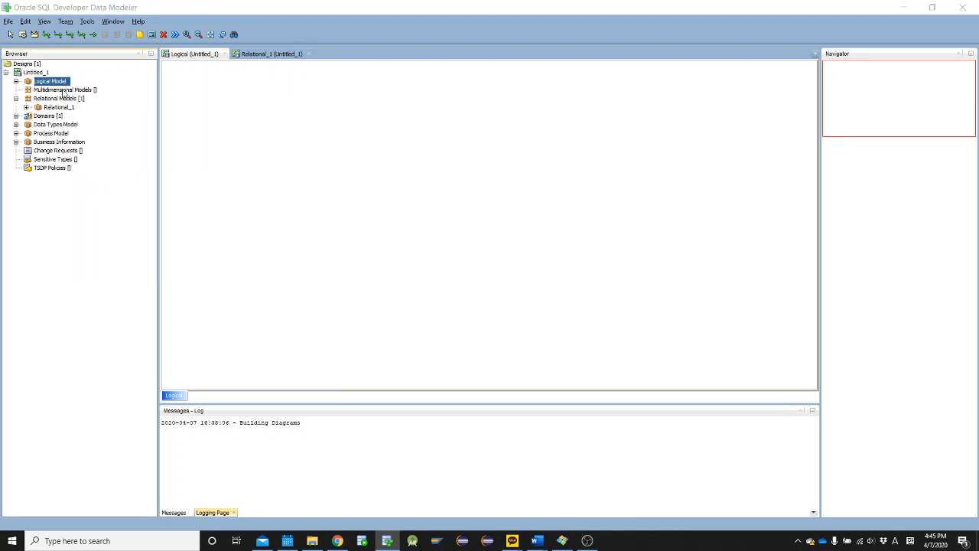
Compare the Relational_1 diagram with the Logical diagram, finishing on the Logical one
click(272, 54)
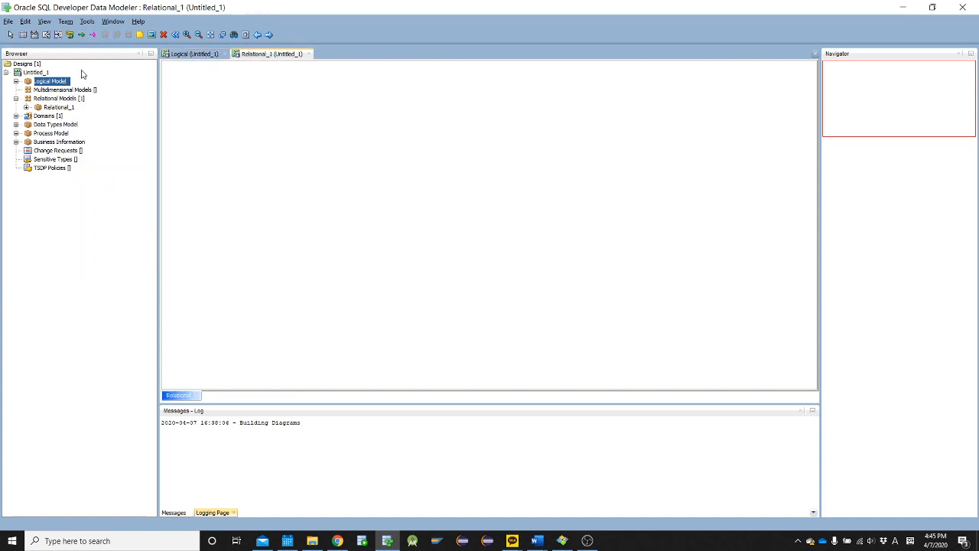
click(67, 81)
right_click(62, 84)
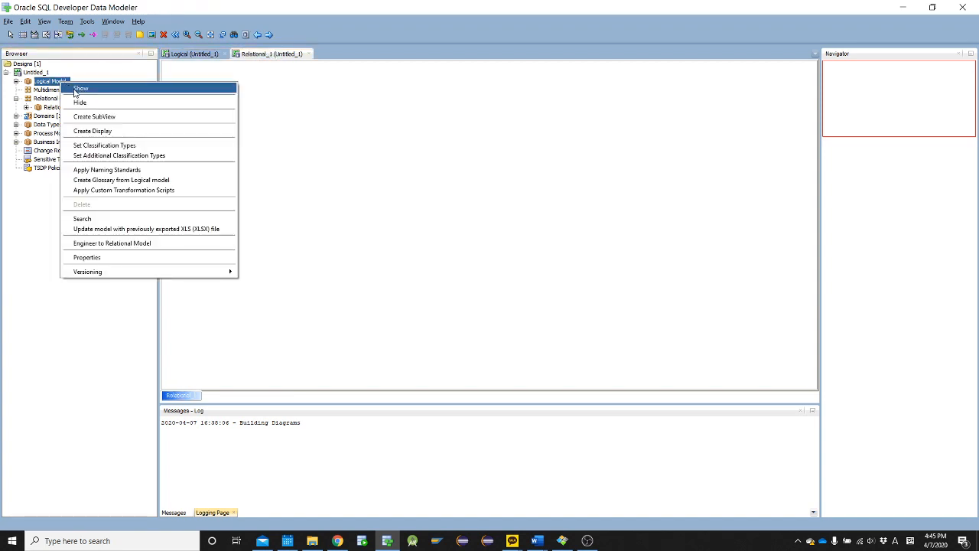
click(80, 89)
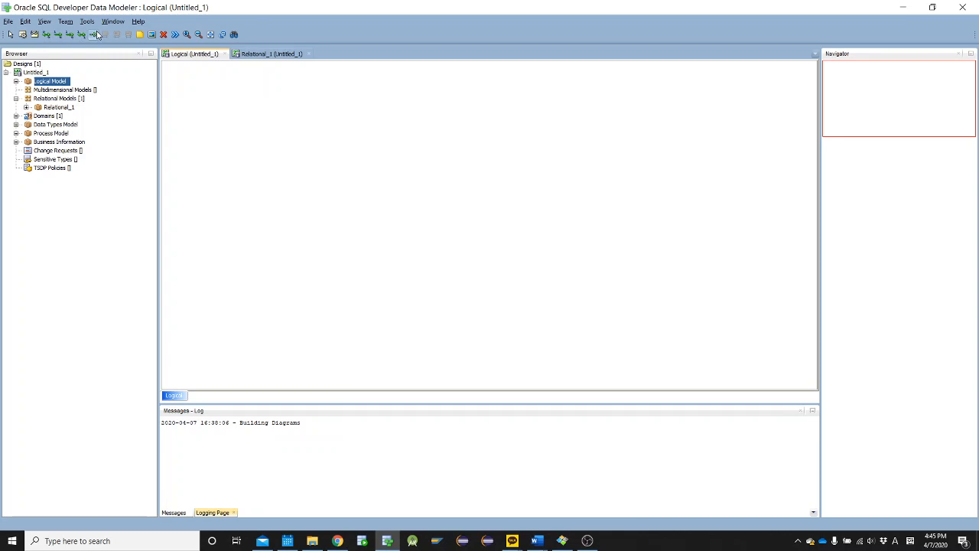
click(263, 56)
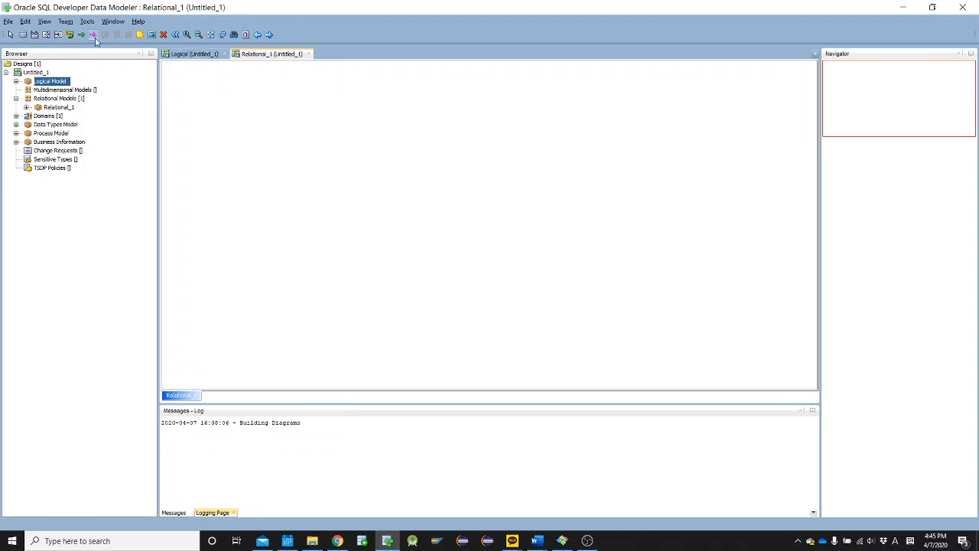
click(191, 54)
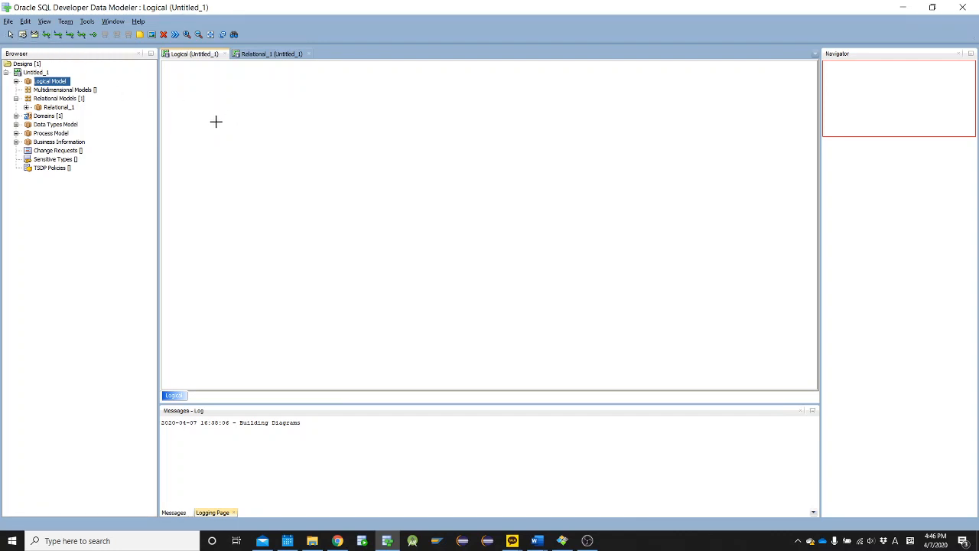
Create a new entity for students near the upper-left corner of the logical diagram and enter its name
click(216, 121)
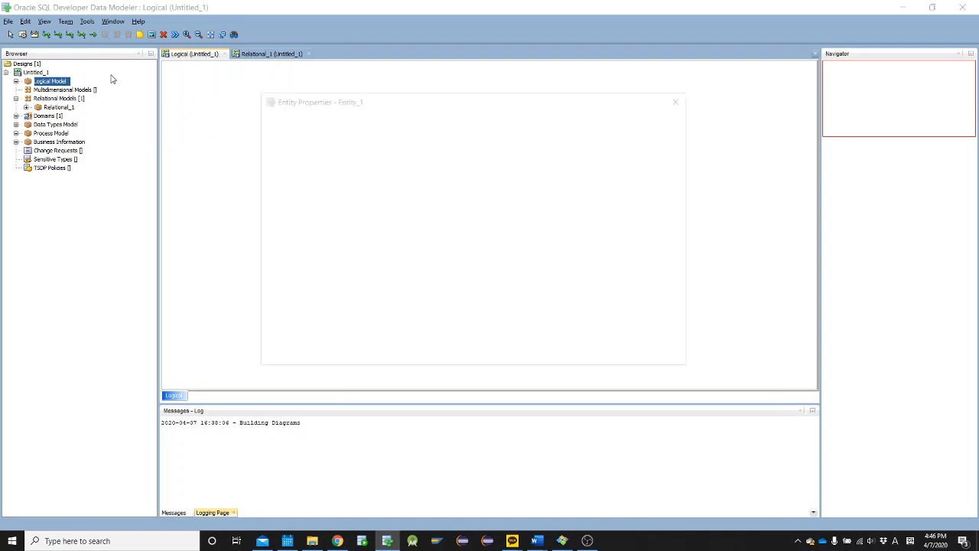
drag(354, 104, 317, 104)
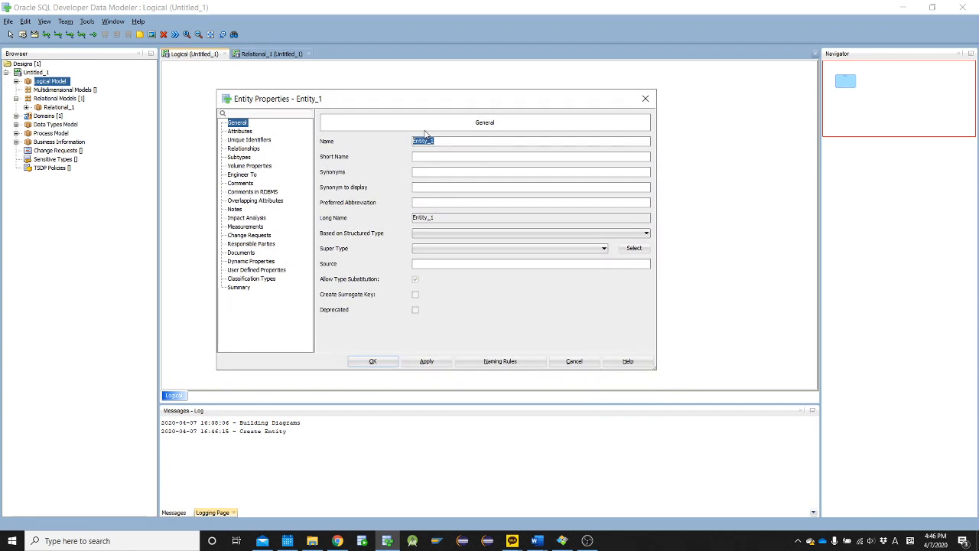
text(ST)
Add the attribute student_id to the new entity and set it as the Primary UID
click(240, 132)
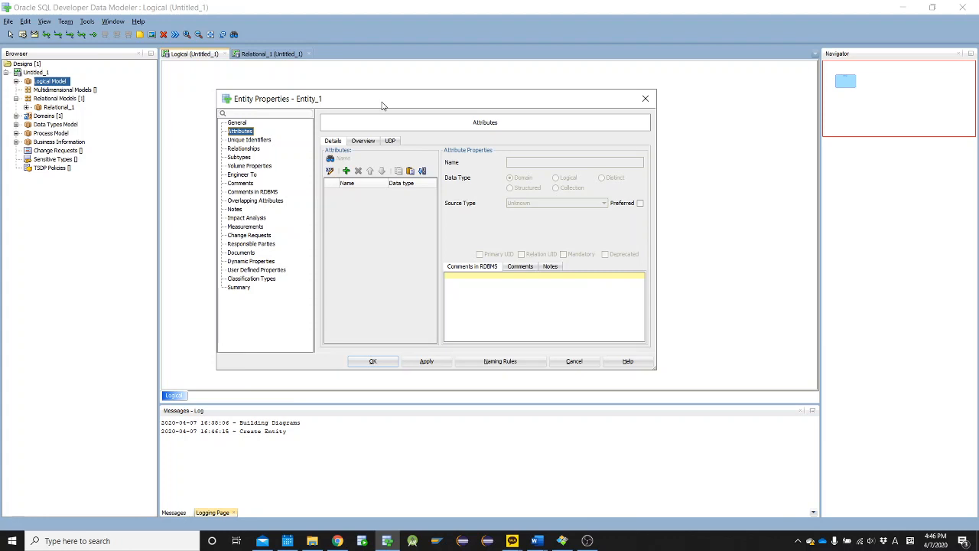
click(347, 172)
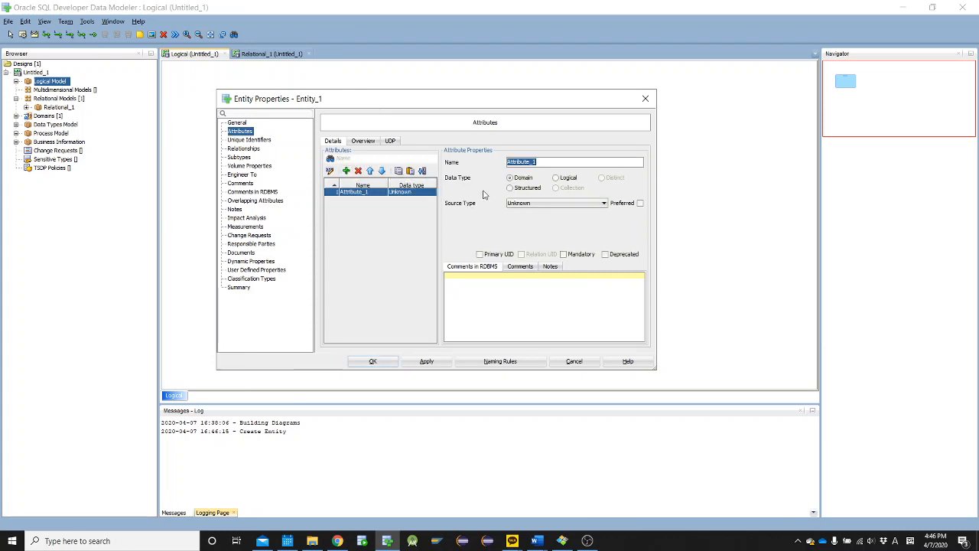
text(student_id)
click(506, 257)
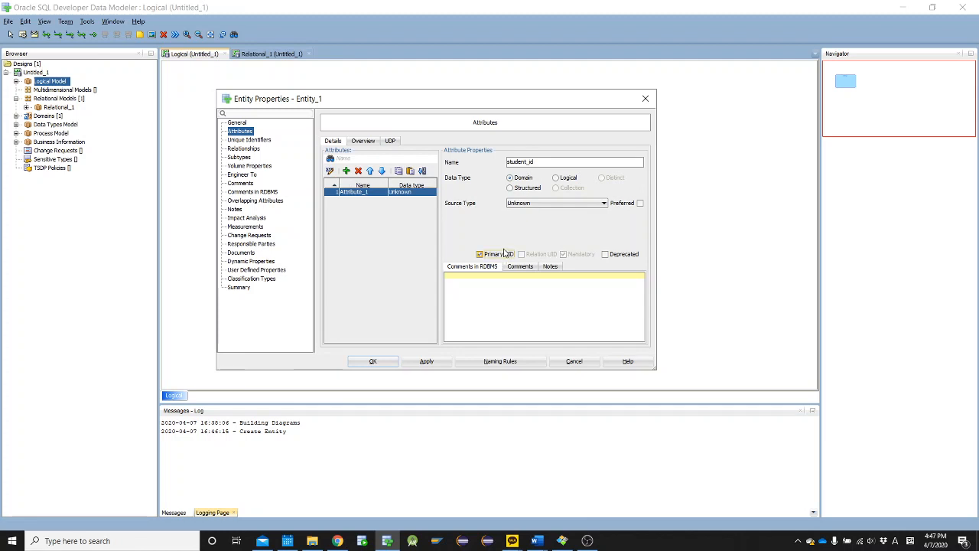
Add the attributes first_name and last_name to the Student entity
click(347, 170)
text(first_)
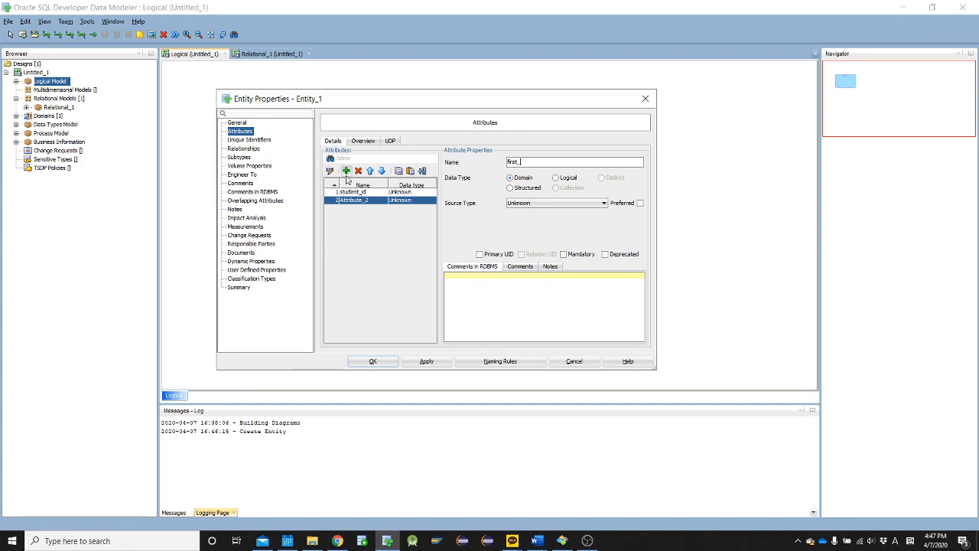
text(name)
click(346, 171)
text(as)
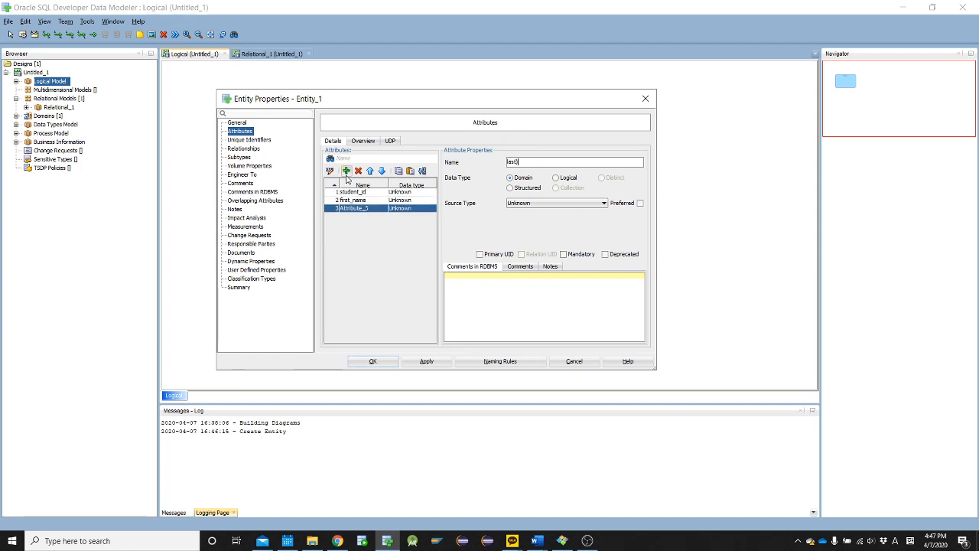
text(ast_name)
Add an attribute named stree_address to the Student entity
click(346, 173)
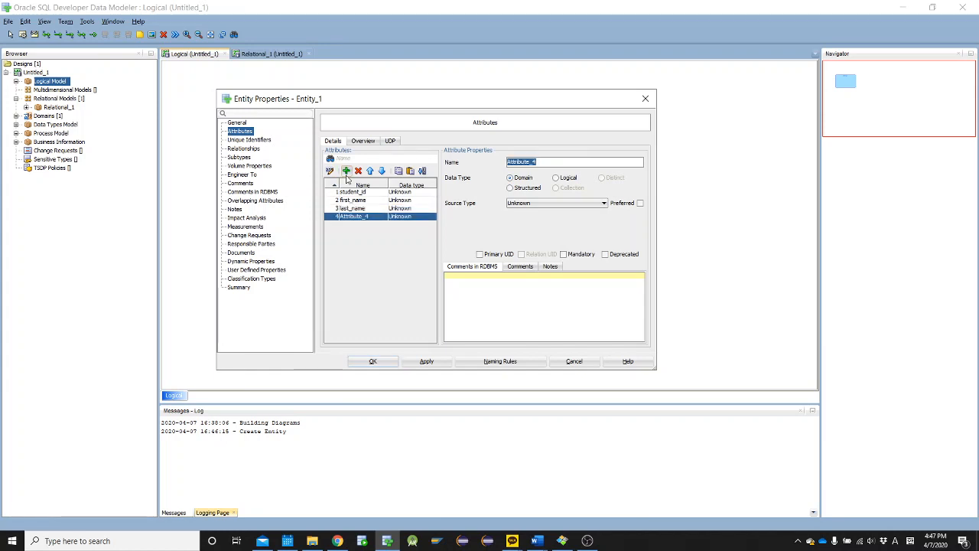
text(addr)
key(ctrl+a)
text(stree_address)
Add the attributes city, state and zip_code to the Student entity and accept its properties
click(345, 172)
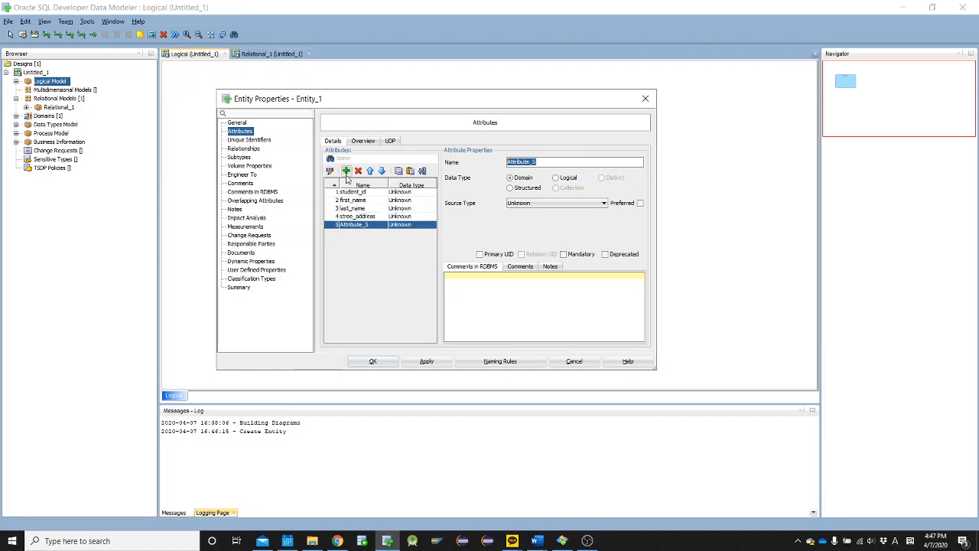
text(city)
click(346, 172)
text(state)
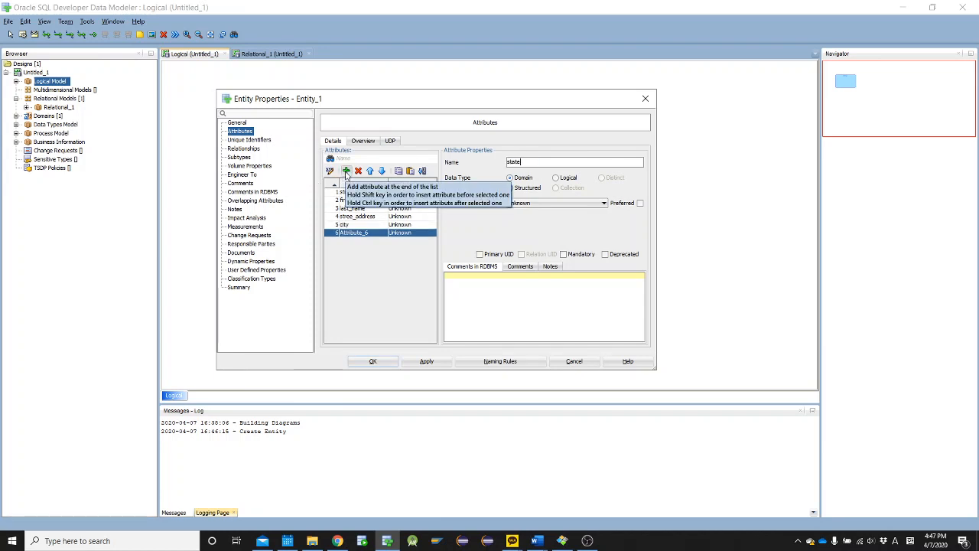
click(346, 171)
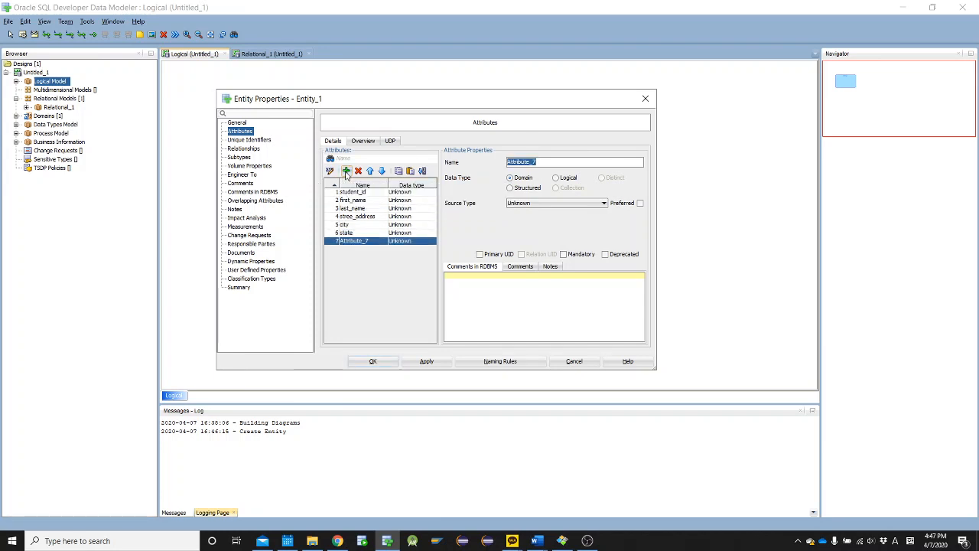
text(zip_code)
click(433, 362)
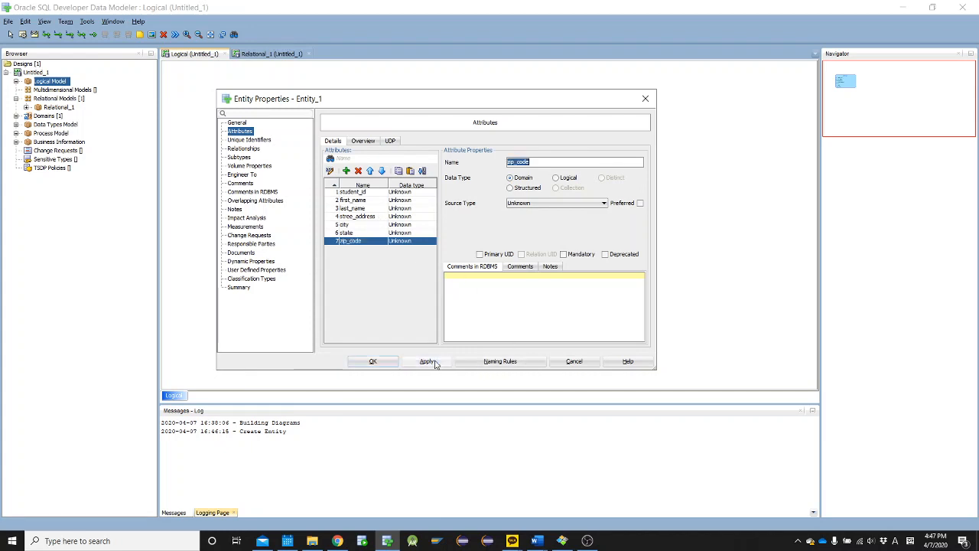
click(372, 361)
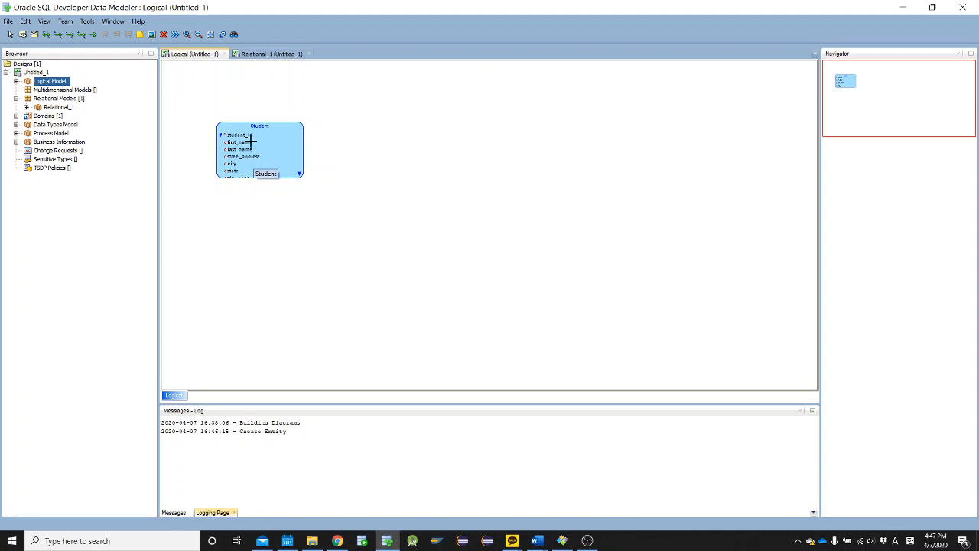
Resize the Student entity's height to fit all its attributes and move it toward the diagram's upper-left corner
click(258, 171)
drag(259, 178, 260, 189)
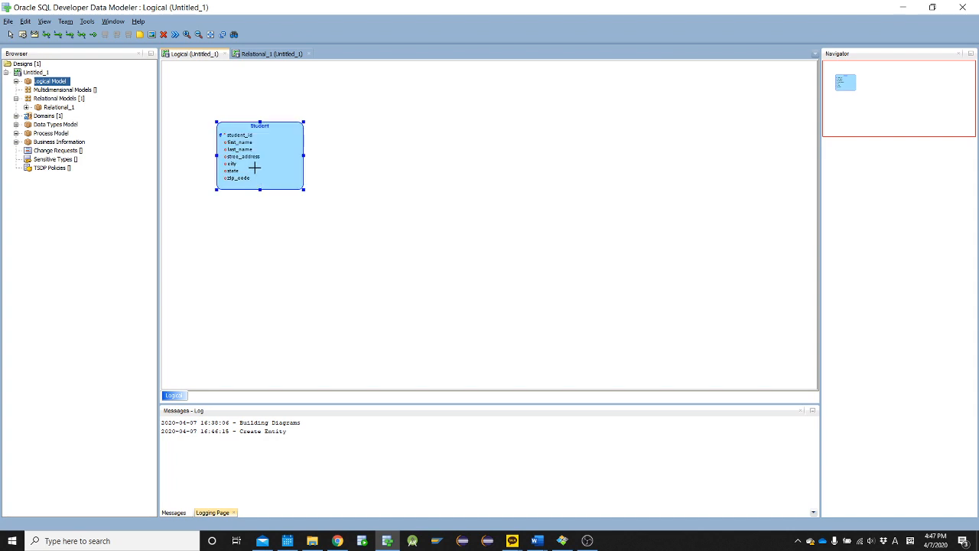
scroll(265, 186, up, 1)
scroll(276, 192, up, 1)
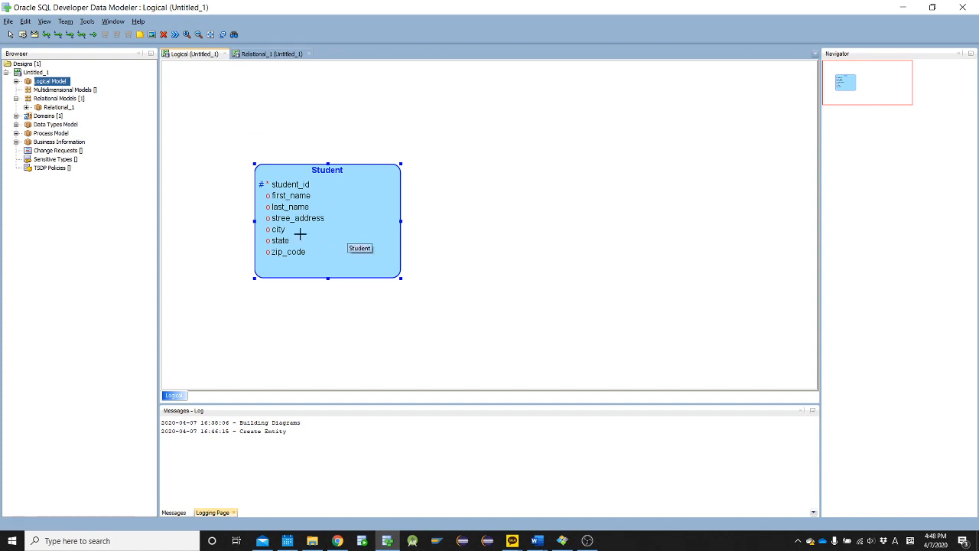
drag(327, 277, 327, 268)
drag(313, 195, 259, 173)
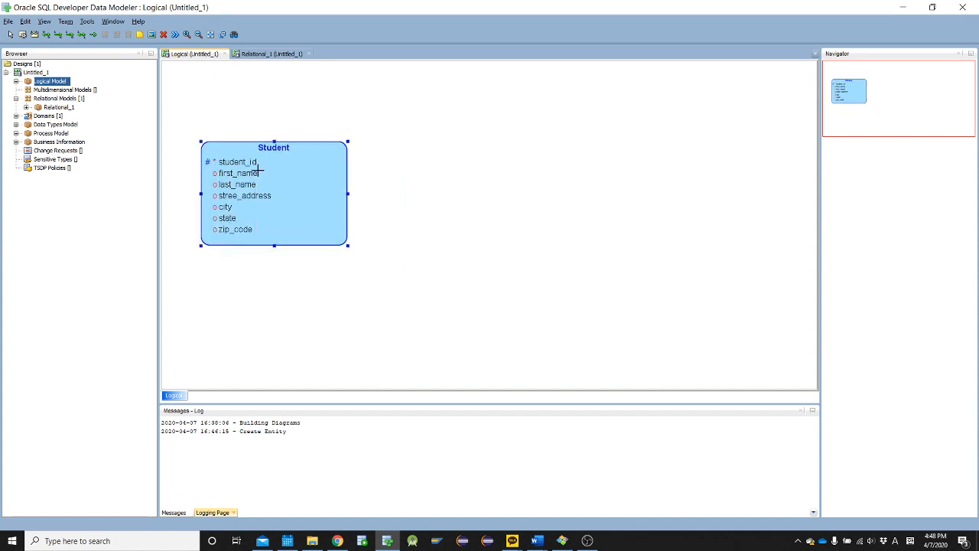
Create a School entity to the right of Student with the attribute school_id as its Primary UID
click(413, 137)
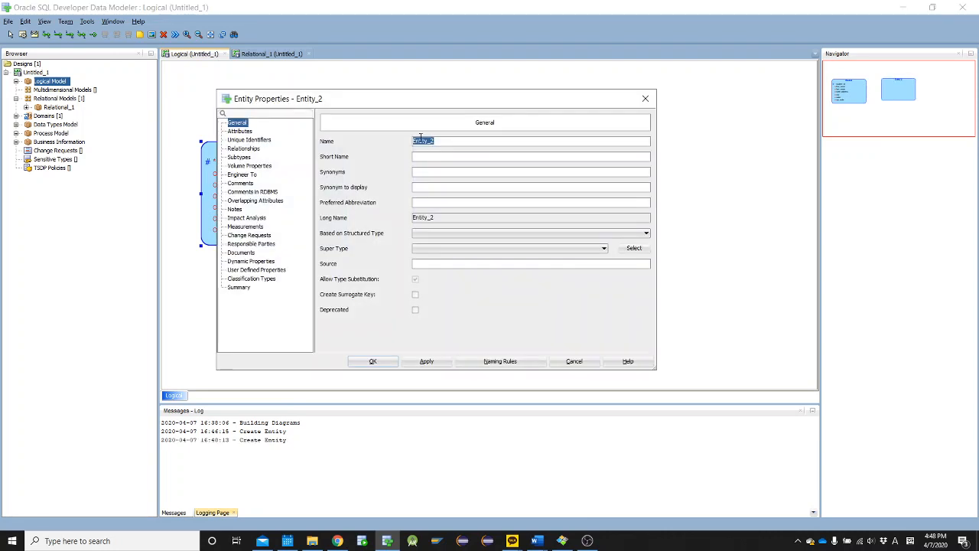
text(School)
click(246, 132)
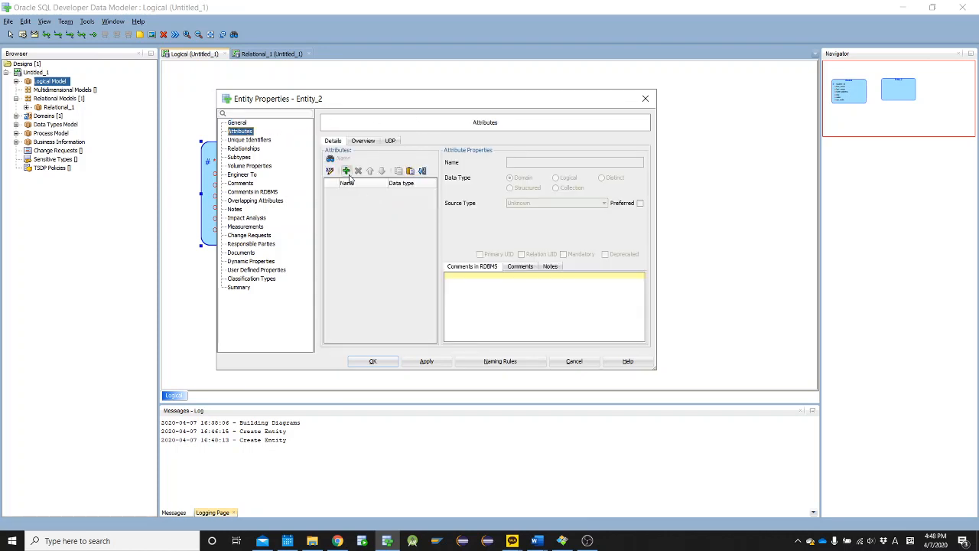
click(346, 171)
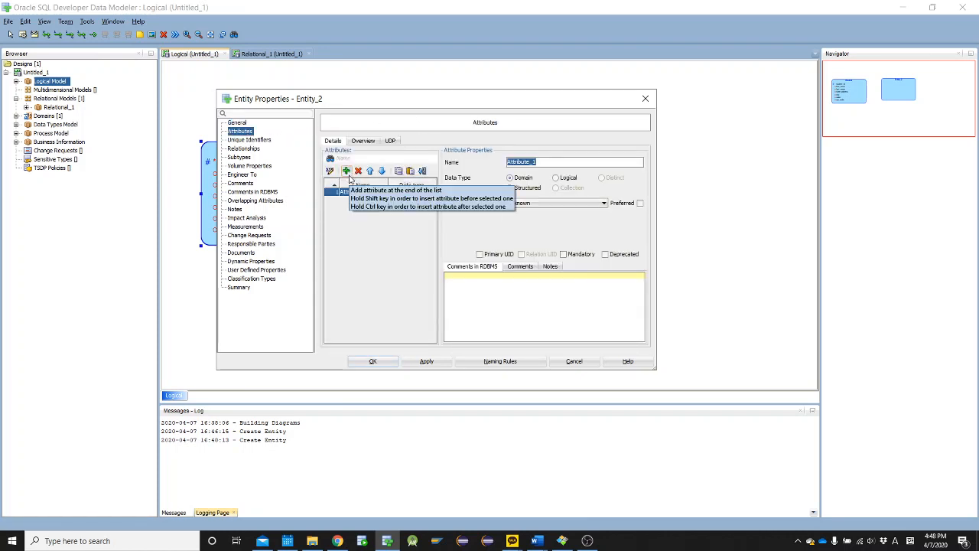
text(school_id)
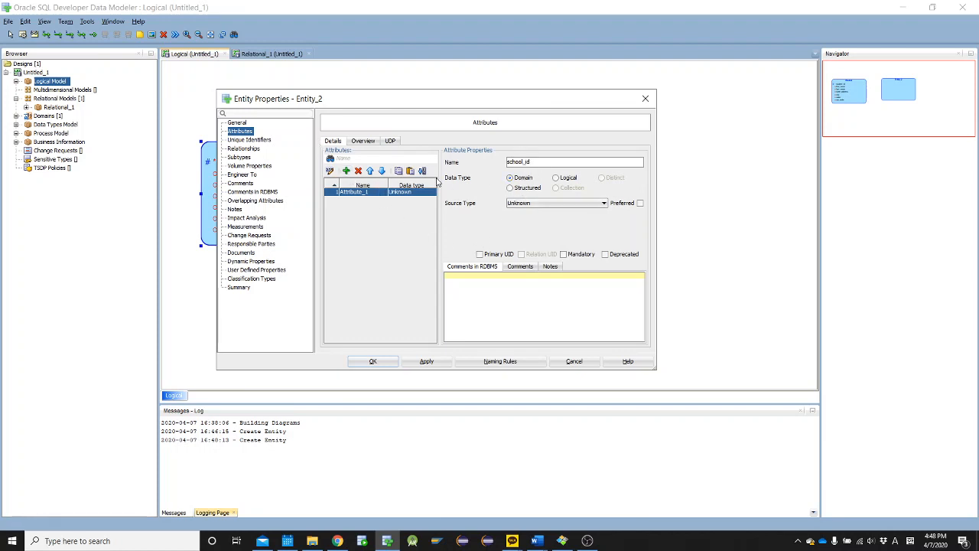
click(494, 258)
Add the attribute school_name to the School entity, then shorten the entity and move it farther right of Student
drag(516, 107, 537, 111)
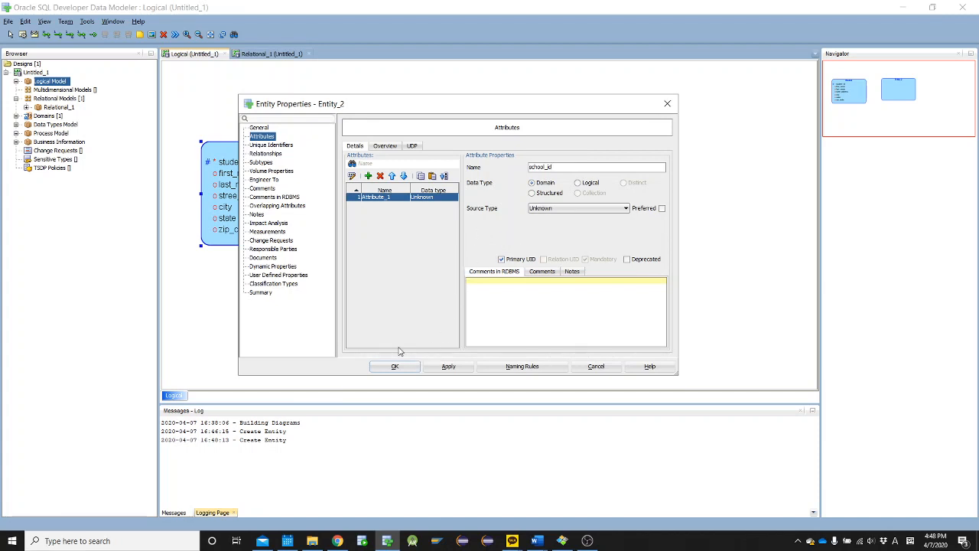
click(368, 177)
text(sch)
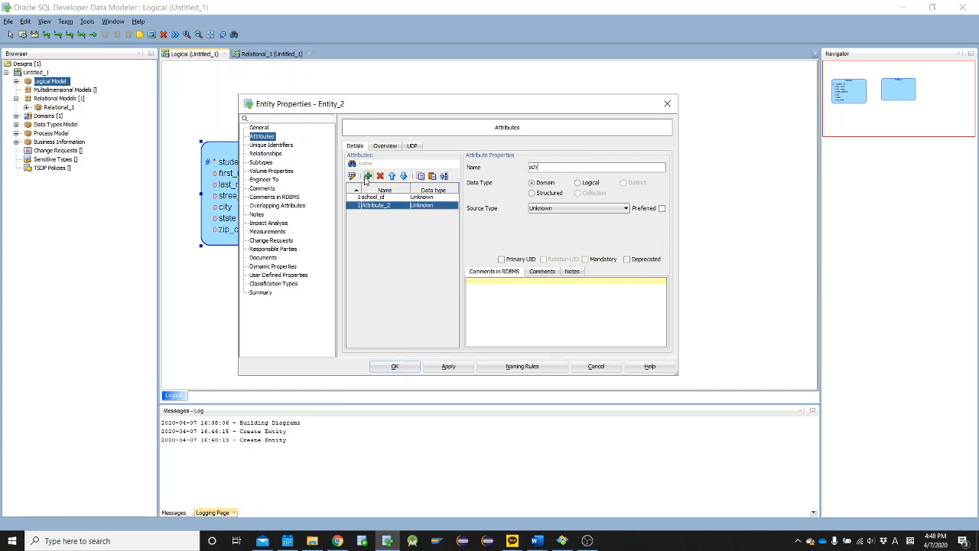
text(ool_name)
click(406, 368)
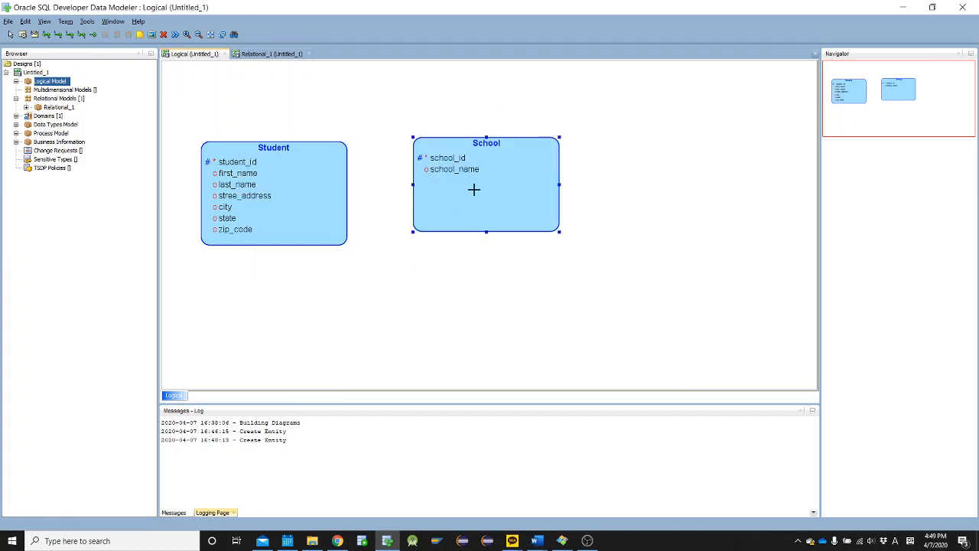
drag(485, 231, 652, 181)
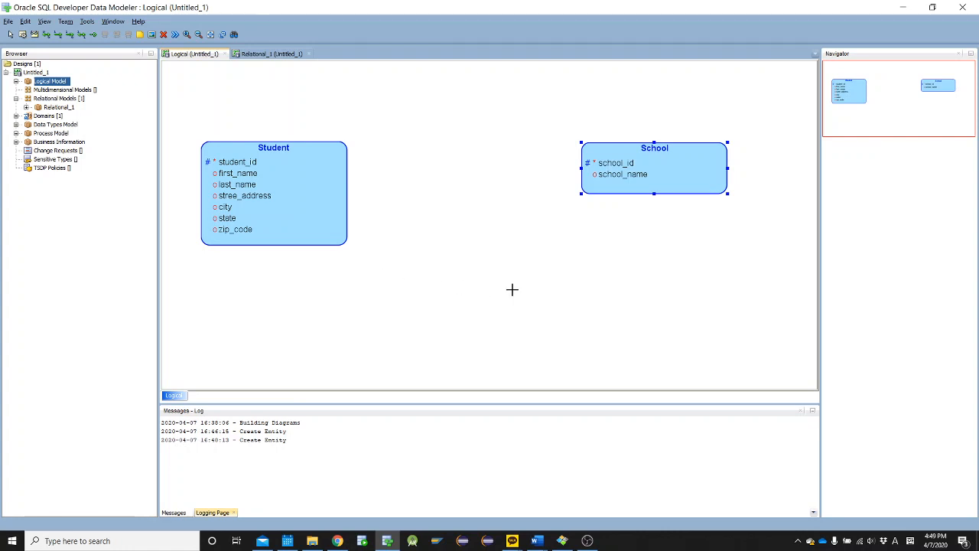
Create a Club entity below School with the attribute club_id as its Primary UID
click(577, 267)
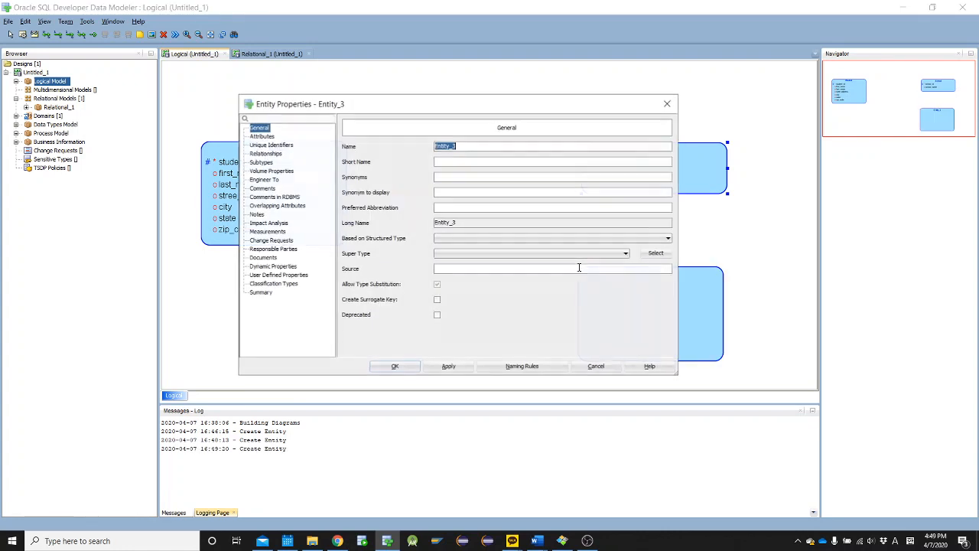
text(Club)
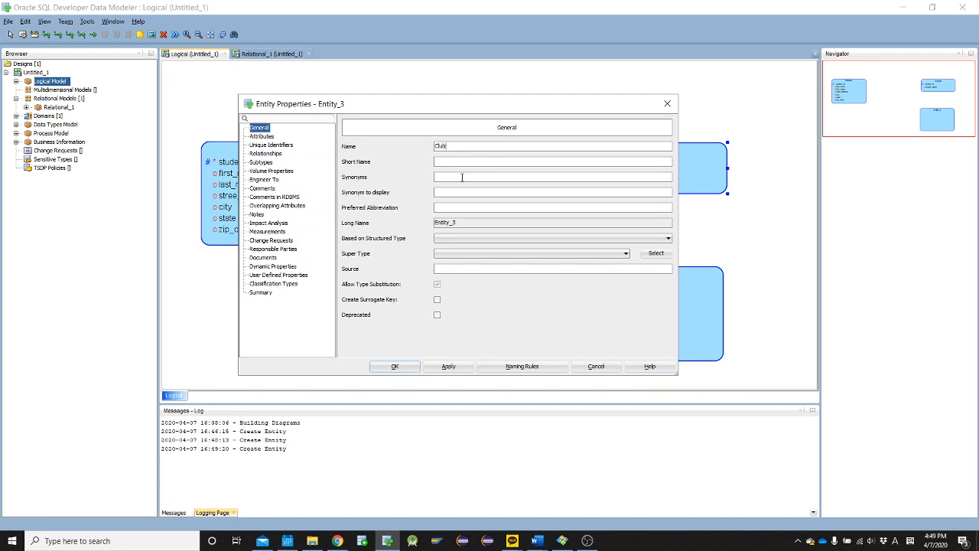
click(257, 136)
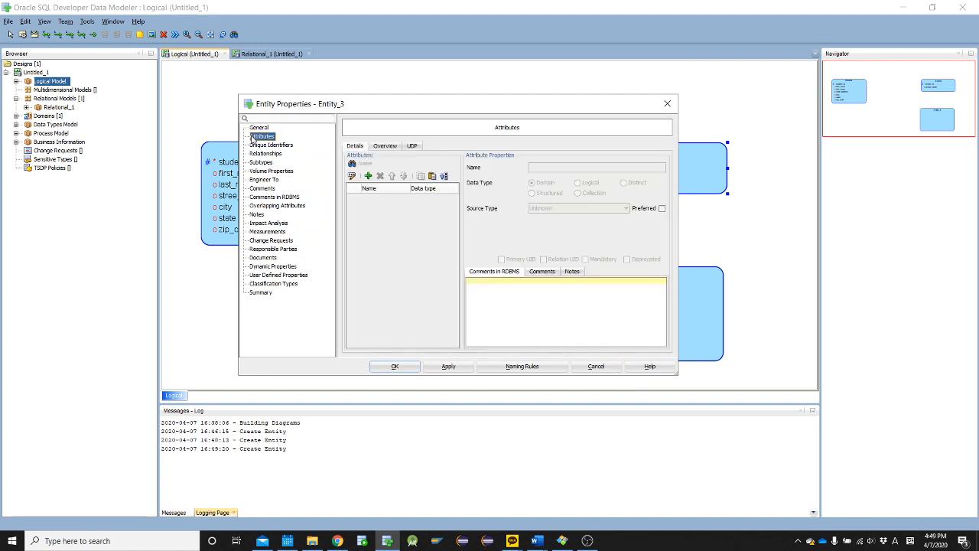
click(368, 176)
text(du)
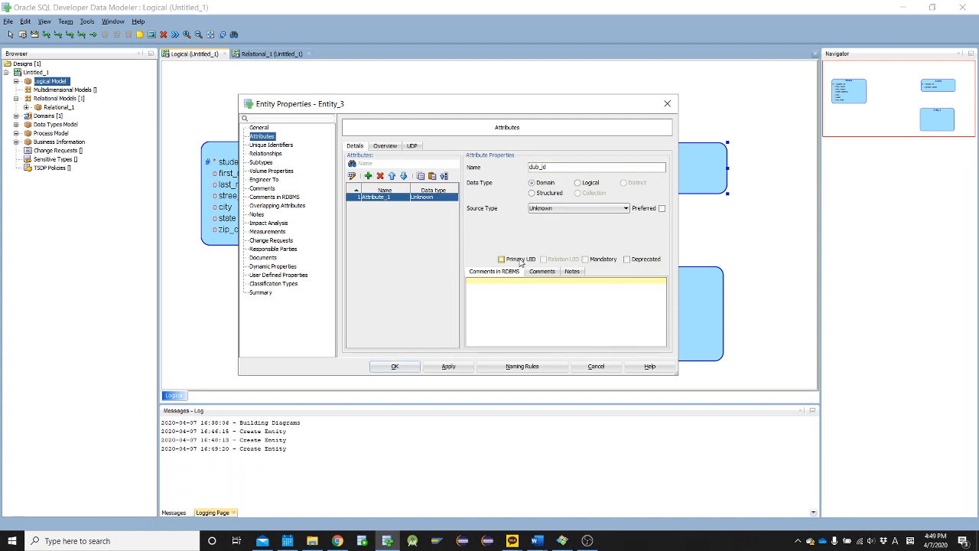
Add the attributes club_name and club_location to the Club entity and accept its properties
click(369, 176)
text(c)
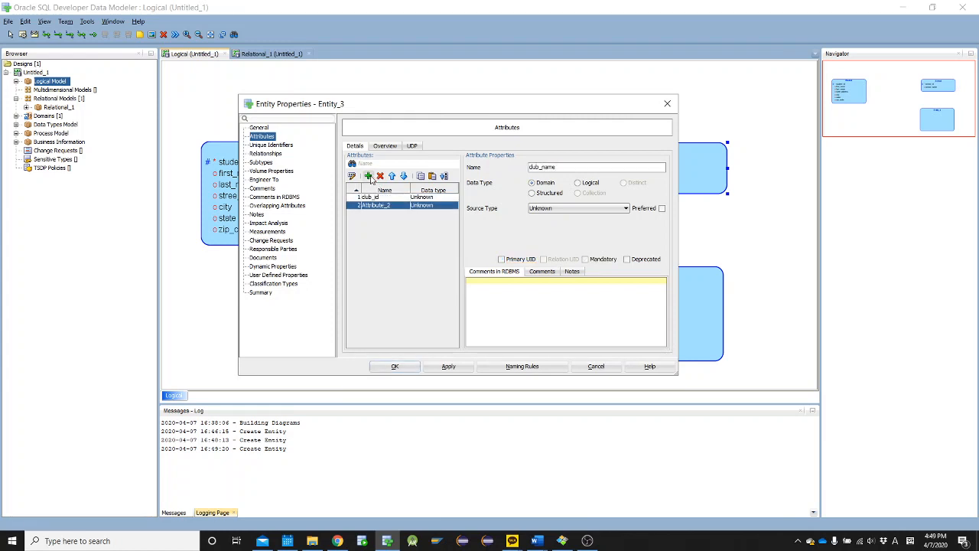
click(371, 177)
text(club_)
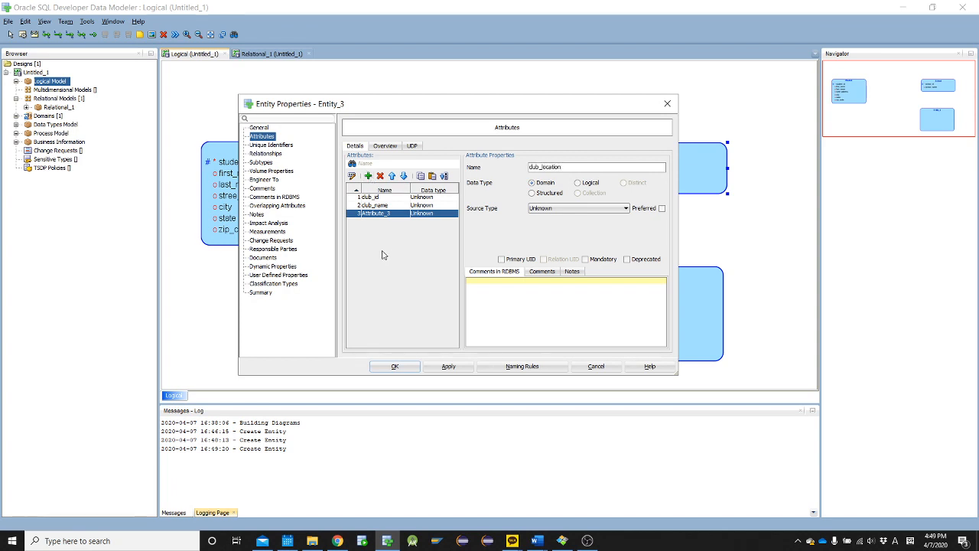
click(396, 367)
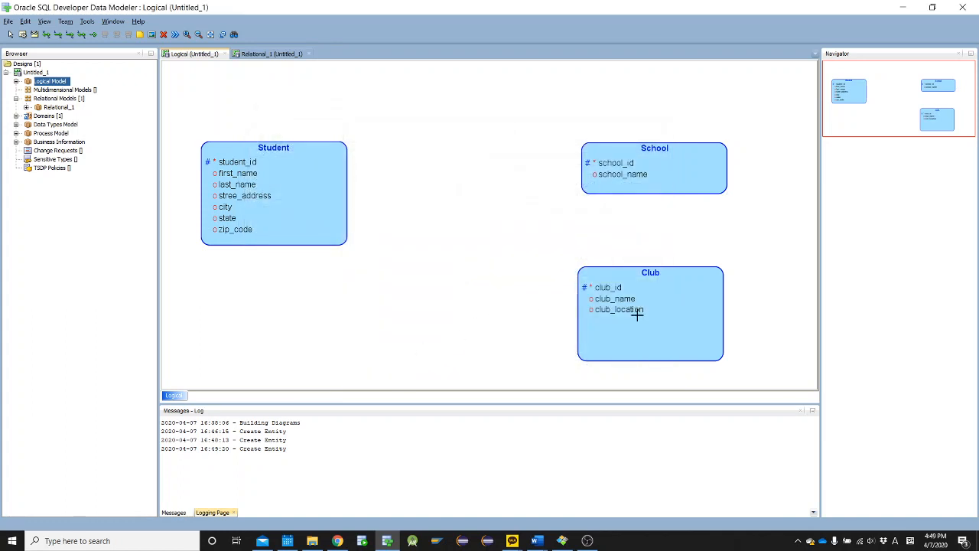
Move School and Club closer to Student, with Club directly below School
drag(636, 312, 625, 263)
drag(634, 167, 533, 146)
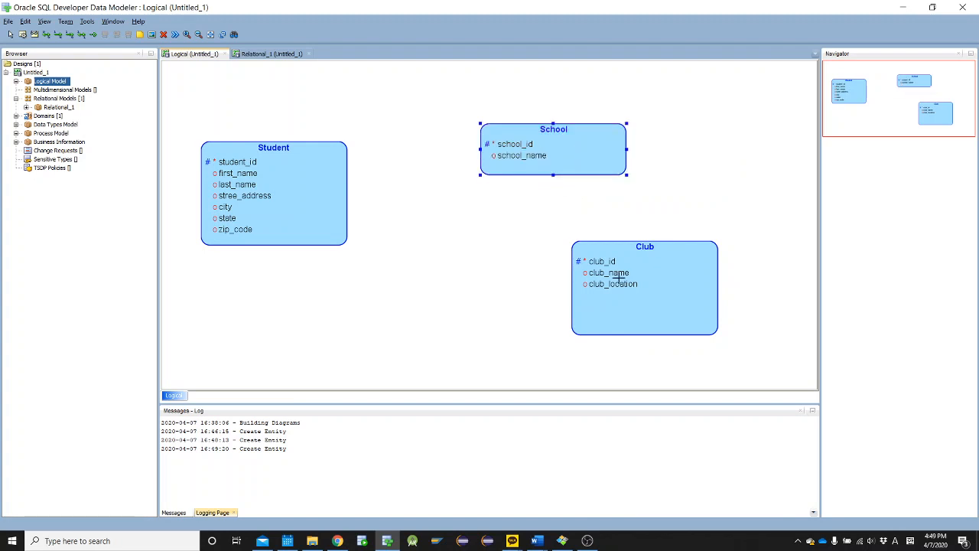
drag(622, 292, 533, 284)
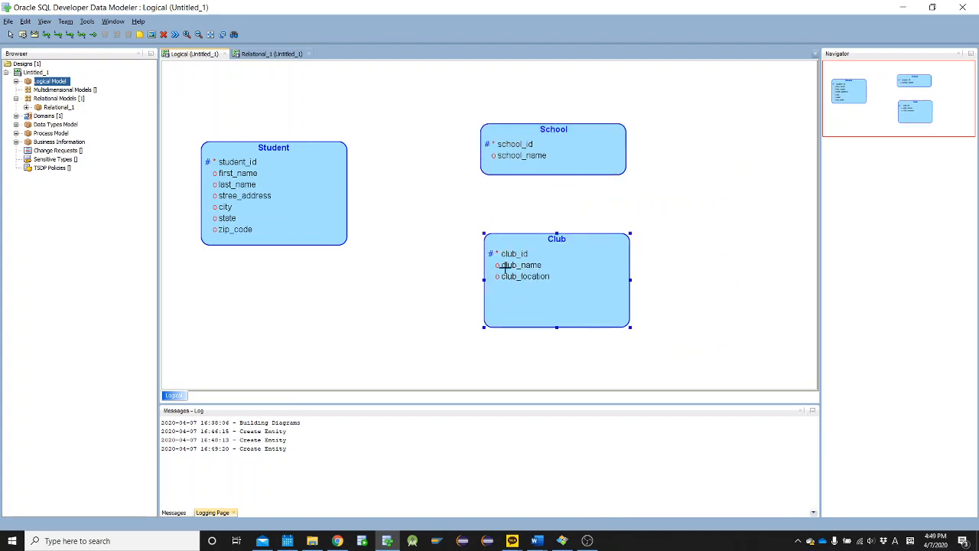
Switch to the ERD Practice Students document in Word and examine how the exercise text relates students to schools
mouse_move(538, 542)
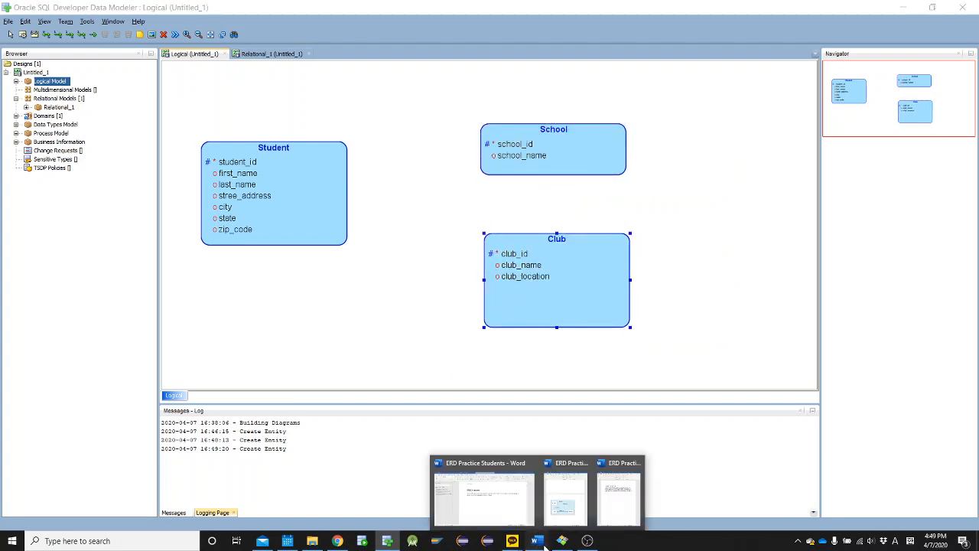
click(498, 505)
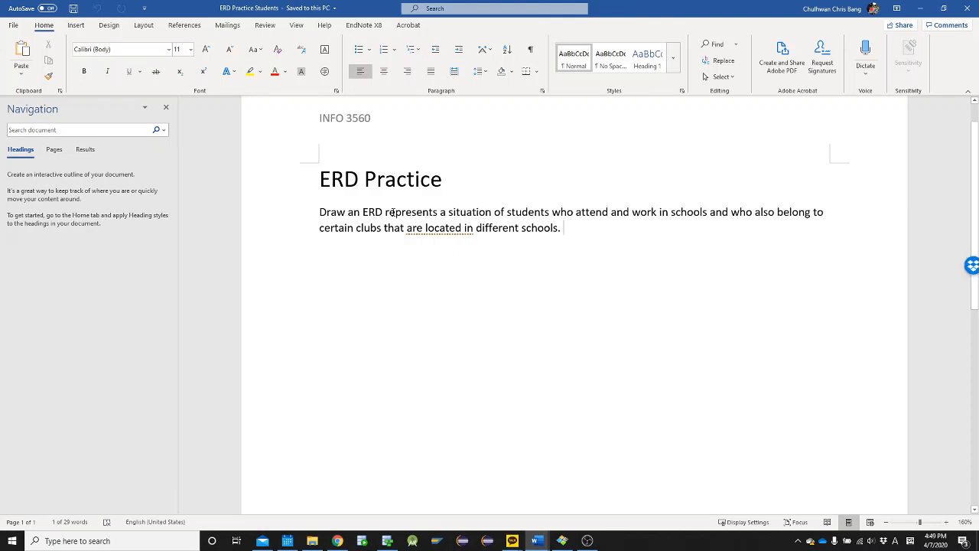
double_click(546, 211)
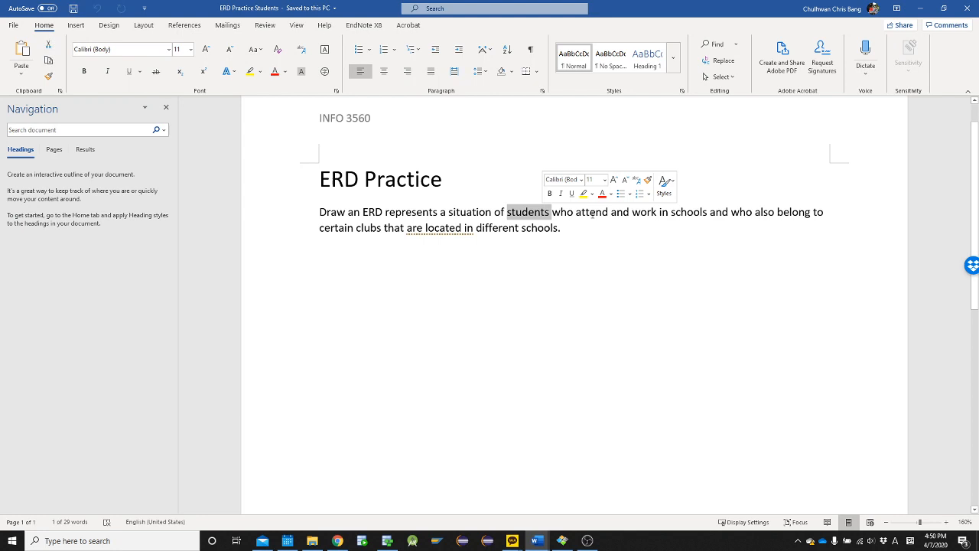
double_click(688, 213)
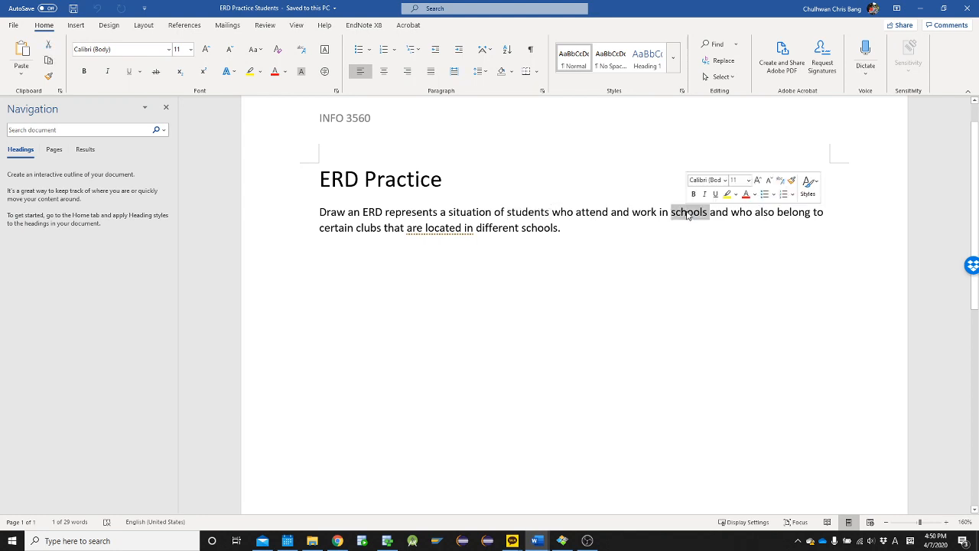
double_click(535, 214)
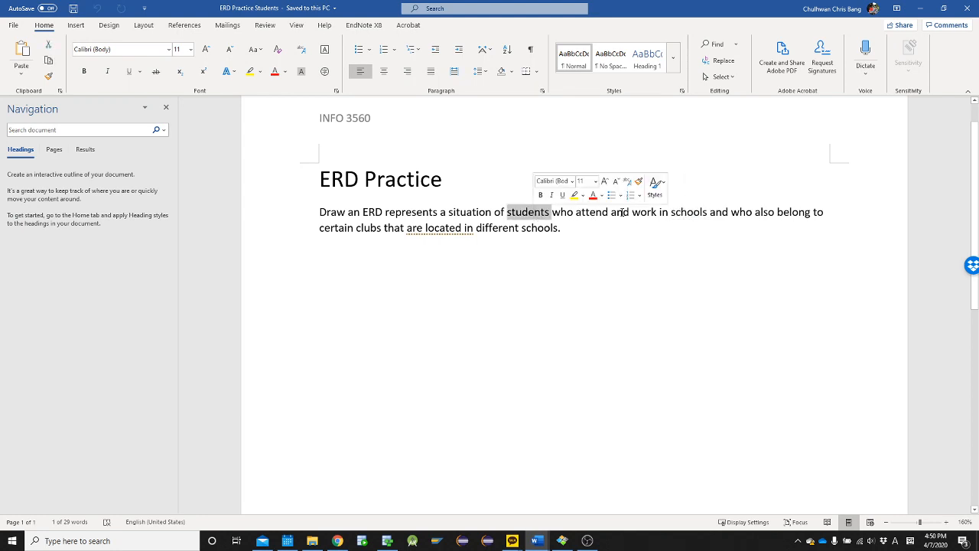
click(680, 213)
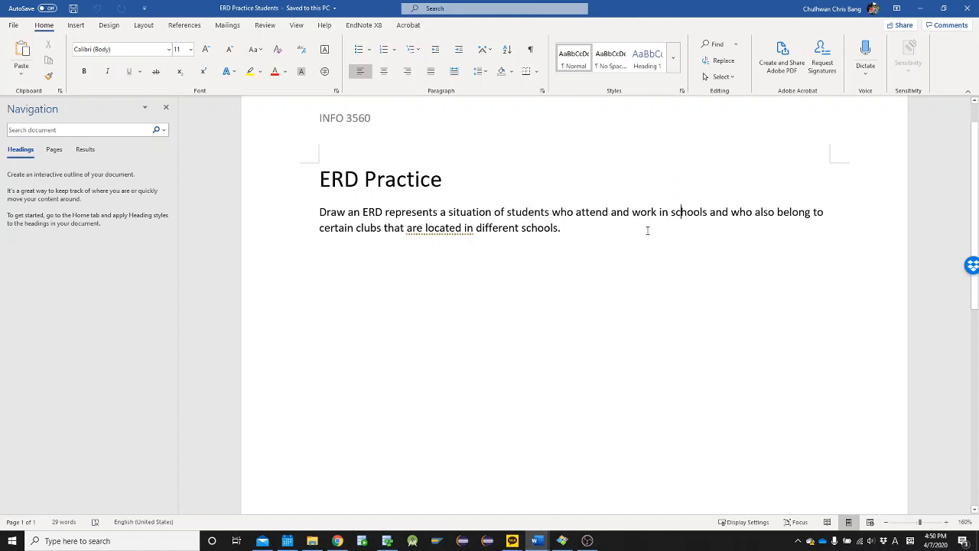
Switch back to Data Modeler and create a 1:N relation from Student to School with the default properties
key(alt+Tab)
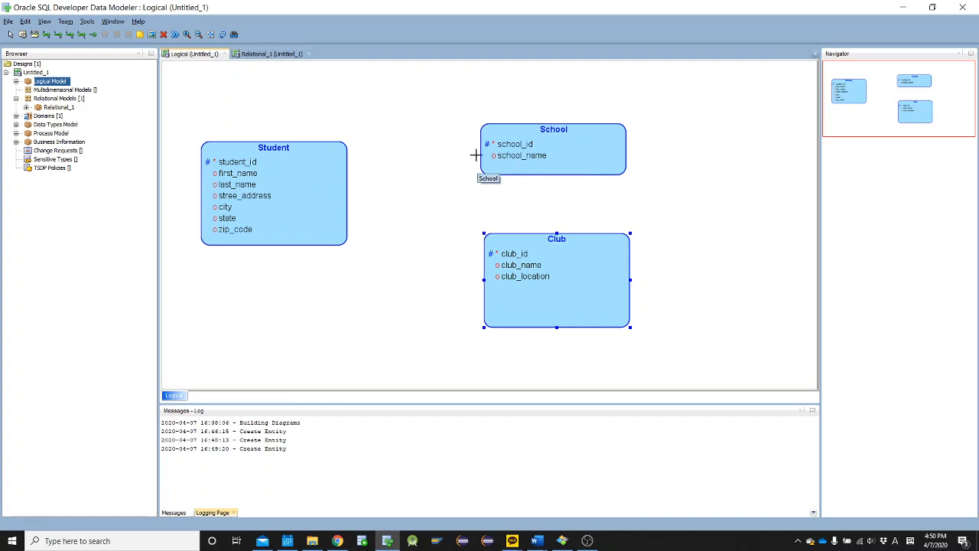
click(58, 35)
click(328, 188)
click(497, 156)
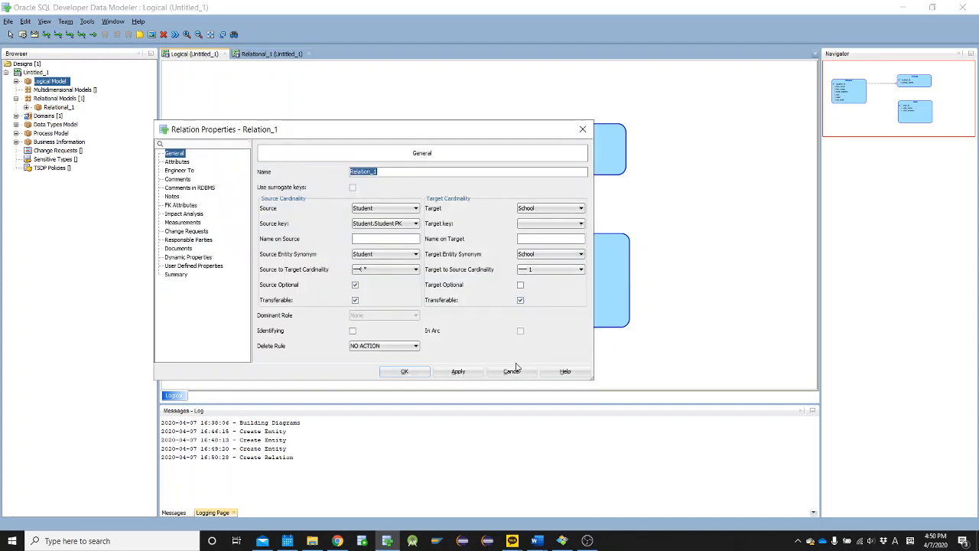
click(405, 372)
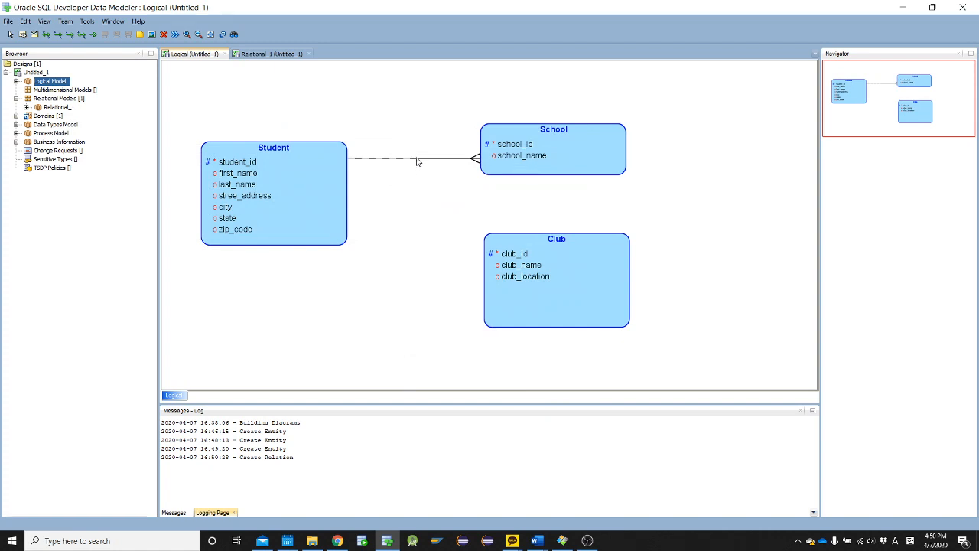
Shift the Student entity up and nudge School so the relation line between them runs level
mouse_move(322, 189)
mouse_down()
mouse_move(319, 159)
mouse_move(319, 172)
mouse_up()
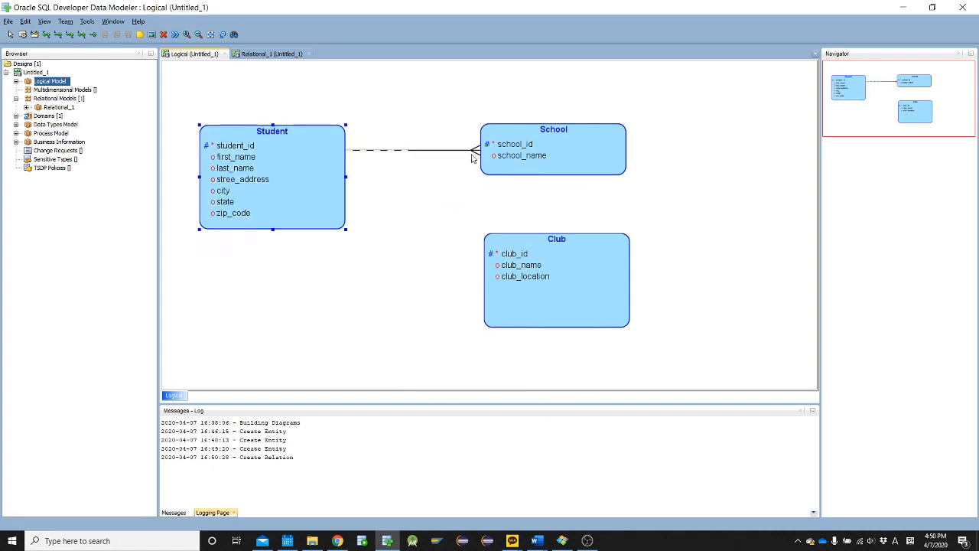
drag(524, 153, 517, 155)
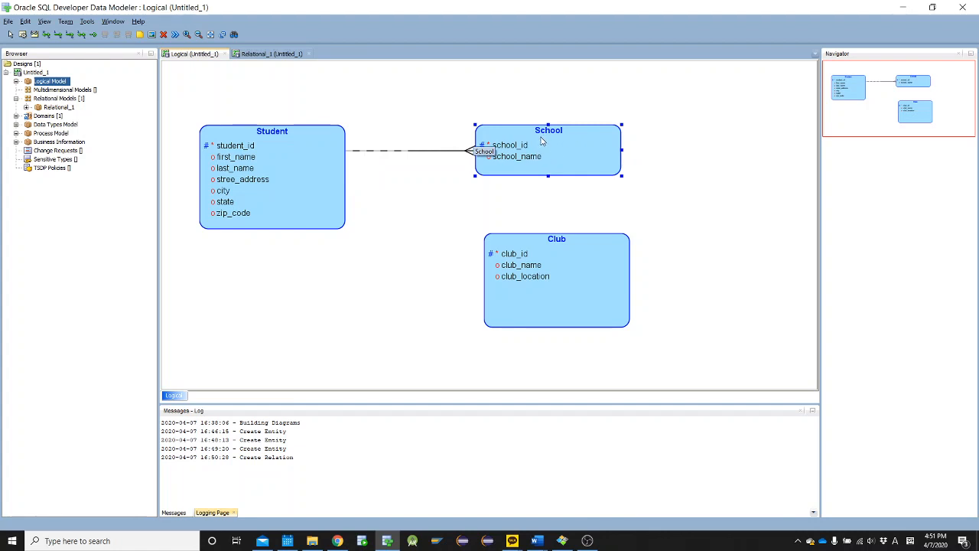
Delete the 1:N relation between Student and School
click(454, 153)
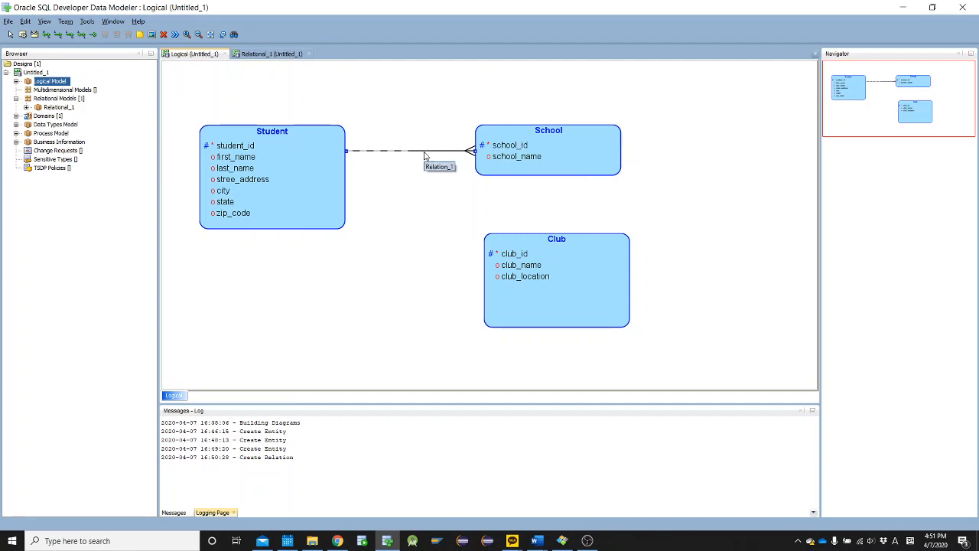
key(Delete)
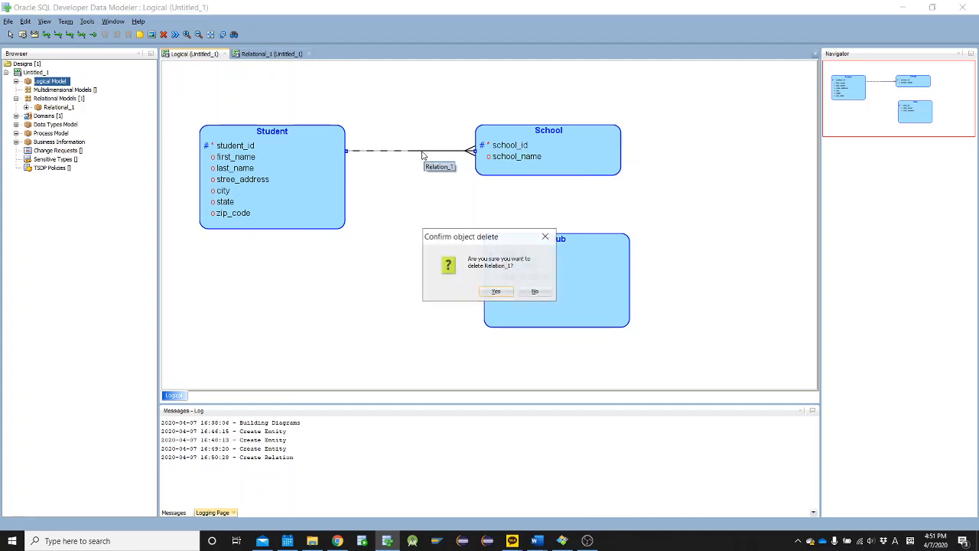
click(496, 293)
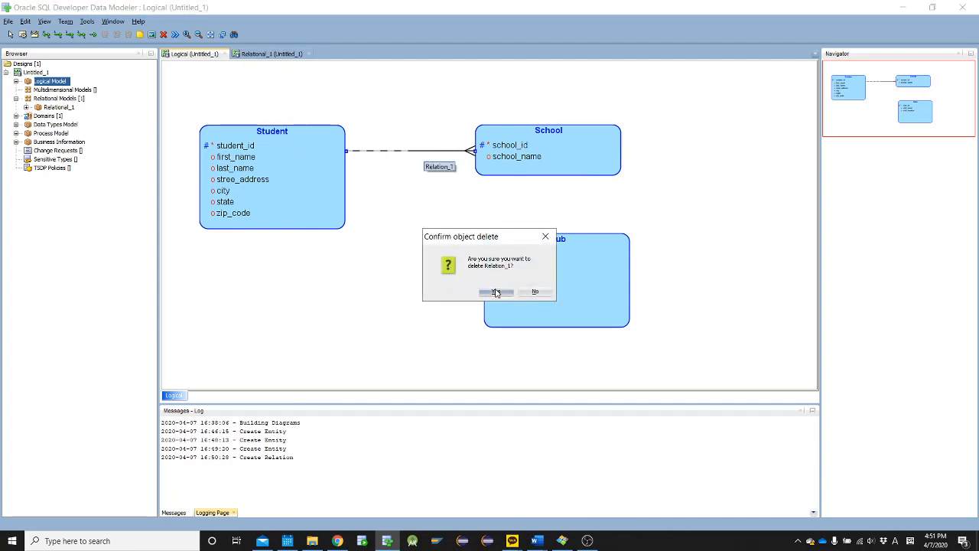
Create an M:N relation from Student to School and line School up directly above Club
click(47, 34)
click(322, 178)
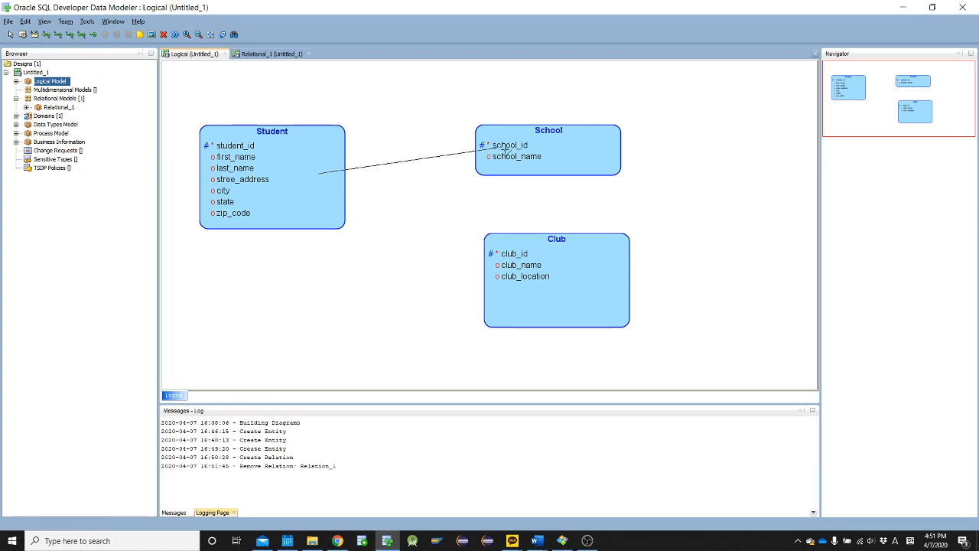
click(501, 153)
click(417, 374)
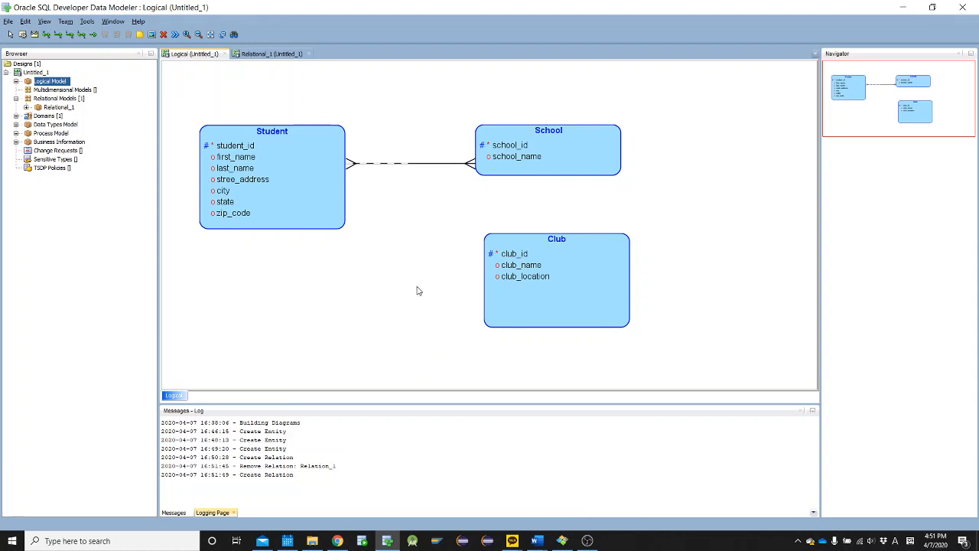
drag(533, 166, 541, 175)
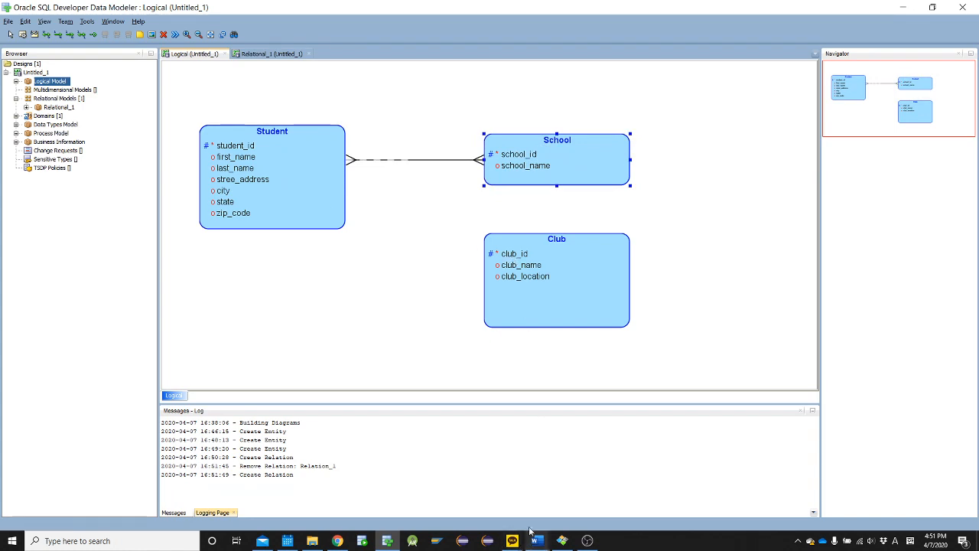
After checking the exercise text in Word, return to Data Modeler and create an M:N relation from Student to Club
key(alt+Tab)
click(440, 256)
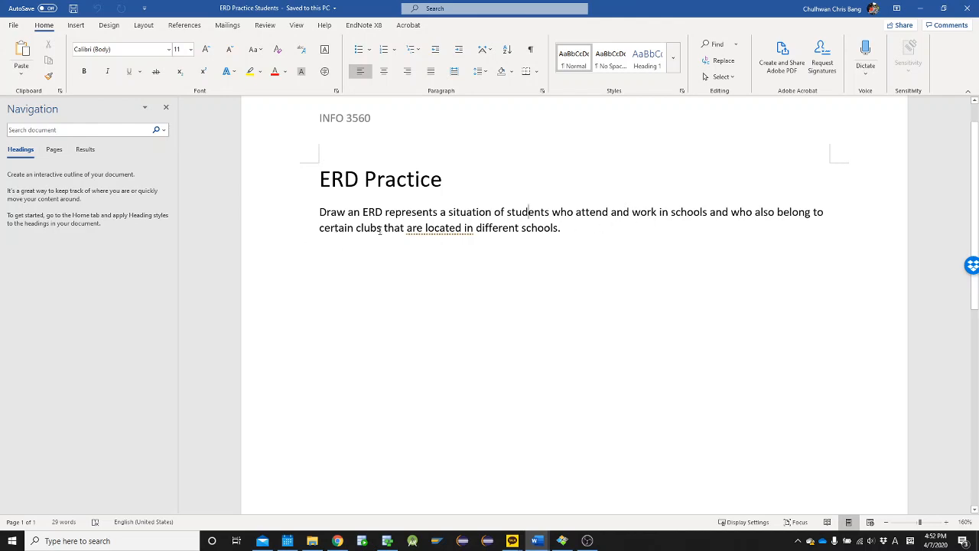
key(alt+Tab)
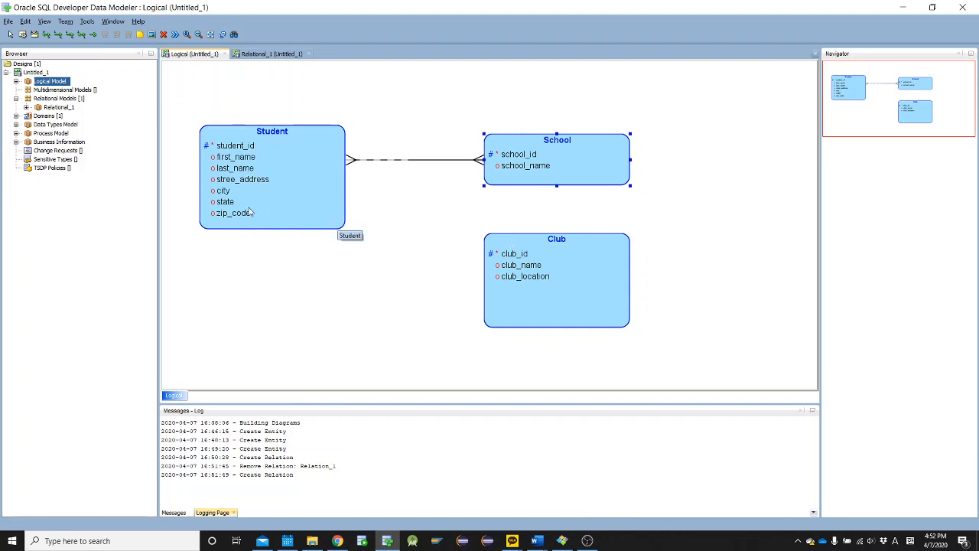
click(57, 34)
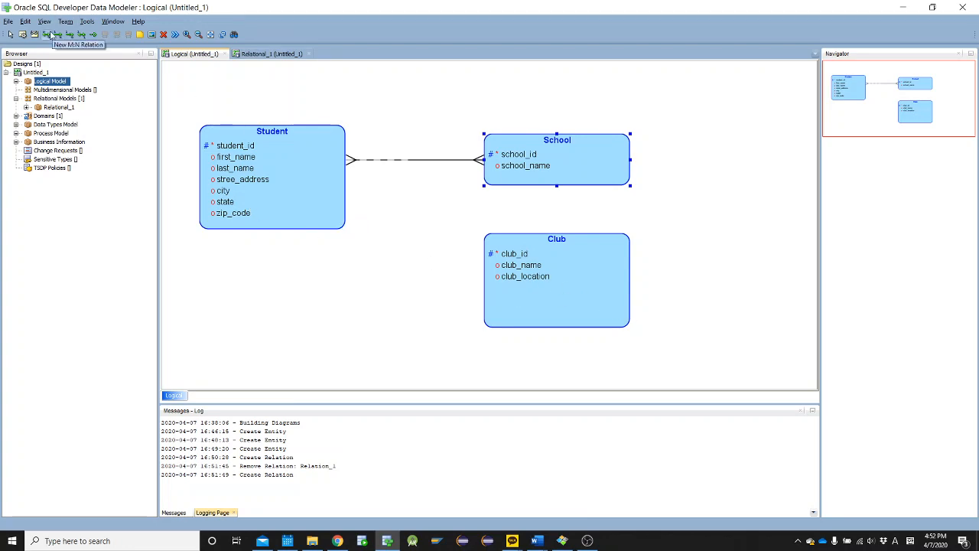
click(316, 212)
click(505, 278)
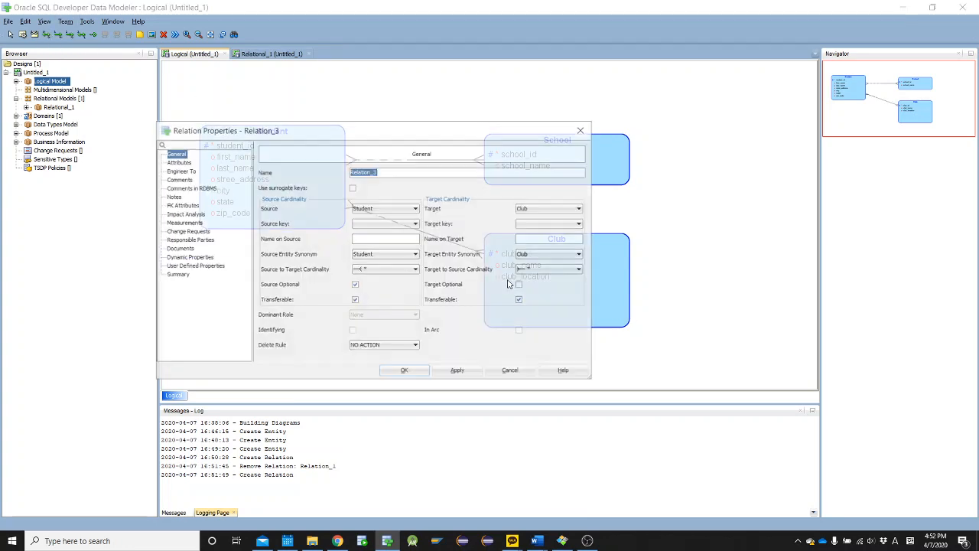
click(406, 376)
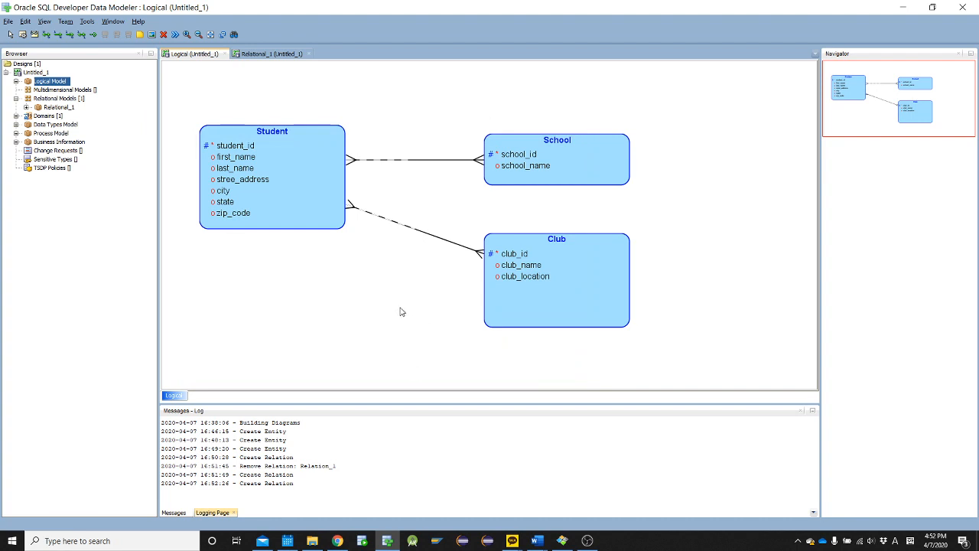
key(alt+Tab)
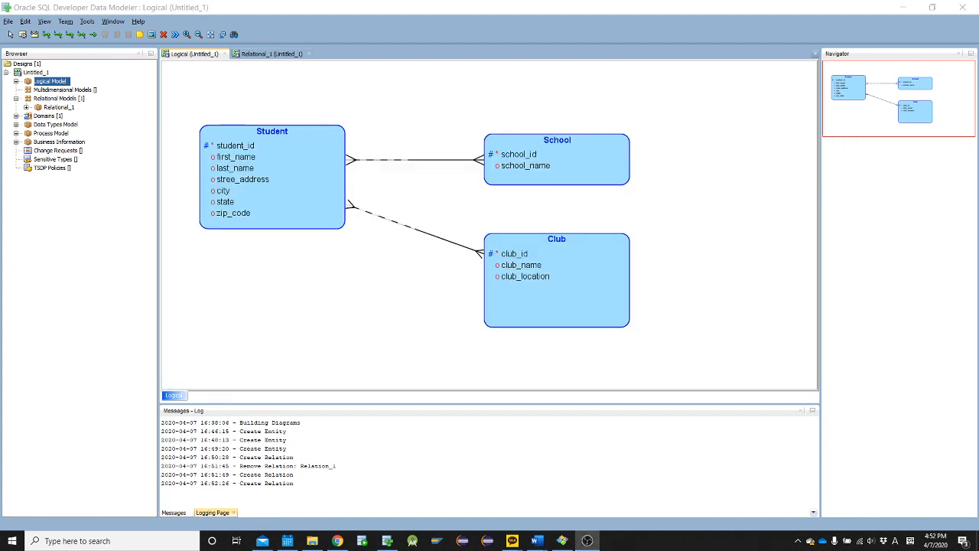
click(365, 304)
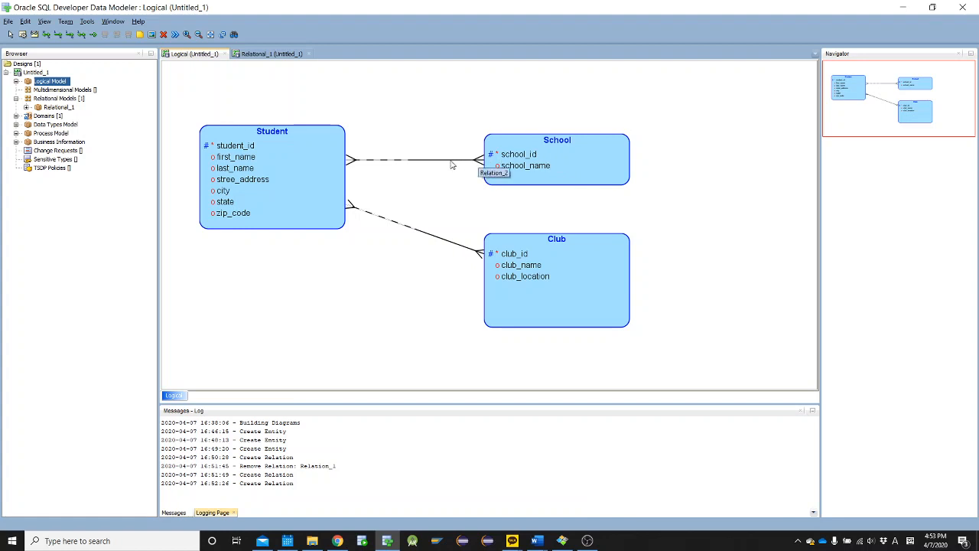
Turn off Source Optional in the Student–School relation's properties and accept the change
double_click(352, 165)
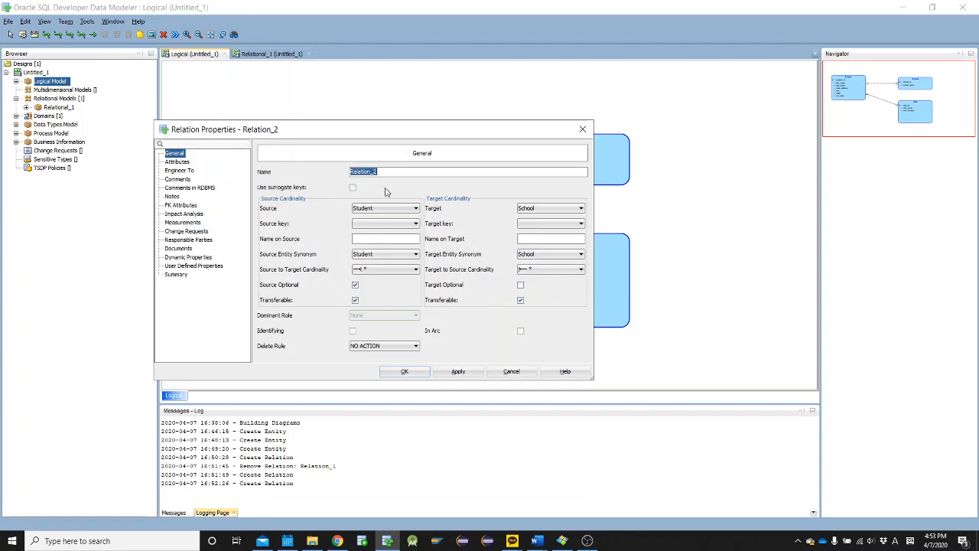
click(354, 285)
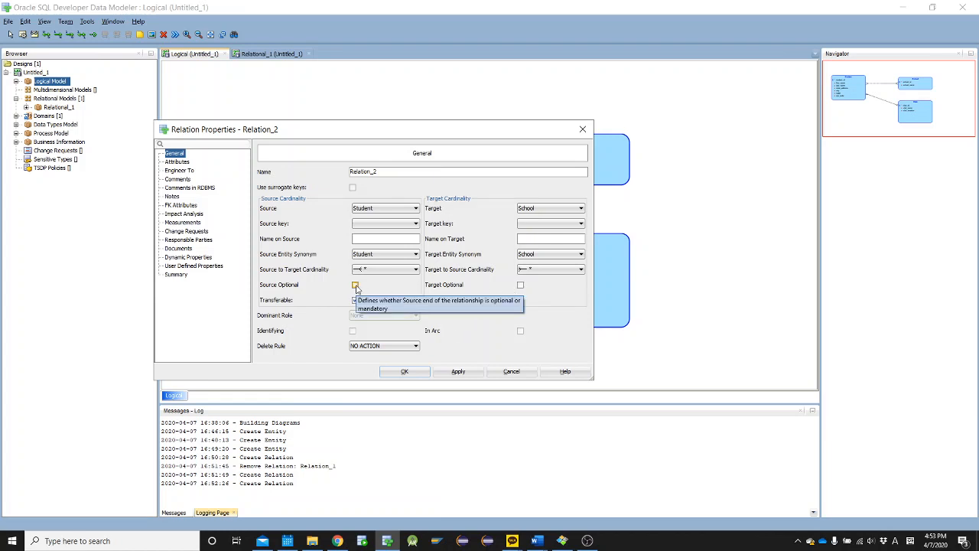
click(400, 373)
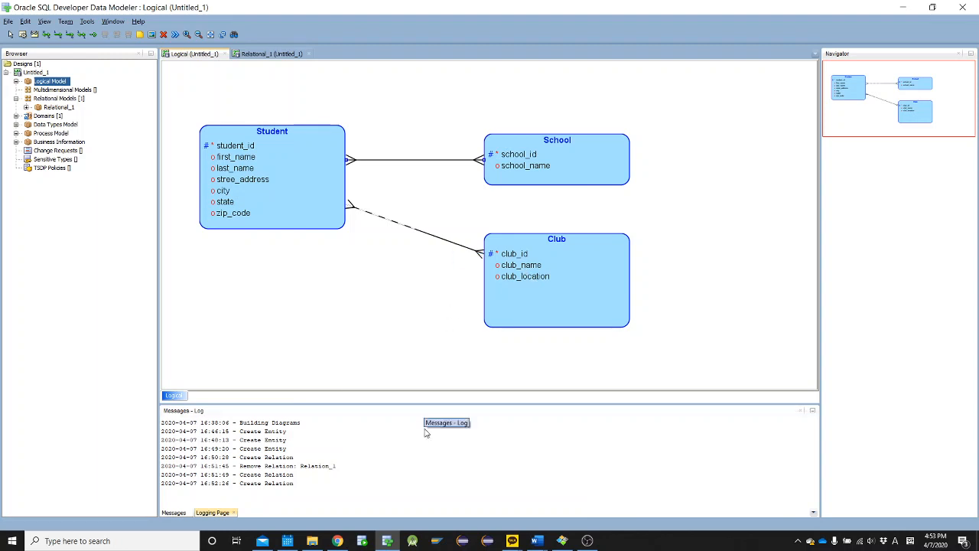
After rereading the exercise in Word, return to Data Modeler and set the Student–Club relation to Source Optional off and Target Optional on
mouse_move(537, 540)
click(533, 511)
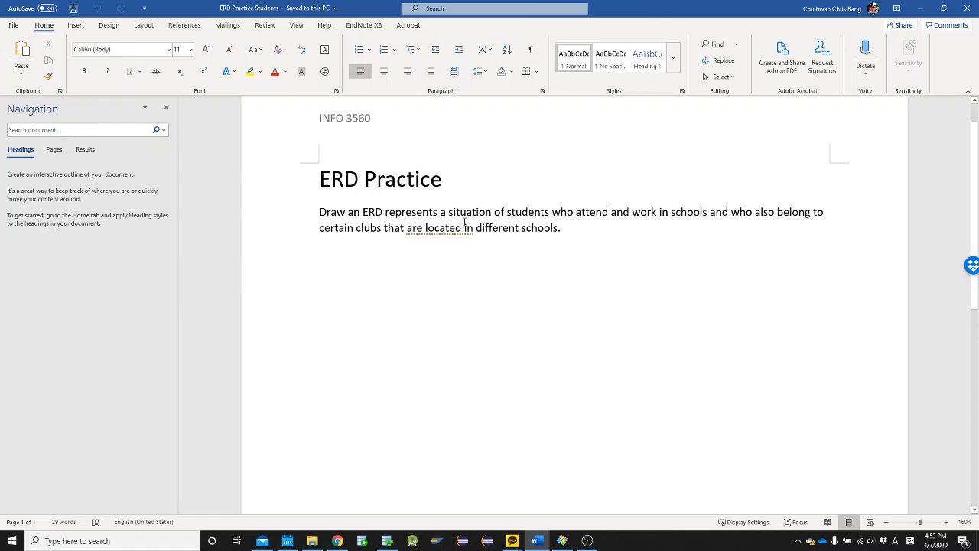
key(alt+Tab)
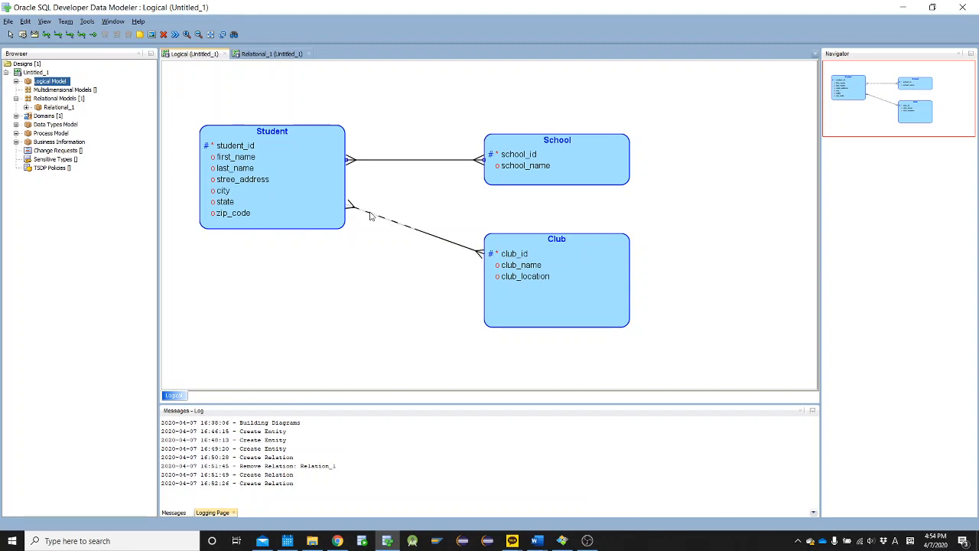
double_click(469, 253)
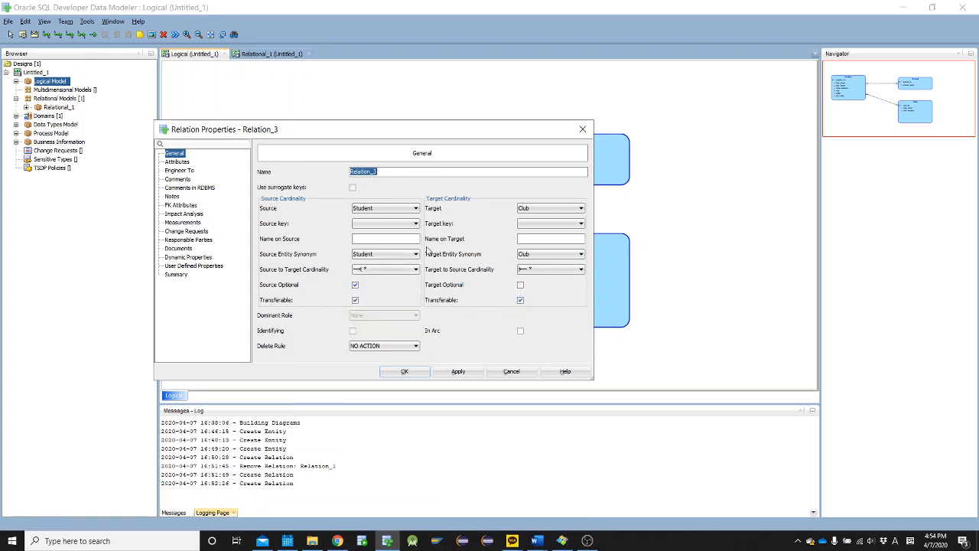
click(355, 287)
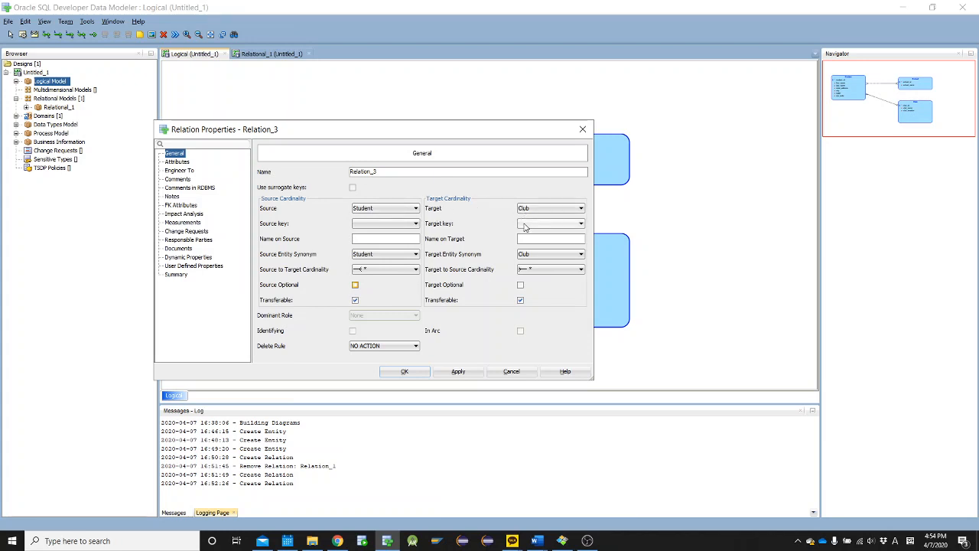
click(521, 286)
click(405, 372)
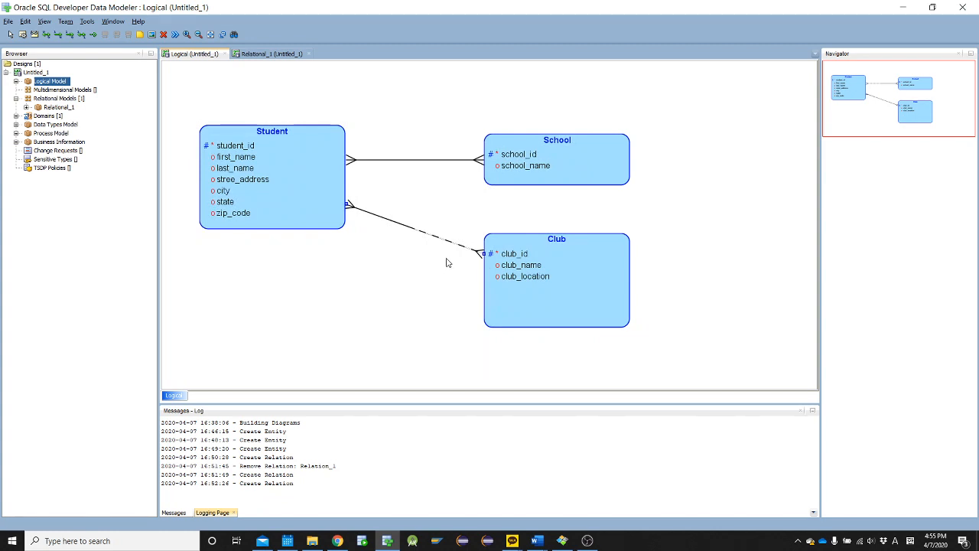
Move School up and Club down to widen the vertical gap between the two entities
drag(531, 299, 525, 317)
drag(522, 181, 512, 137)
drag(522, 319, 516, 307)
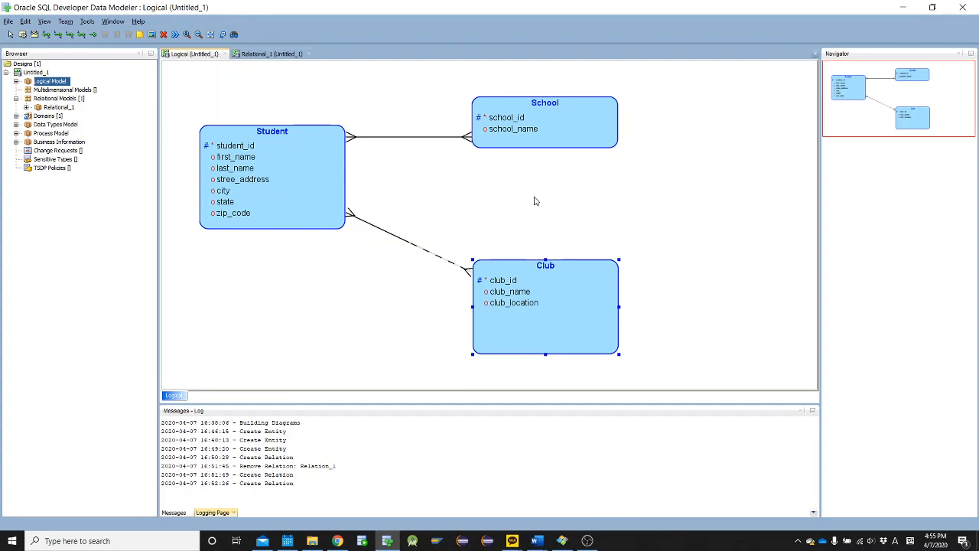
Switch to the ERD Practice Students document in Word and examine how the exercise text relates clubs to schools
click(537, 541)
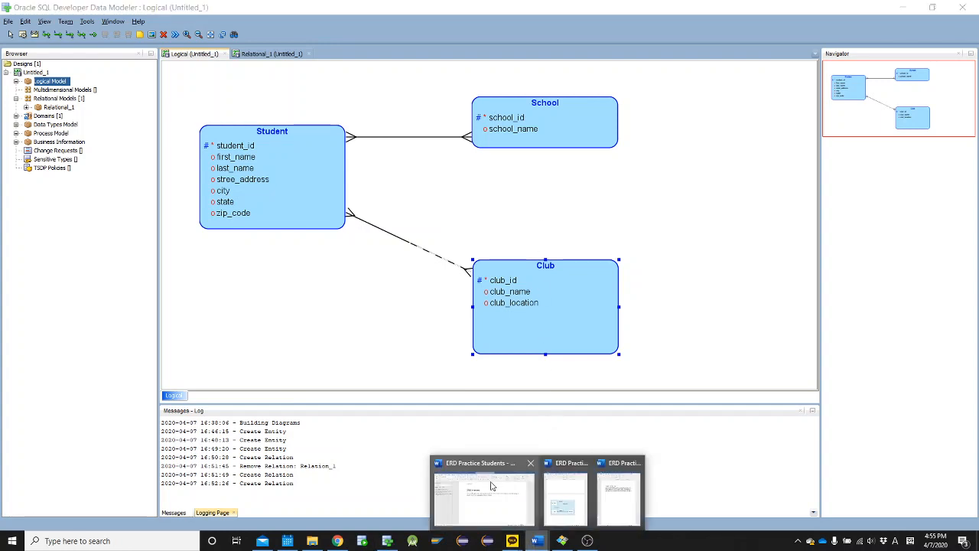
click(492, 486)
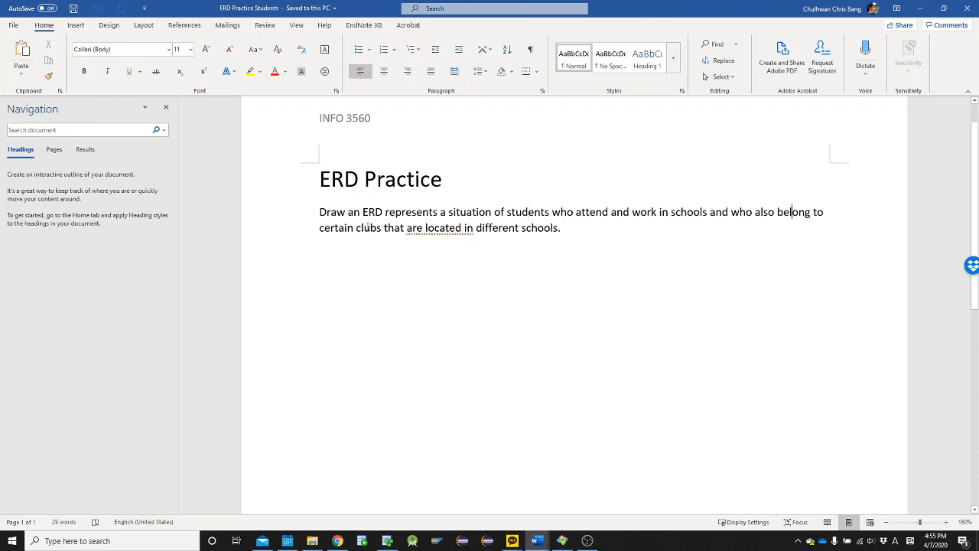
double_click(547, 229)
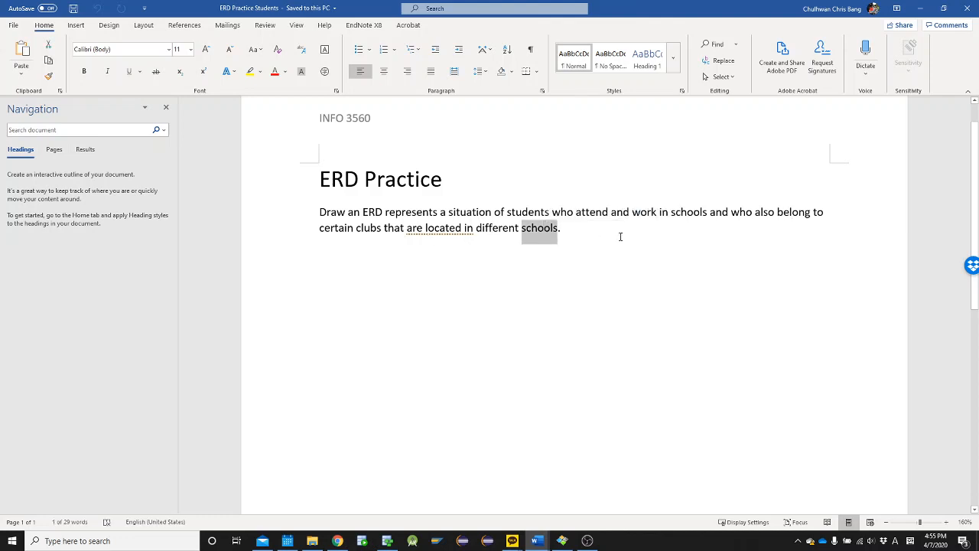
key(alt)
key(alt+Tab)
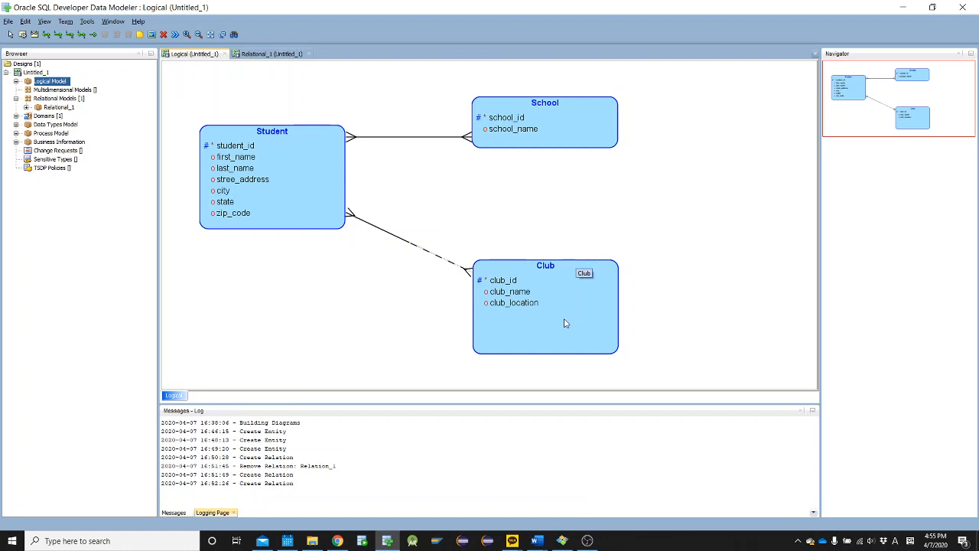
key(alt+Tab)
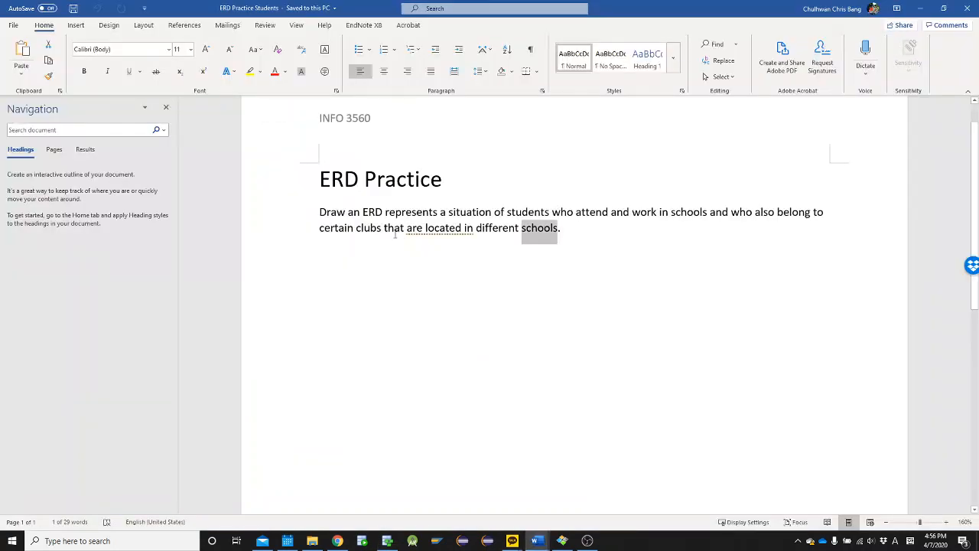
Return to Data Modeler and create a 1:N relation from School to Club, accepting its default properties
key(alt+Tab)
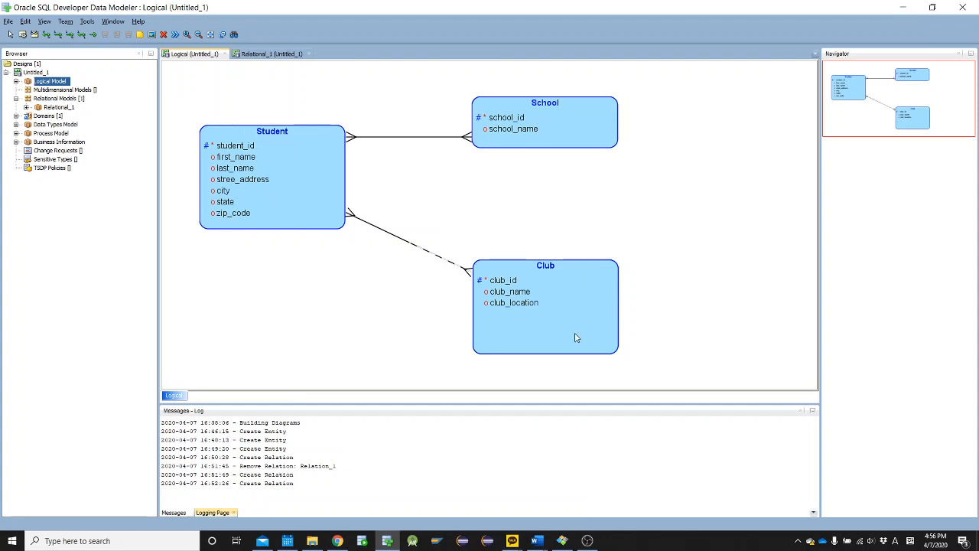
click(58, 36)
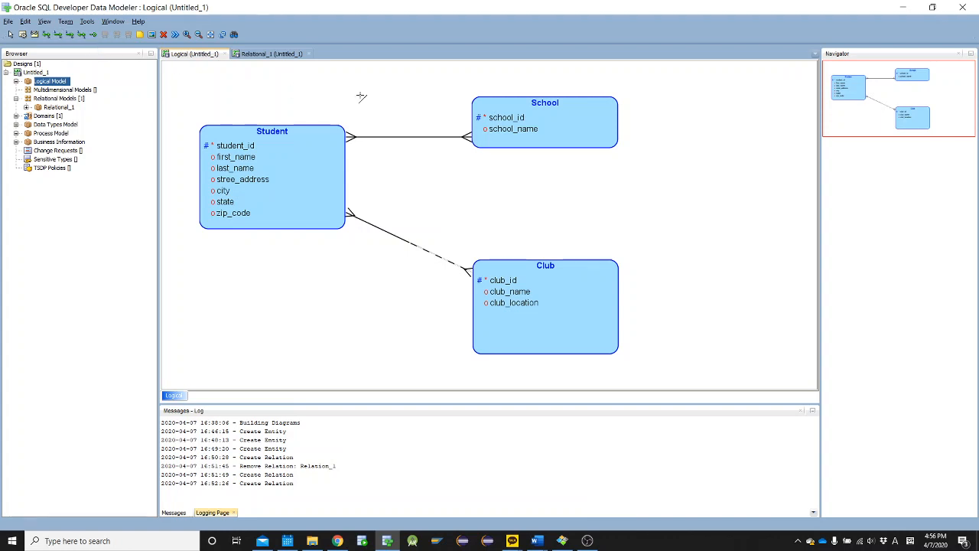
click(525, 121)
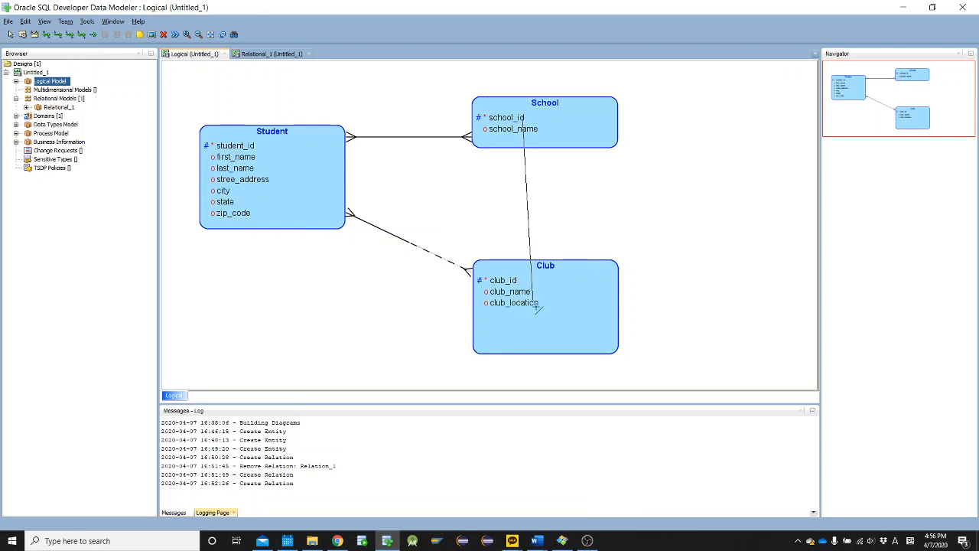
click(534, 300)
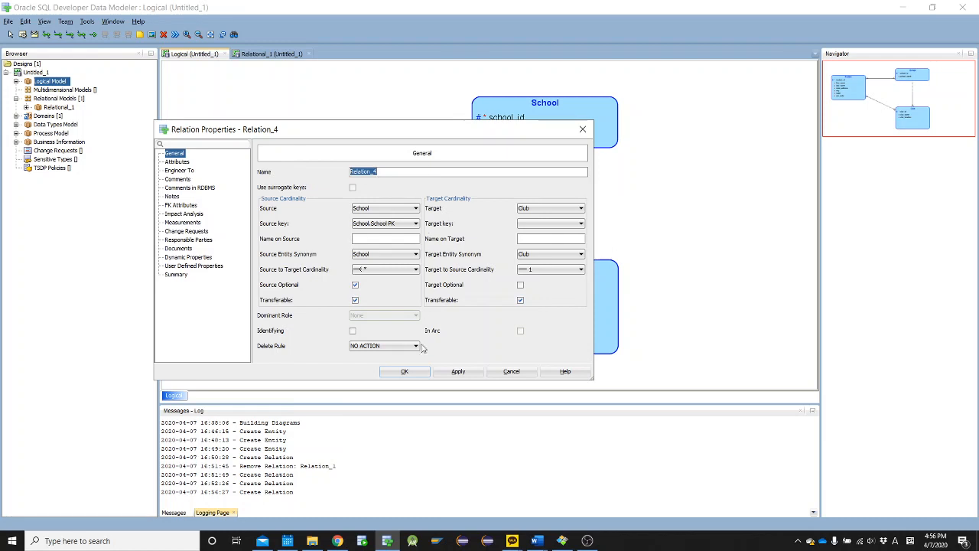
click(405, 371)
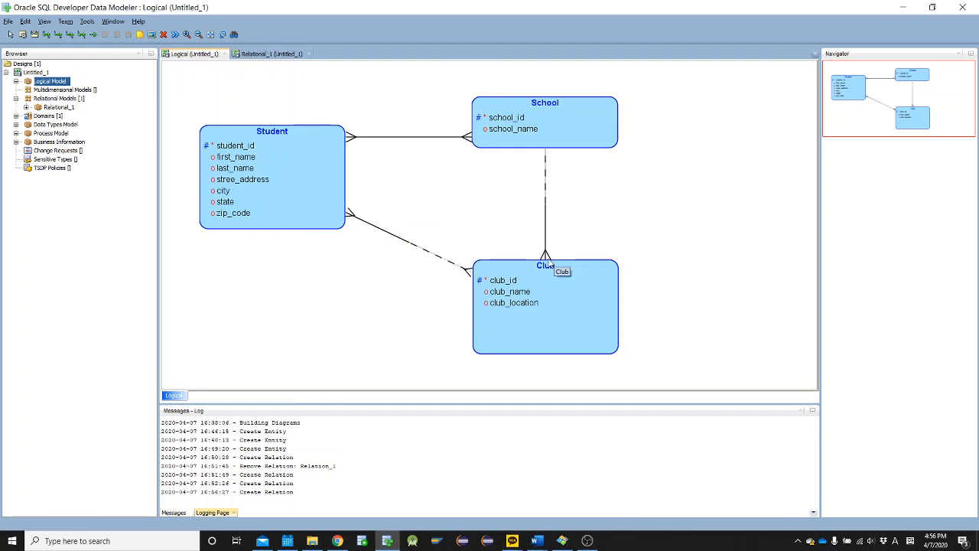
Turn off Source Optional in the School–Club relation's properties and accept the change
click(544, 268)
click(544, 245)
click(545, 266)
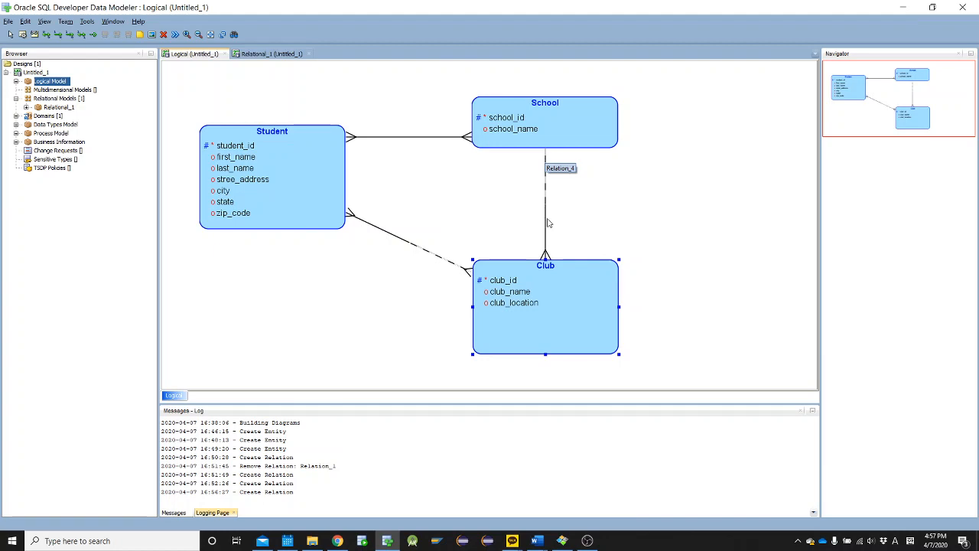
double_click(545, 255)
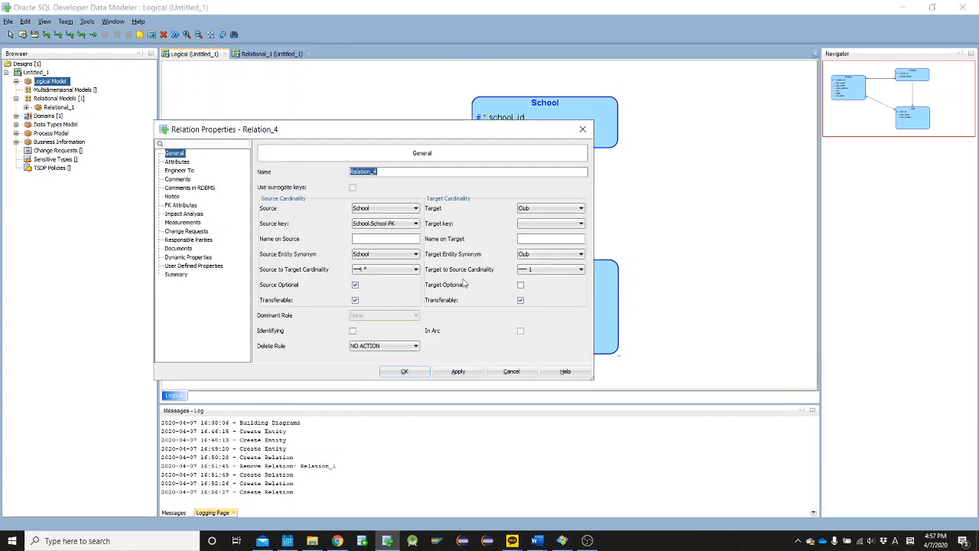
click(355, 284)
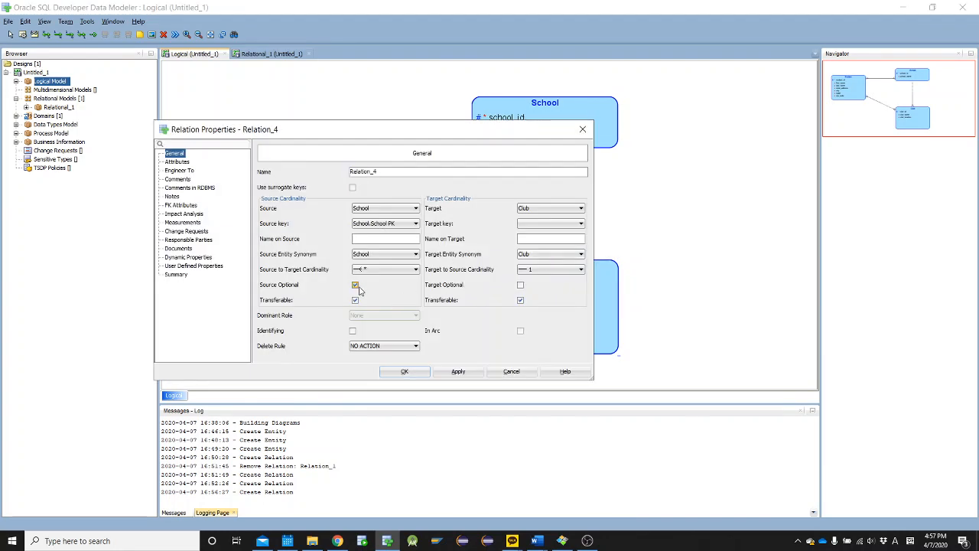
click(405, 371)
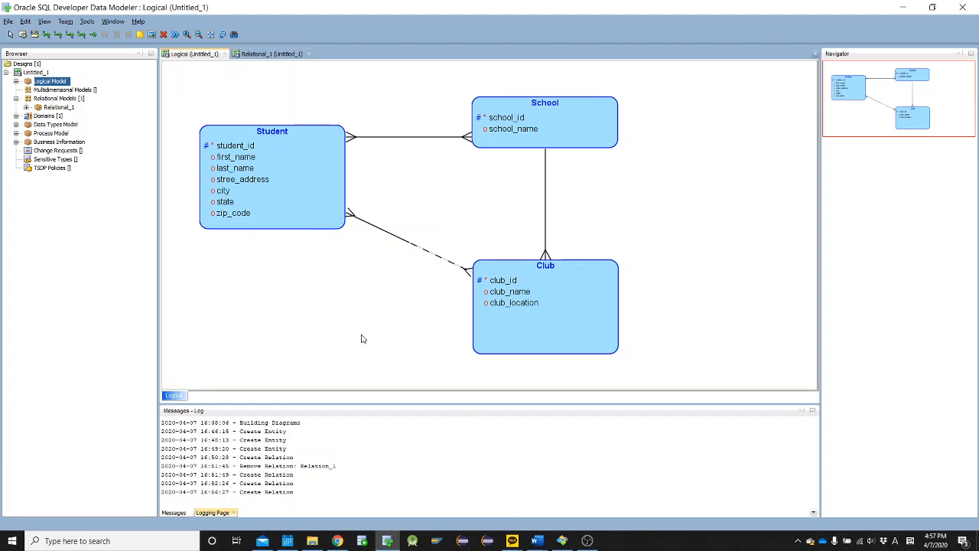
Switch to Word and bring up the ERD Practice Cellular document, maximized and enlarged for reading
click(316, 541)
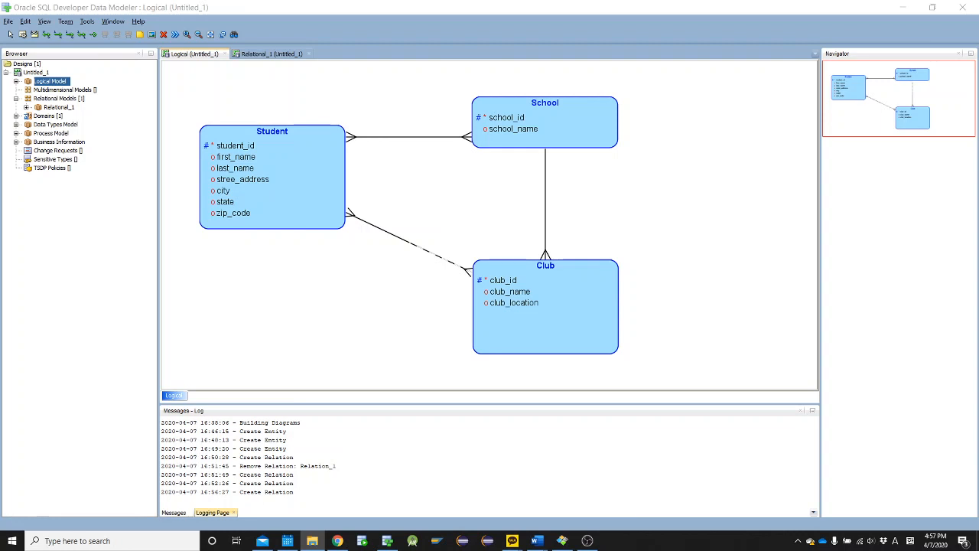
key(alt+Tab)
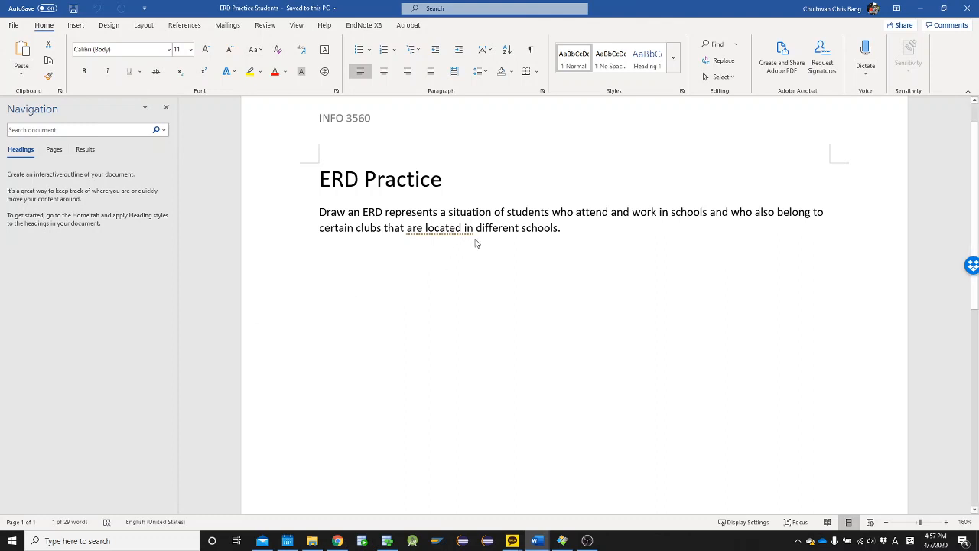
scroll(478, 242, down, 5)
scroll(478, 242, up, 6)
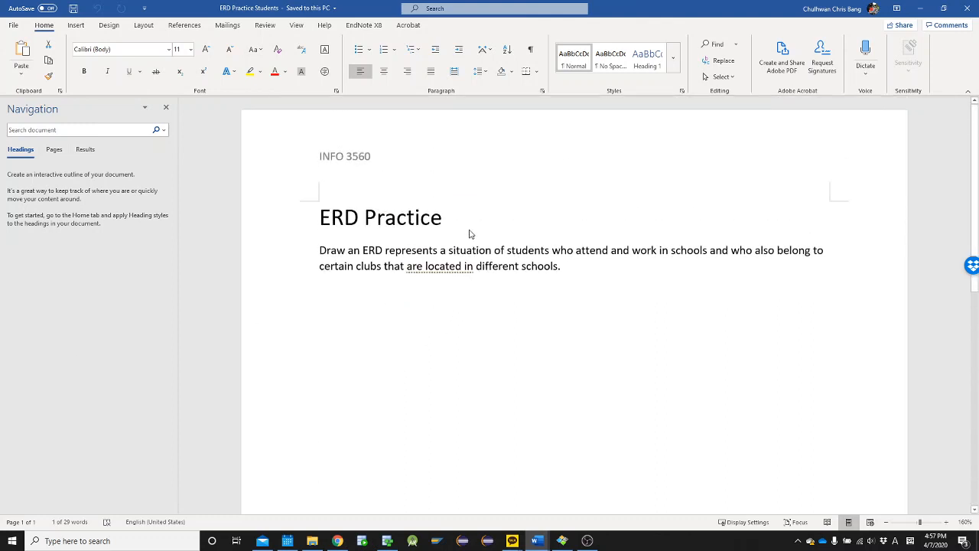
click(459, 290)
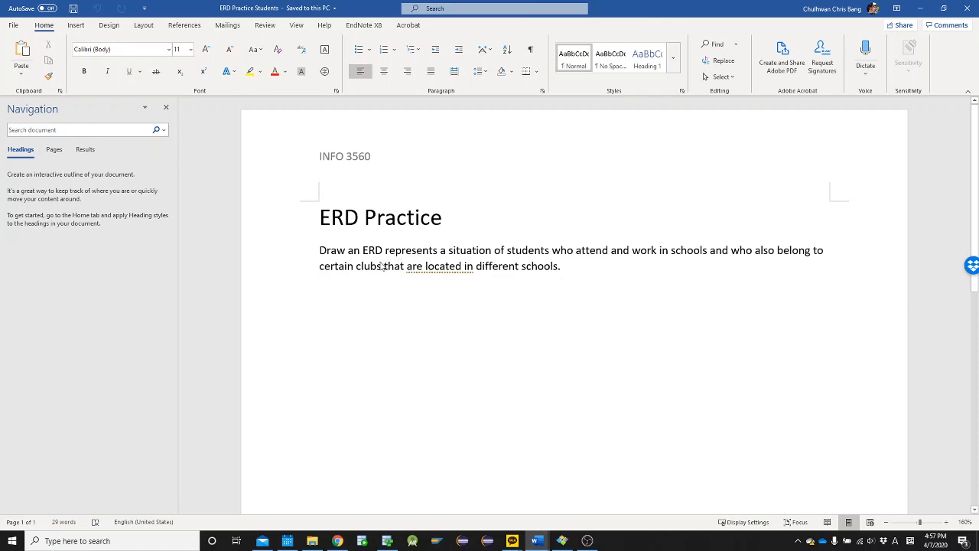
mouse_move(535, 531)
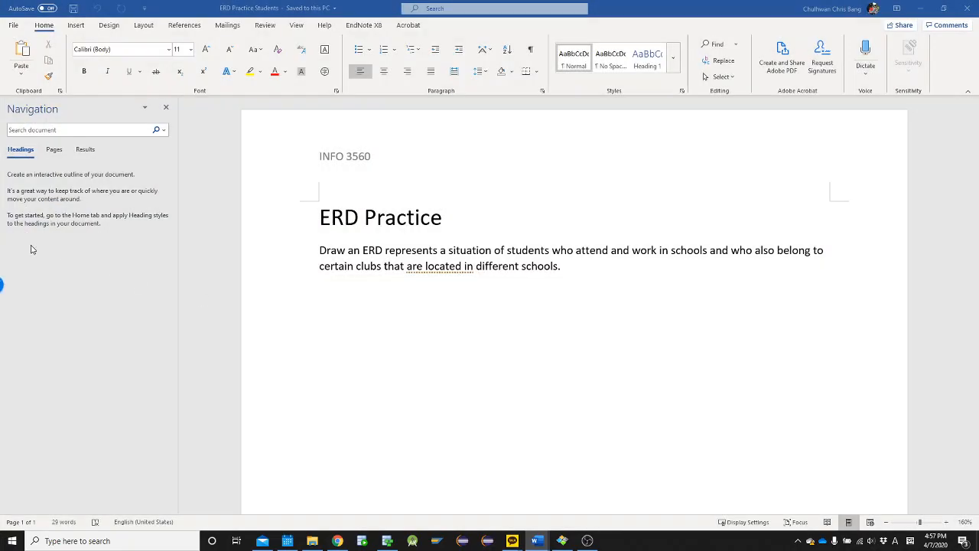
key(super+Right)
key(super+Up)
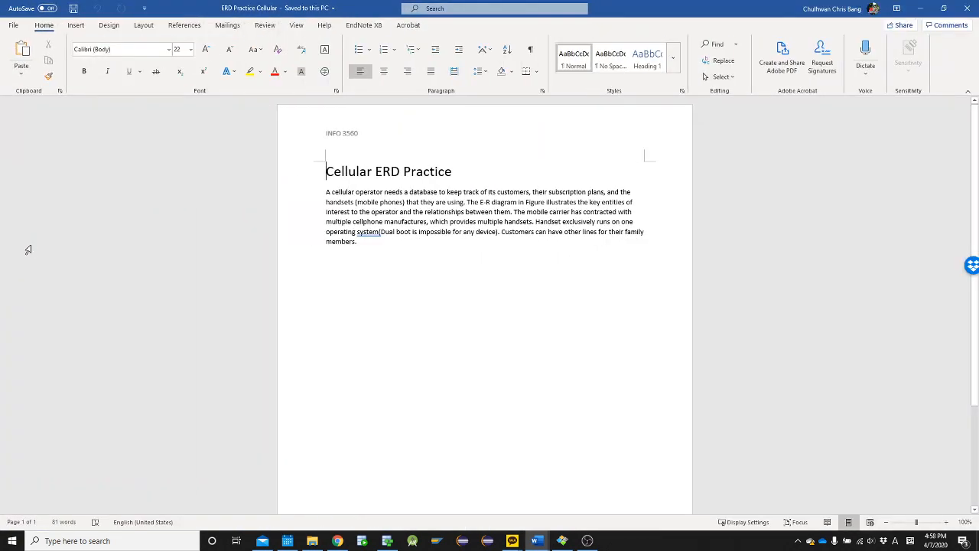
scroll(538, 278, up, 9)
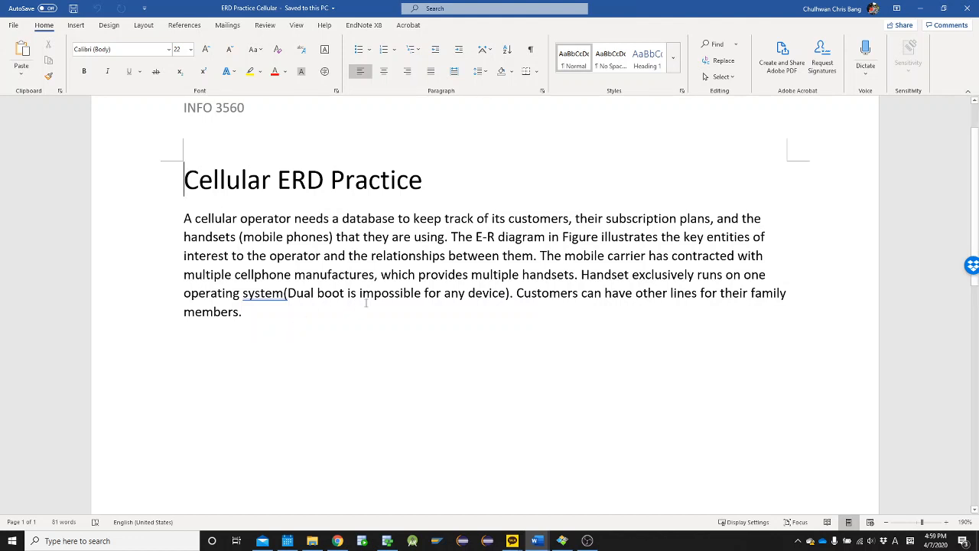
key(alt+Tab)
key(alt+Tab)
key(alt+Tab)
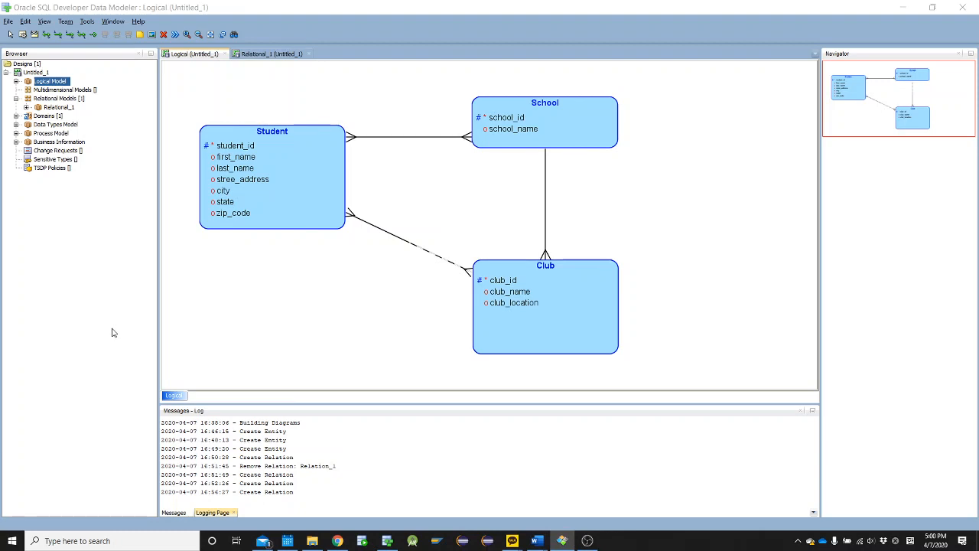
key(alt+Tab)
key(alt+Tab)
key(alt+Tab)
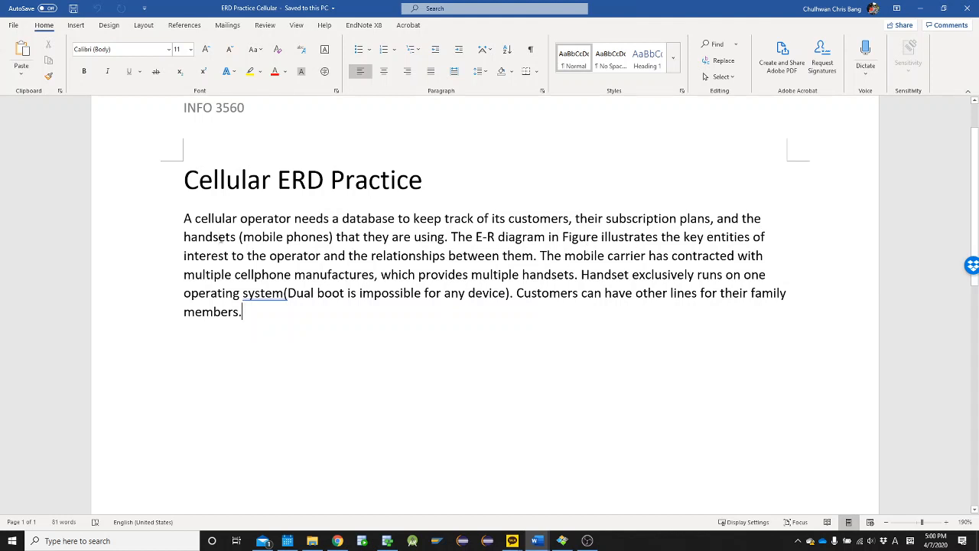
Examine the Cellular ERD Practice text for candidate entities, including the handsets and the cellular operator
double_click(221, 238)
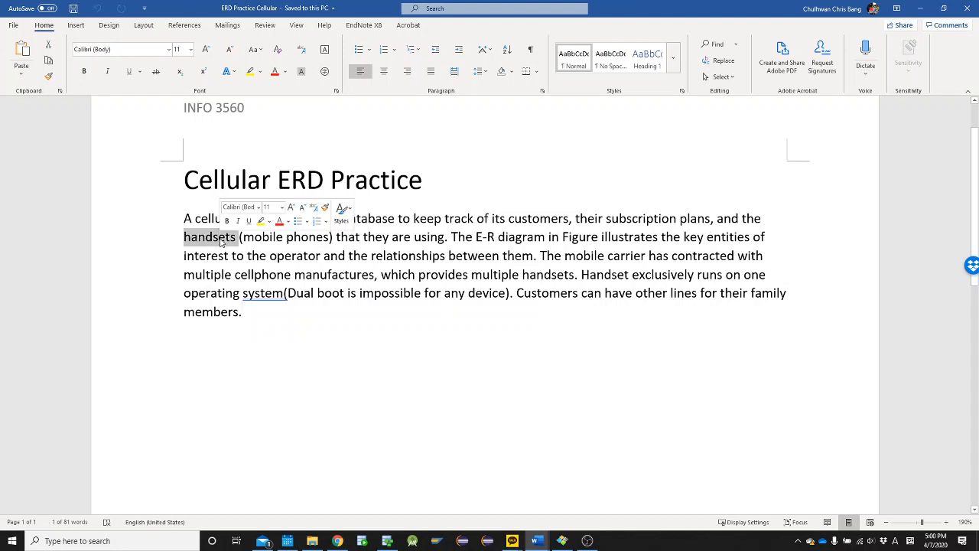
click(402, 257)
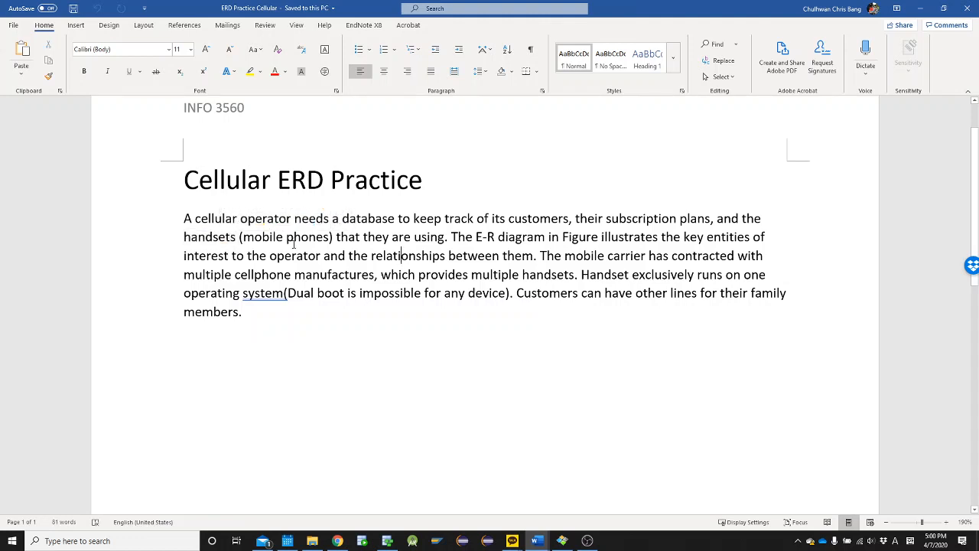
click(325, 307)
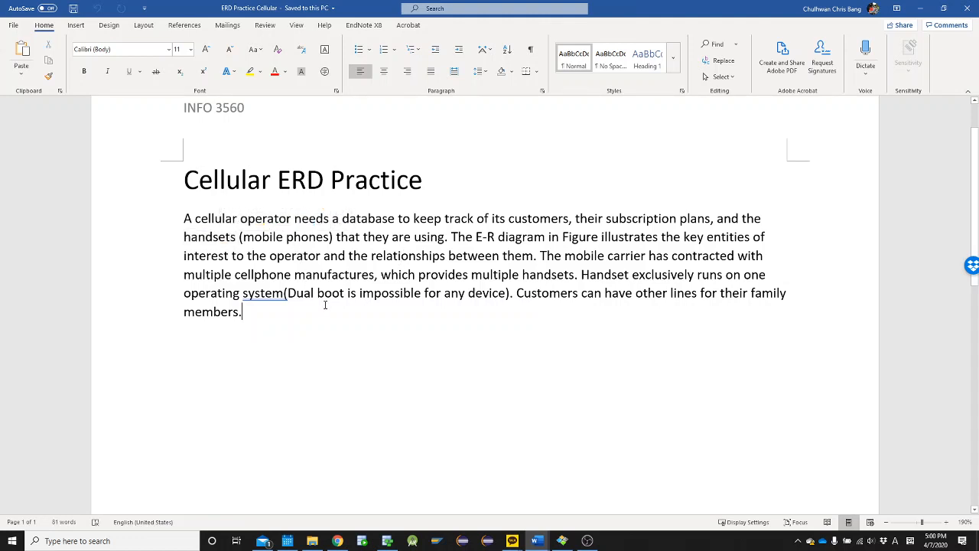
click(227, 220)
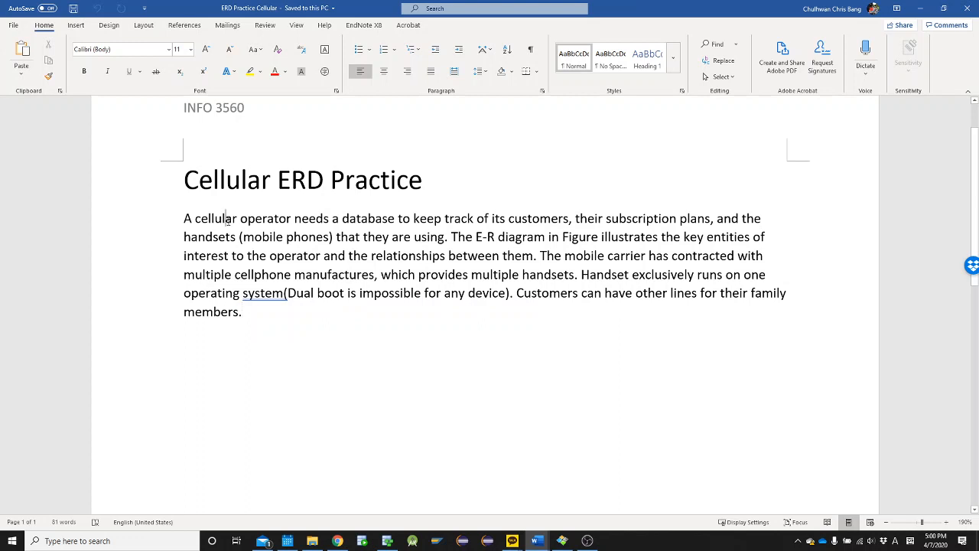
double_click(267, 219)
drag(186, 219, 293, 219)
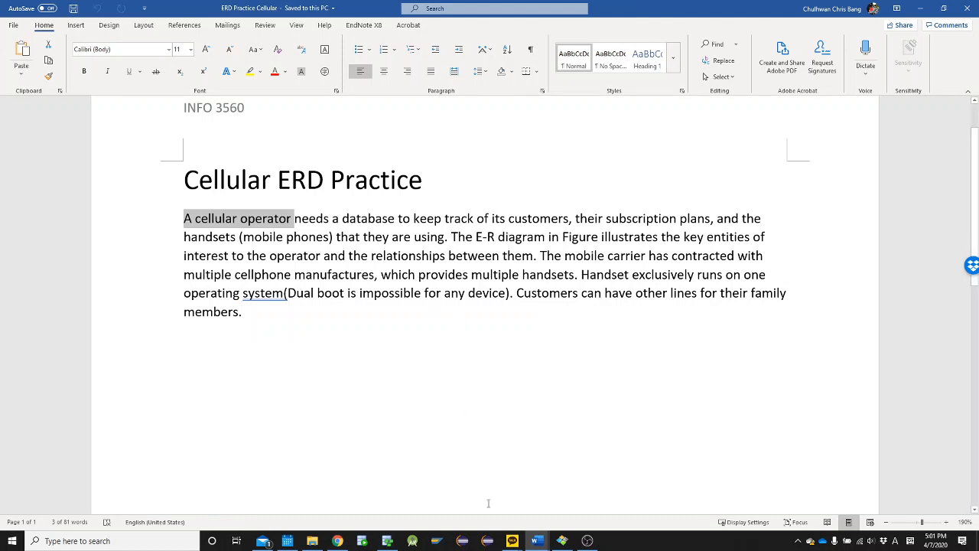
mouse_move(537, 540)
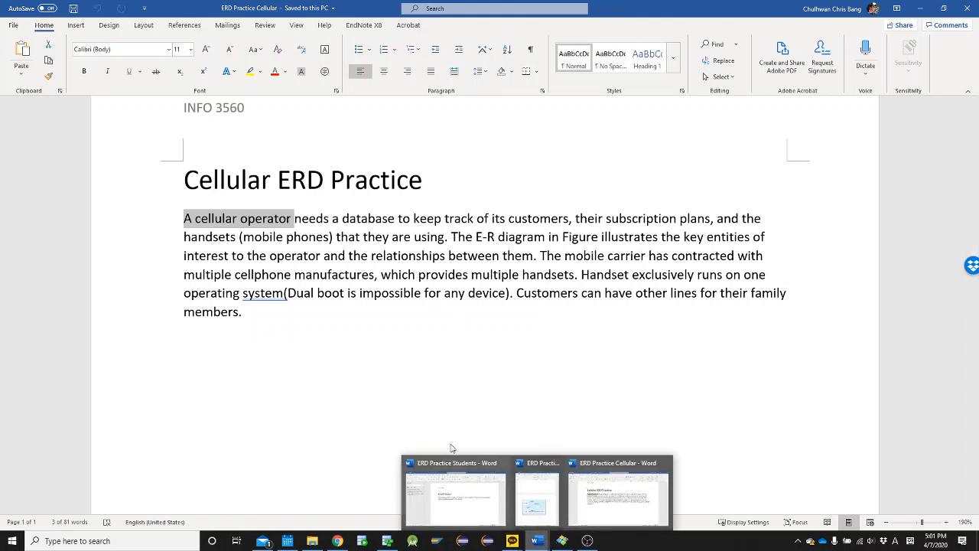
click(340, 337)
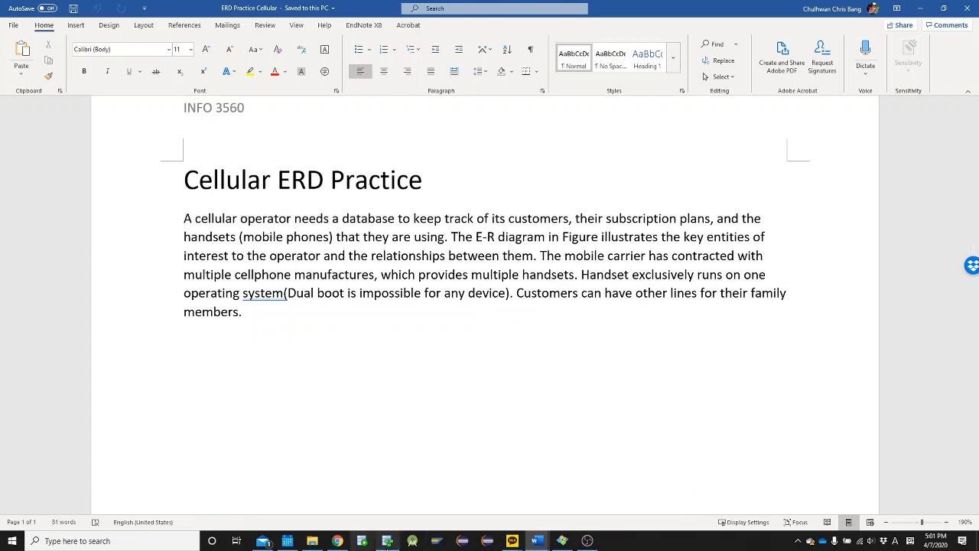
Switch to Data Modeler, create a new design and show its empty logical model
click(387, 544)
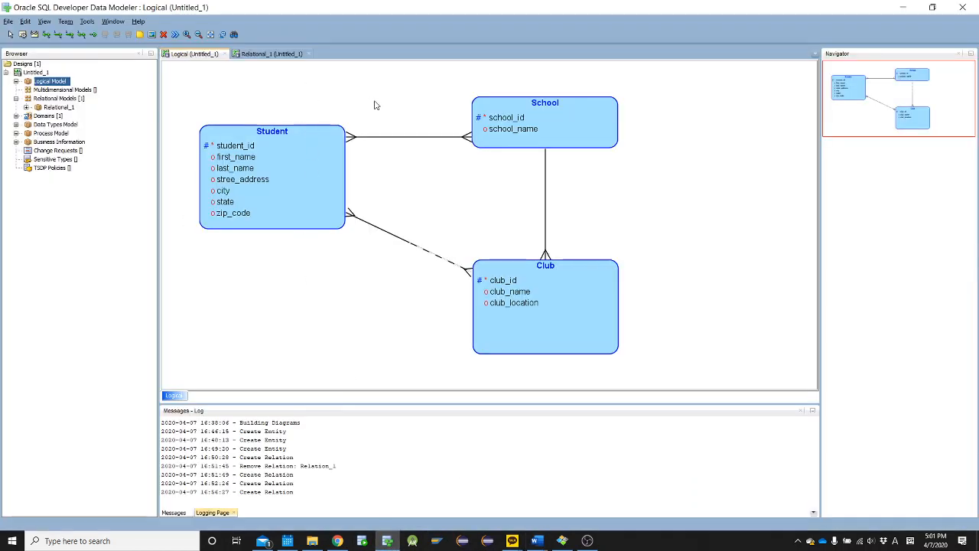
right_click(36, 67)
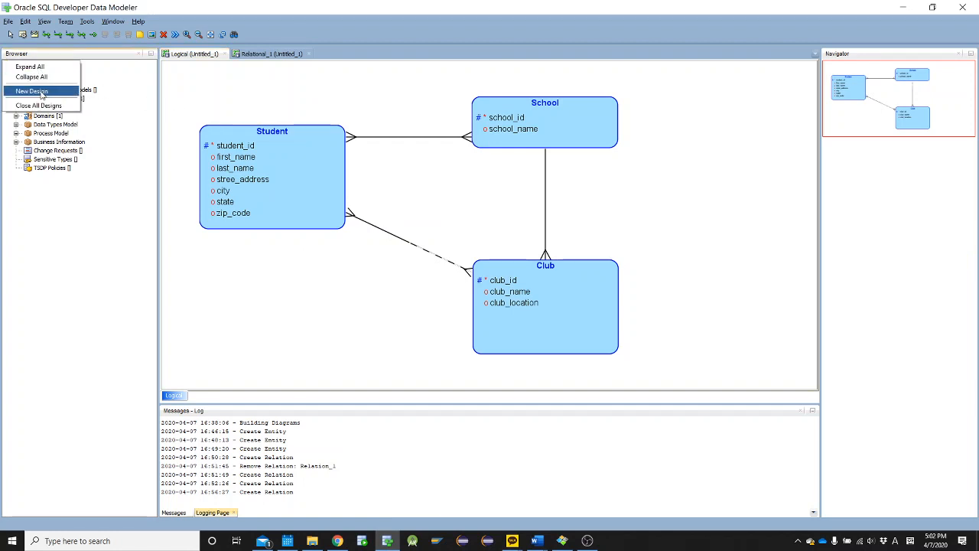
click(42, 92)
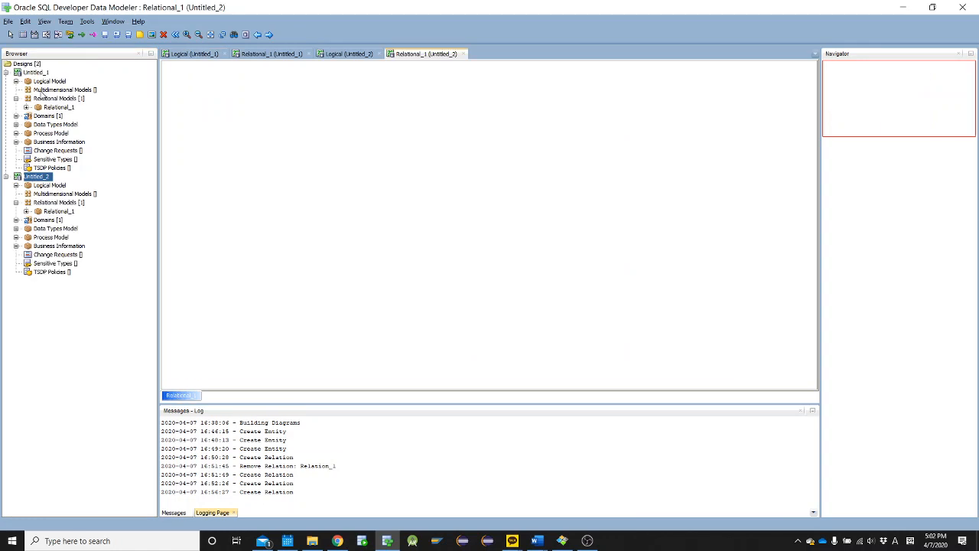
right_click(49, 186)
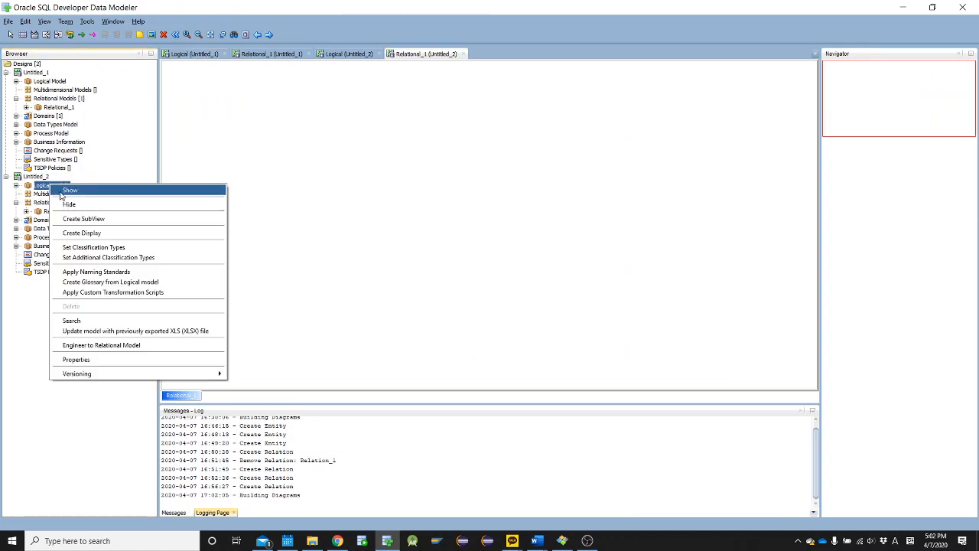
key(Escape)
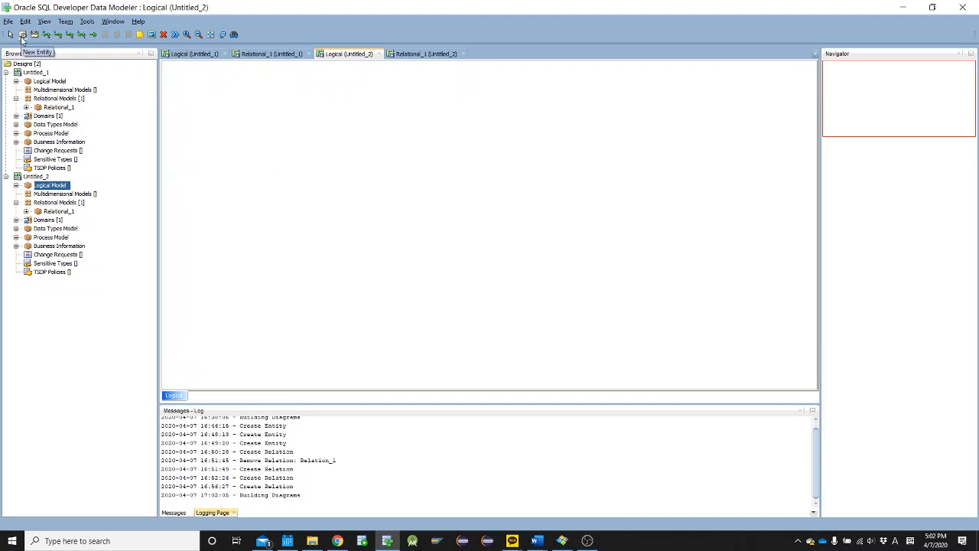
Place a new entity near the upper-left of the new logical diagram and name it Handsets
click(22, 36)
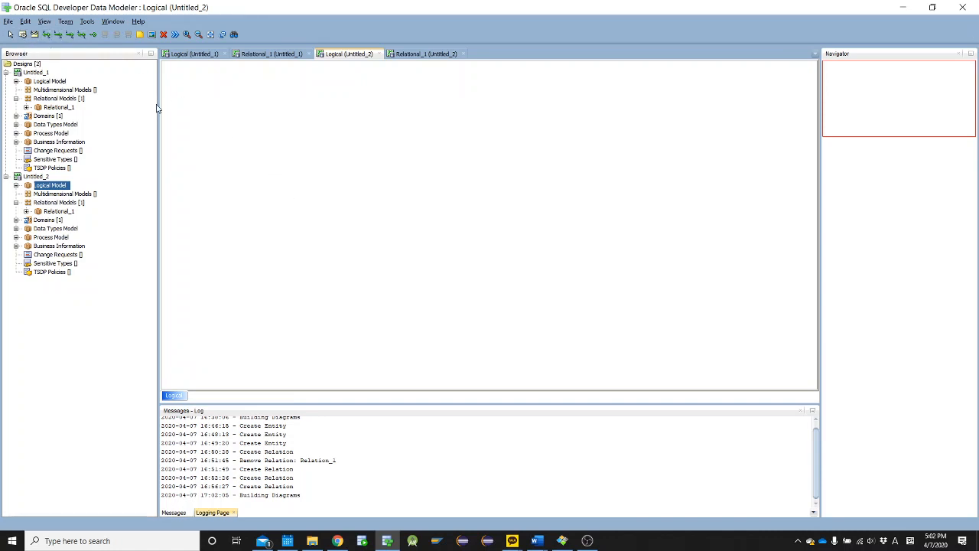
click(191, 130)
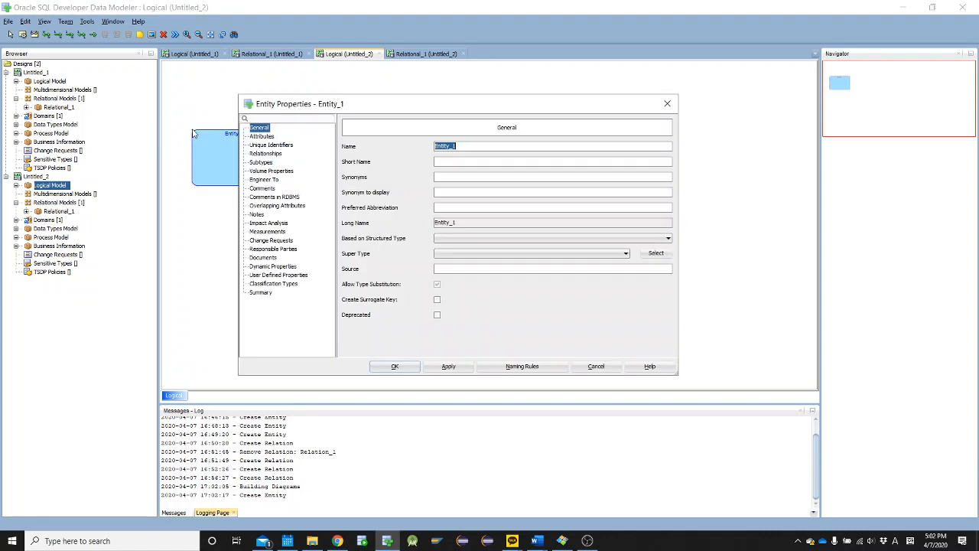
text(Handsets)
Add a first attribute named handset_id to the Handsets entity
click(267, 137)
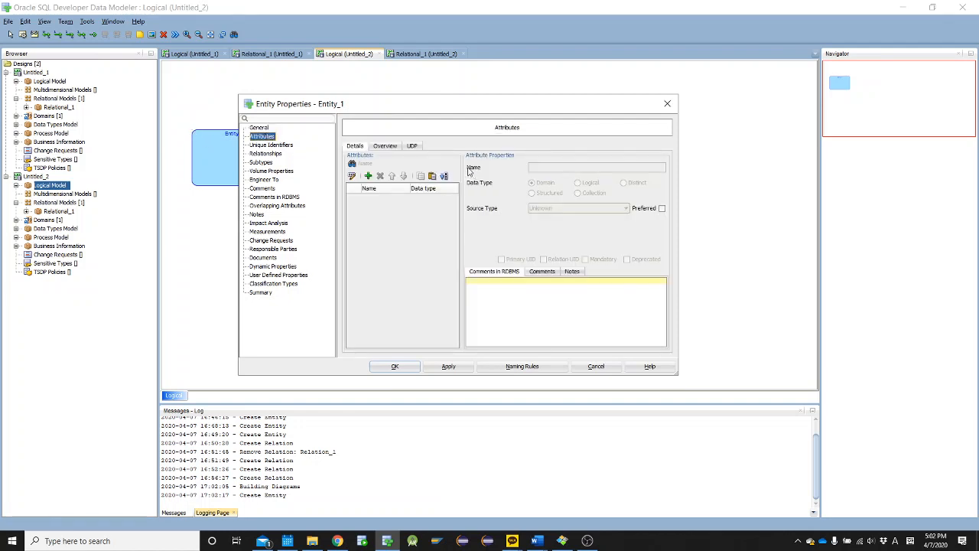
click(368, 176)
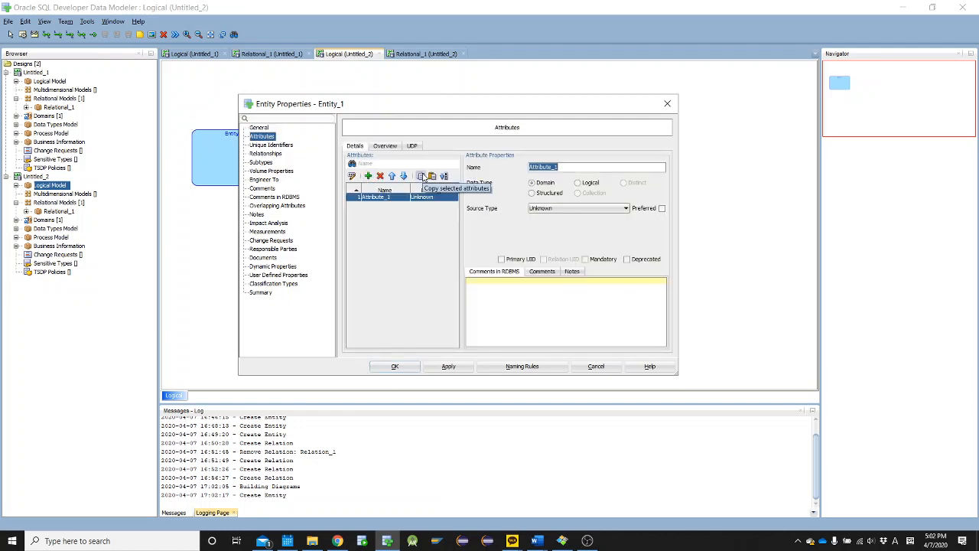
text(he)
text(ndset_id)
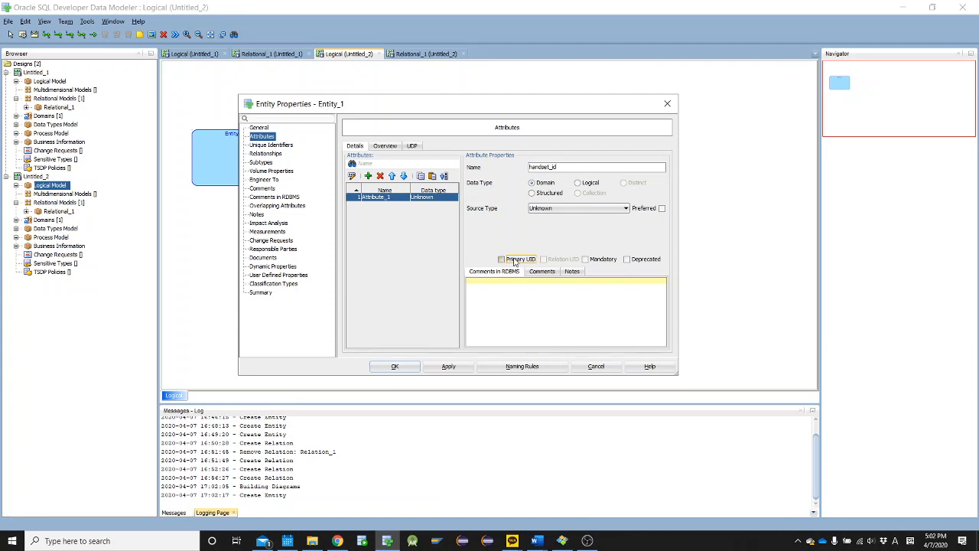
Add a second attribute named handset_name to the Handsets entity
click(368, 176)
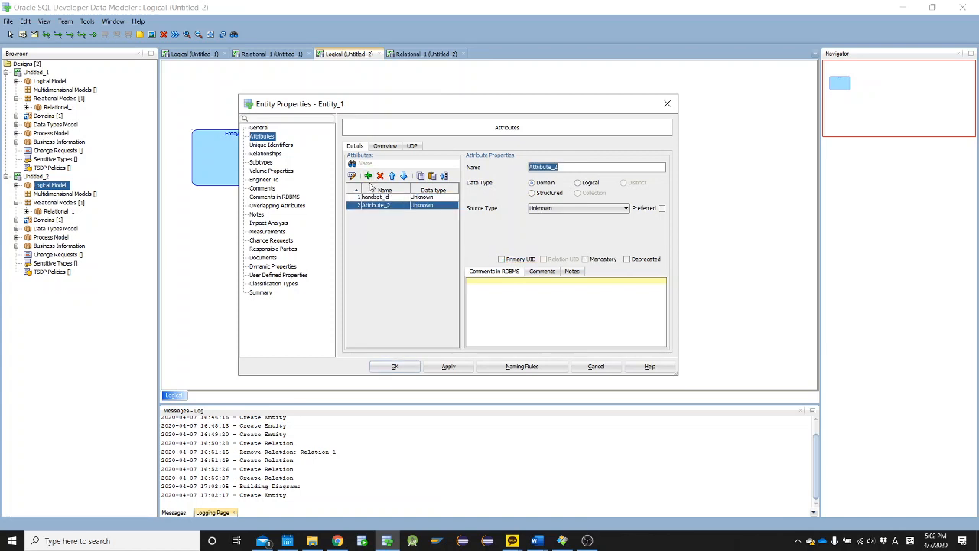
text(vendo)
key(ctrl+a)
text(hand)
key(BackSpace)
Add a third attribute named manufacturer to the Handsets entity
click(368, 176)
text(v)
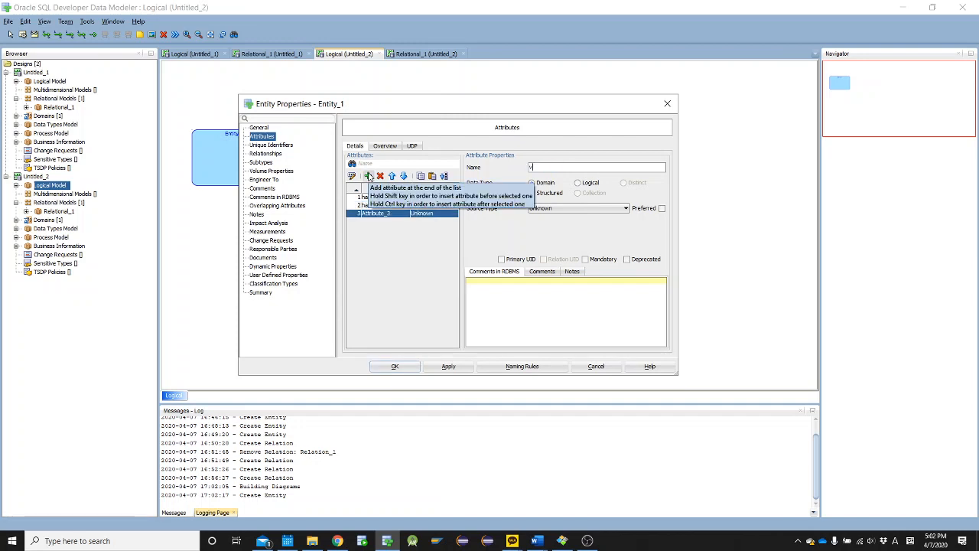
text(endor)
key(ctrl+a)
text(manu)
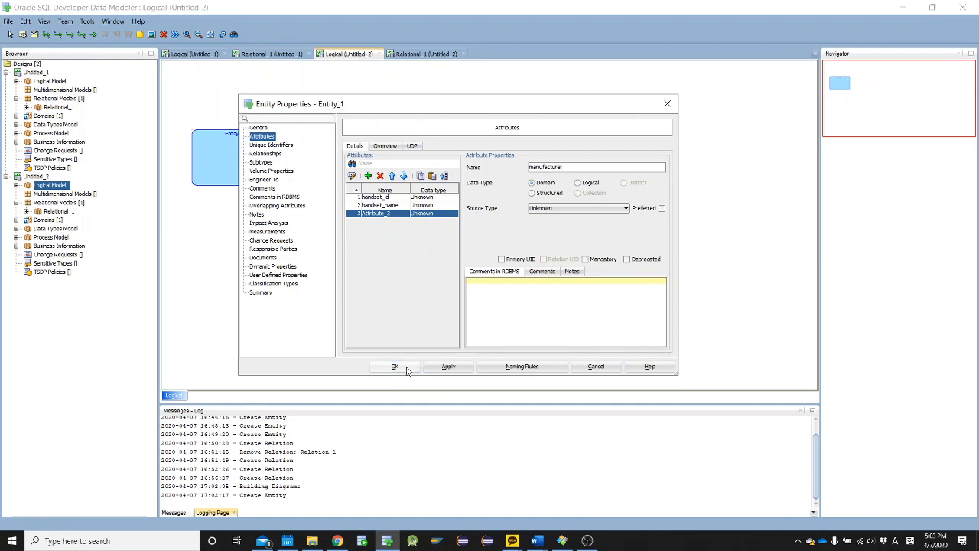
Add an os attribute to Handsets, accept the entity properties and shorten the entity box slightly
click(368, 176)
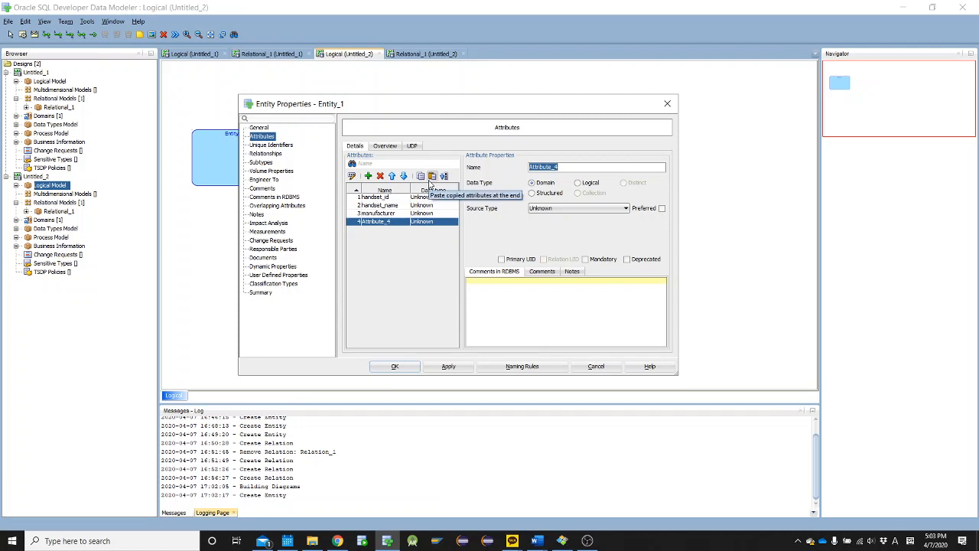
text(sos)
click(386, 365)
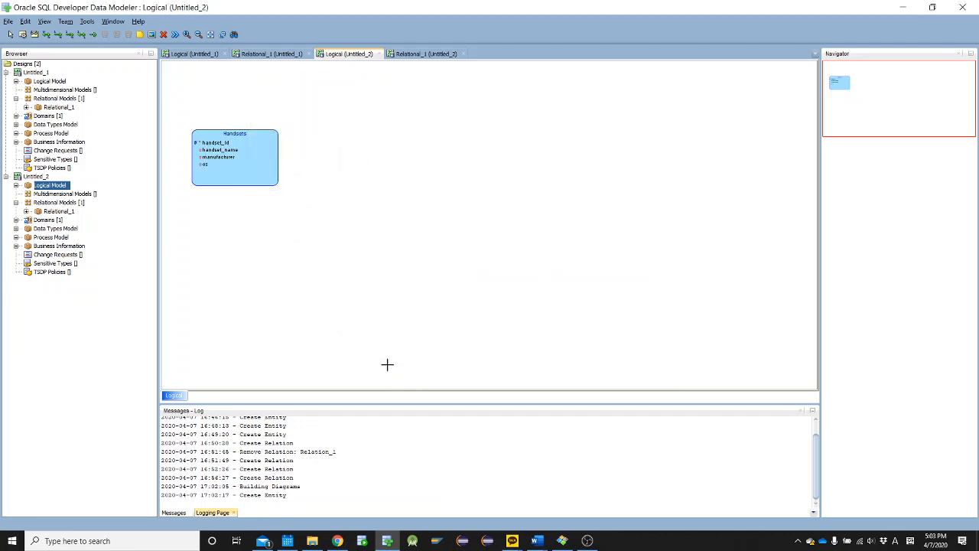
scroll(246, 183, up, 1)
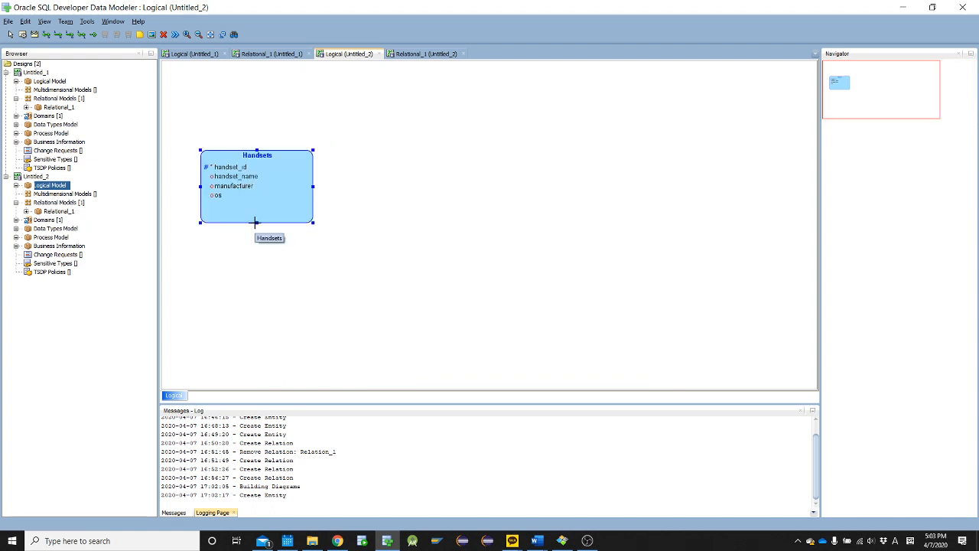
drag(256, 223, 252, 215)
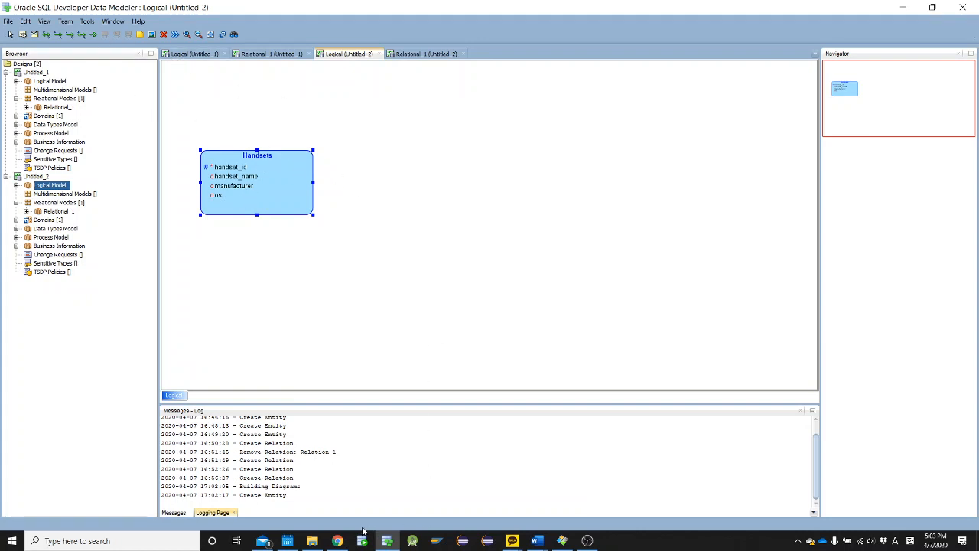
Switch to Word, mark the word customers in the Cellular ERD Practice text and return to Data Modeler
key(alt+Tab)
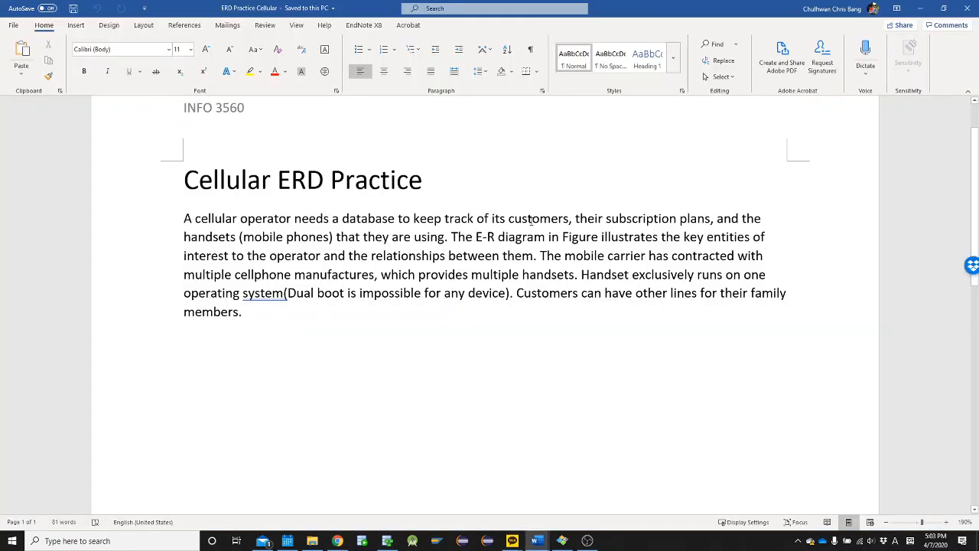
double_click(533, 218)
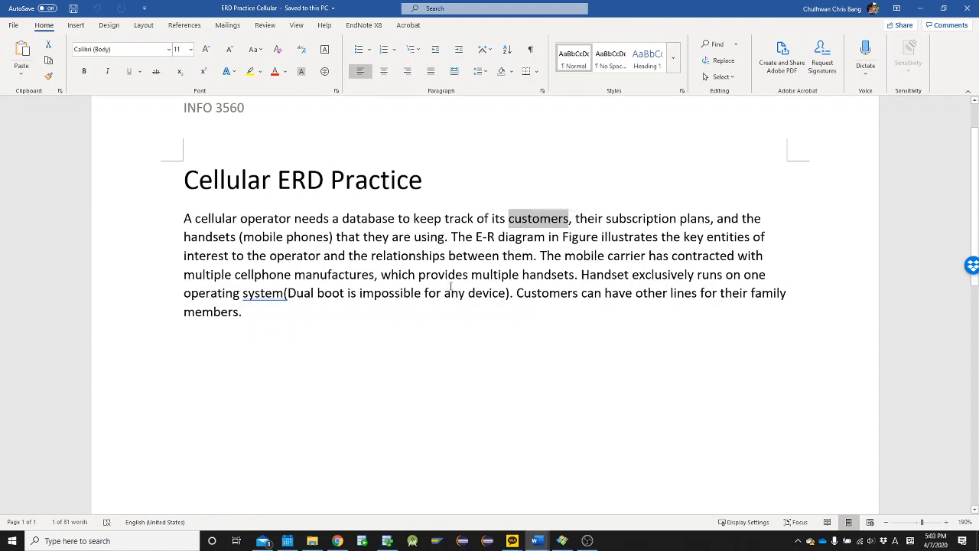
key(alt+Tab)
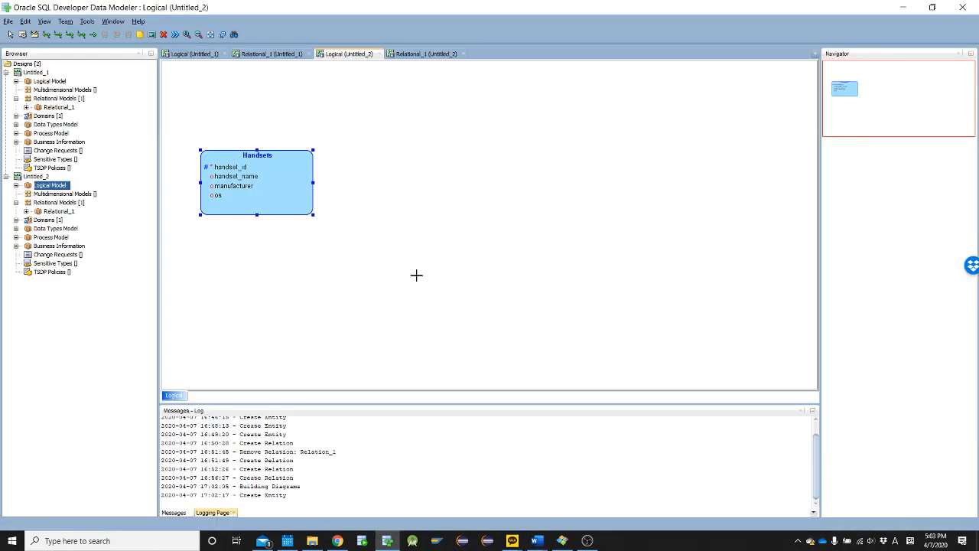
Place a second entity to the right of Handsets and name it Customers
click(448, 152)
text(Cu)
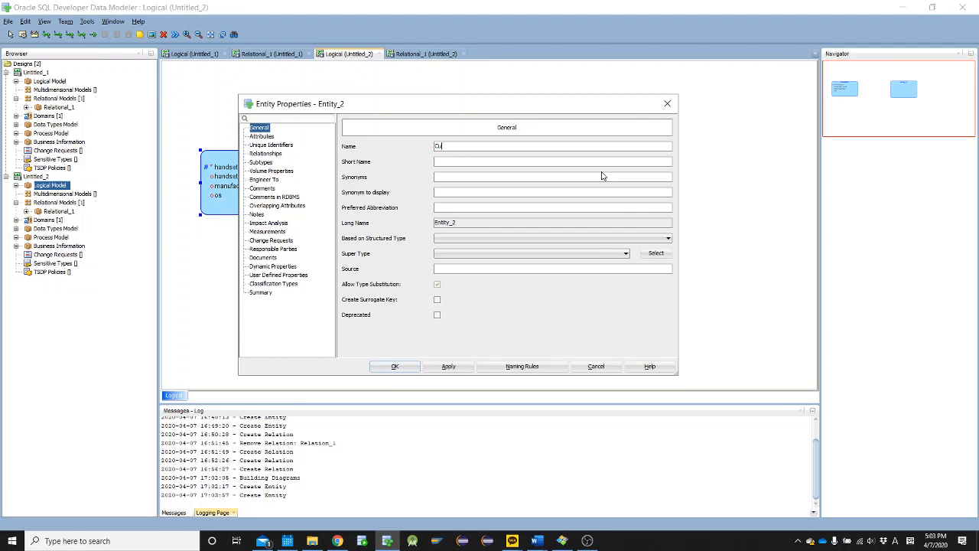
text(stomers)
Add a customer_id attribute to the Customers entity and mark it as the primary UID
click(272, 138)
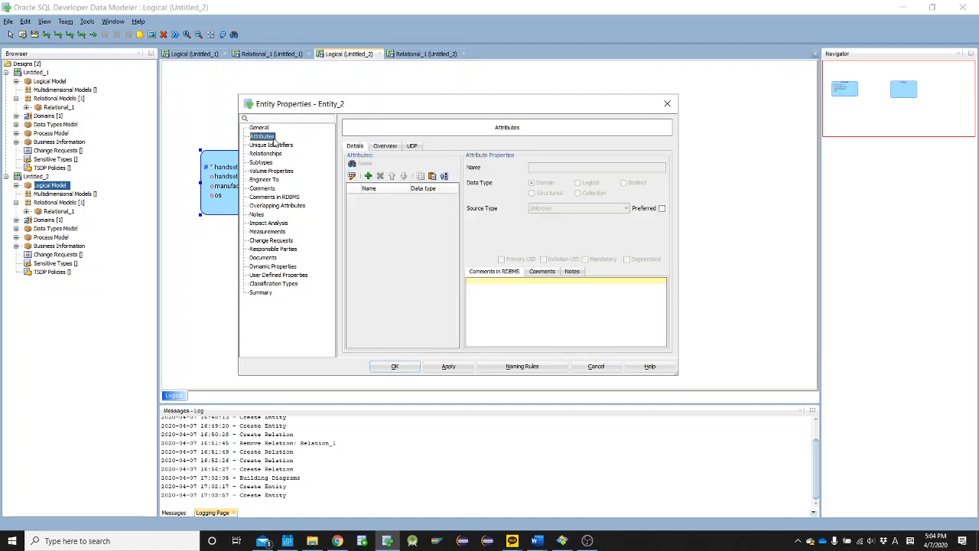
click(368, 176)
text(cu)
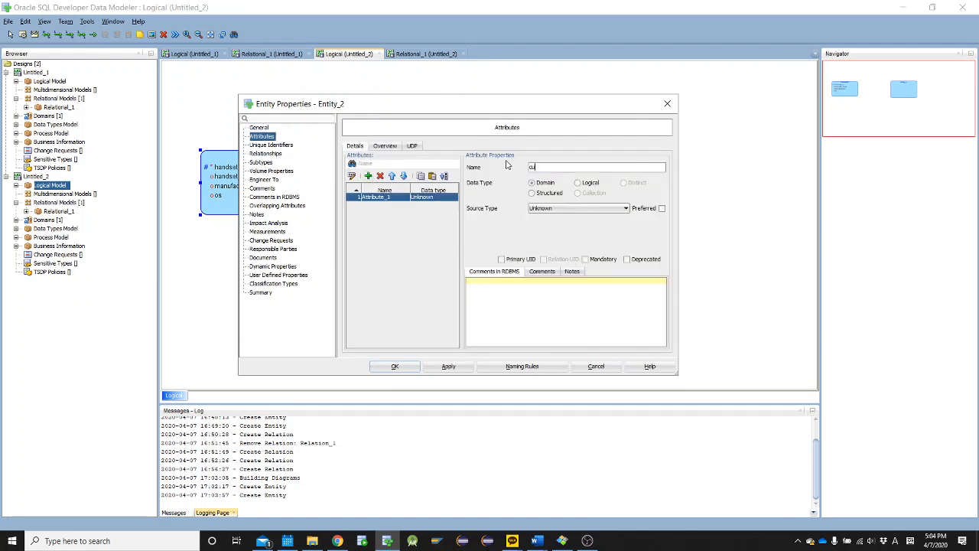
text(stomer_id)
click(508, 260)
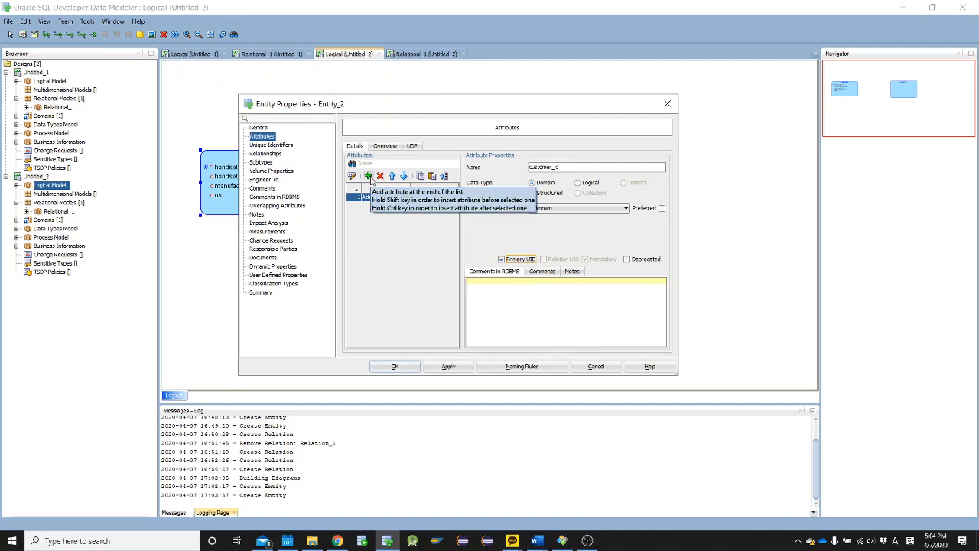
Add a second attribute named first_name to the Customers entity
click(368, 177)
text(f)
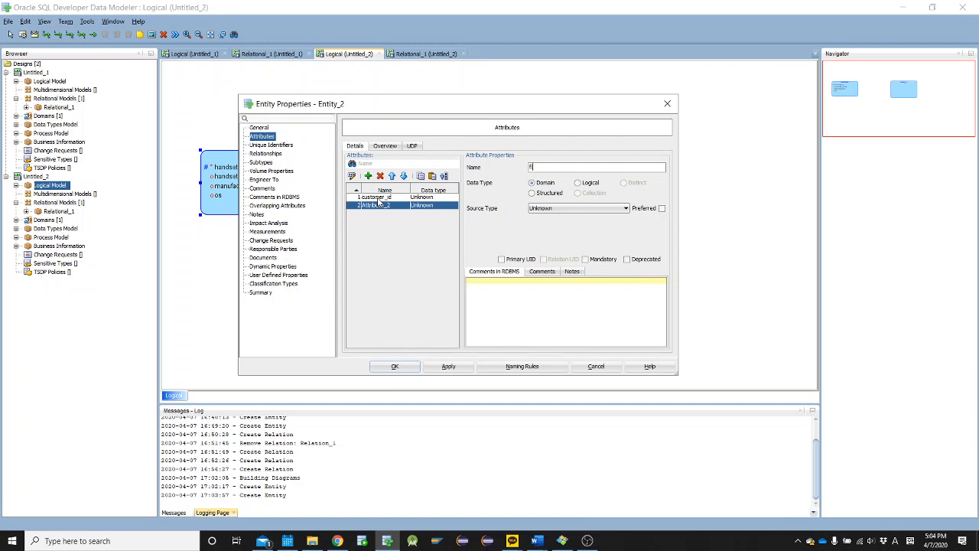
text(irst_name)
Add a last_name attribute to Customers, accept the properties and move the entity farther right, leaving a wide gap beside Handsets
click(368, 177)
key(BackSpace)
text(l)
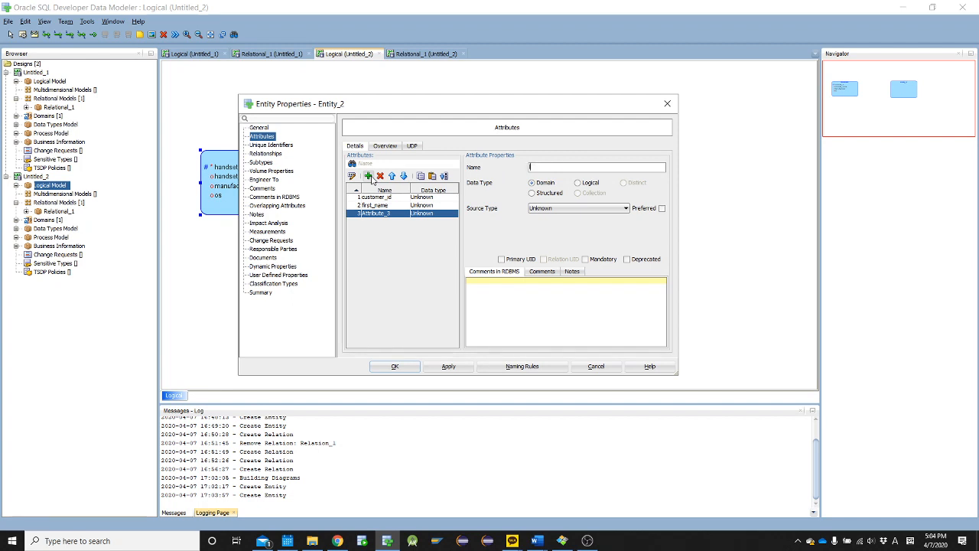
text(ast_name)
click(396, 367)
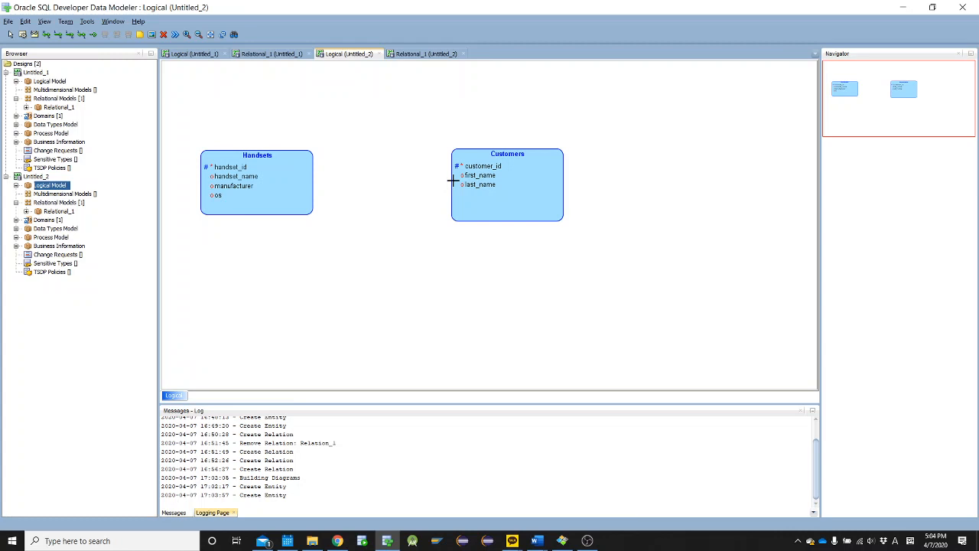
drag(529, 181, 672, 189)
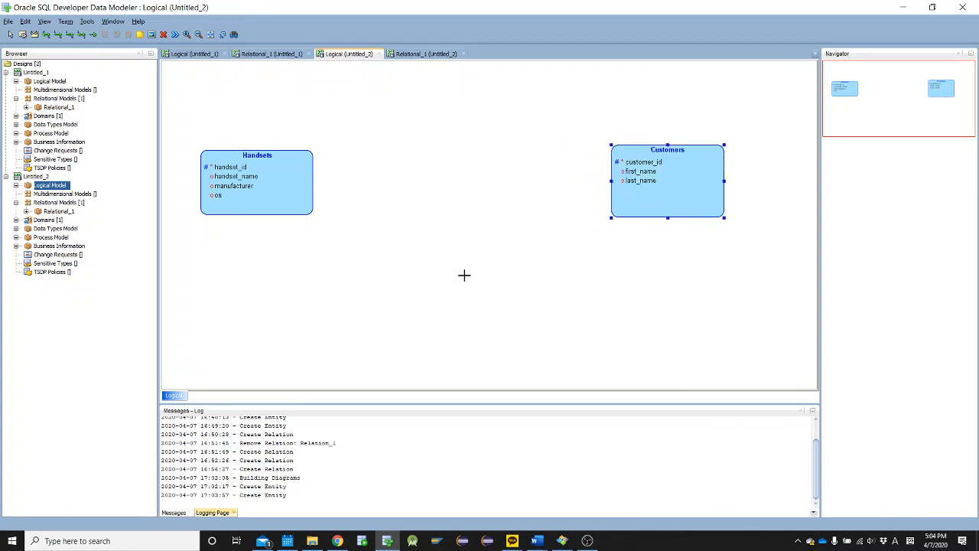
Examine the Cellular ERD Practice text in Word for what customers can have, including other lines for family members, and return to Data Modeler
key(alt+Tab)
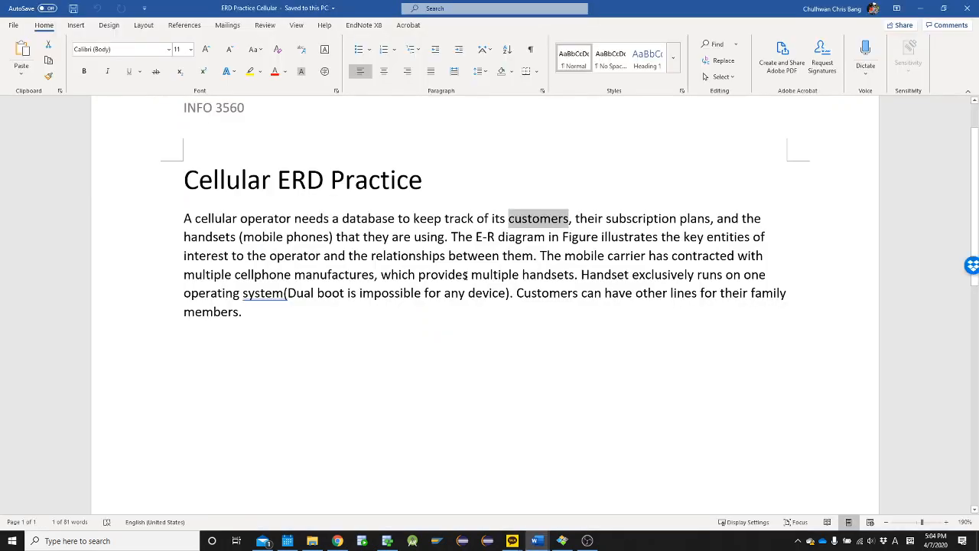
key(alt+Tab)
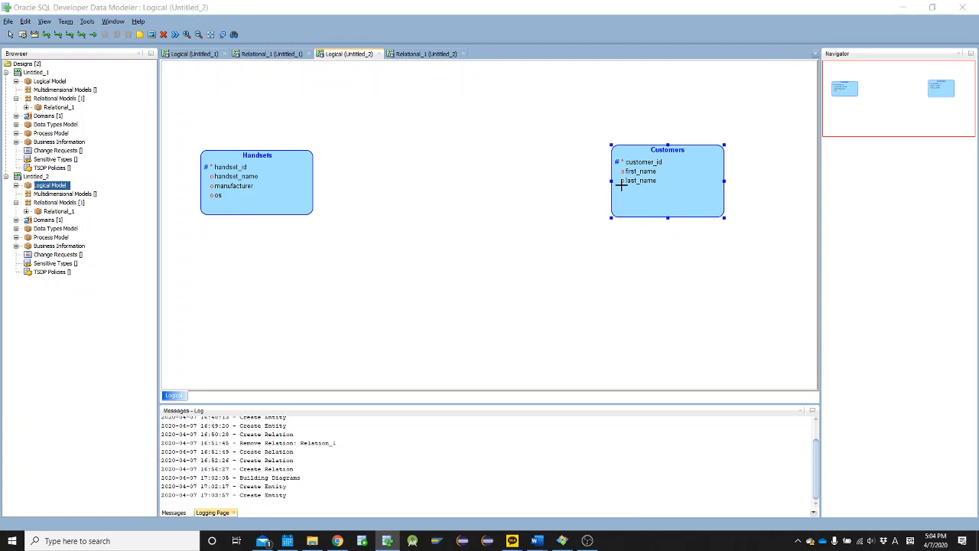
key(alt+Tab)
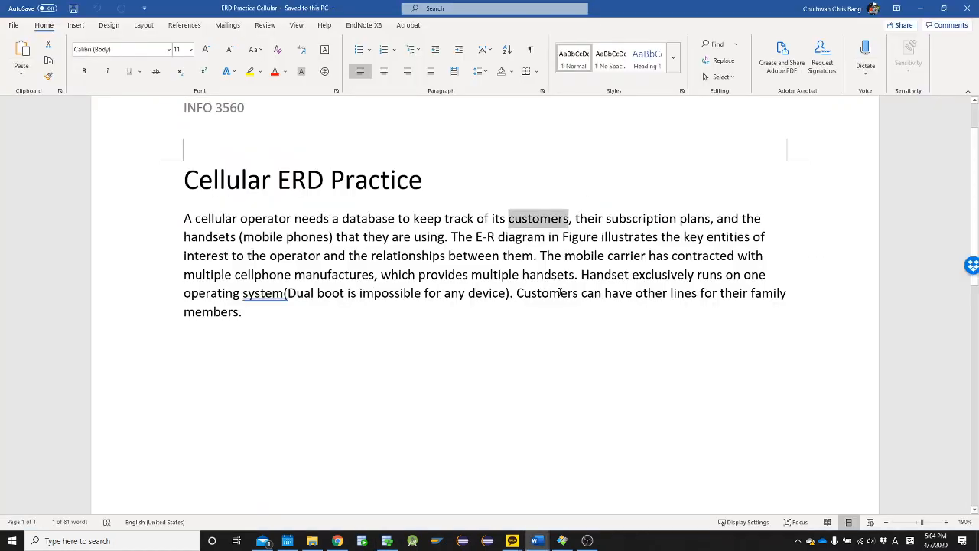
click(561, 293)
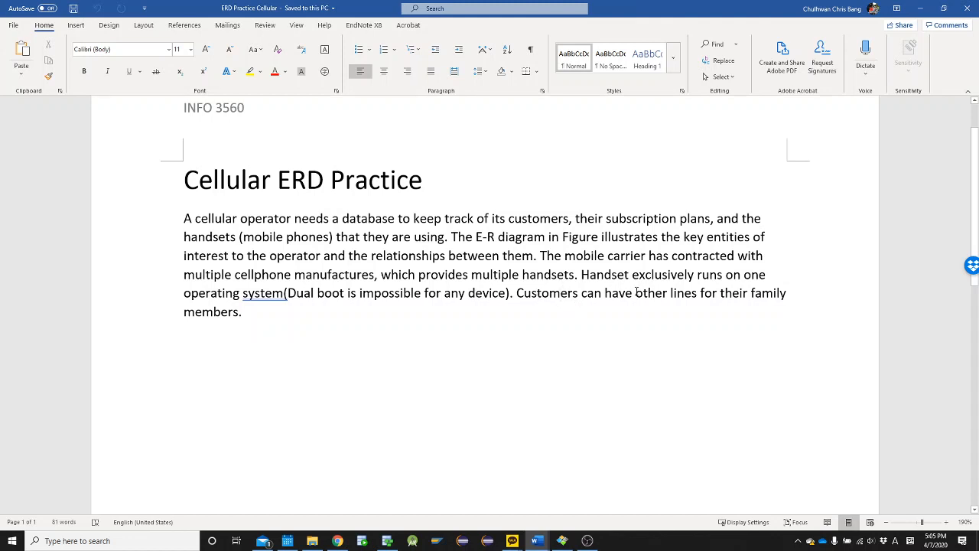
click(677, 292)
click(544, 294)
click(582, 294)
key(alt+Tab)
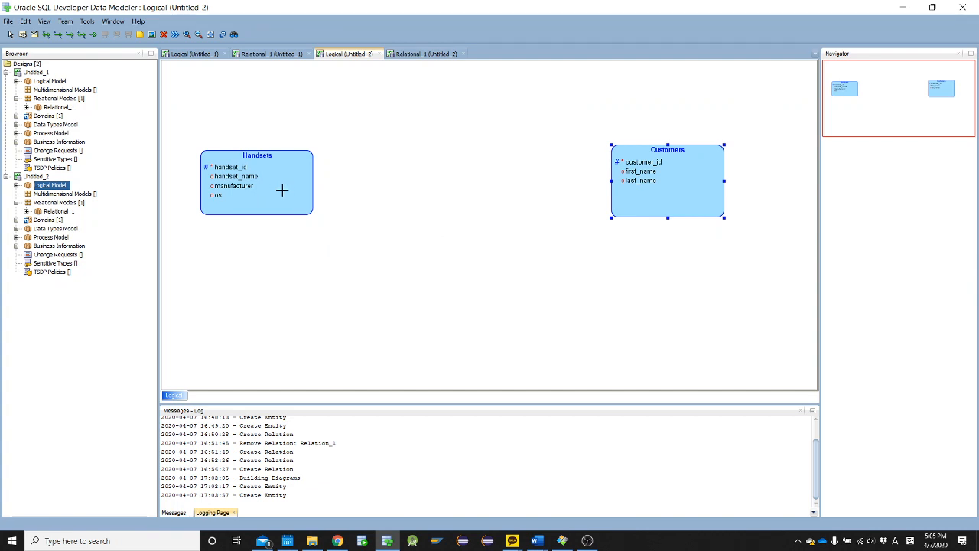
Place a third entity between Handsets and Customers and name it Lines
click(373, 153)
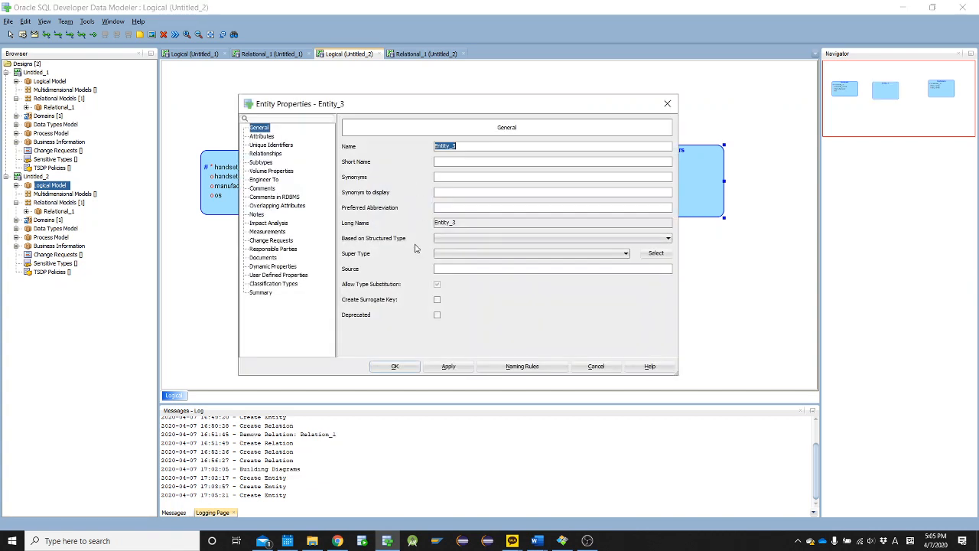
key(BackSpace)
text(Lines)
Add a first attribute named line_id to the Lines entity
click(287, 134)
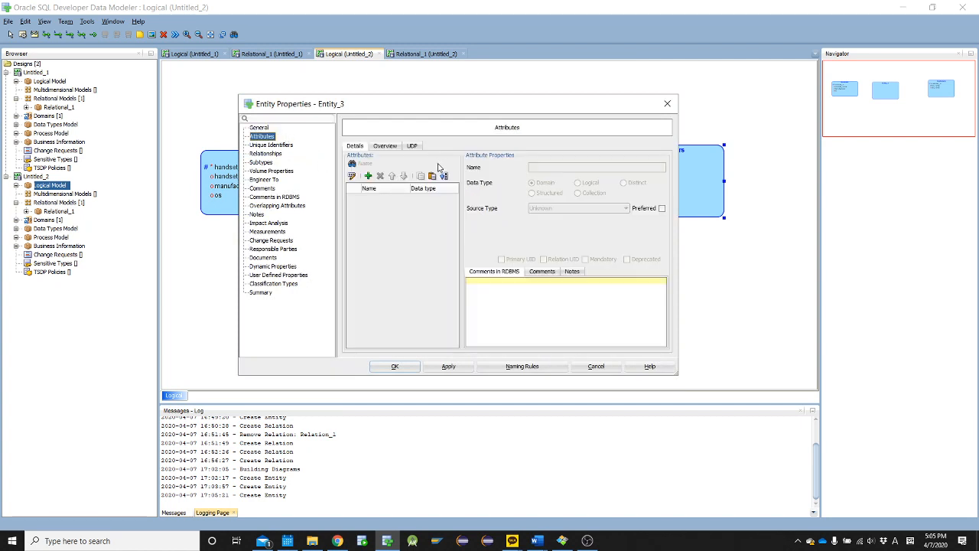
click(368, 175)
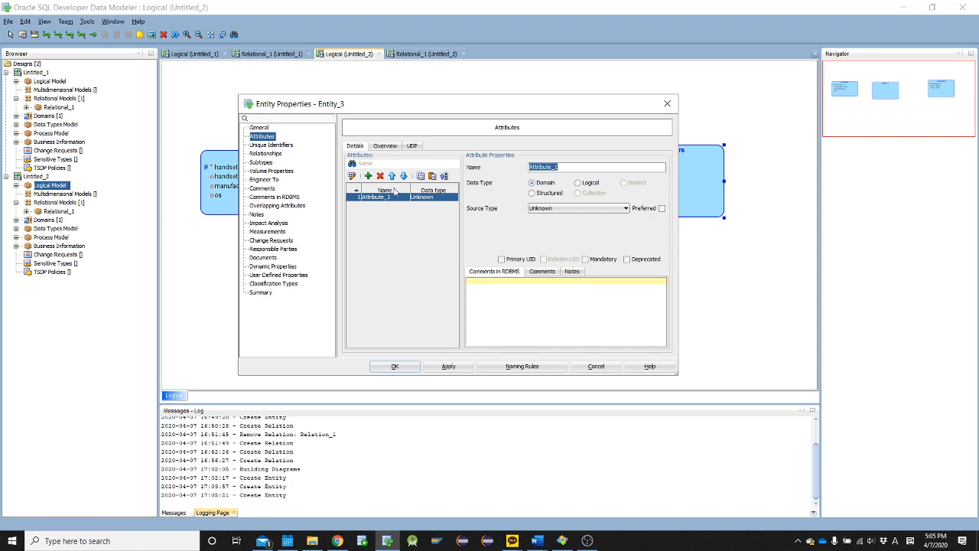
text(line_id)
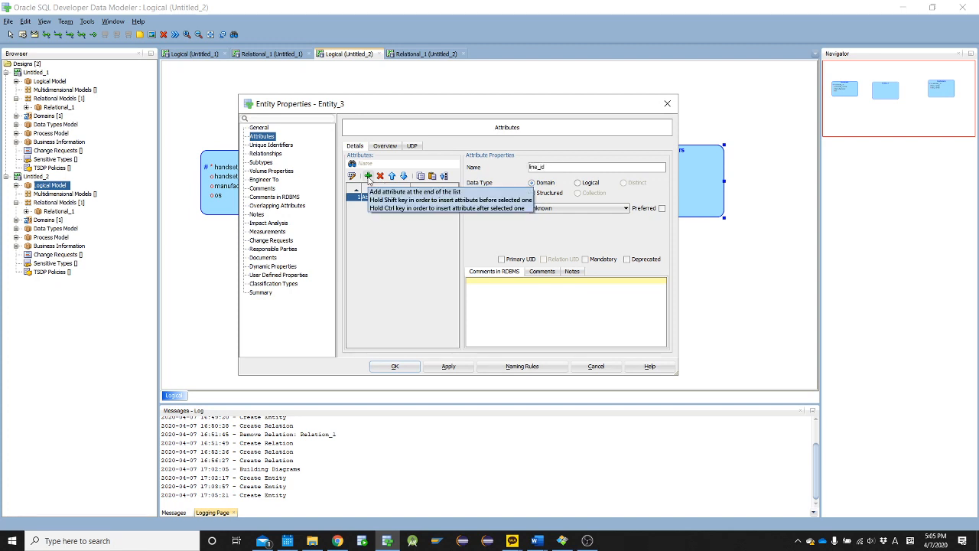
Add a second attribute named voice_plan to the Lines entity
click(368, 176)
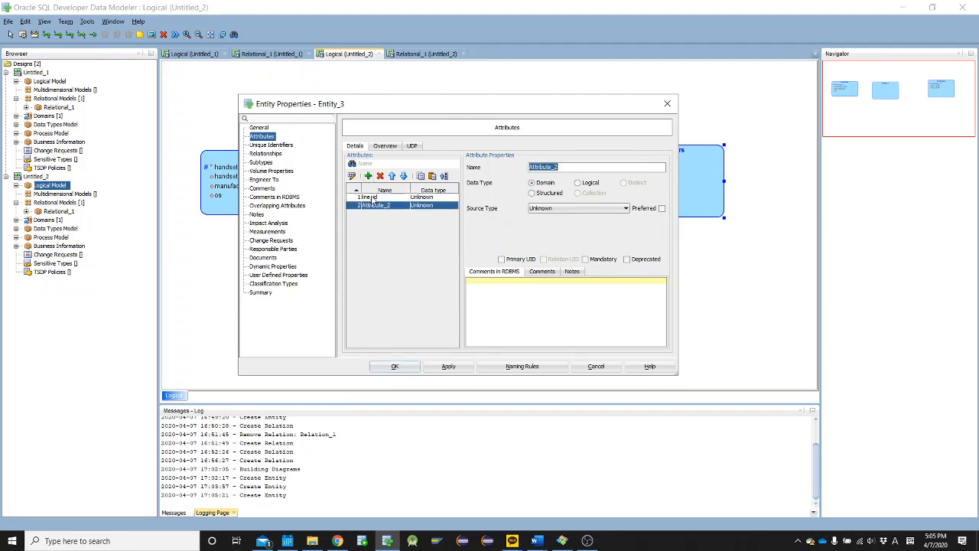
text(plan)
key(ctrl+a)
key(Home)
text(voice_)
key(Left)
key(BackSpace)
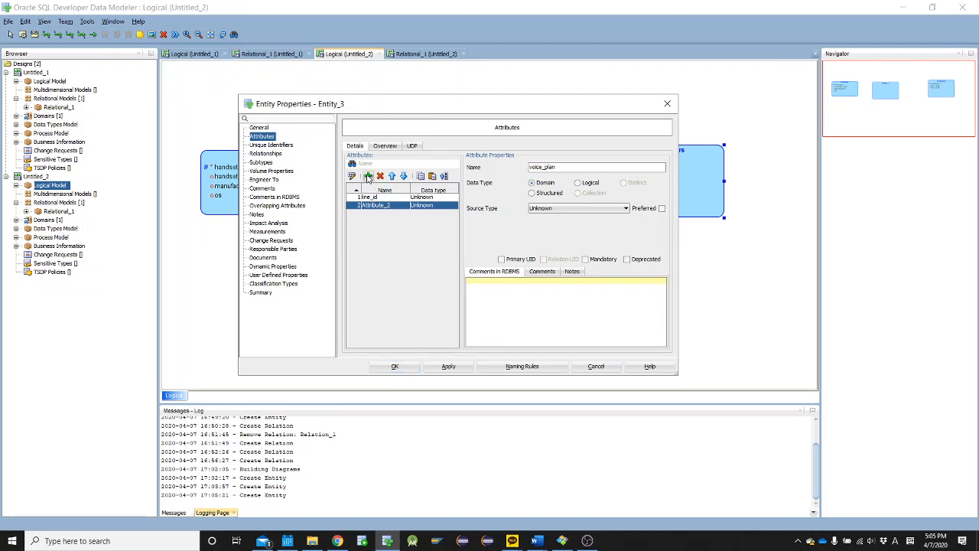
Add a third attribute named data_plan to the Lines entity and accept its properties
click(368, 176)
text(data)
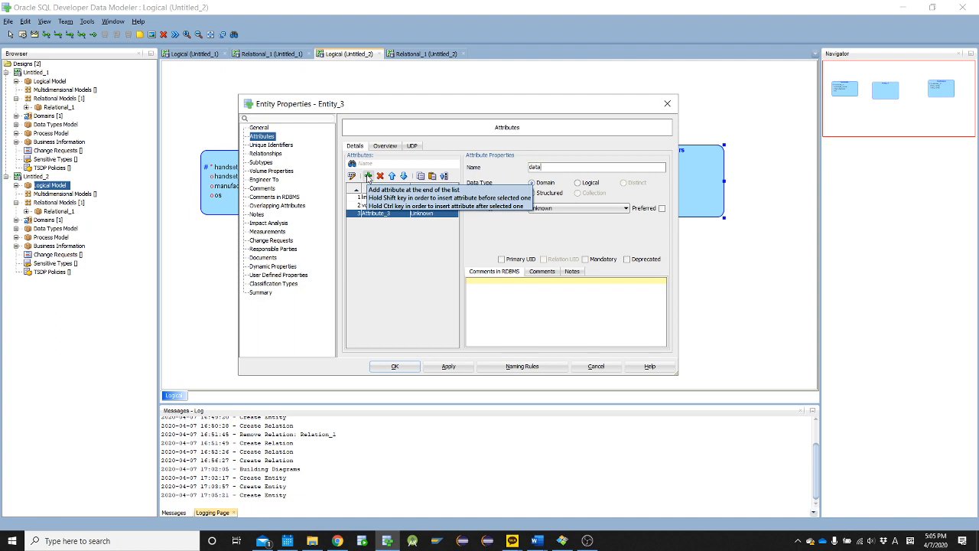
text(_plan)
click(390, 363)
Move the Lines entity slightly closer to Handsets and mark its line_id attribute as the primary UID
drag(405, 192, 382, 189)
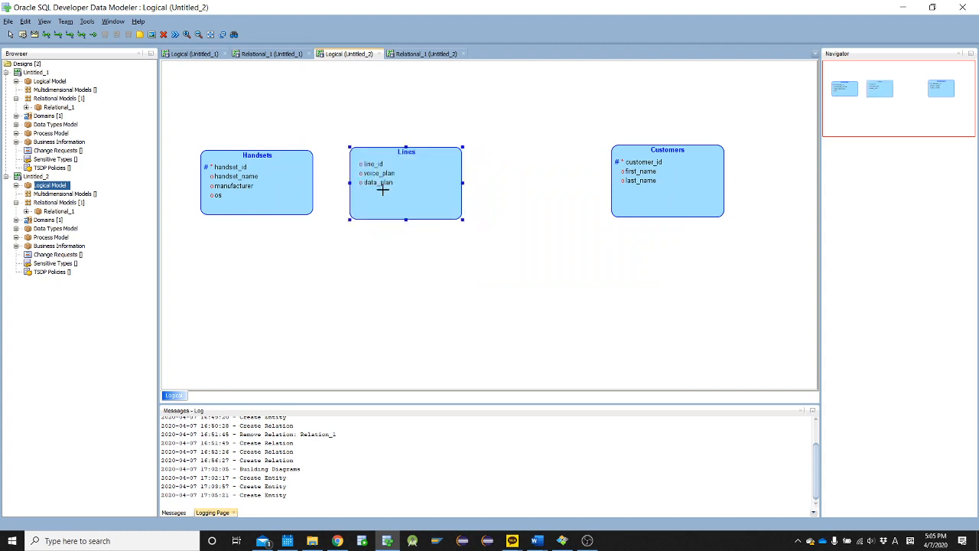
double_click(382, 185)
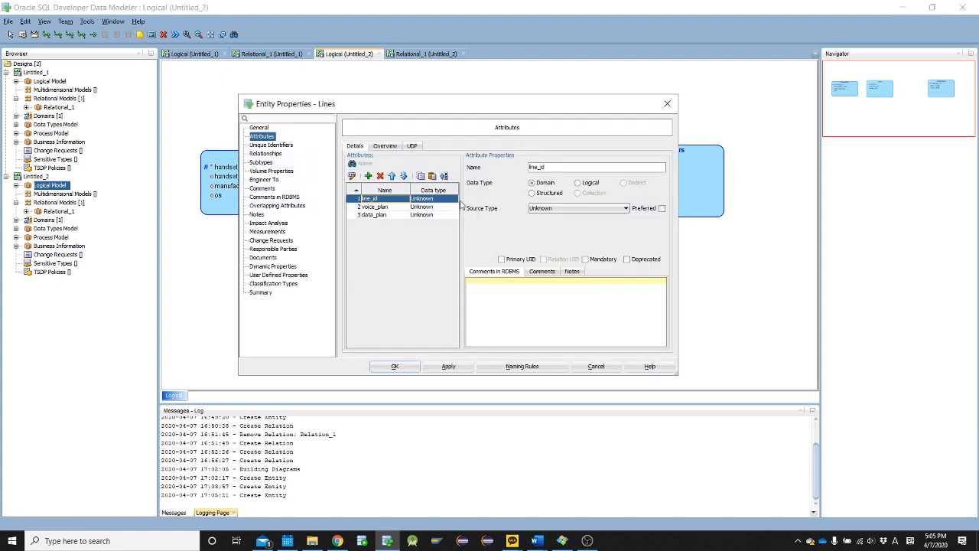
click(395, 365)
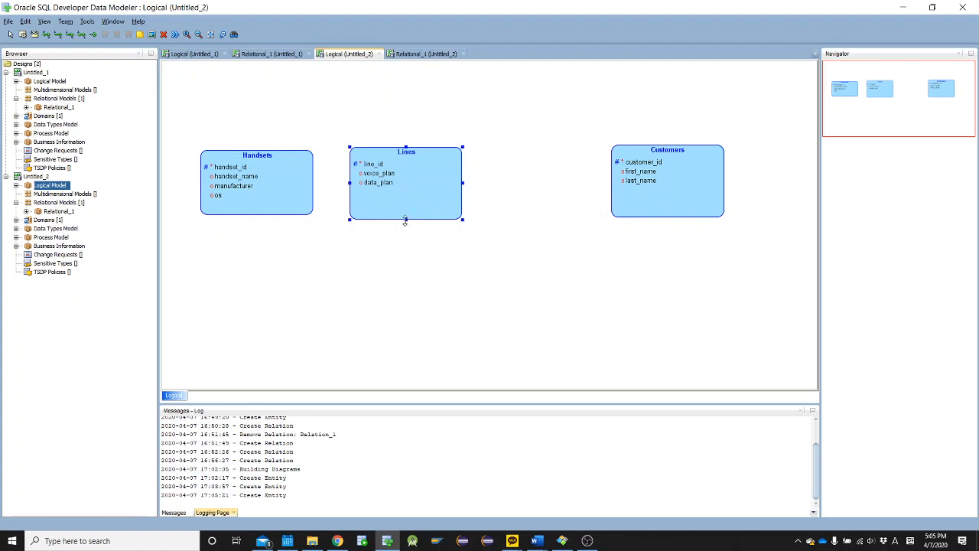
Shrink the Lines entity to fit its attributes and add a 1:1 relation from Handsets to Lines with Source Optional turned off
drag(406, 219, 393, 184)
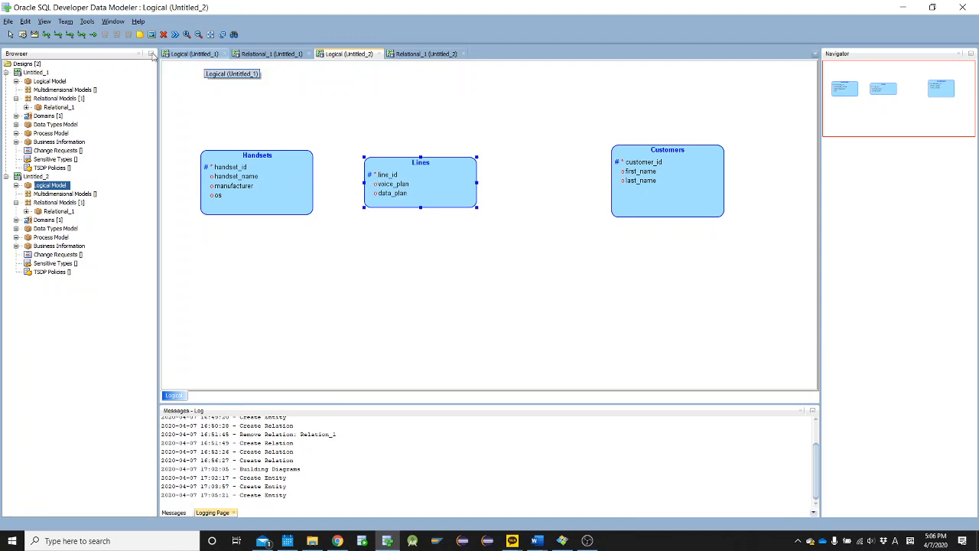
click(74, 37)
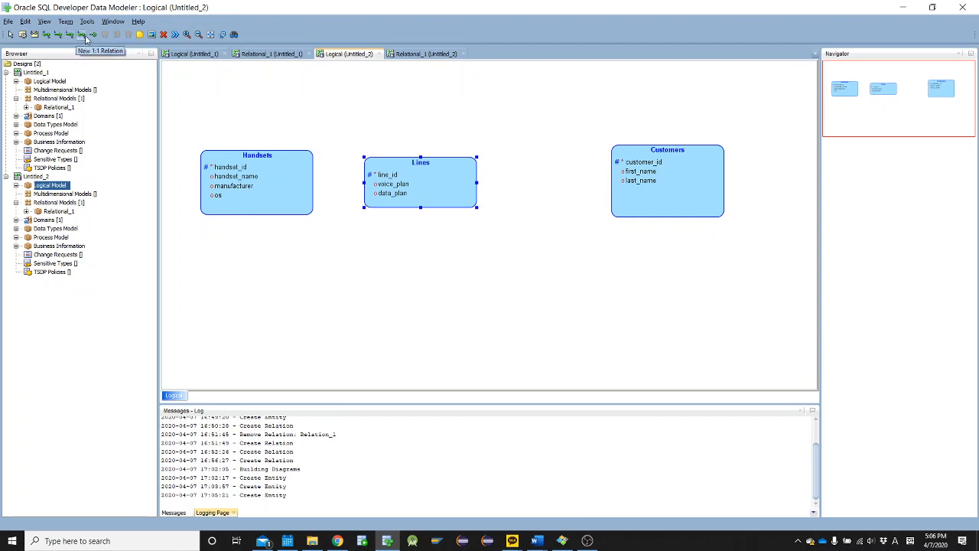
click(271, 176)
click(393, 180)
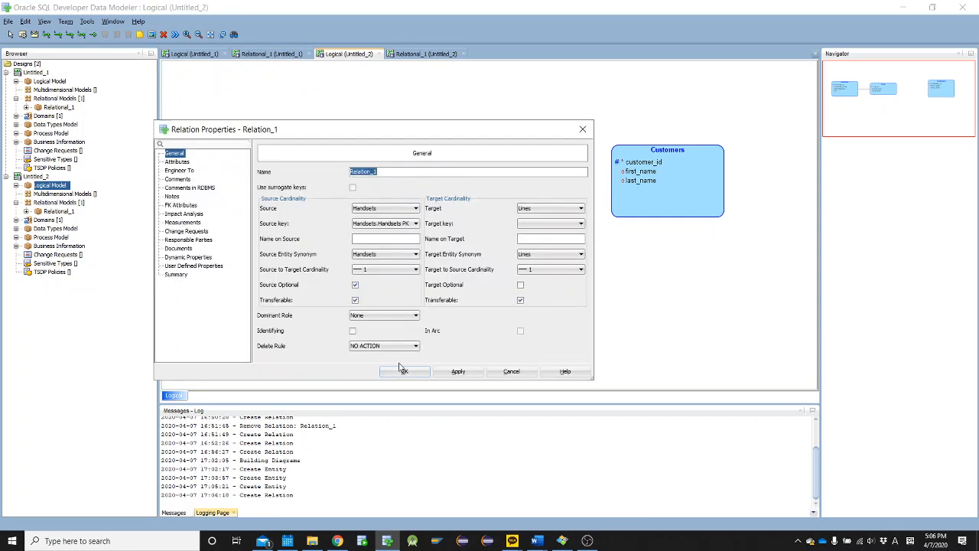
click(355, 285)
click(405, 371)
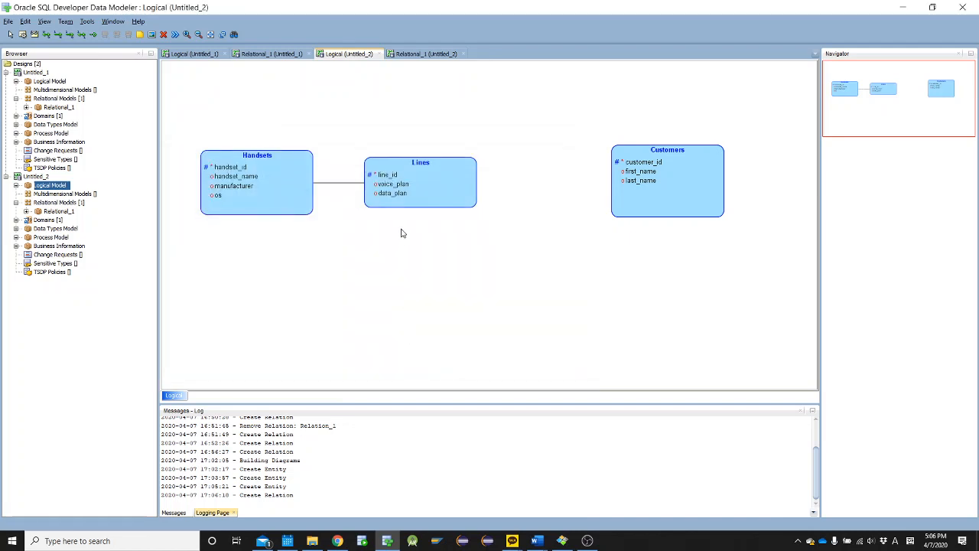
Check the Cellular ERD Practice document in Word for the rule on customers having other lines, and return to the Data Modeler
click(418, 195)
key(alt+Tab)
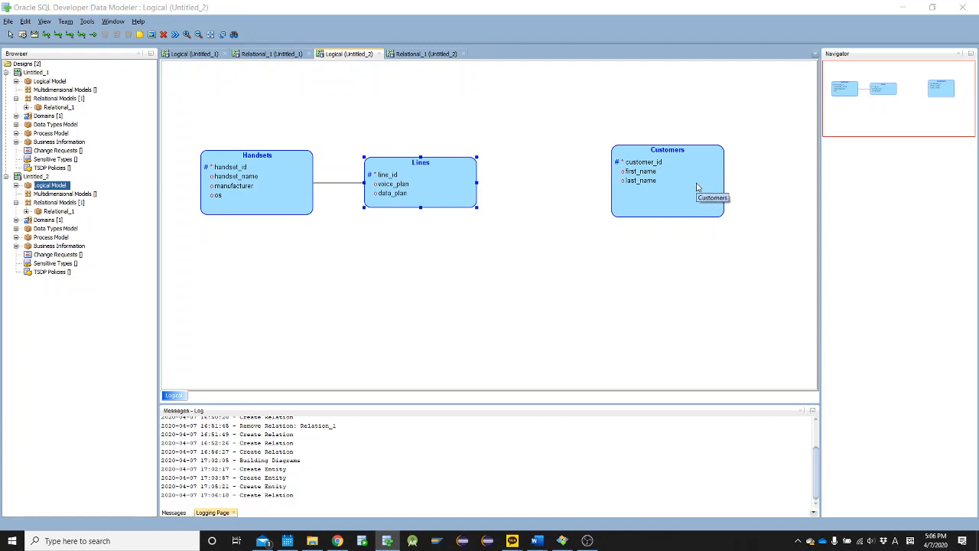
double_click(560, 296)
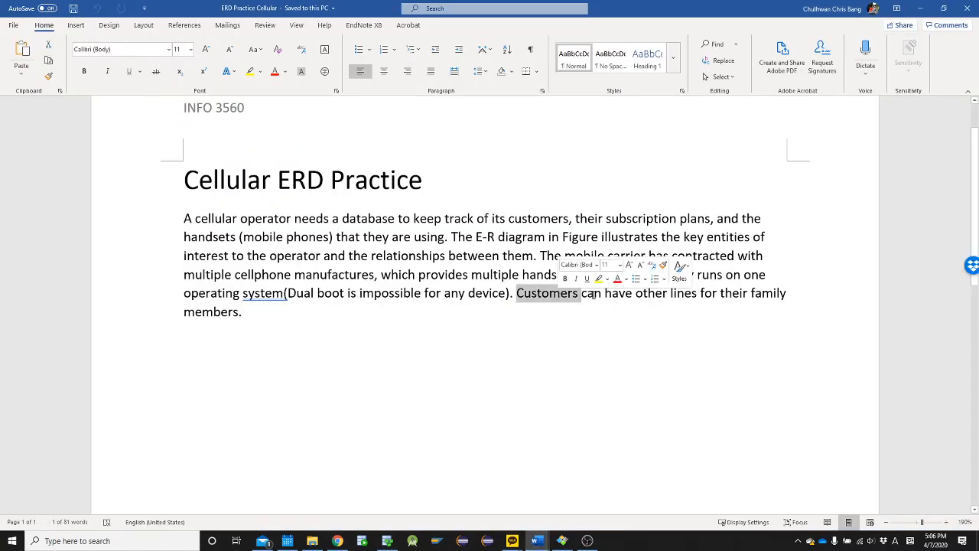
click(620, 295)
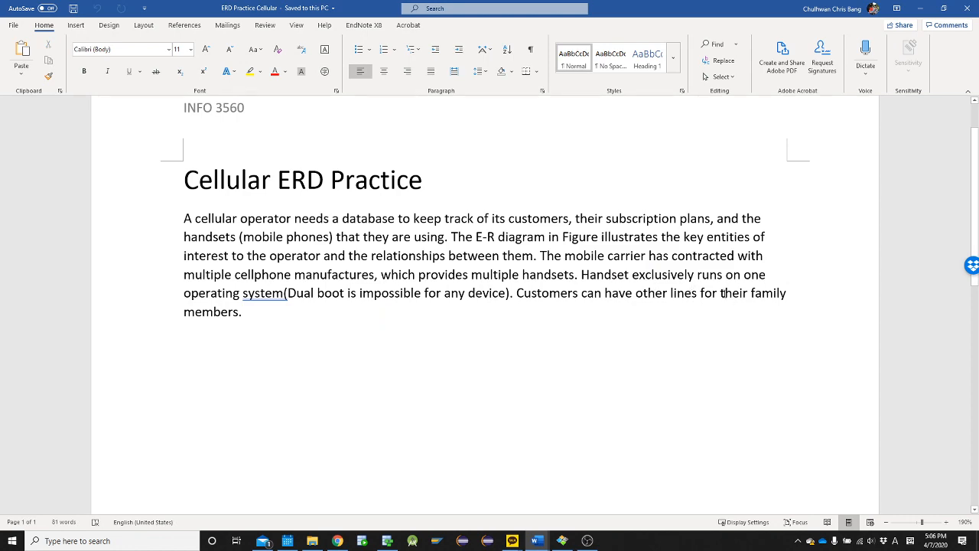
key(alt+Tab)
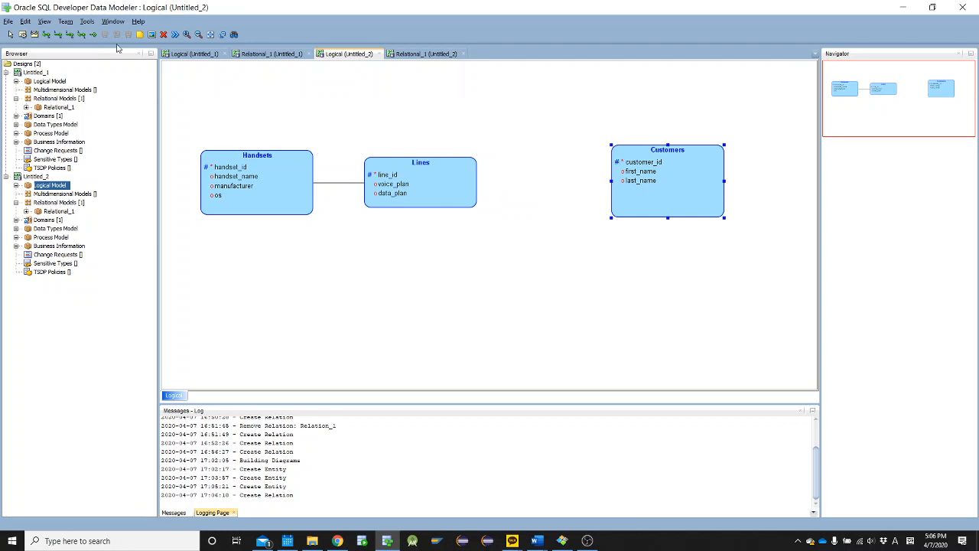
Add a 1:N relation from Customers to Lines, accepting its default properties
click(58, 34)
click(614, 182)
click(430, 182)
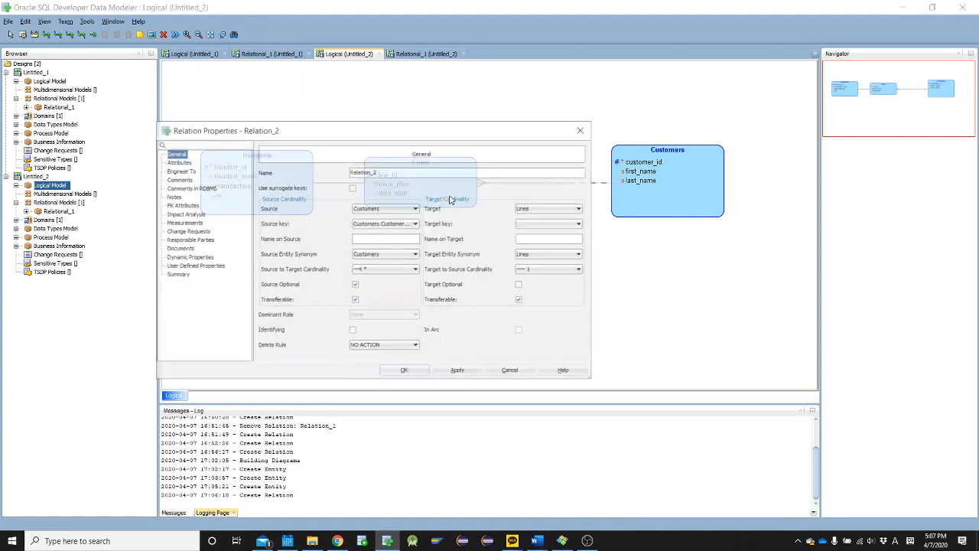
click(402, 372)
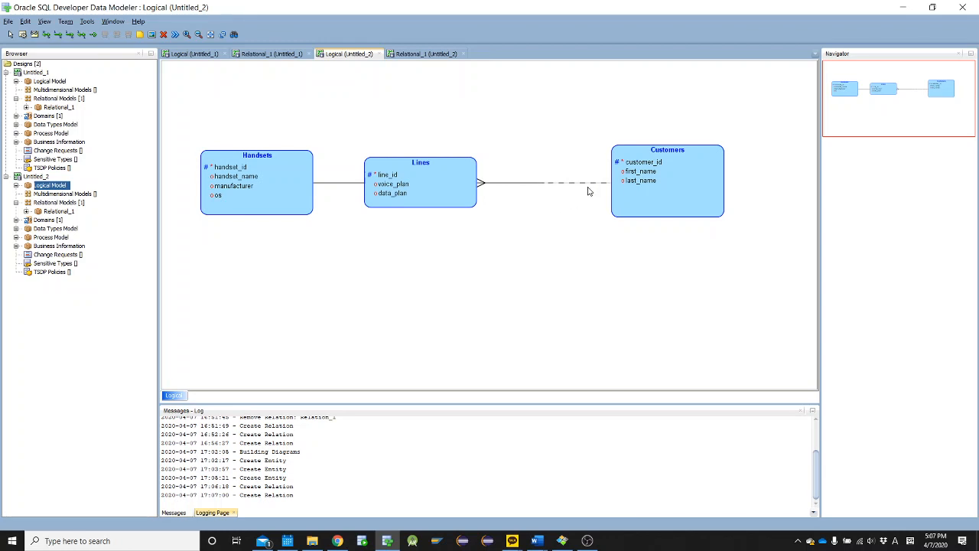
Turn off Source Optional for the relation between Customers and Lines, and even out the spacing by moving Customers and Lines
drag(691, 174, 657, 177)
click(406, 182)
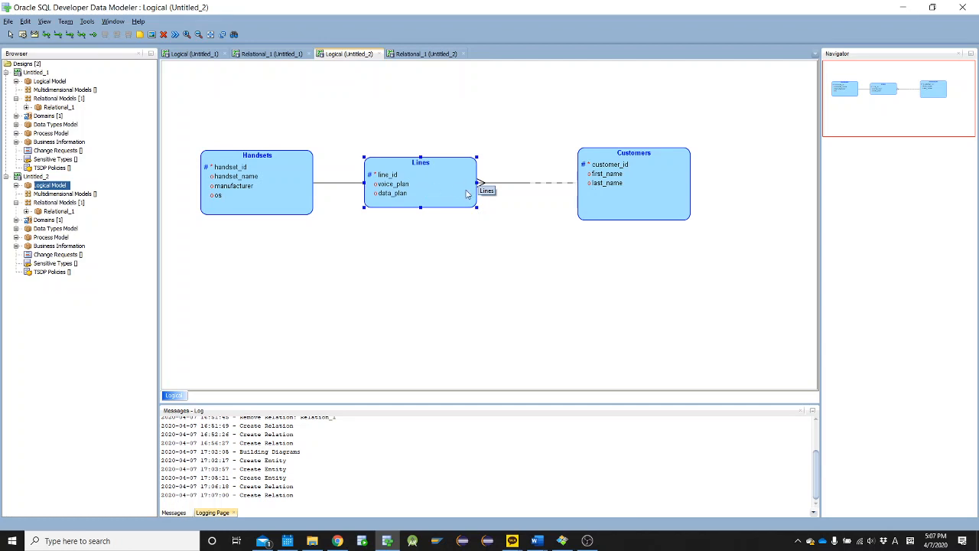
click(518, 184)
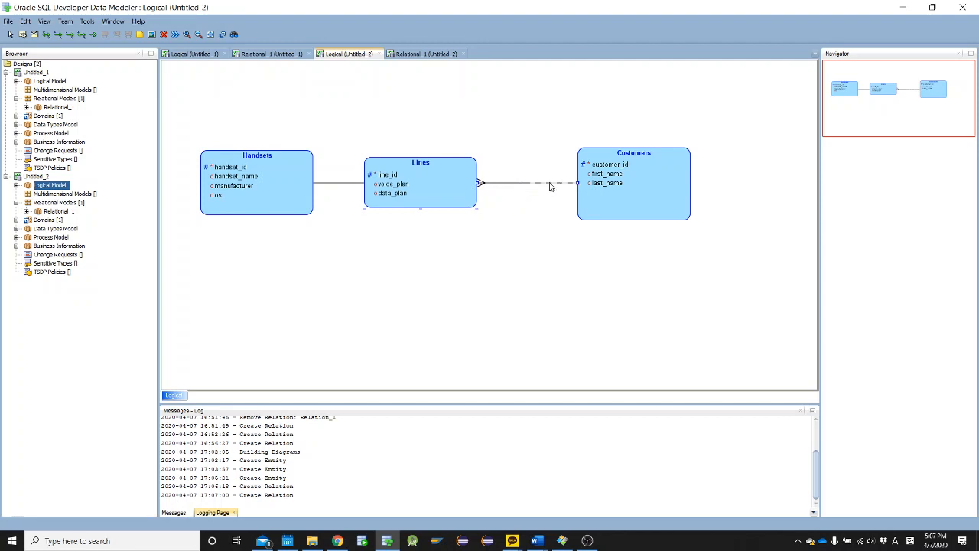
double_click(484, 187)
click(355, 284)
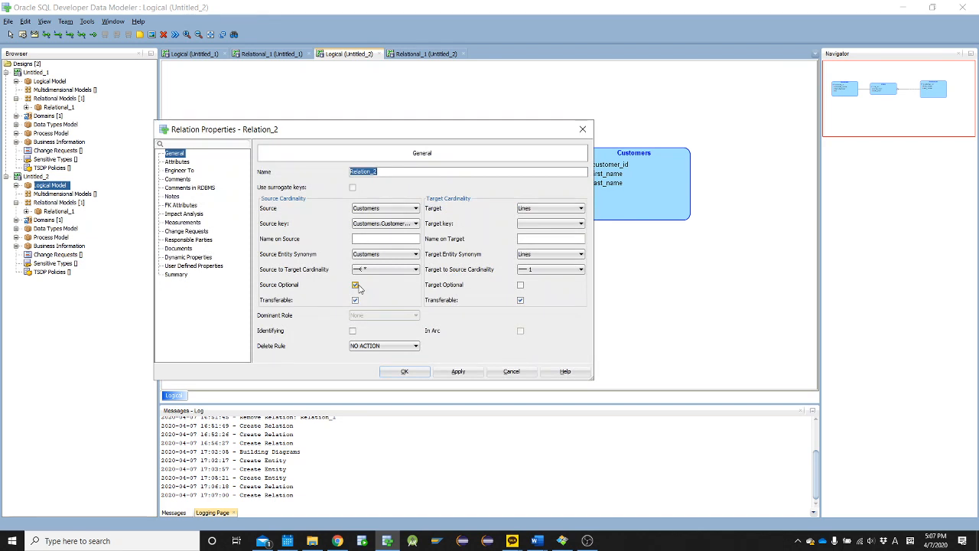
click(387, 371)
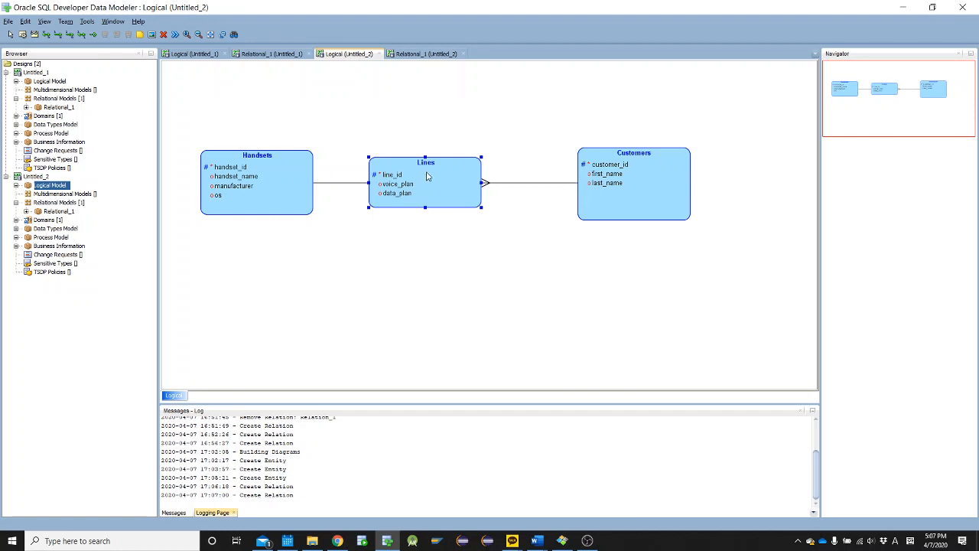
drag(428, 179, 440, 179)
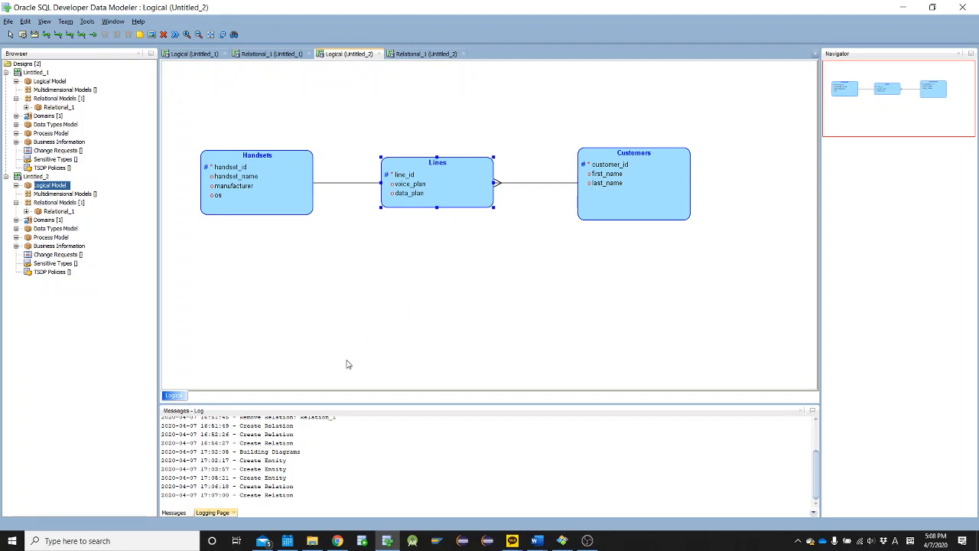
Open the ERD Practice Library document in Word and look over the Library ERD Practice case description
click(312, 541)
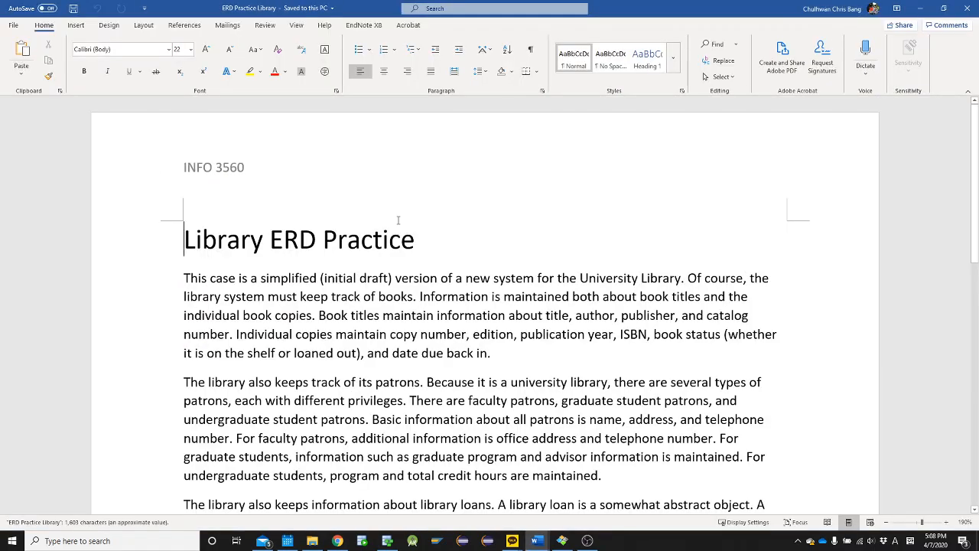
ctrl+scroll(398, 220, down, 3)
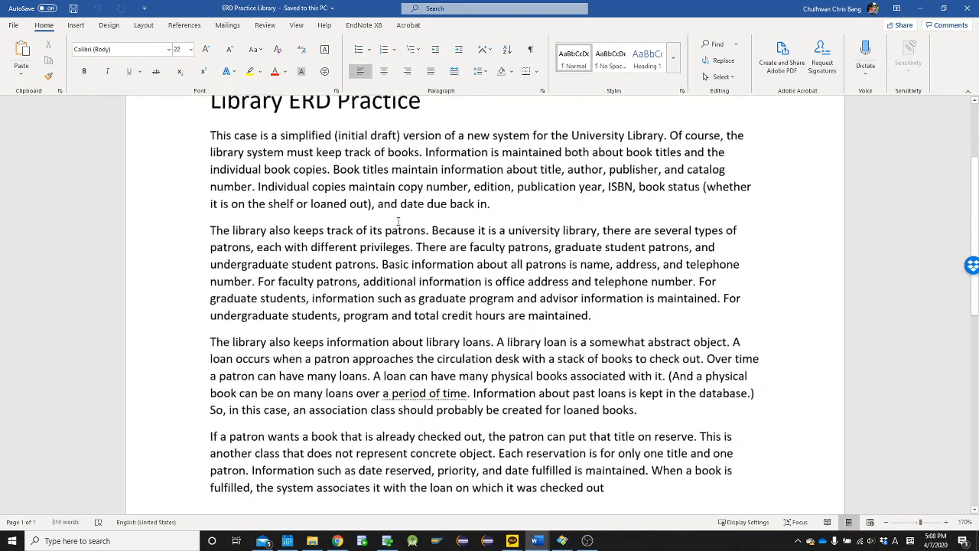
scroll(396, 218, up, 1)
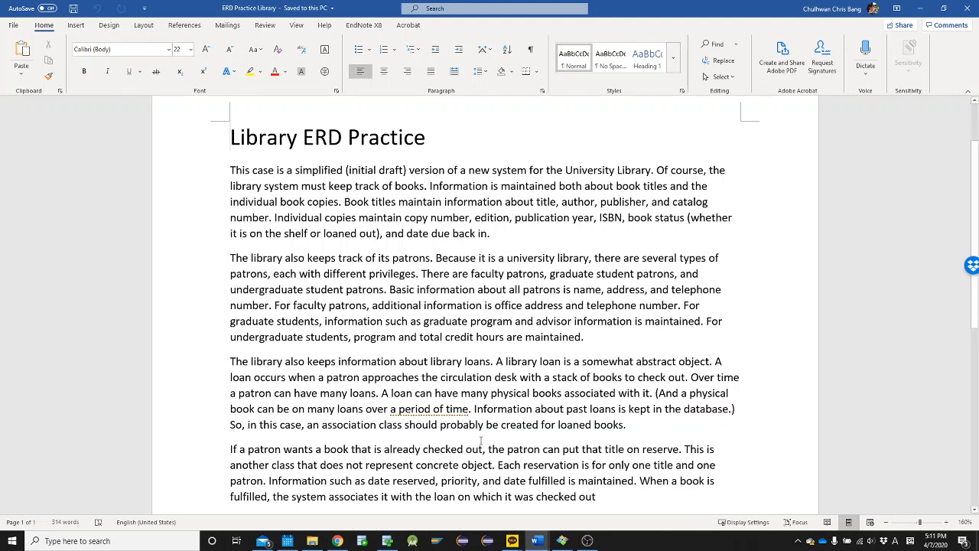
key(super)
text(not4e)
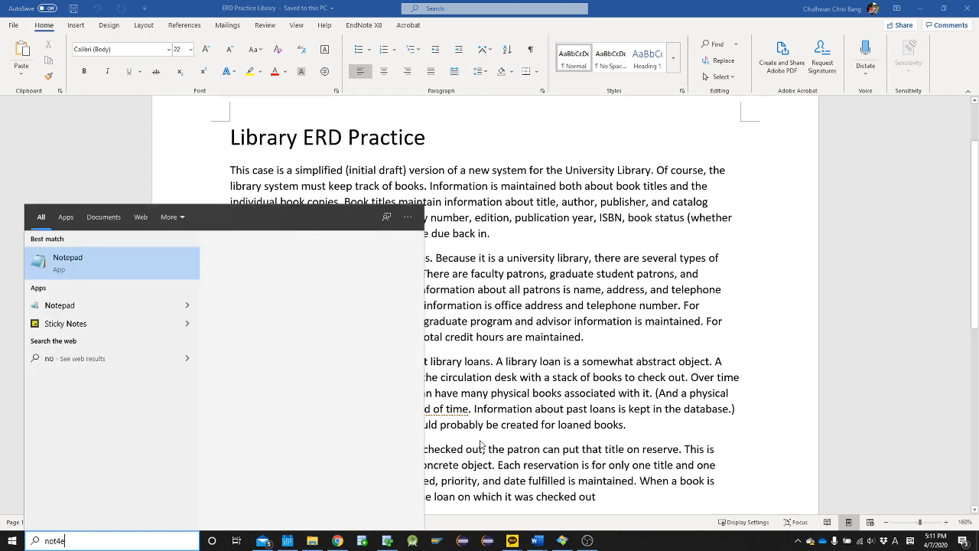
key(Escape)
text(n)
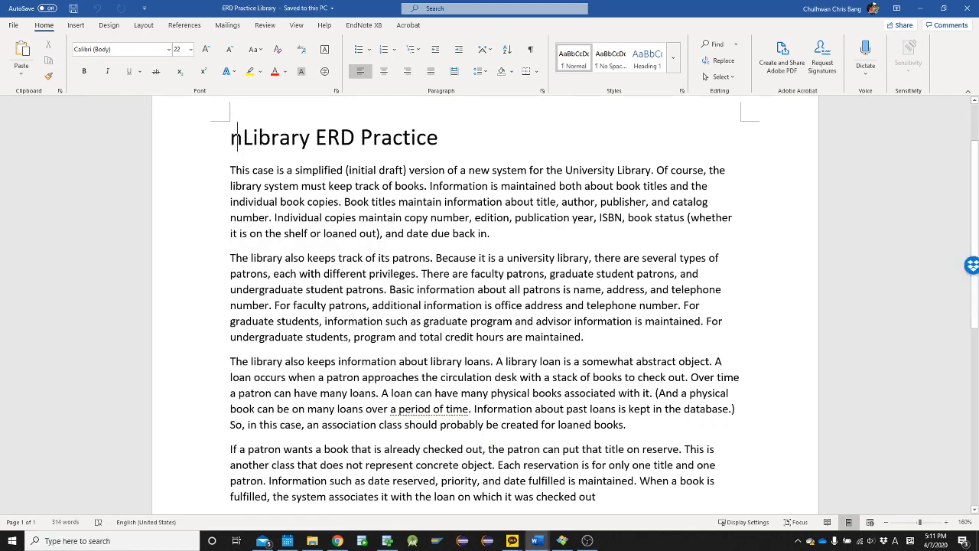
key(ctrl+z)
key(super)
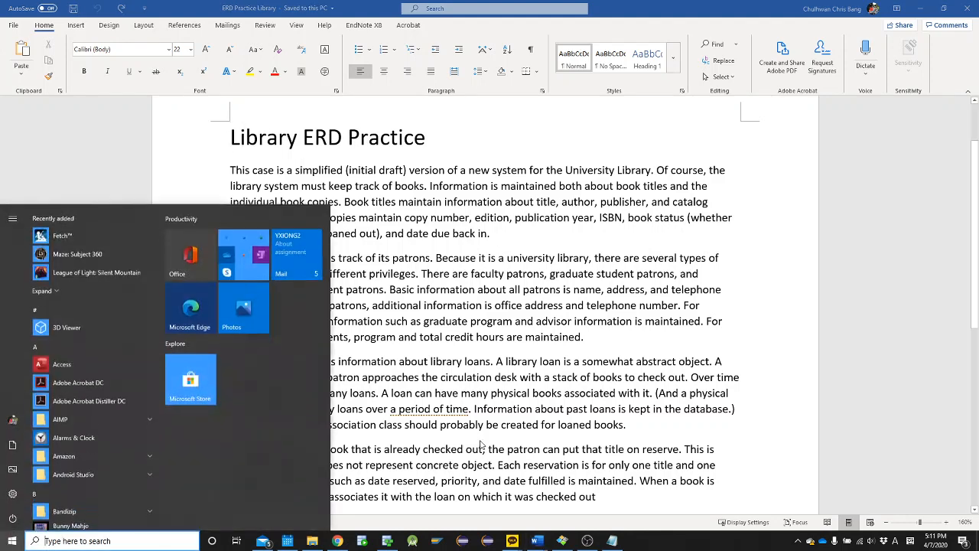
text(note)
key(Return)
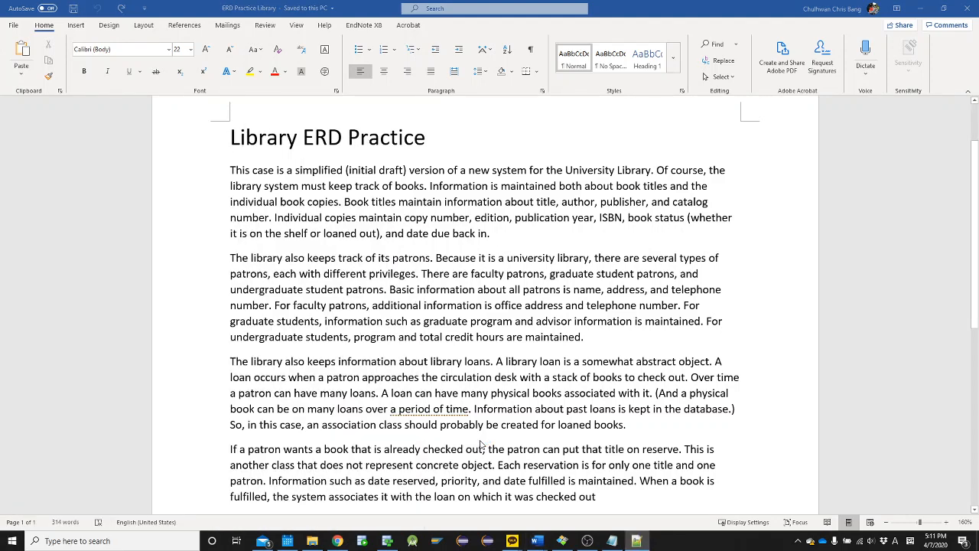
key(super+Right)
key(super+Right)
key(super+Right)
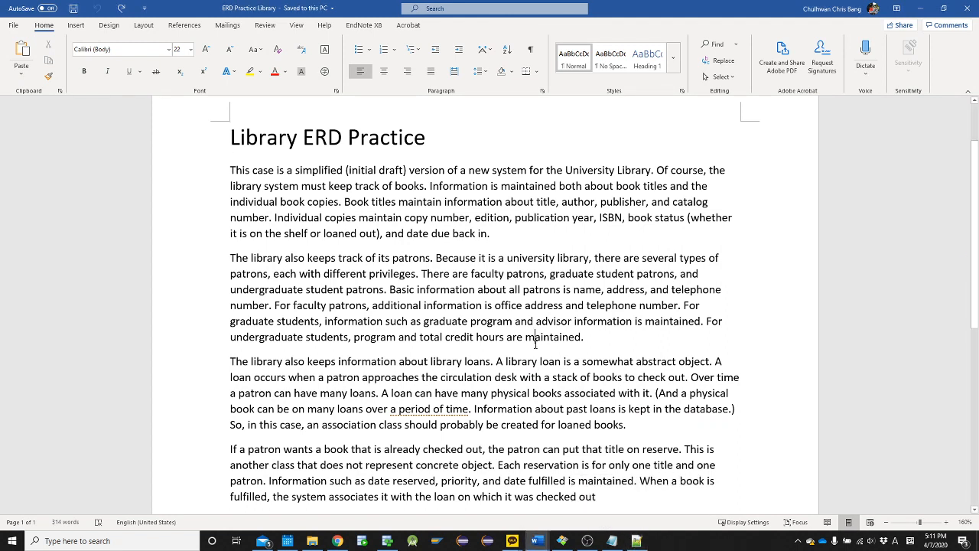
Create a new blank document in Word and write the sentence pattern "S + V + O" on its first line
click(542, 320)
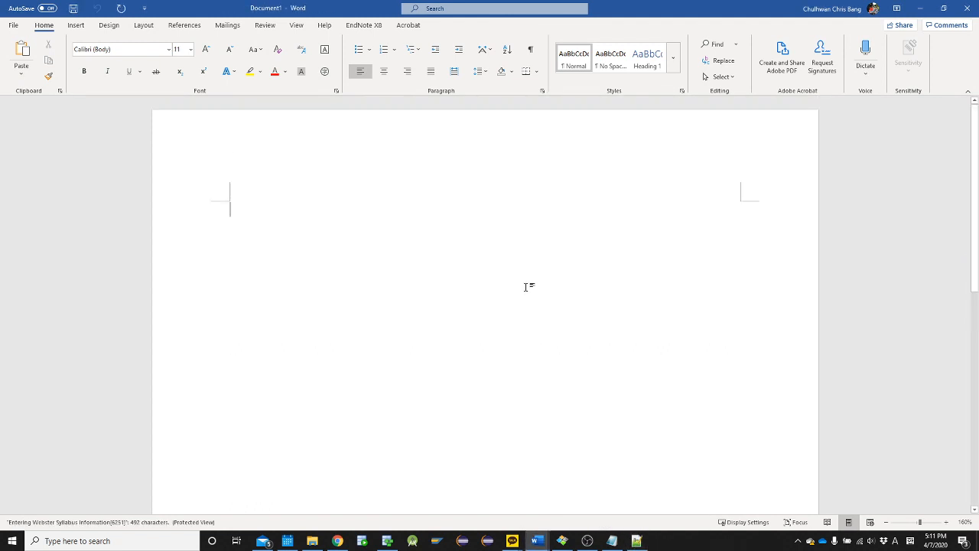
ctrl+scroll(477, 332, up, 6)
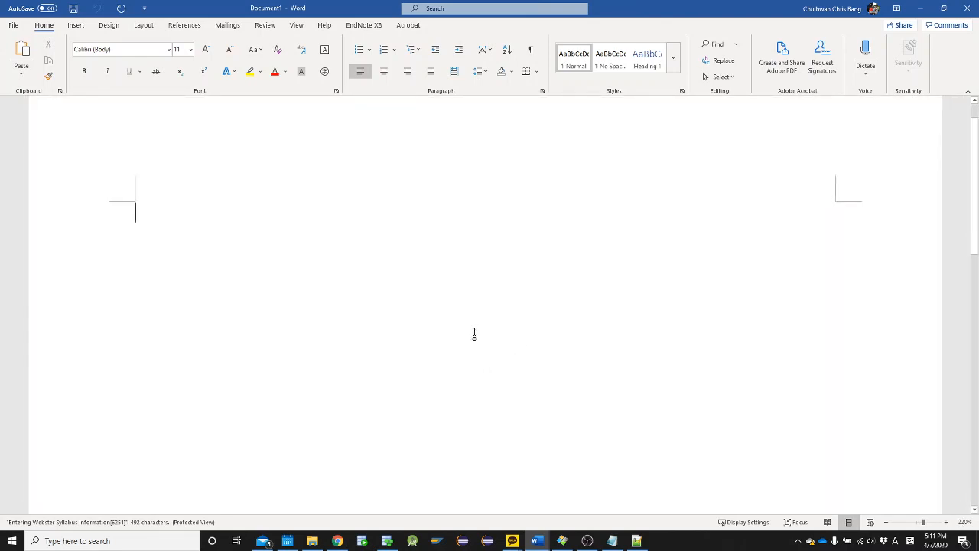
text(S)
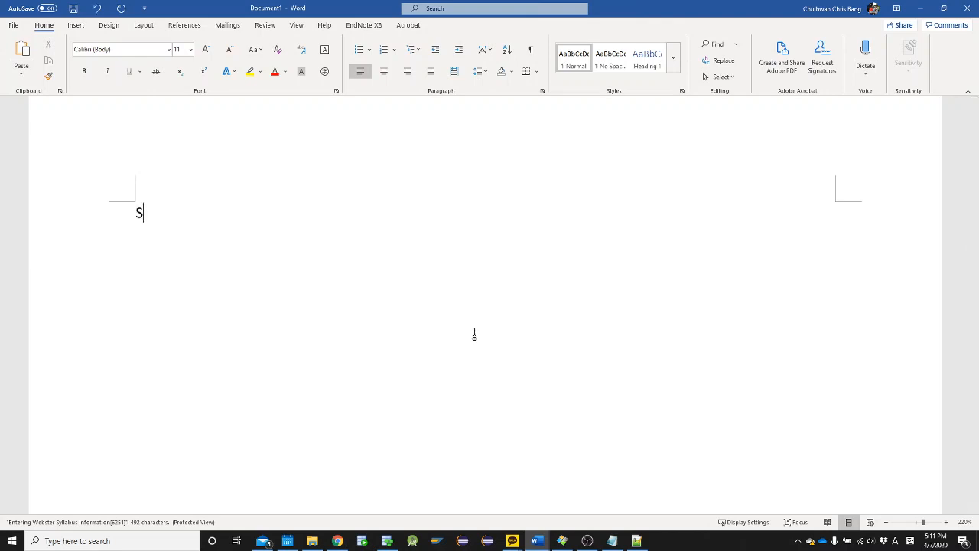
text( + V + O)
Highlight the whole "S + V + O" pattern, followed by its letters S, O and V one at a time
key(Home)
key(shift+End)
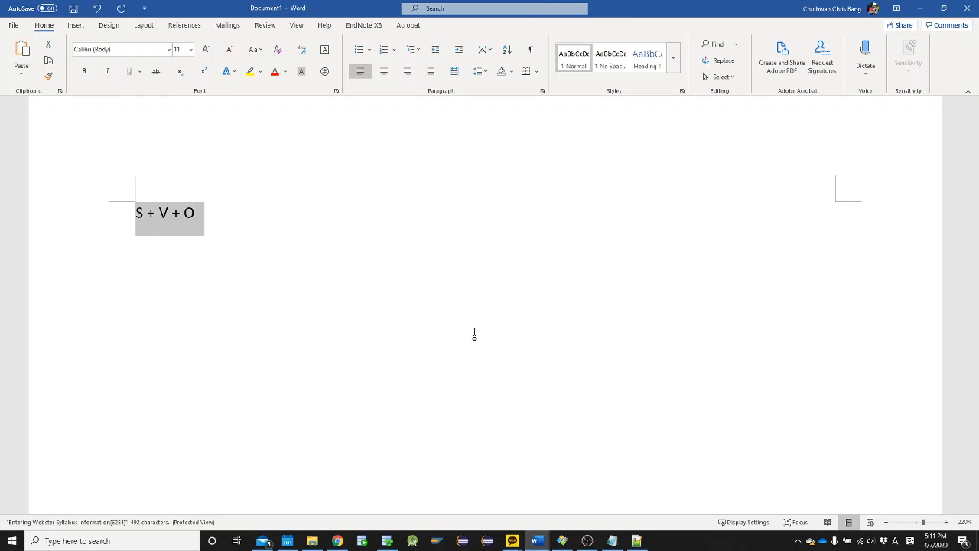
key(End)
key(Home)
key(shift+Right)
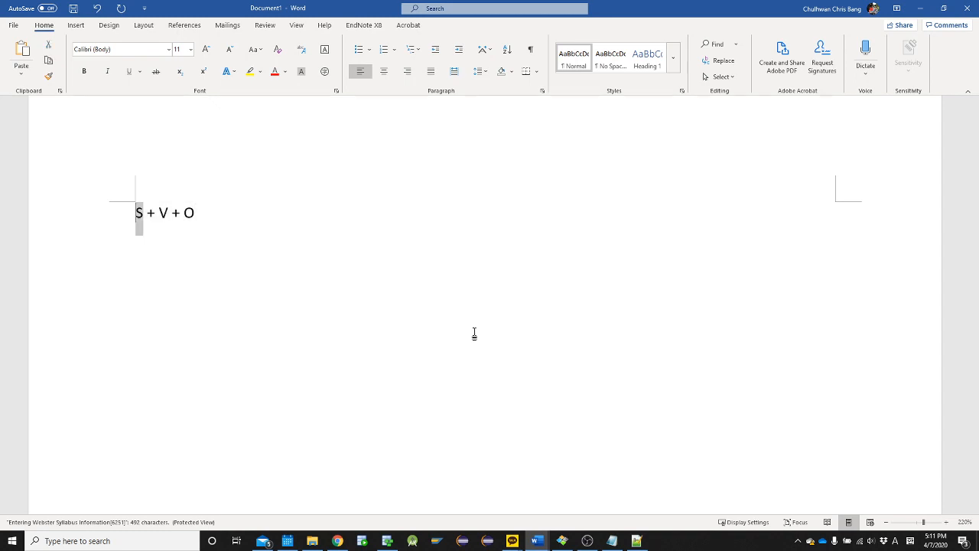
key(End)
key(shift+Left)
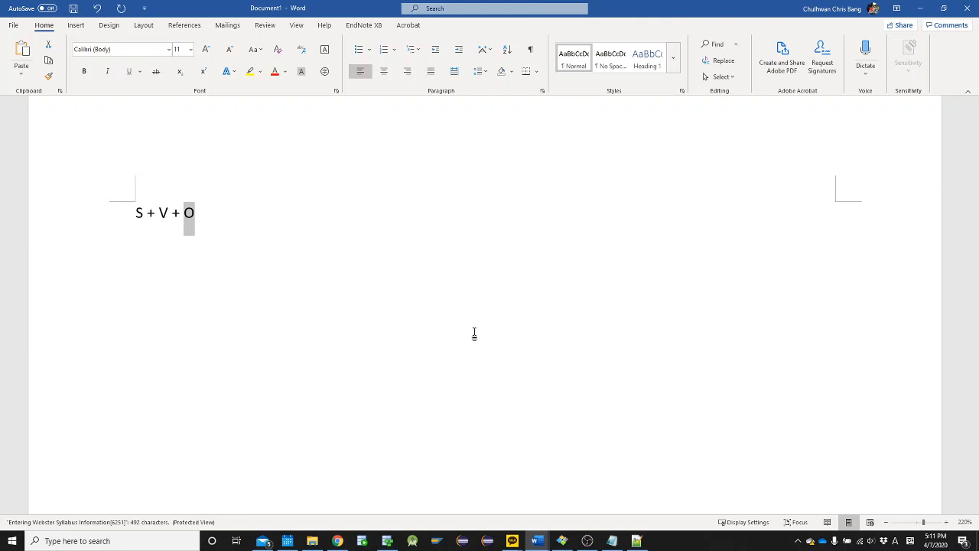
key(Home)
key(Right)
key(Right)
key(Right)
key(Right)
key(shift+Right)
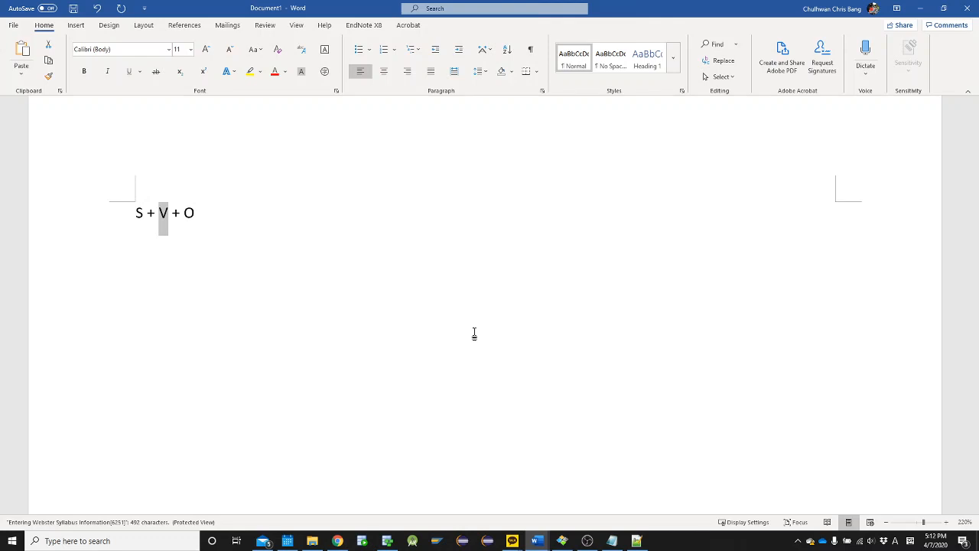
key(End)
Glance at the Library case document and add the sentence "Patrons borrow books" below the S + V + O pattern
key(alt+Tab)
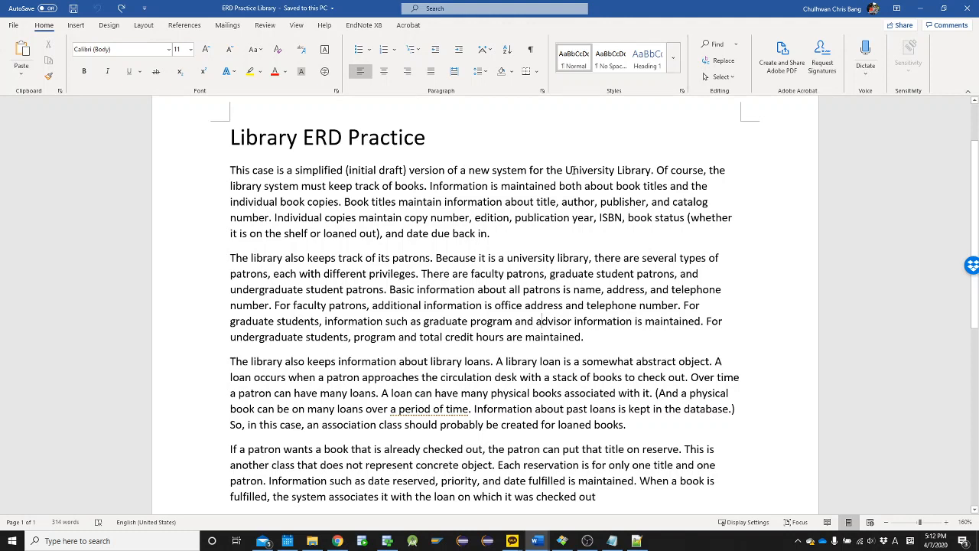
key(alt+Tab)
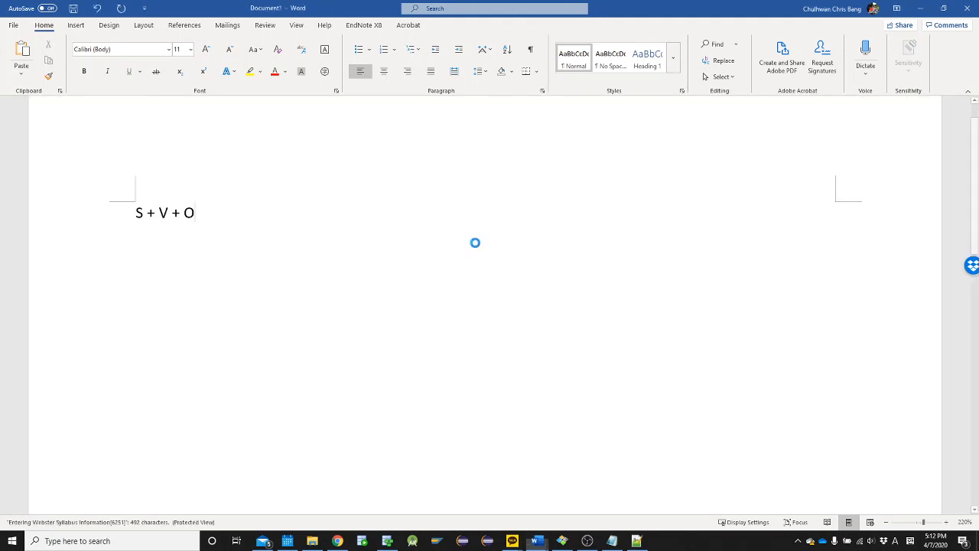
key(Return)
text(pAT)
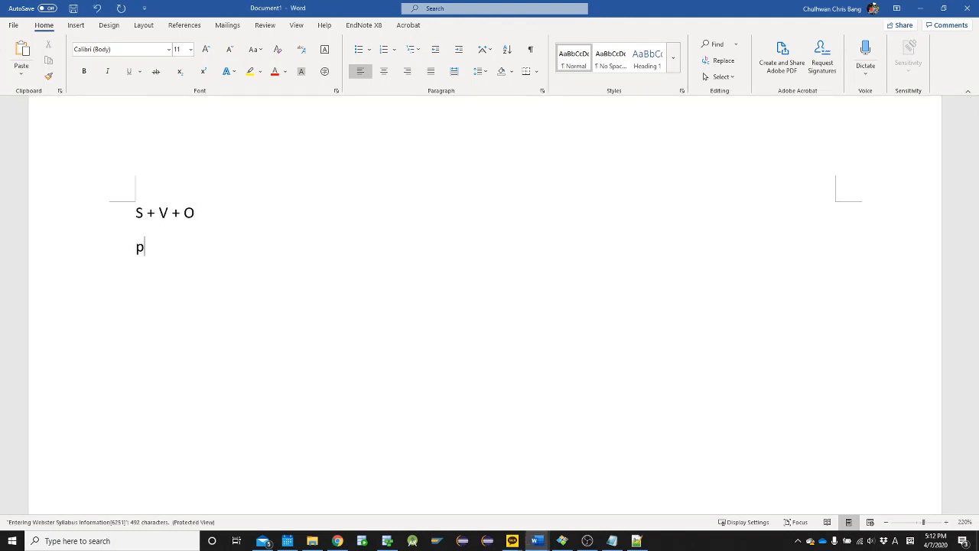
key(BackSpace)
key(BackSpace)
key(BackSpace)
text(Patrons borrow )
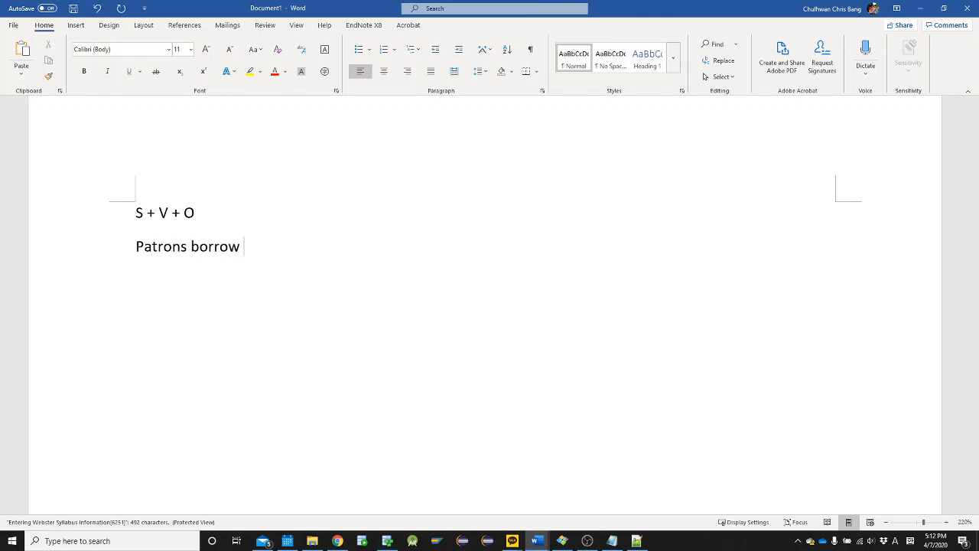
text(books)
Add a third line reading "Patrons reseve on book" under the borrowing sentence
key(Return)
text(Patron)
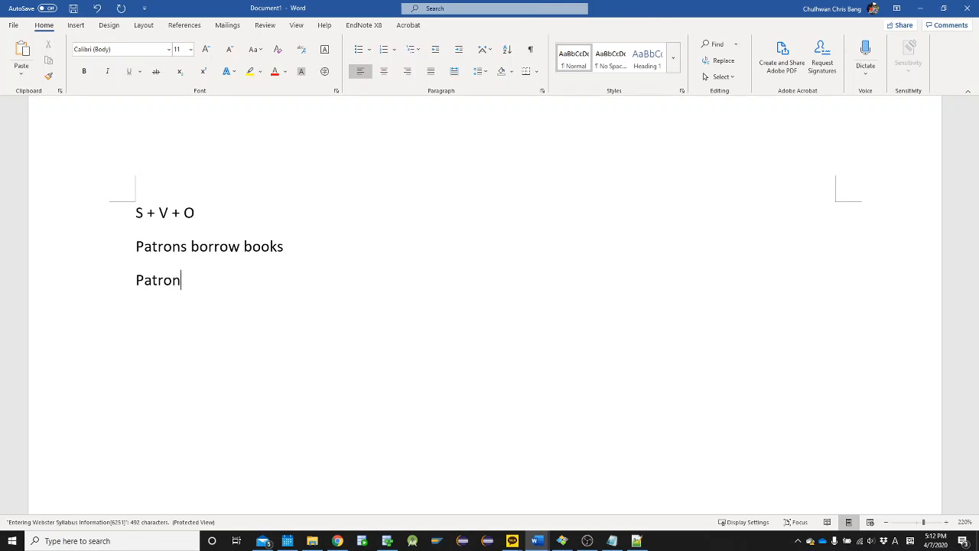
key(BackSpace)
text(s resever on book)
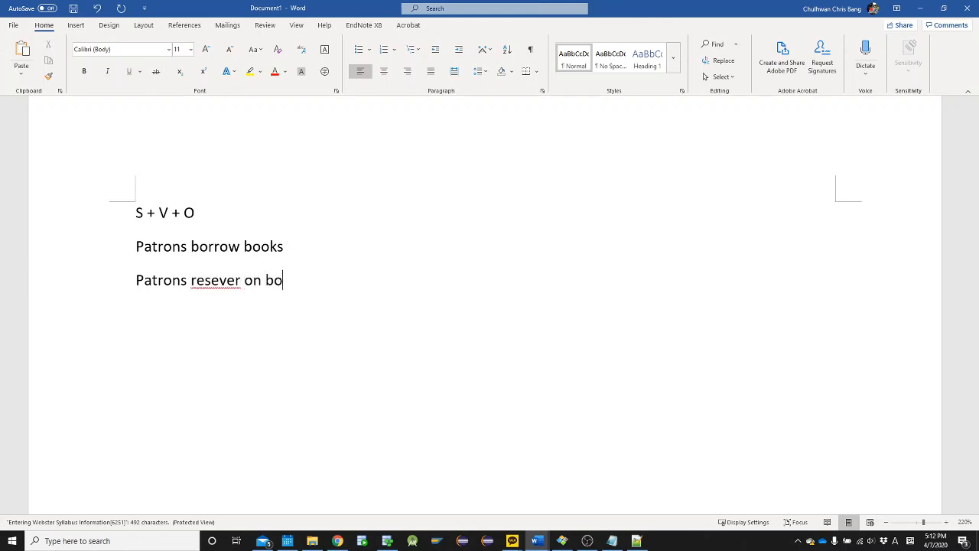
key(Left)
key(Left)
key(Left)
key(Left)
key(Left)
key(Left)
key(Left)
key(Left)
key(Left)
key(Delete)
key(End)
key(BackSpace)
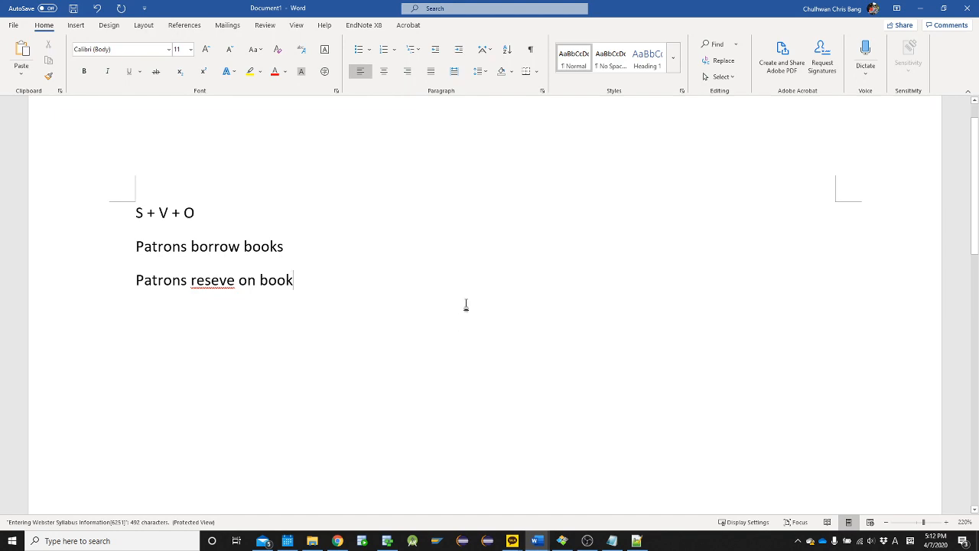
Check the reservation paragraph in the Library case document and correct the third line of the notes to "Patrons reserve on book title"
key(alt+Tab)
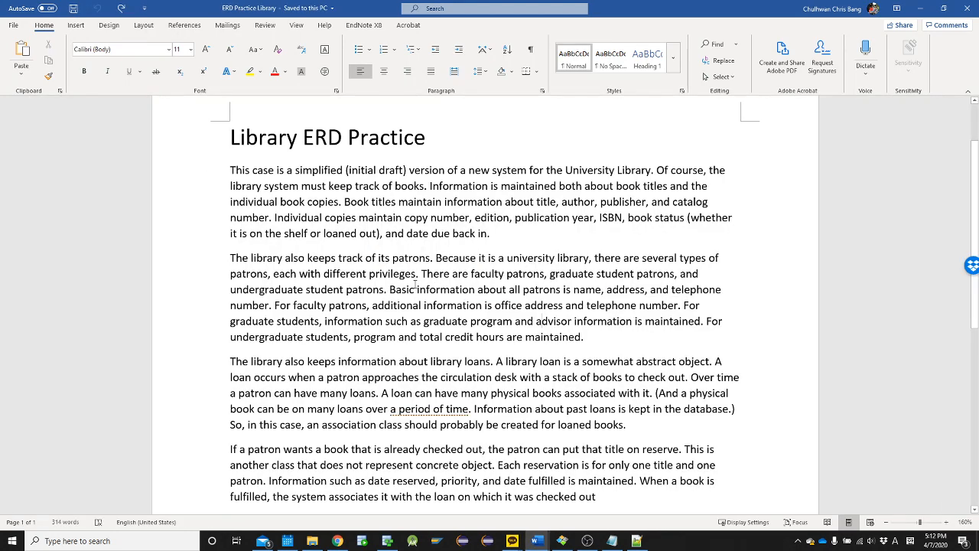
scroll(278, 432, down, 1)
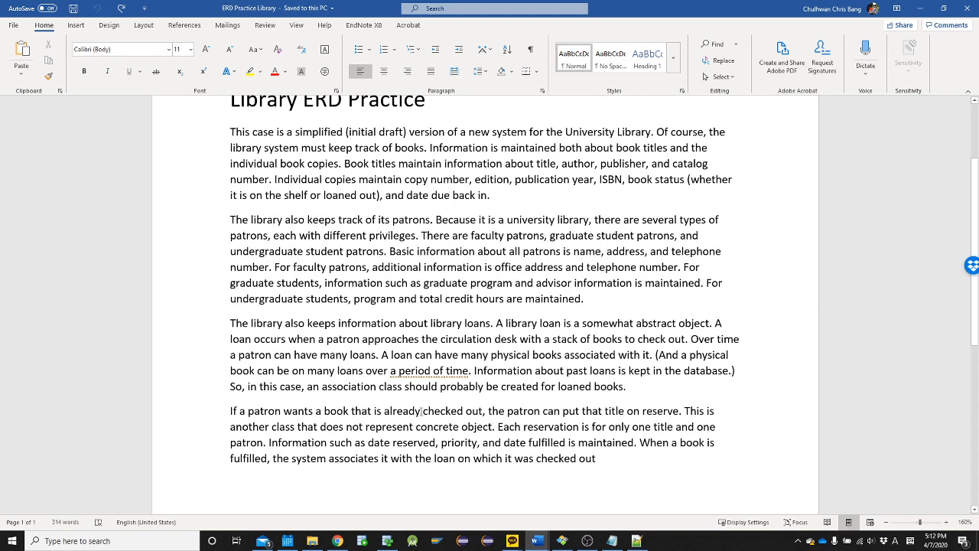
click(232, 412)
click(499, 412)
key(alt+Tab)
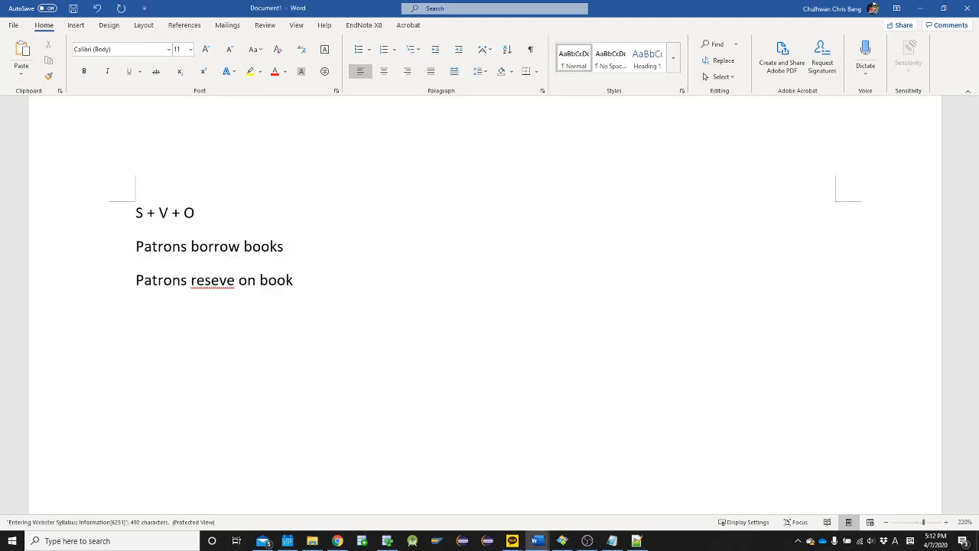
key(Left)
key(Left)
key(Left)
key(Left)
key(Left)
key(Left)
key(Left)
key(Left)
key(Left)
key(Left)
key(Left)
text(r)
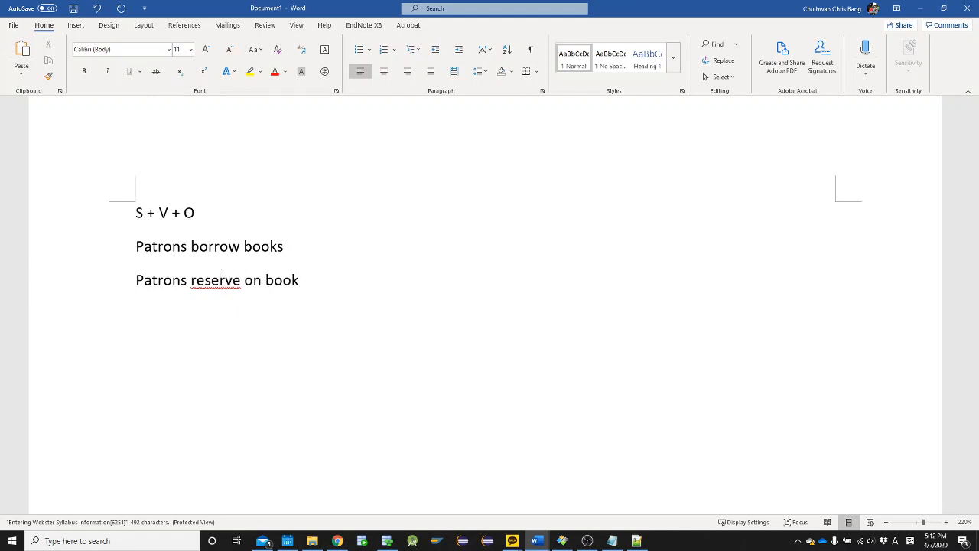
key(End)
text(title)
key(Return)
Highlight the letter O in the pattern on the first line of the notes
key(Up)
key(Up)
key(Up)
key(Right)
key(Right)
key(Right)
key(Right)
key(Right)
key(Right)
key(Right)
key(Right)
key(Right)
key(shift+Left)
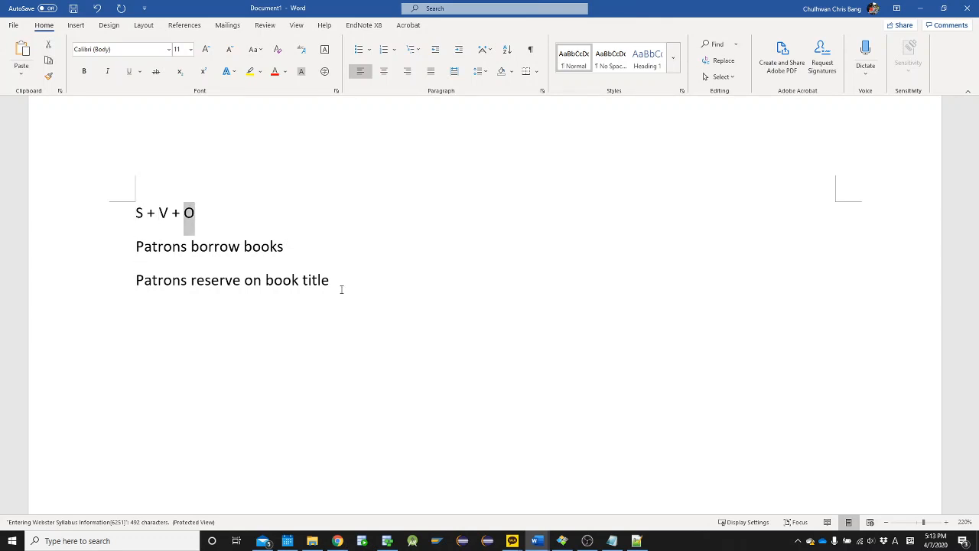
key(Right)
Add the sentence "Book title contains books" on the fourth line, glancing back at the Library case document
key(Down)
key(Down)
key(Down)
text(T)
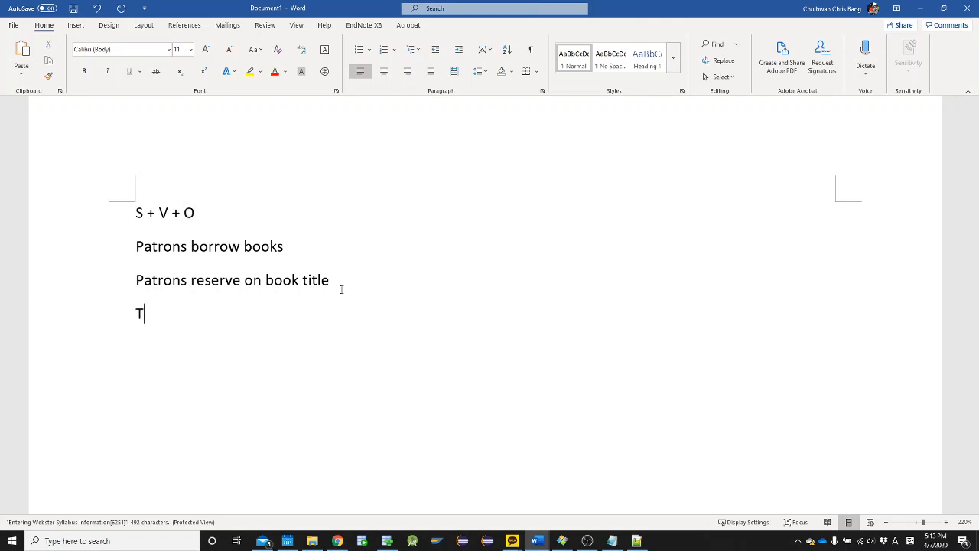
key(BackSpace)
text(Book tile)
key(BackSpace)
key(BackSpace)
text(tle cont)
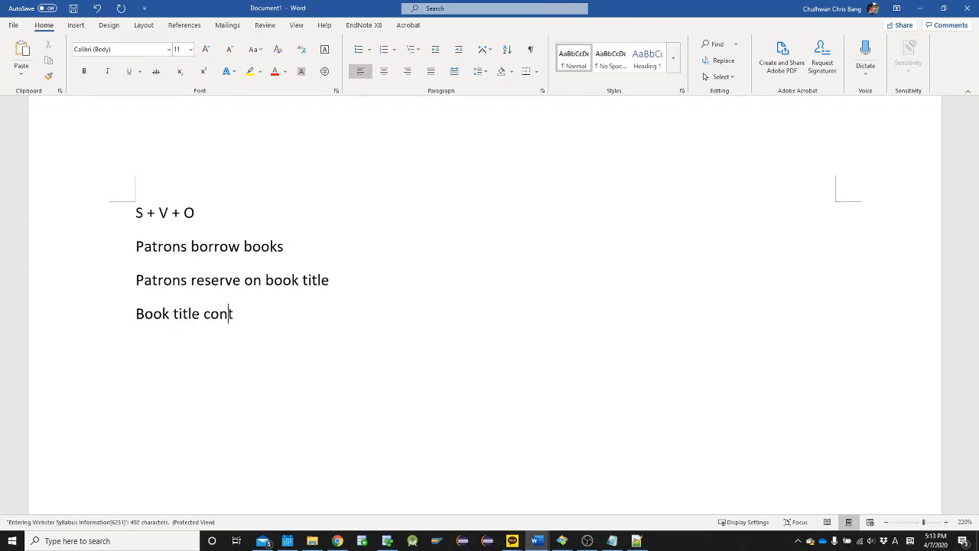
text(ains book)
key(alt+Tab)
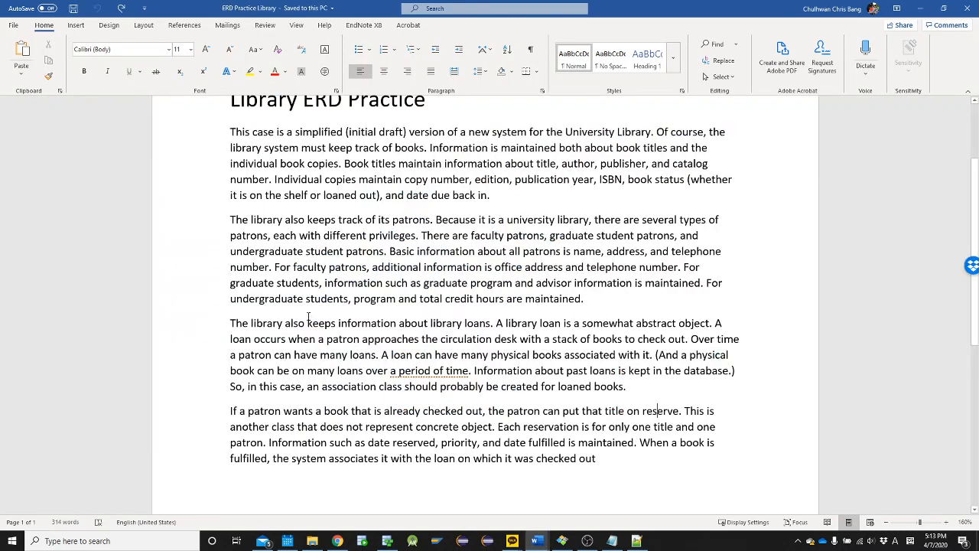
key(alt+Tab)
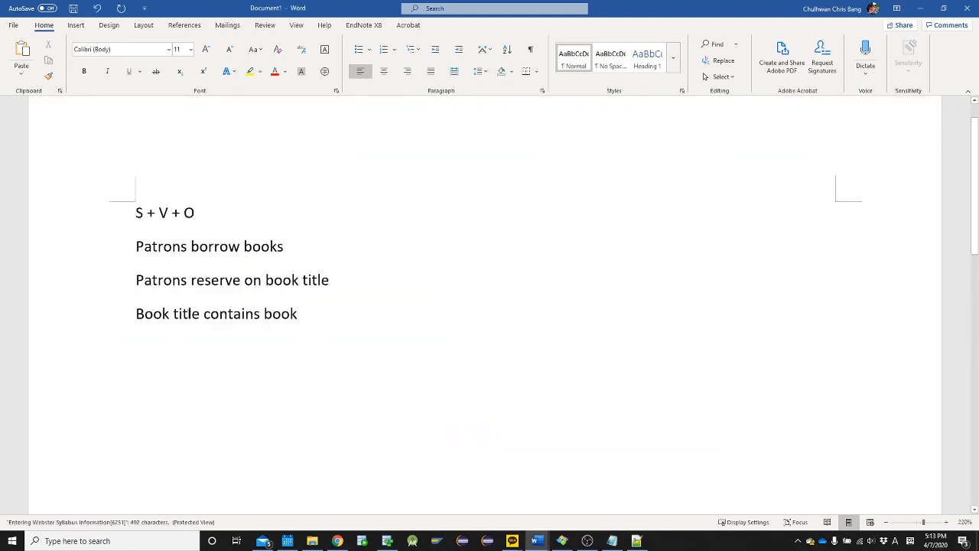
text(s)
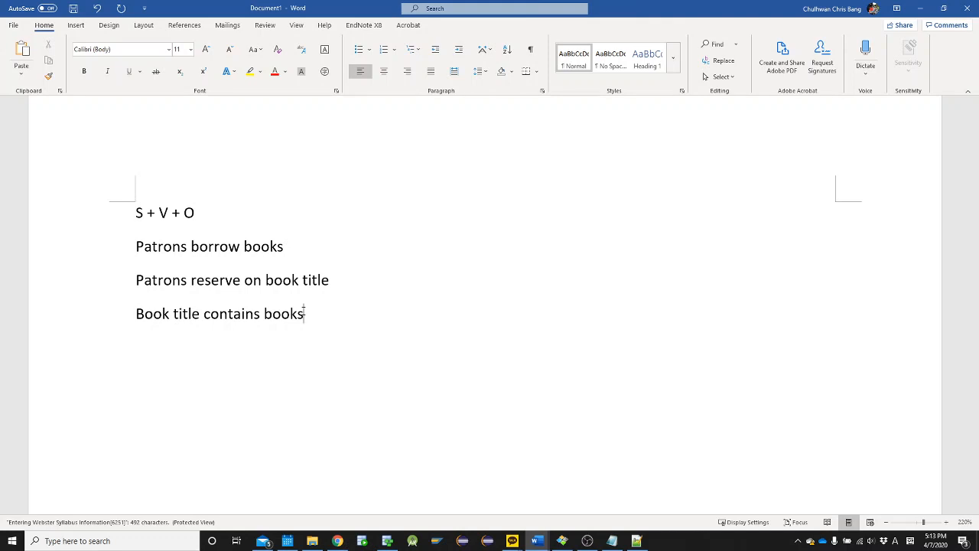
Add a fifth line reading "Patrons consists of under, grad, faculties"
key(Return)
text(Patrons consi)
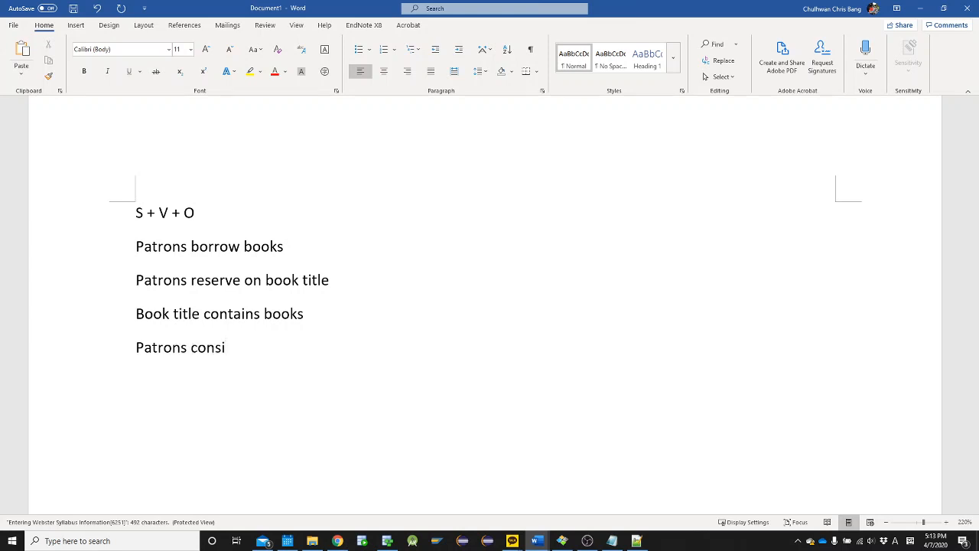
text(sts of under, gr)
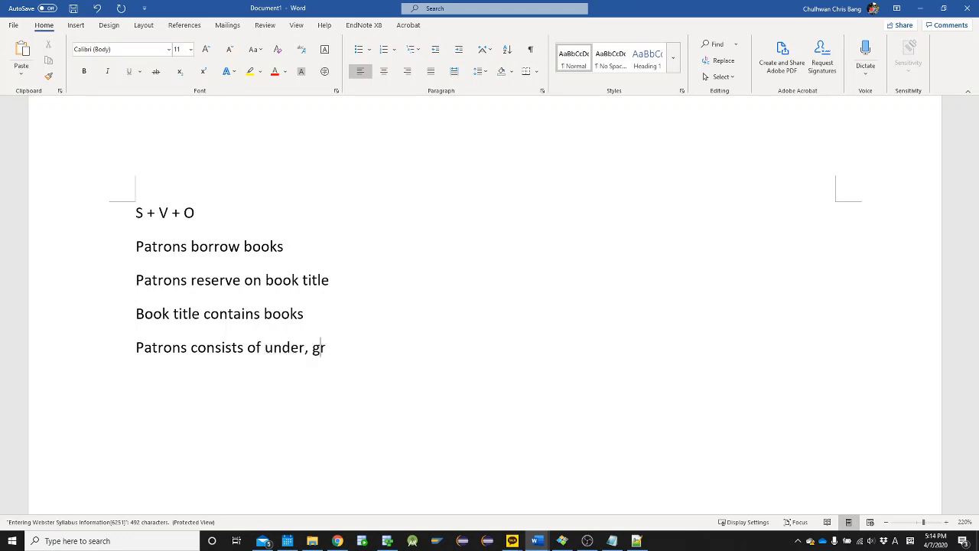
text(ad, faculties)
Expand "under" to "undergraduates" and "grad" to "graduates" in the sentence about patron types
key(Left)
key(Left)
key(Left)
key(Left)
key(Left)
key(Left)
key(Left)
key(Left)
key(Left)
key(Left)
key(Left)
key(Left)
key(Left)
key(Left)
key(Left)
key(Left)
key(Left)
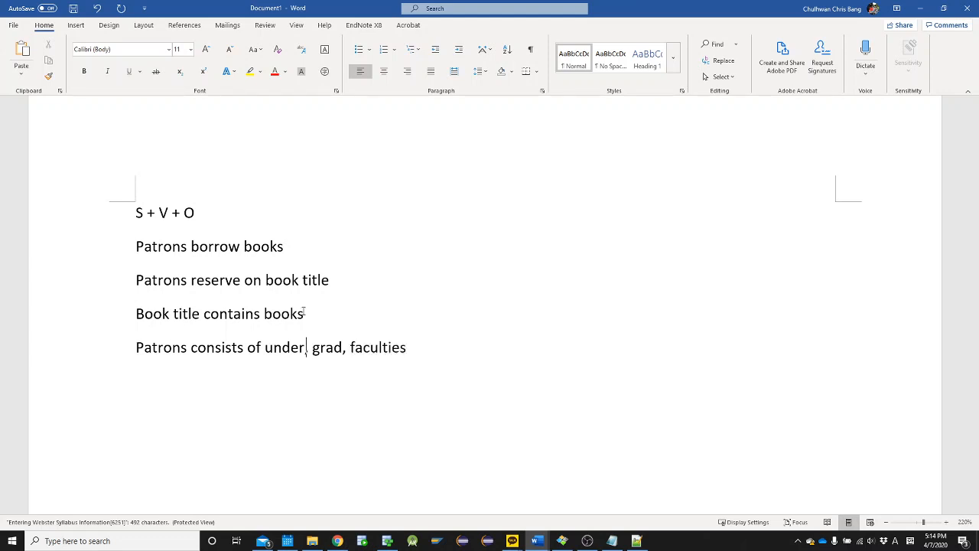
text(graduates)
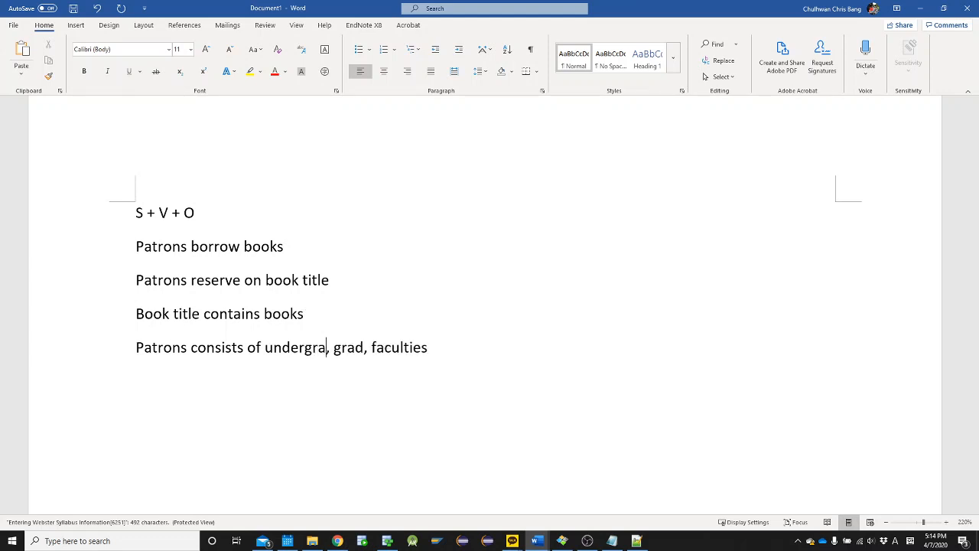
key(Right)
key(Right)
key(Right)
key(Right)
key(Right)
key(Right)
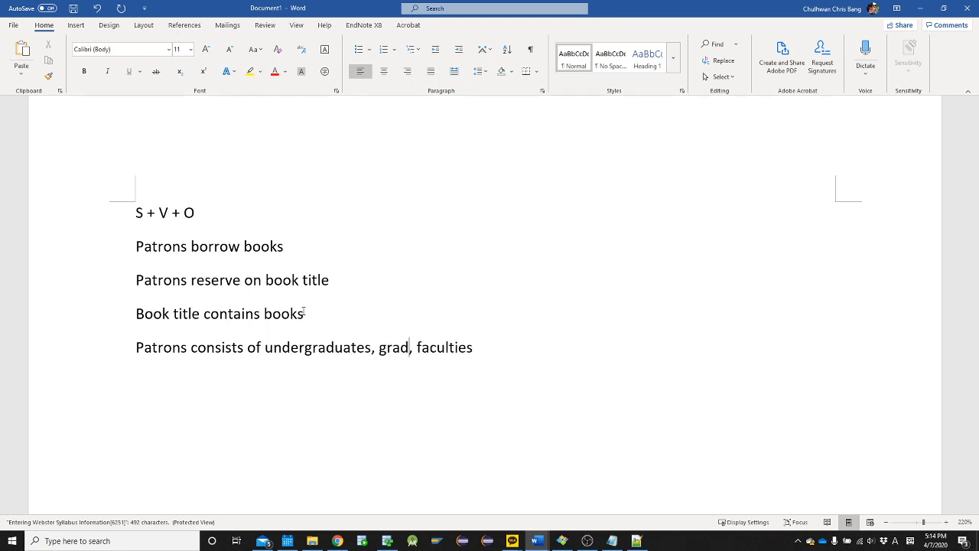
text(uag)
key(BackSpace)
text(tes)
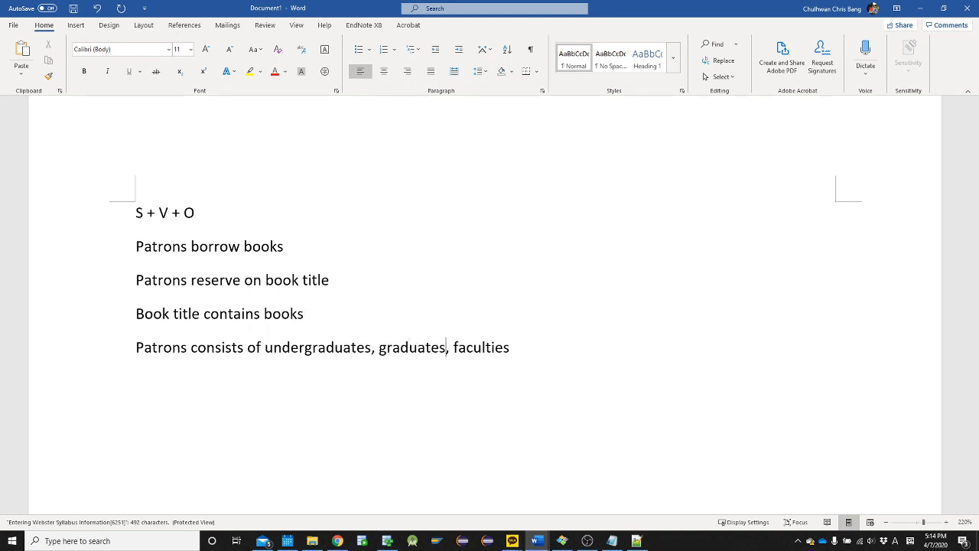
Copy the four sentences below the S + V + O line, from "Patrons borrow books" through the patron types sentence
key(End)
key(Up)
key(Up)
key(Up)
key(Up)
key(Down)
key(Home)
key(shift+Down)
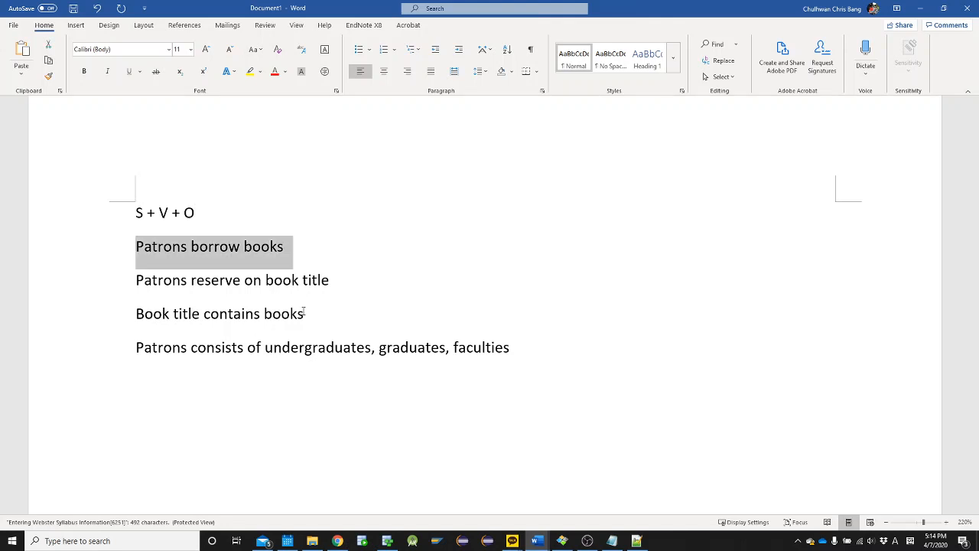
key(shift+Down)
key(shift+Down)
key(shift+Down)
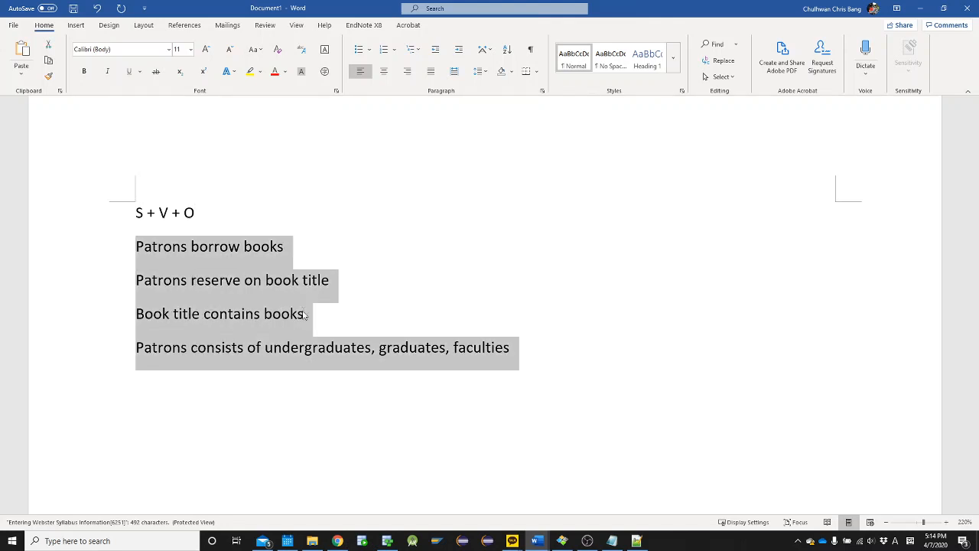
key(Up)
key(Down)
key(Down)
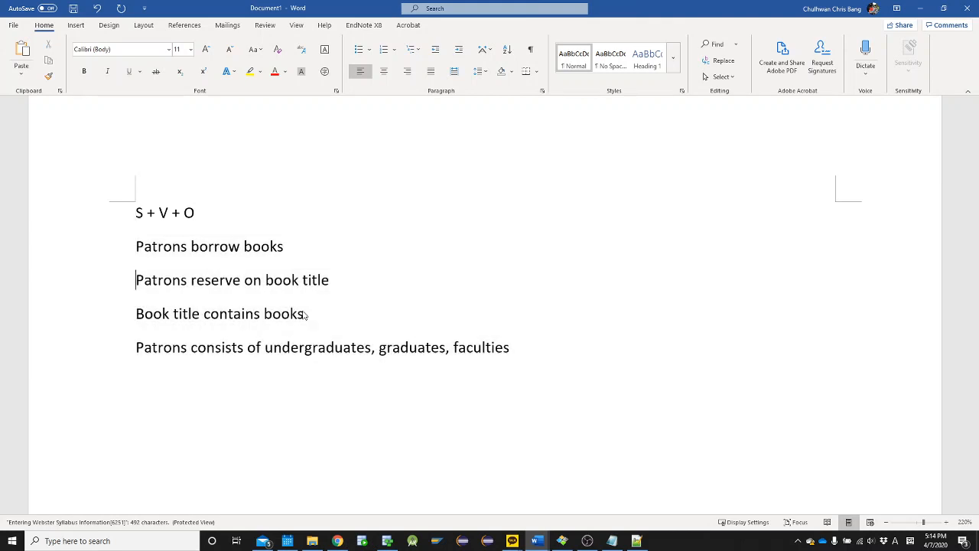
key(Up)
key(shift+Down)
key(shift+Down)
key(shift+Down)
key(shift+Down)
key(ctrl+c)
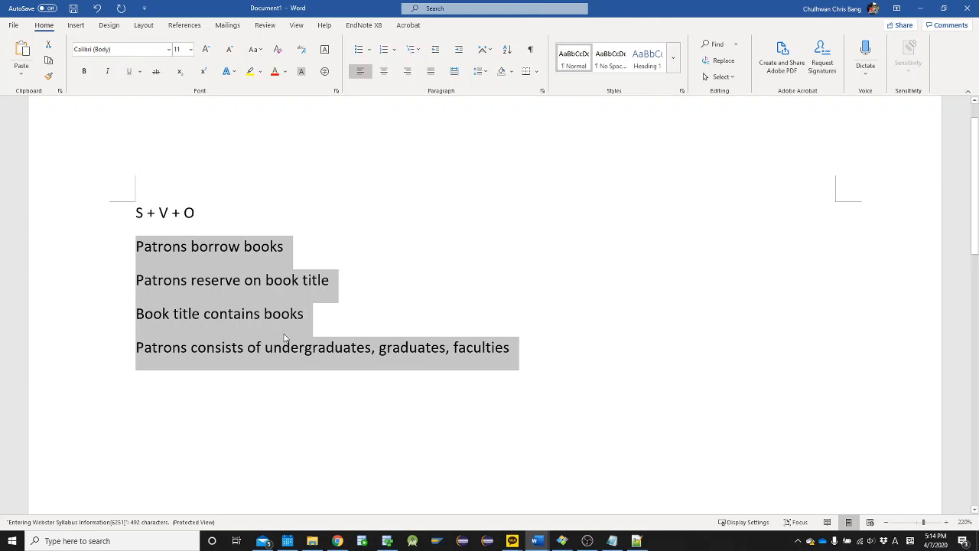
Switch to Oracle SQL Developer Data Modeler and create a new design alongside the two existing ones
key(alt+Tab)
key(alt+Tab)
key(alt+Tab)
key(Tab)
key(Tab)
key(Tab)
key(Tab)
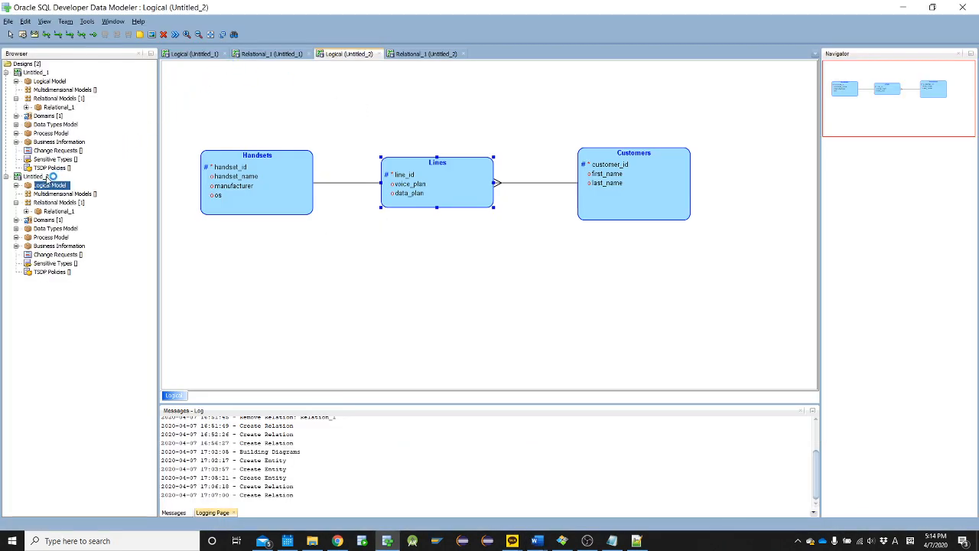
right_click(46, 177)
right_click(7, 64)
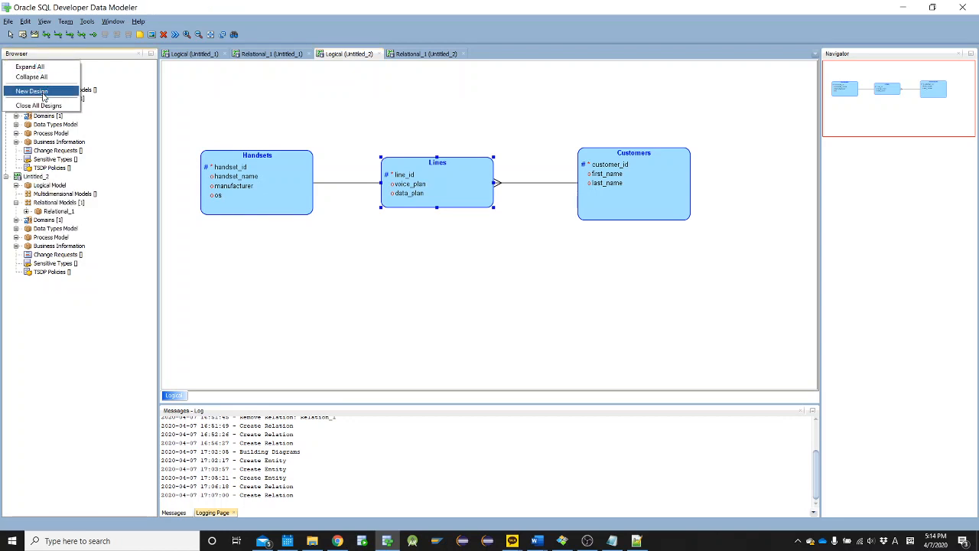
click(32, 91)
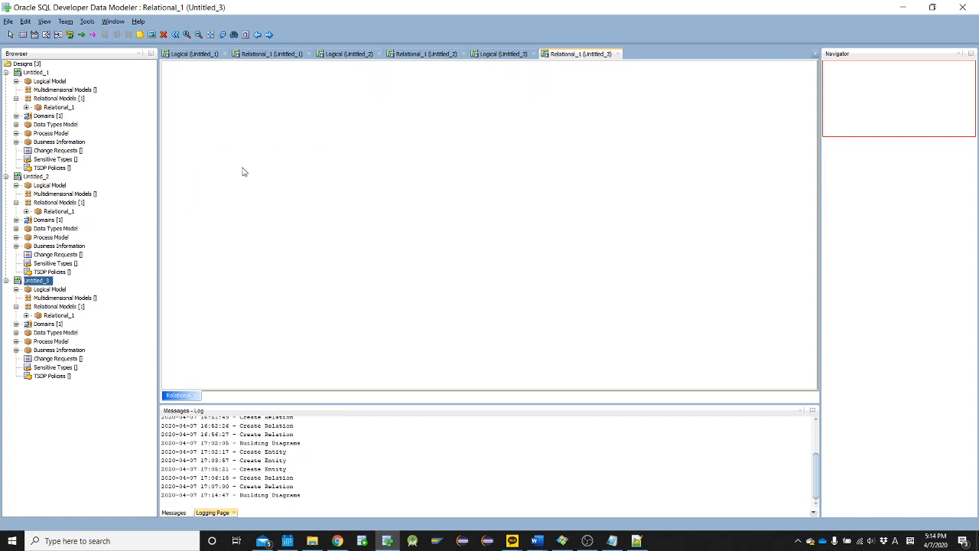
right_click(216, 92)
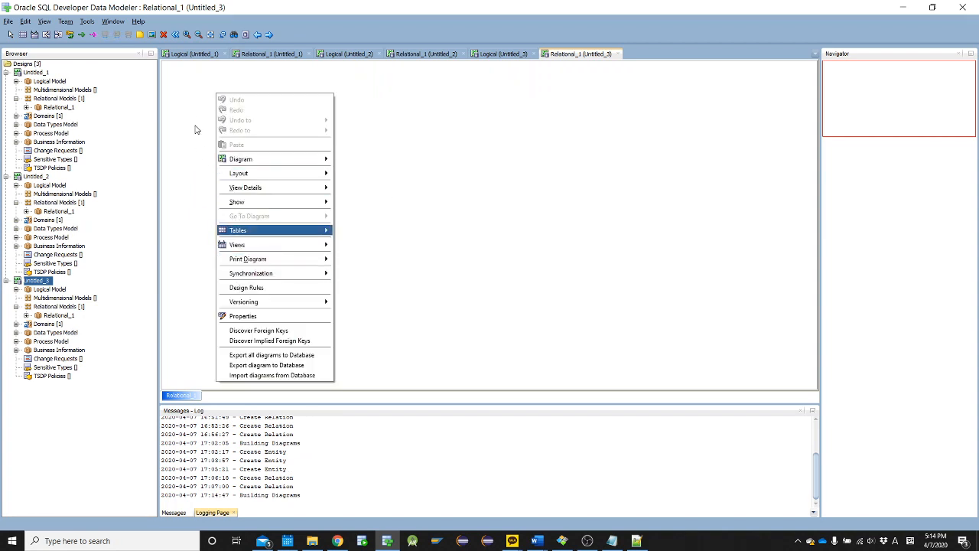
click(172, 90)
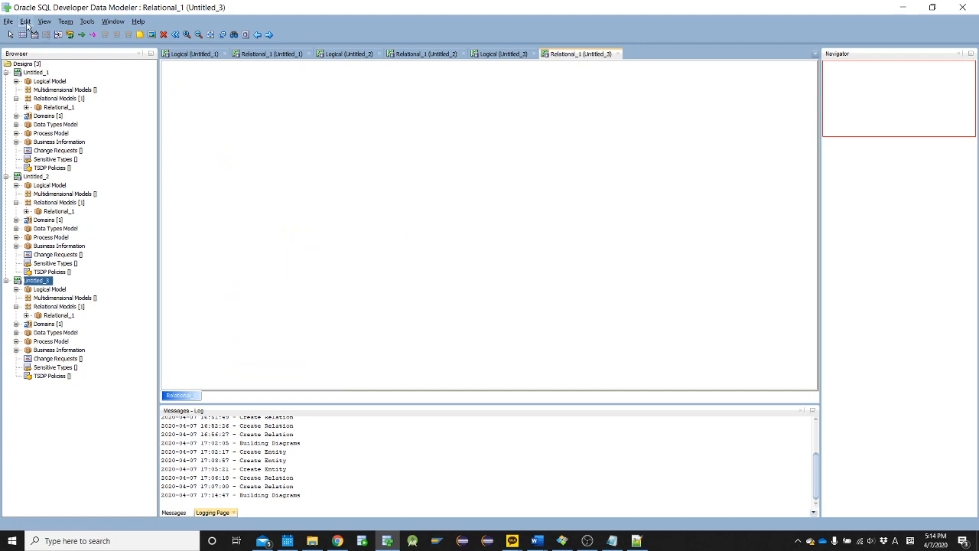
click(25, 22)
key(alt+Tab)
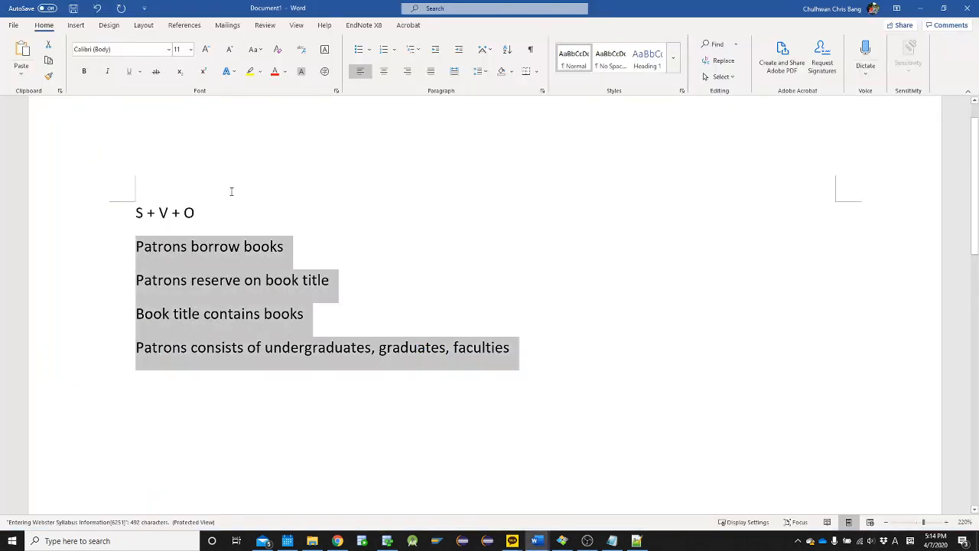
key(alt+Tab)
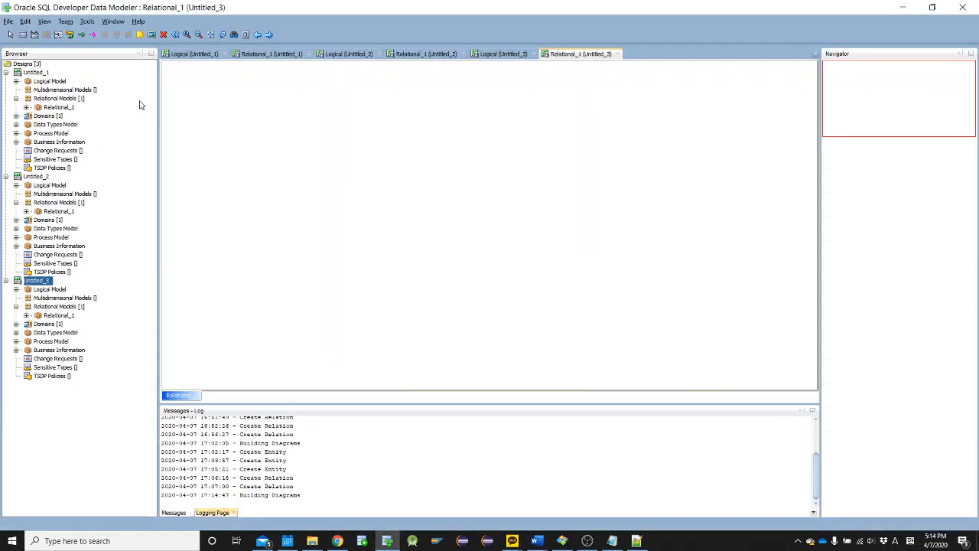
Add a note to the new design's relational diagram and replace its placeholder text with the four copied Library sentences
click(140, 36)
click(253, 80)
double_click(287, 92)
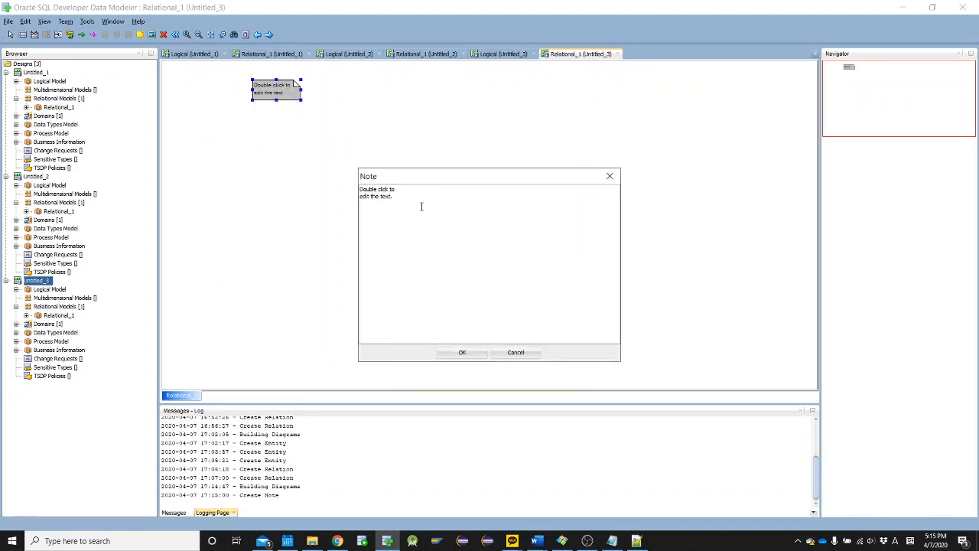
key(ctrl+a)
key(ctrl+v)
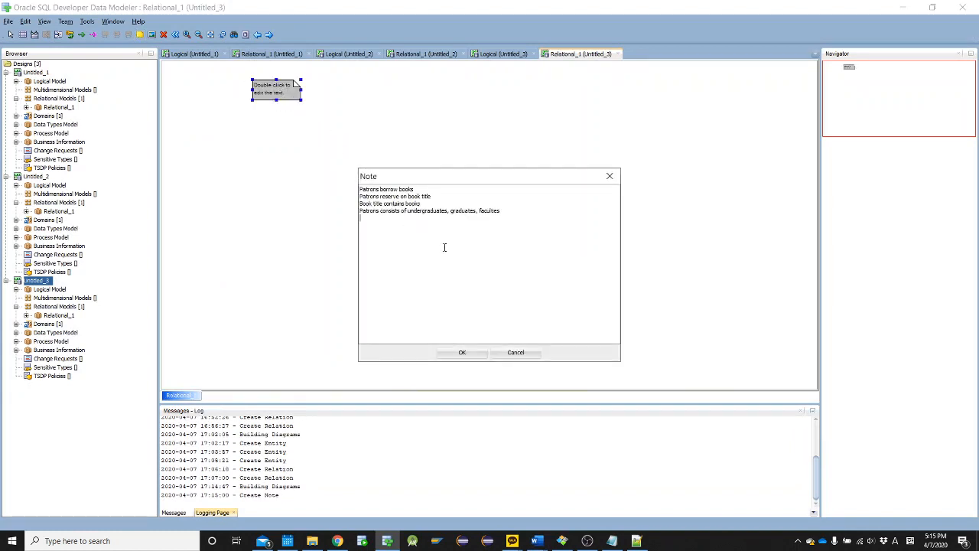
click(462, 352)
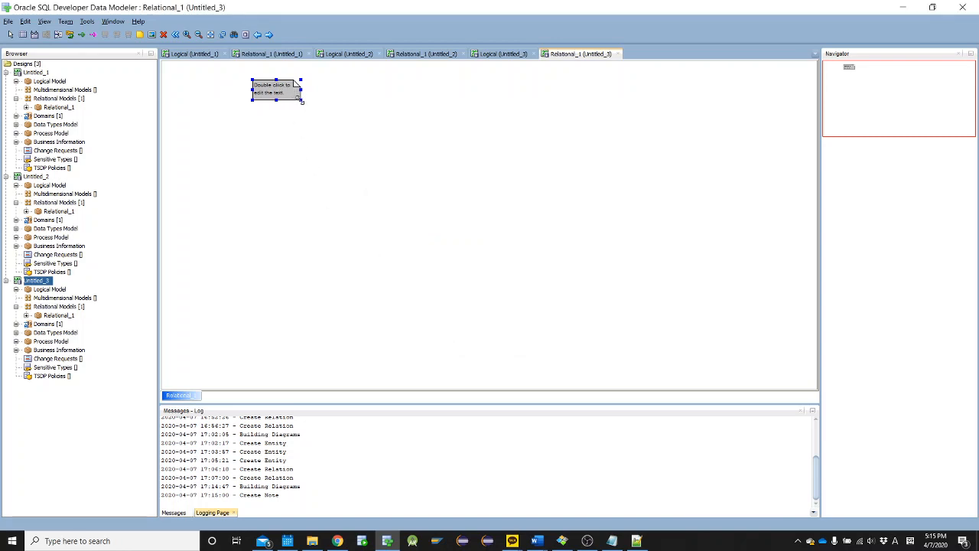
Enlarge the note to fit all four sentences and move it near the diagram's upper-left corner
drag(301, 100, 444, 124)
drag(376, 105, 218, 113)
scroll(218, 113, up, 2)
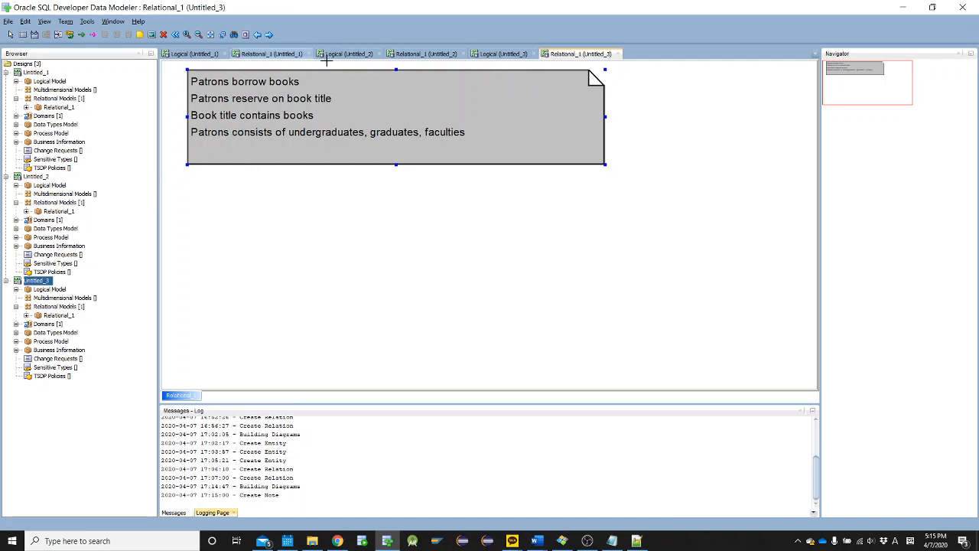
Copy the note from the relational diagram and paste it into the logical diagram of Untitled_3
right_click(332, 103)
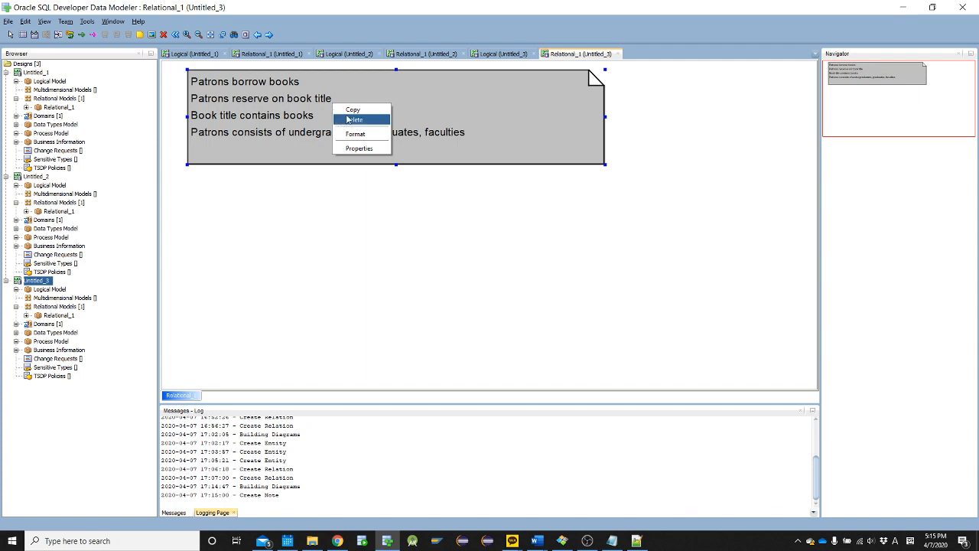
click(352, 109)
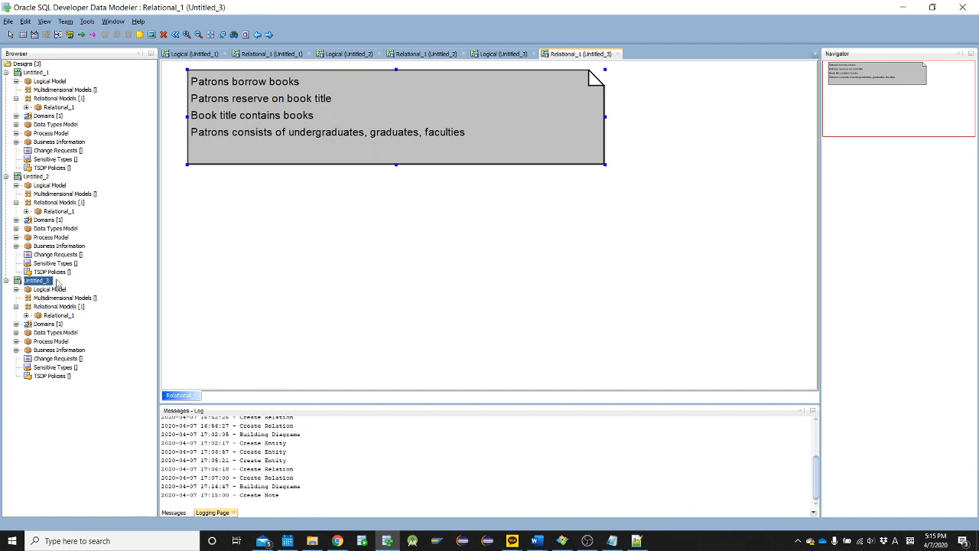
click(490, 55)
key(ctrl+v)
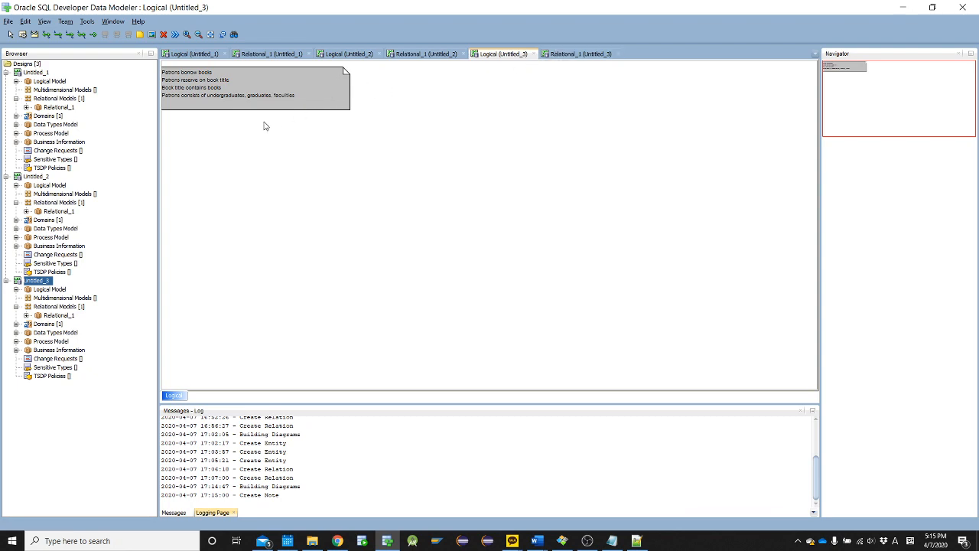
Move the pasted note slightly away from the diagram's corner and change "book title" to "book titles" in its second sentence
scroll(264, 127, up, 3)
drag(272, 133, 318, 131)
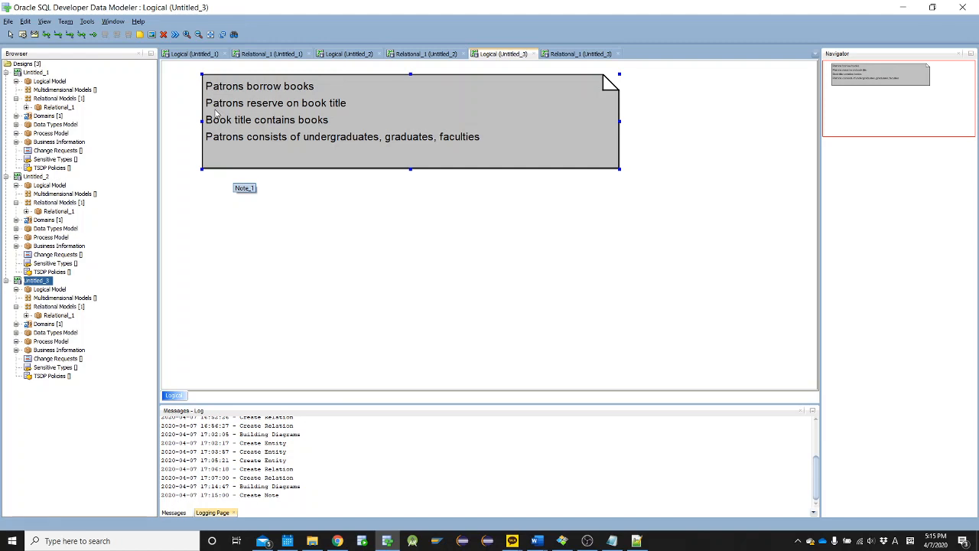
double_click(340, 107)
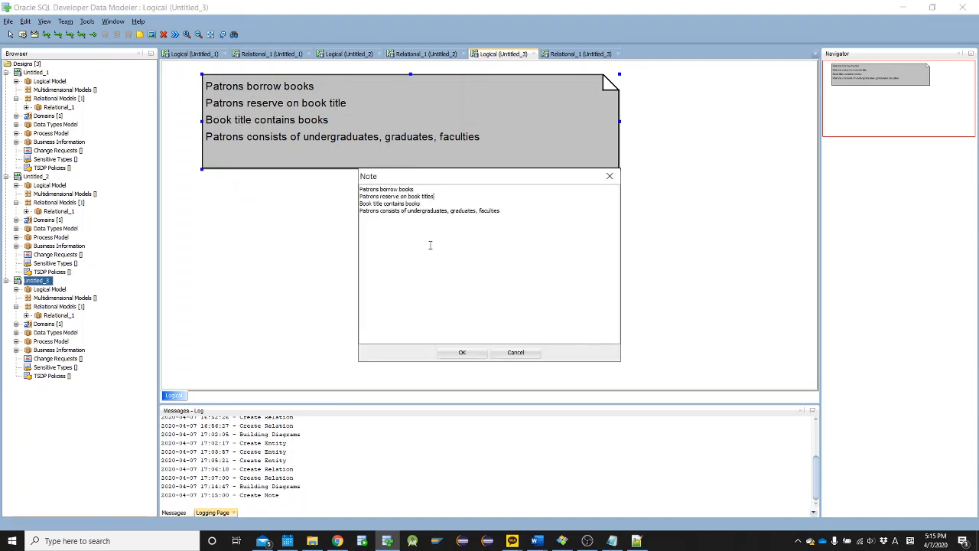
click(454, 353)
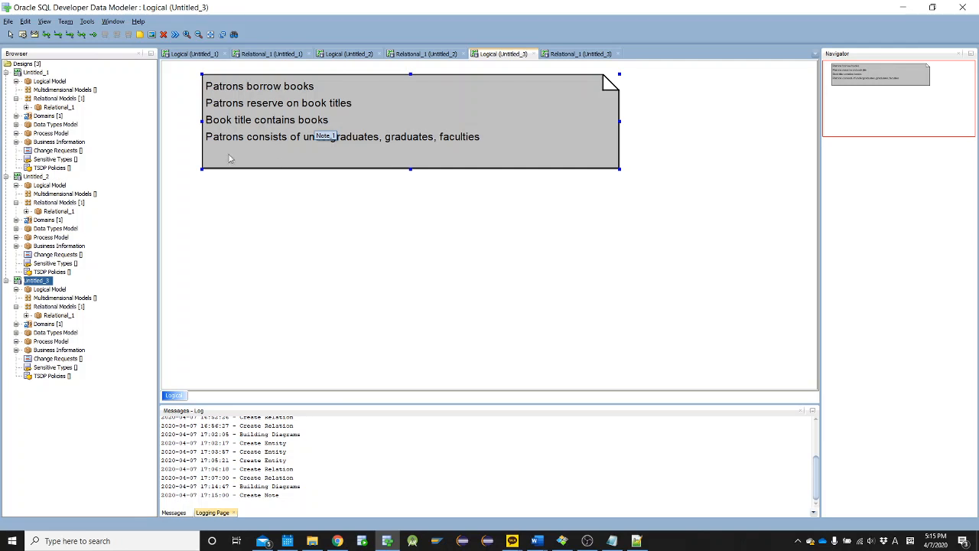
Place a new entity for patrons below the note, enter its name and open its attributes
click(22, 34)
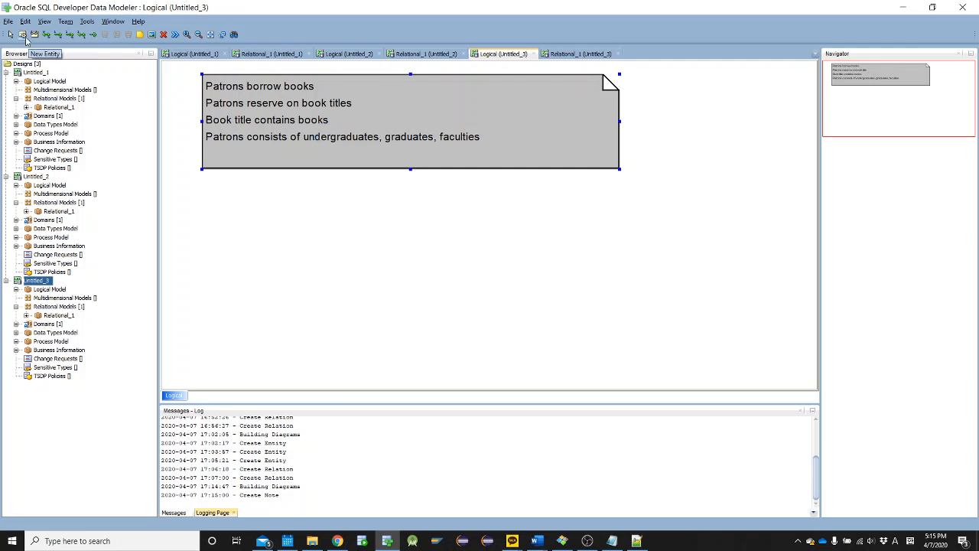
click(219, 201)
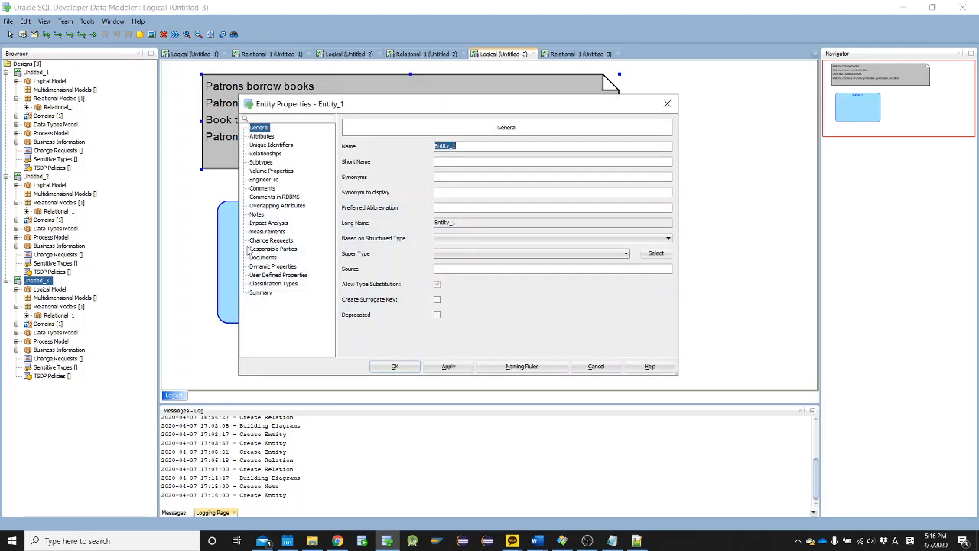
text(Patrons)
click(263, 136)
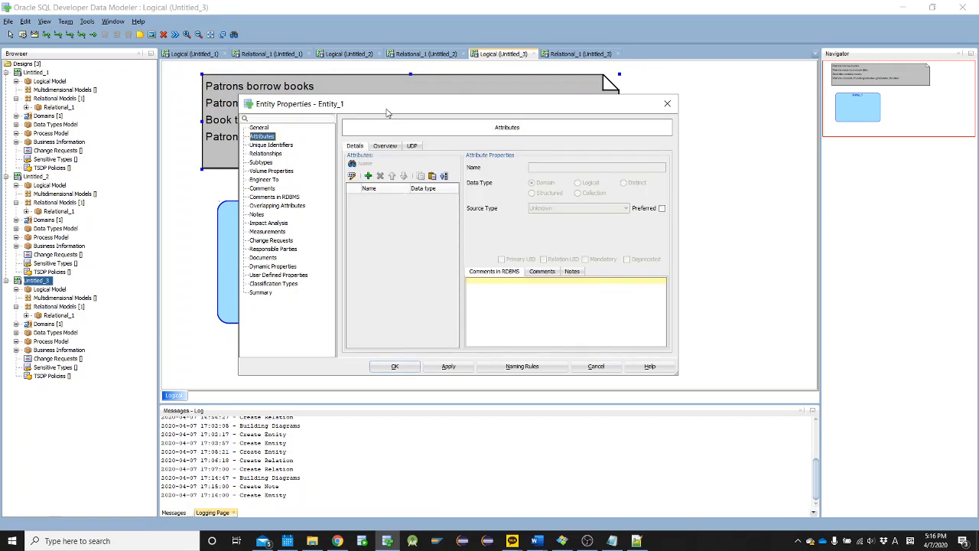
Check the patron types in the Word notes and the basic patron information in the ERD Practice Library document
key(alt+Tab)
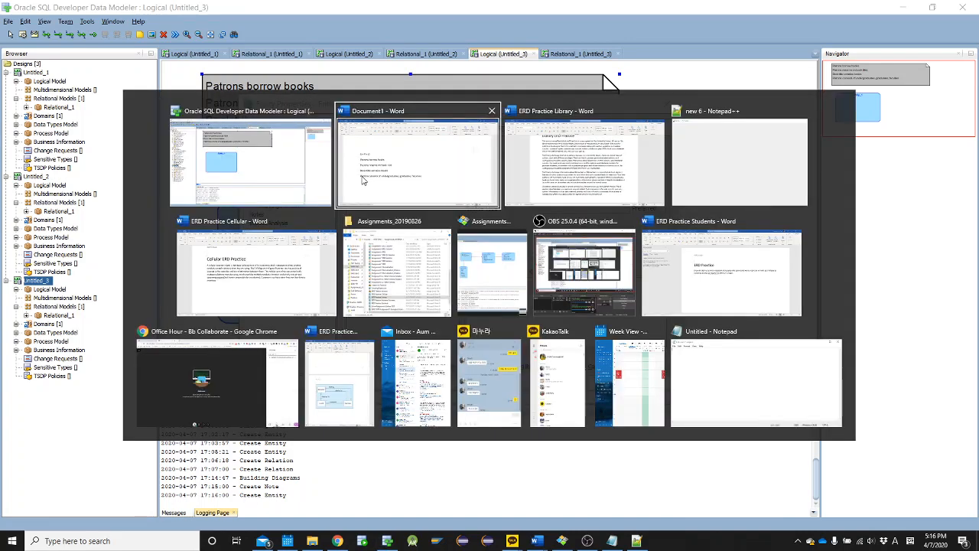
click(363, 179)
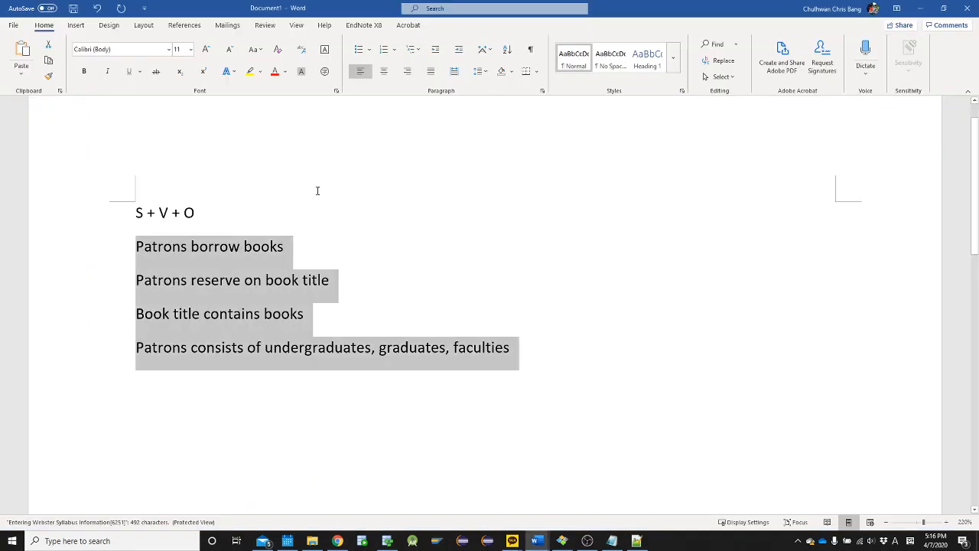
click(160, 353)
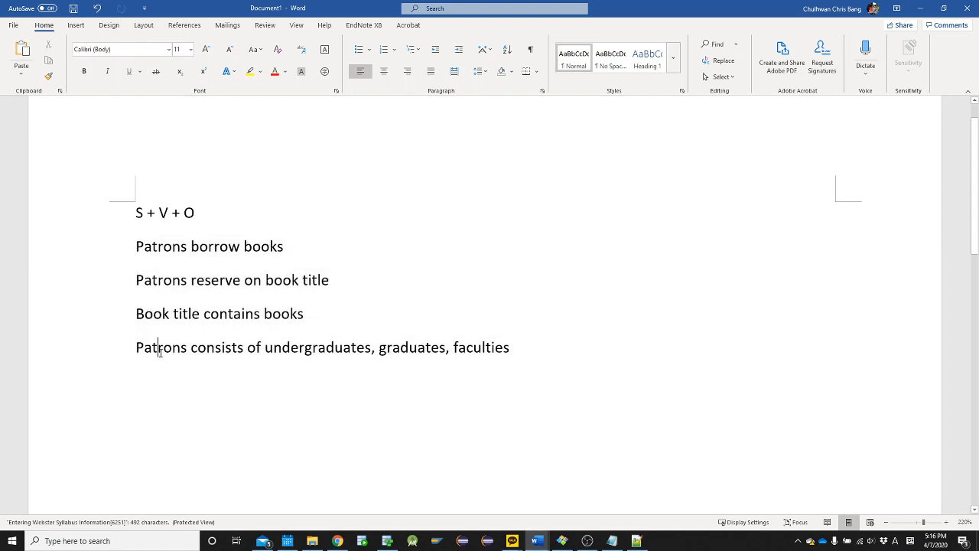
double_click(312, 349)
click(400, 348)
double_click(502, 348)
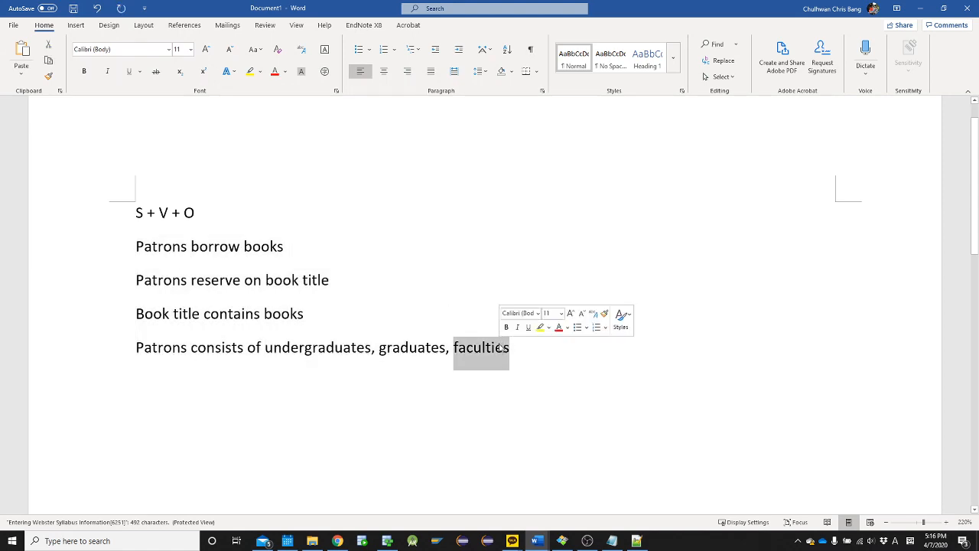
key(alt+Tab)
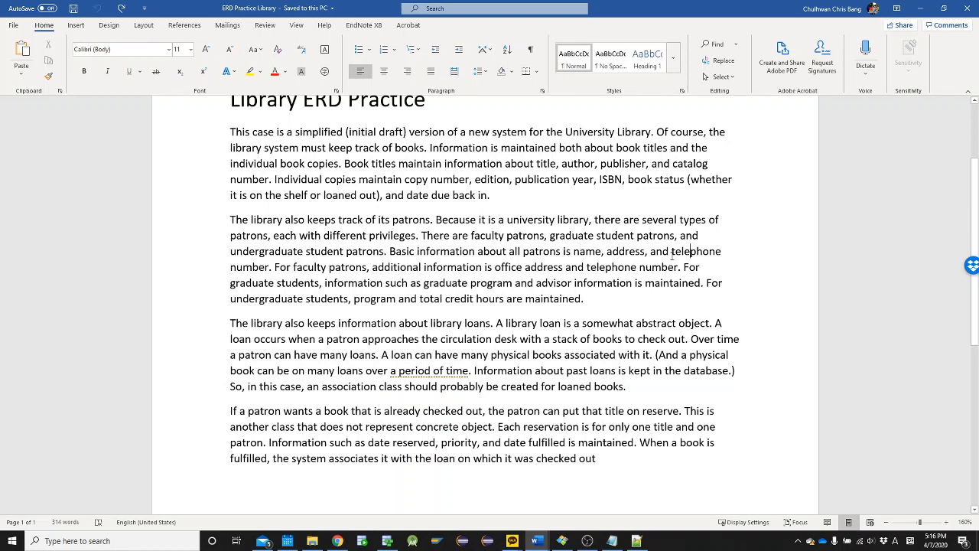
double_click(234, 268)
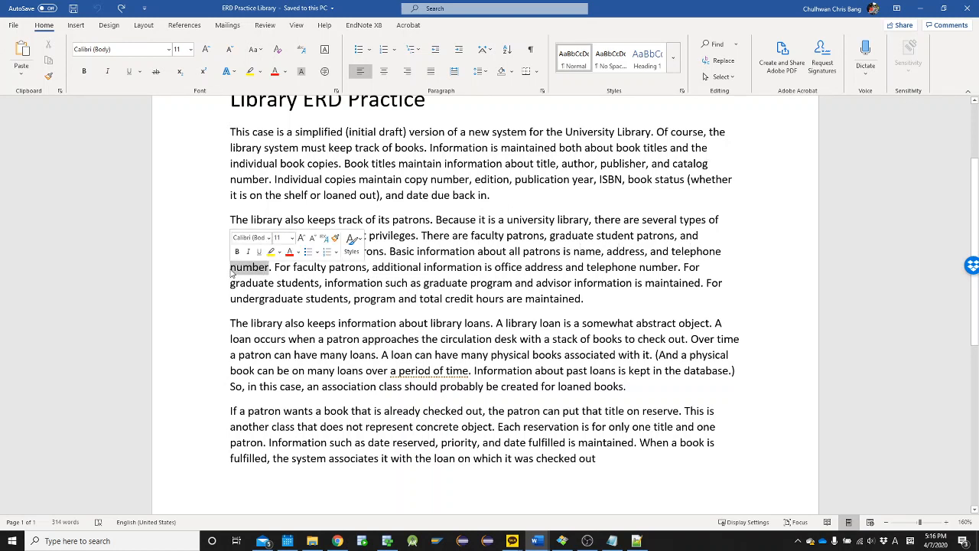
key(alt+Tab)
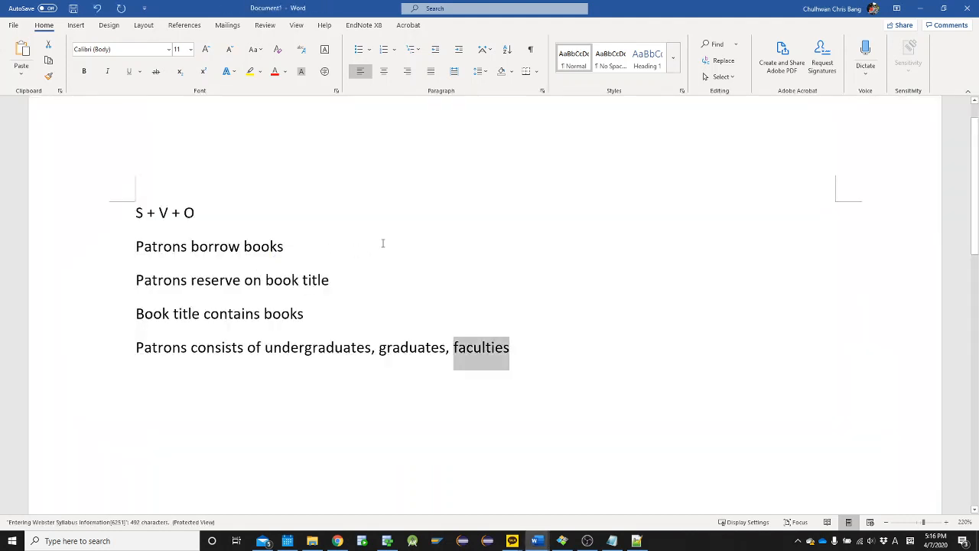
key(alt+Tab)
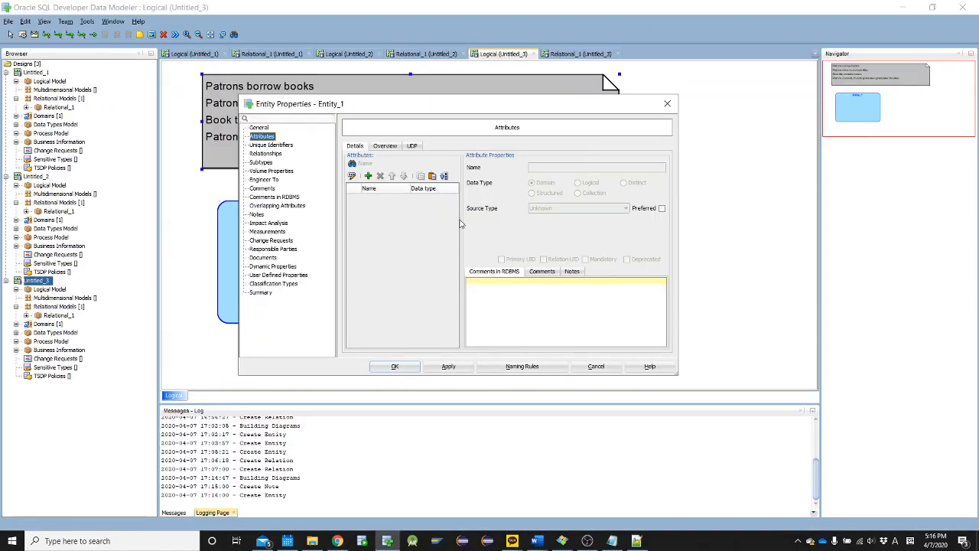
Add the attribute patron_id to the patron entity and mark it as the primary UID
click(368, 176)
text(patron)
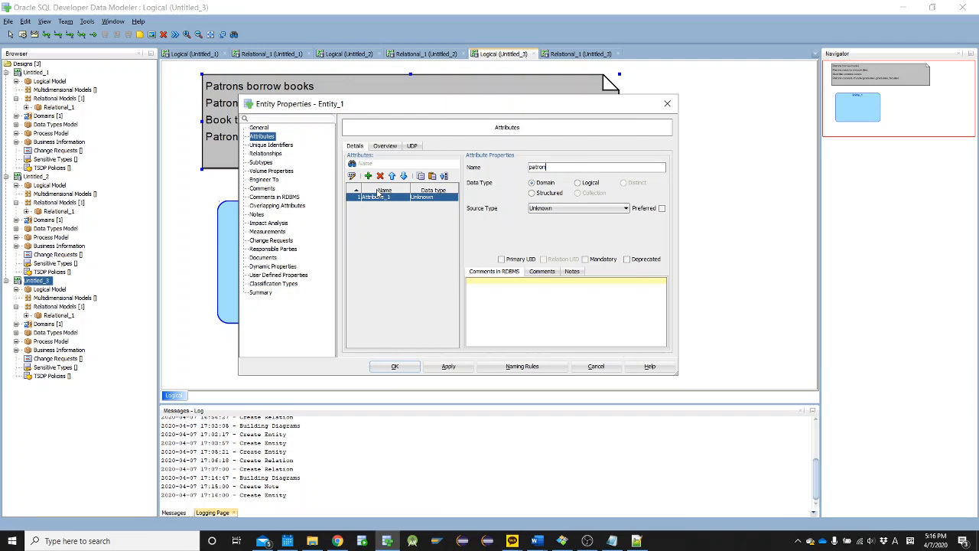
text(_id)
click(502, 259)
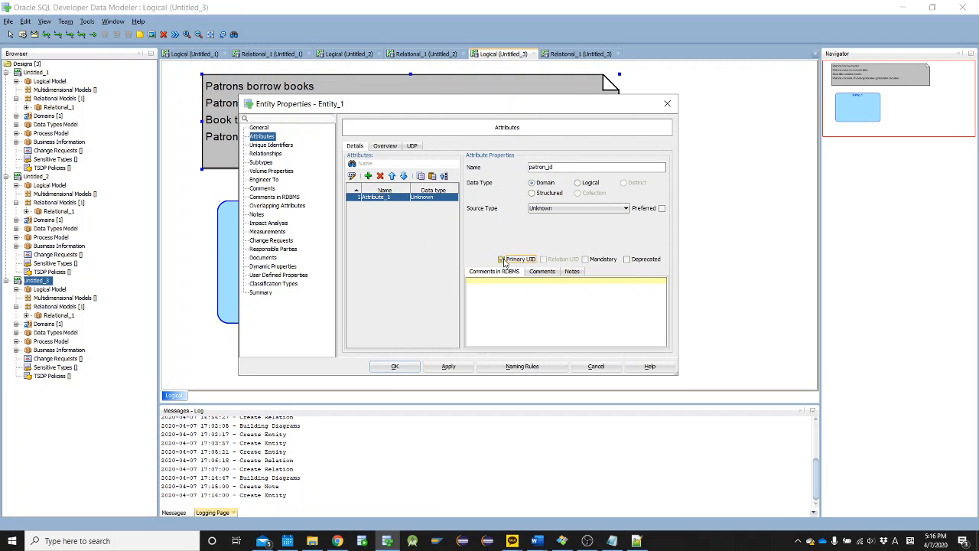
Add a second attribute called name to the patron entity and return to the Library case text for the basic patron information
click(368, 176)
text(nam)
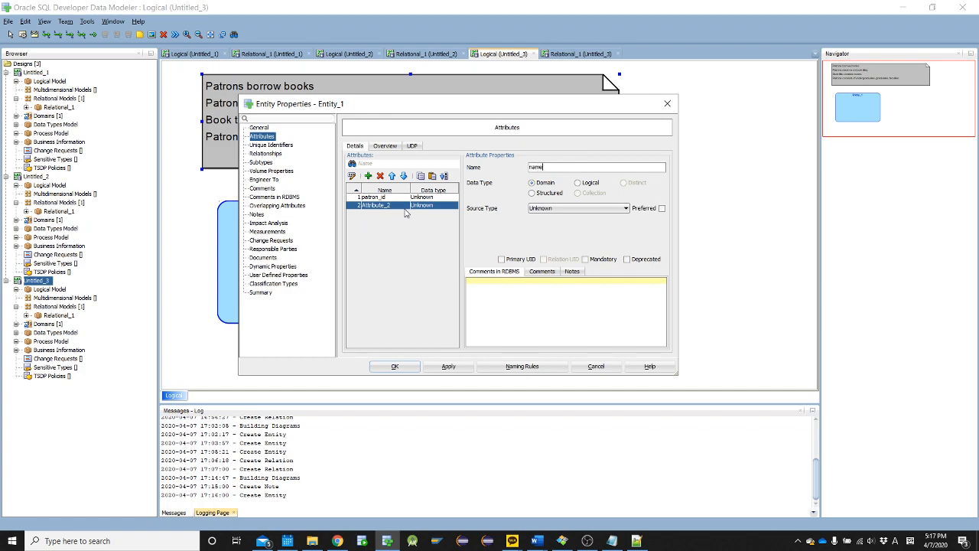
text(e)
key(alt+Tab)
key(alt+Tab)
key(alt+Tab)
key(alt+Tab)
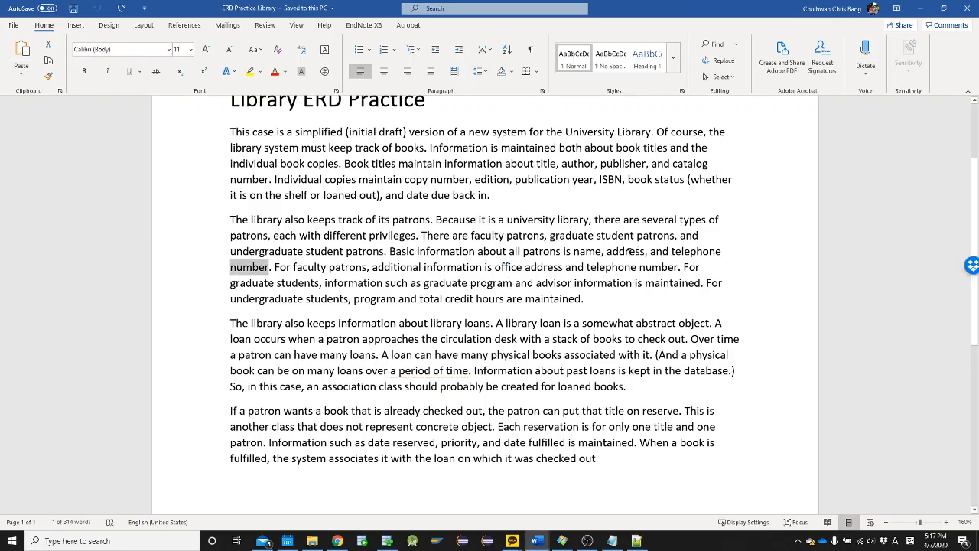
Copy the word "address" from the Library case text and add it as the third attribute of the patron entity
double_click(627, 252)
key(alt+Tab)
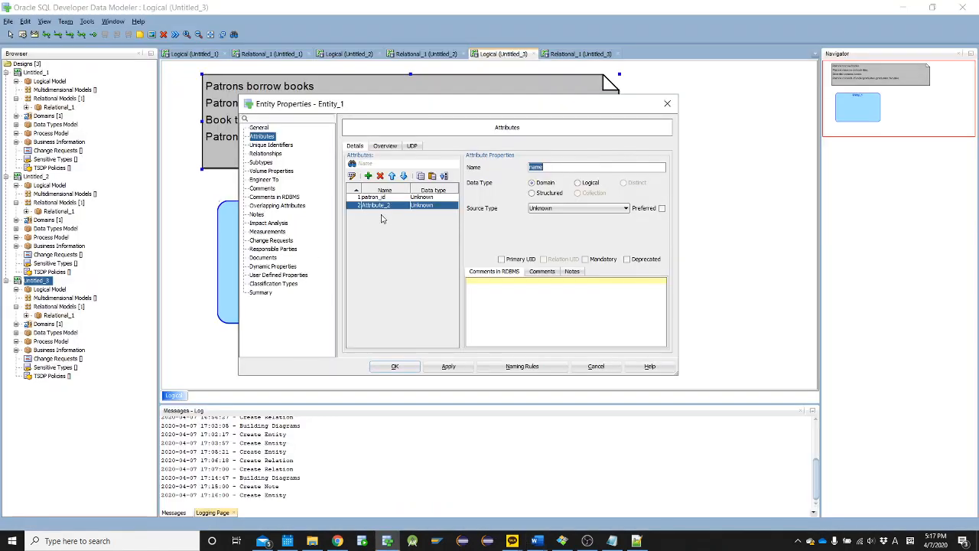
click(368, 176)
key(ctrl+v)
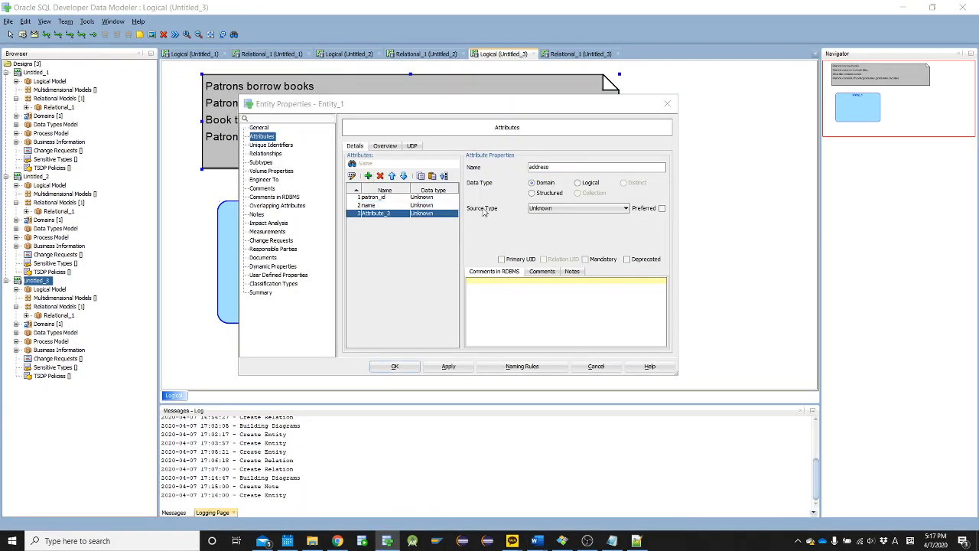
Add a fourth attribute telephone_number to the patron entity, taking the wording from the case text, and accept the entity properties
key(alt+Tab)
drag(679, 251, 249, 266)
key(ctrl+c)
key(alt+Tab)
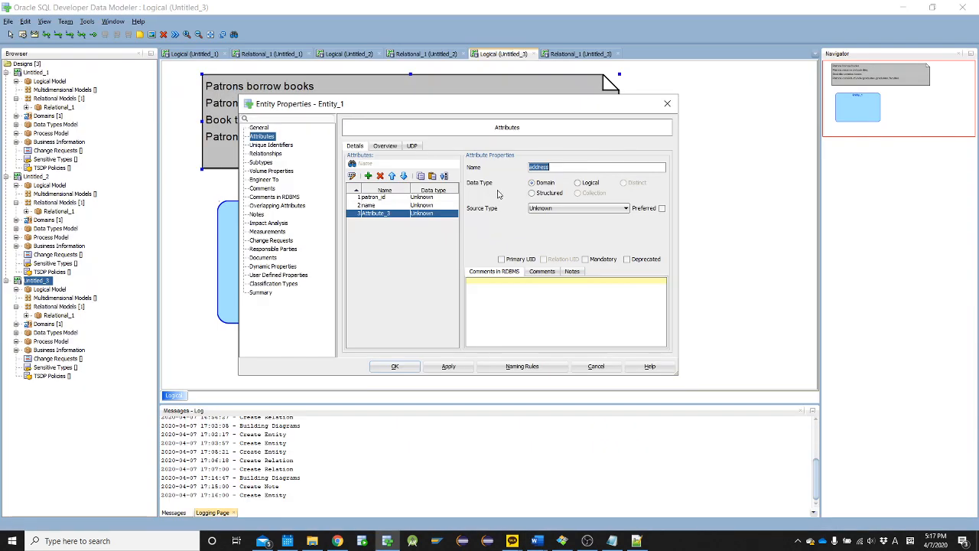
click(368, 176)
key(ctrl+v)
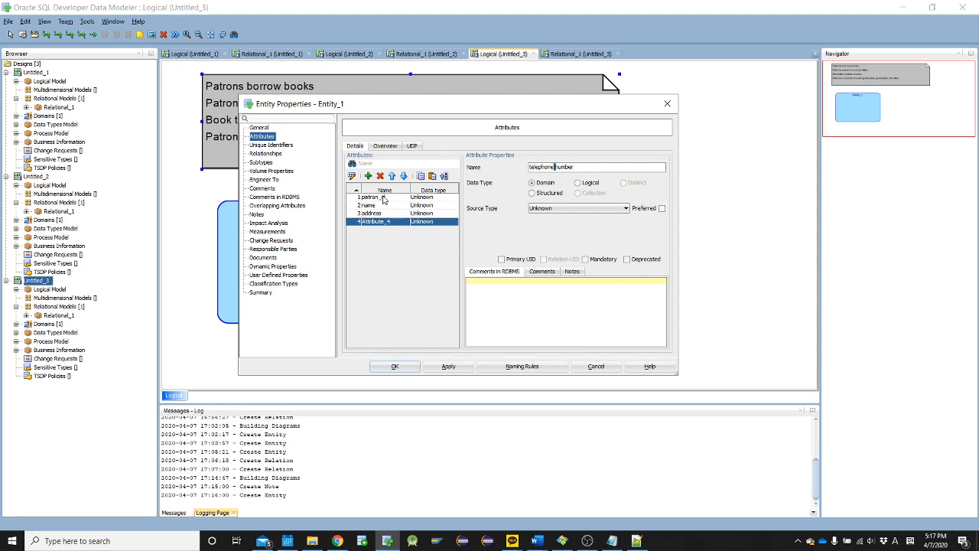
text(_)
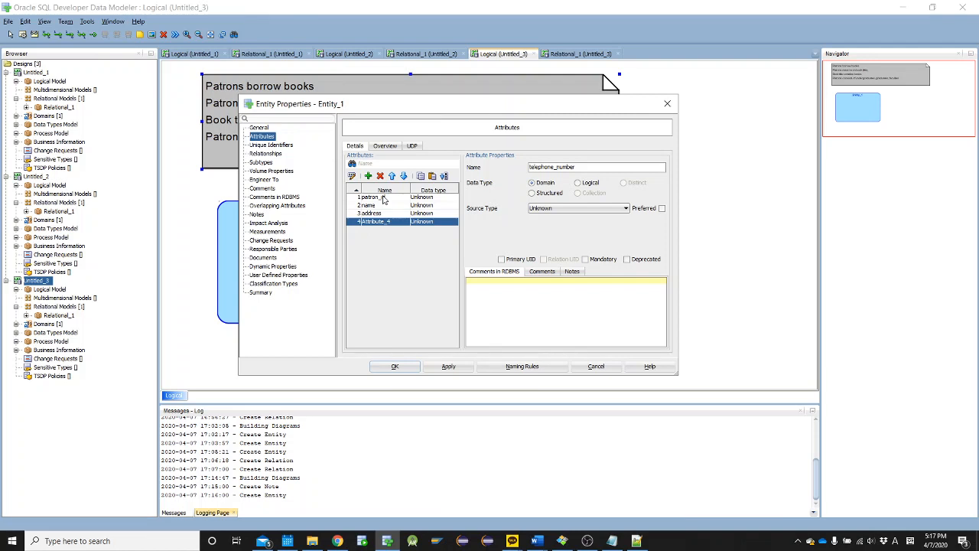
click(394, 367)
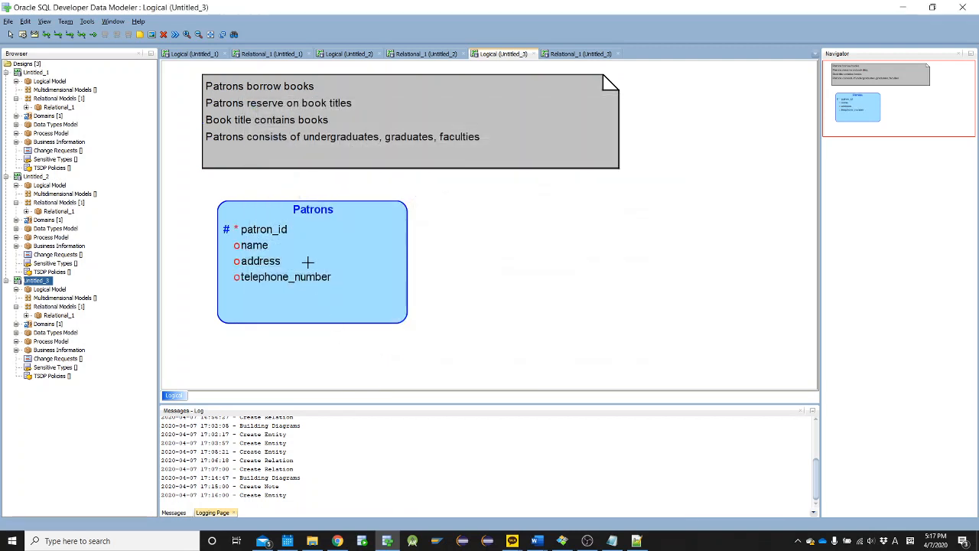
Shrink the height of the Patrons entity so it fits closely around its four attributes
key(alt+Tab)
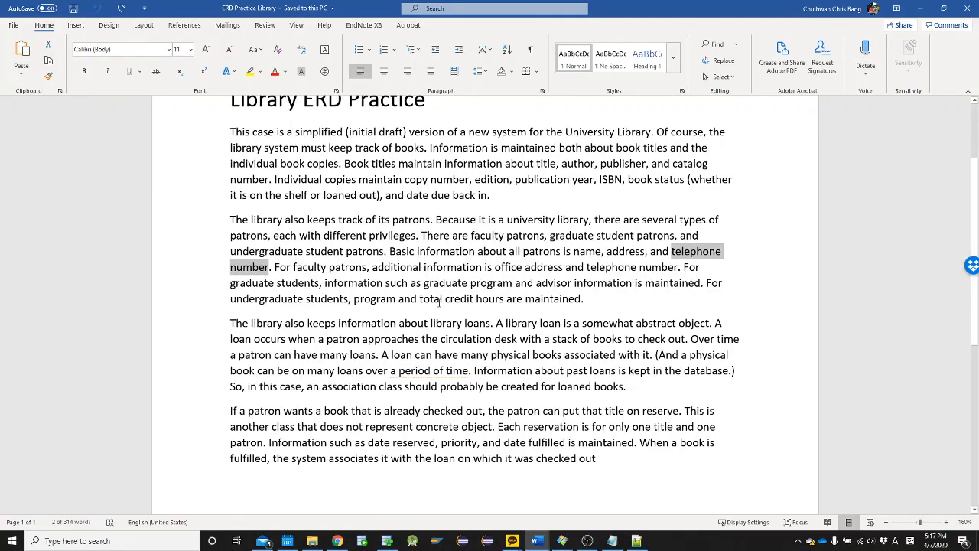
key(alt+Tab)
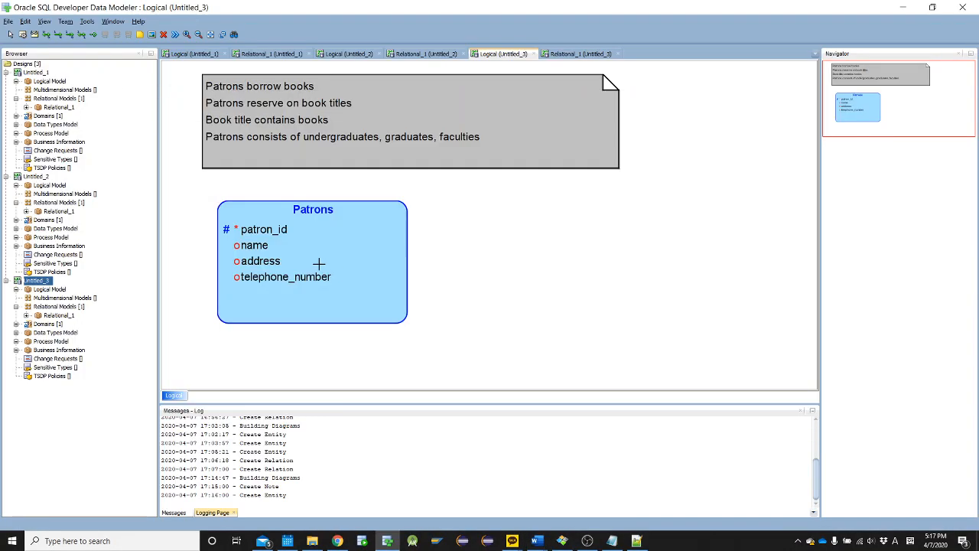
click(306, 312)
drag(313, 324, 313, 301)
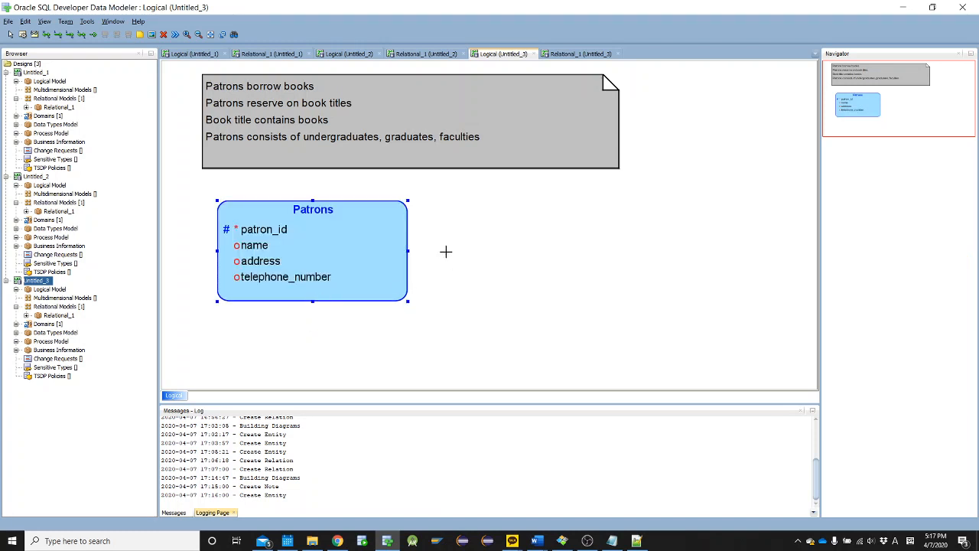
Check the patron types in the Library case text and place a new entity named Faculties beside Patrons
key(alt+Tab)
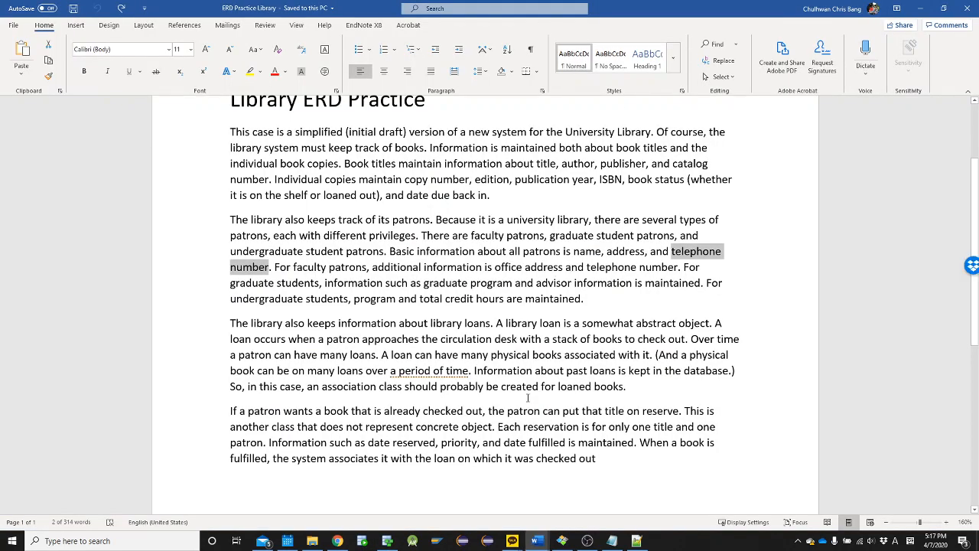
click(568, 354)
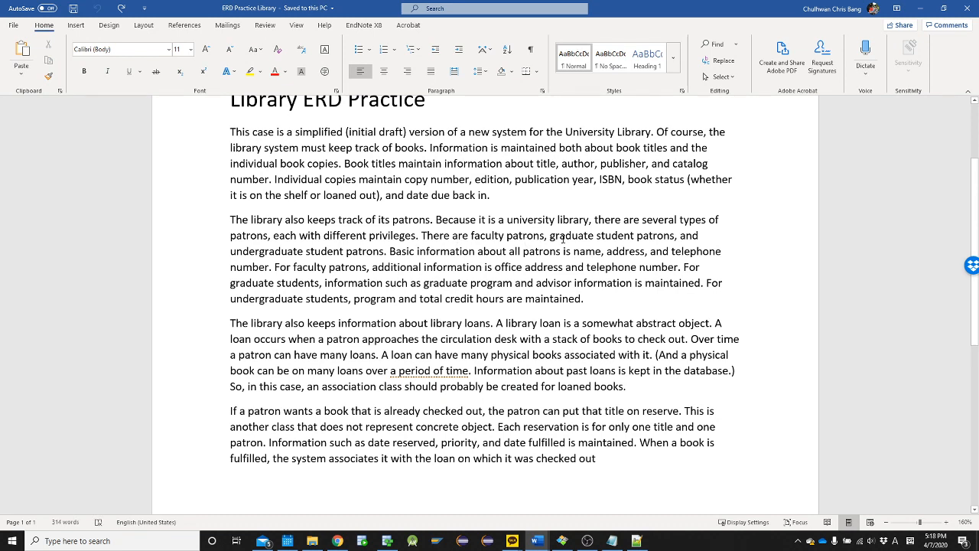
double_click(493, 235)
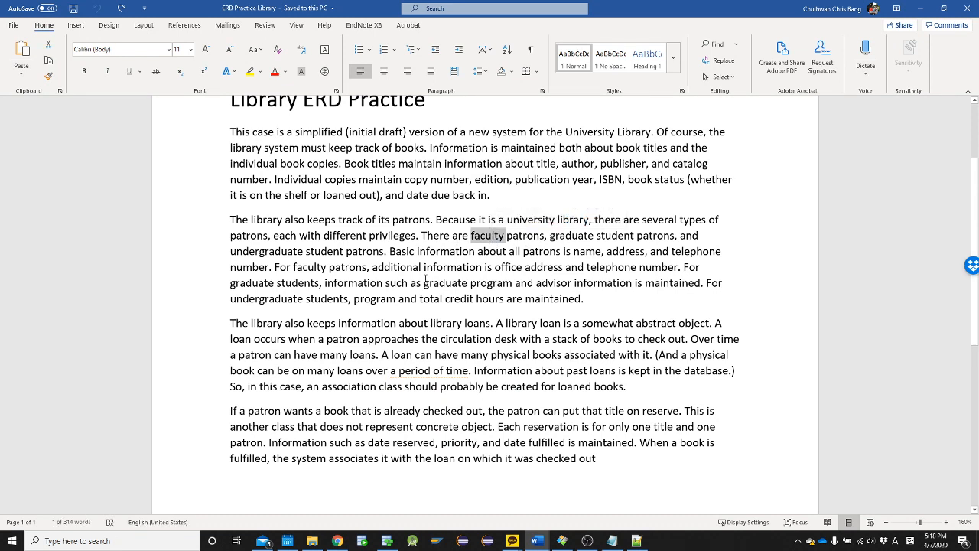
key(alt+Tab)
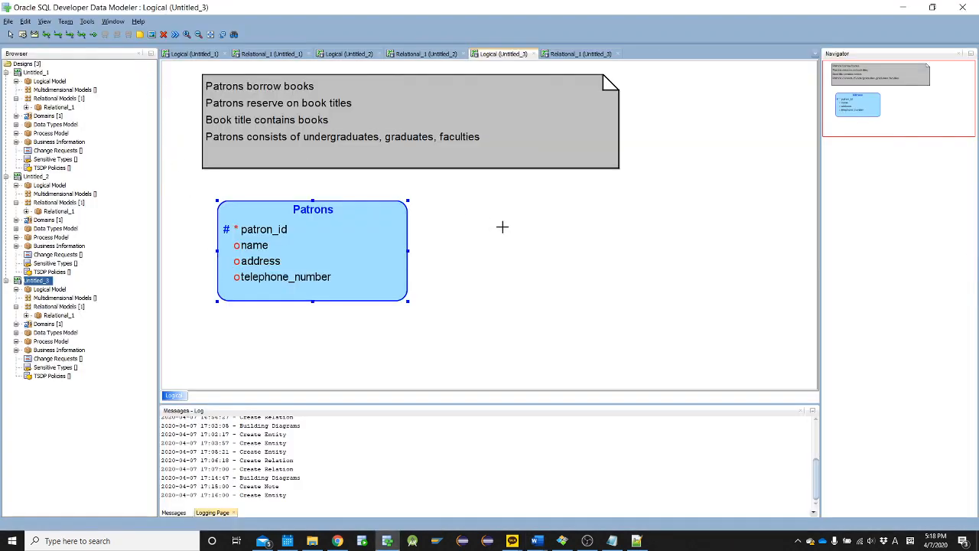
click(466, 211)
text(Faculties)
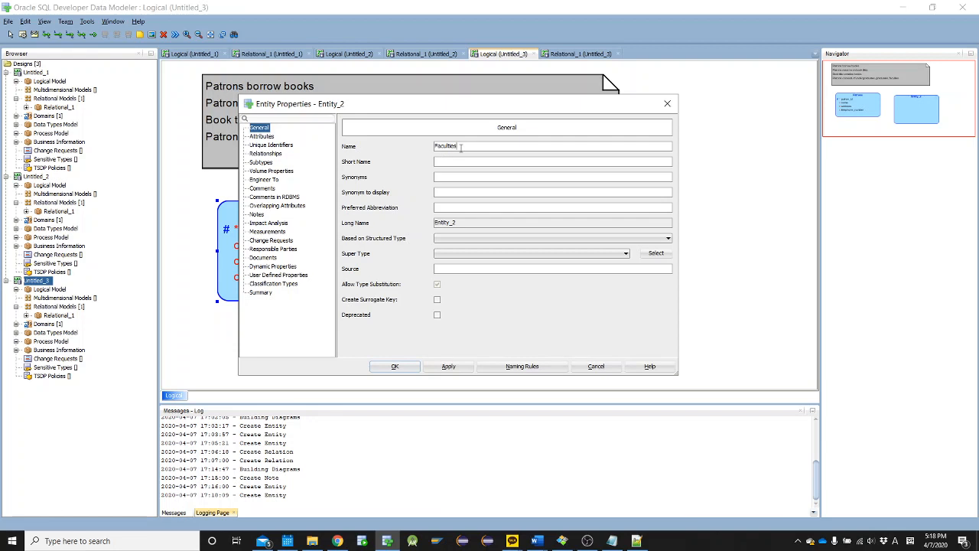
drag(435, 146, 461, 147)
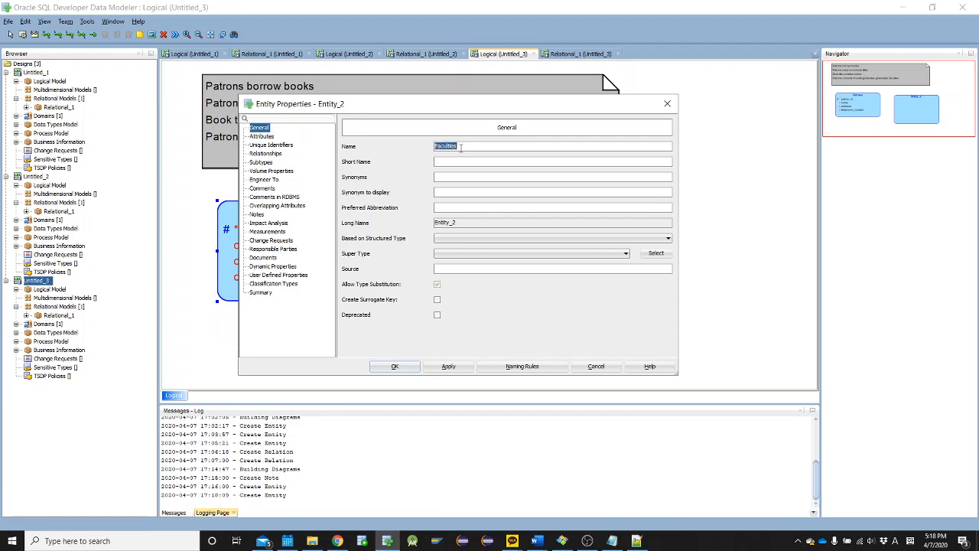
click(462, 208)
Set Patrons as the super type of the Faculties entity and accept the properties
click(457, 253)
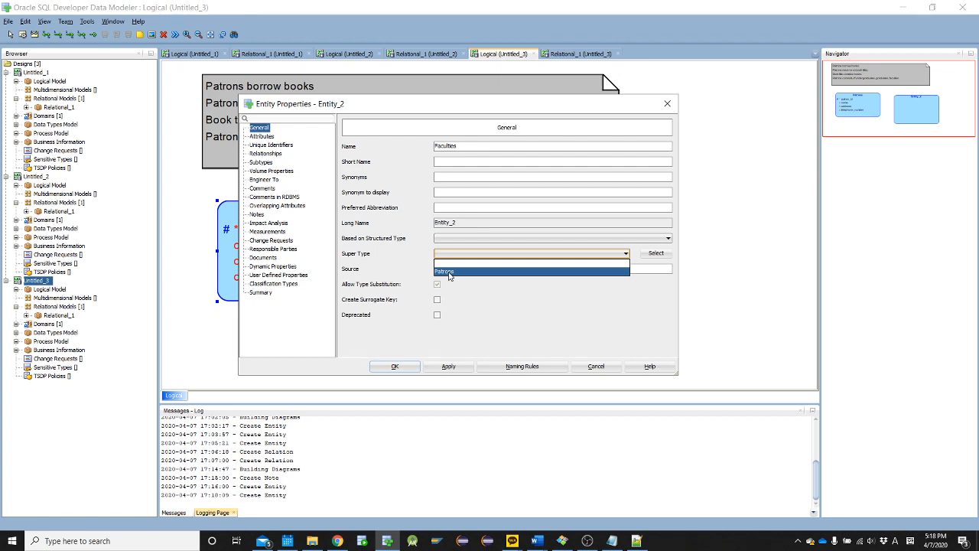
click(449, 273)
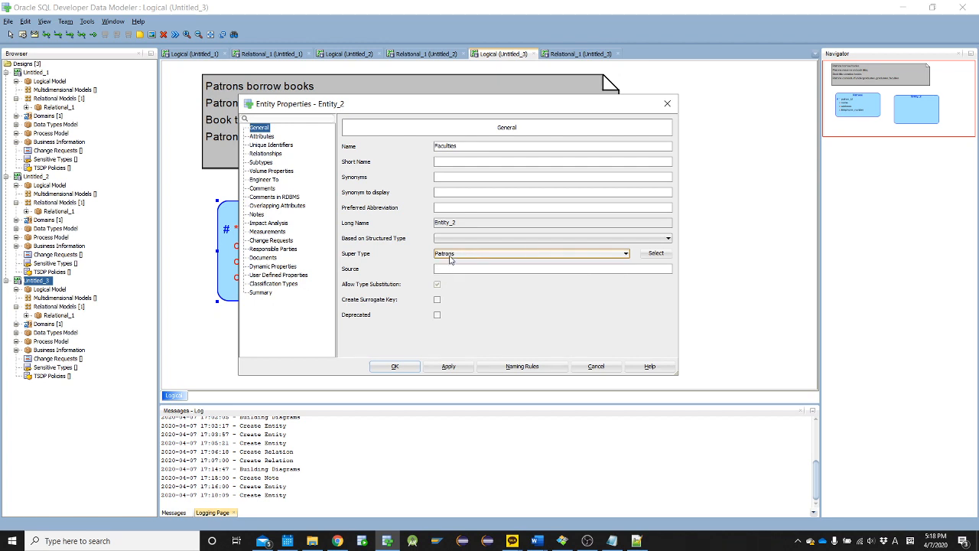
double_click(440, 145)
click(485, 147)
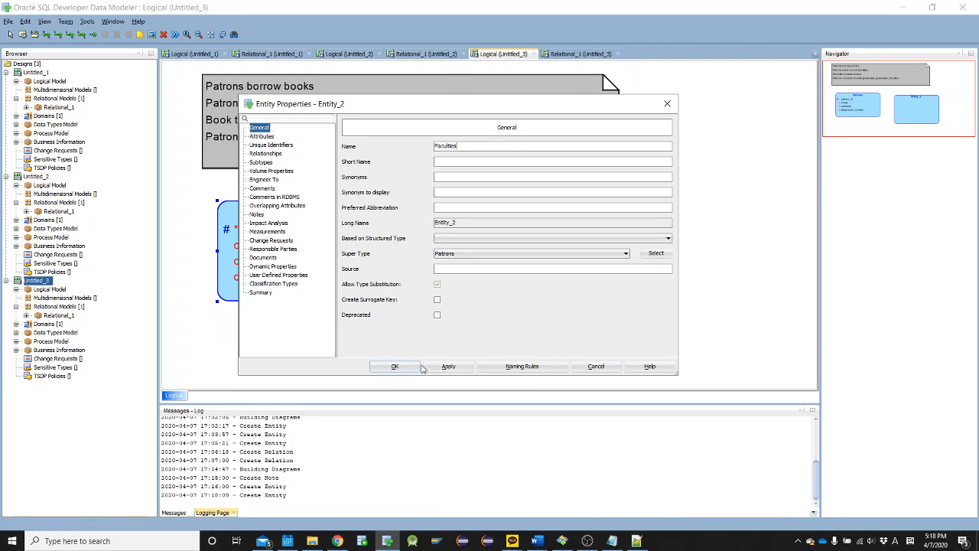
click(396, 368)
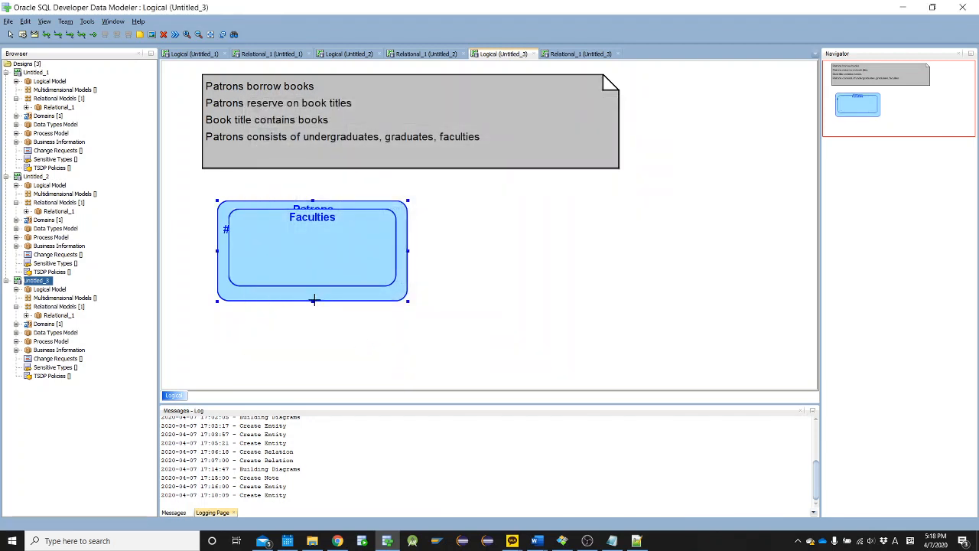
Enlarge the Patrons entity just below the note and place the nested Faculties entity beneath the telephone_number attribute
drag(313, 300, 314, 344)
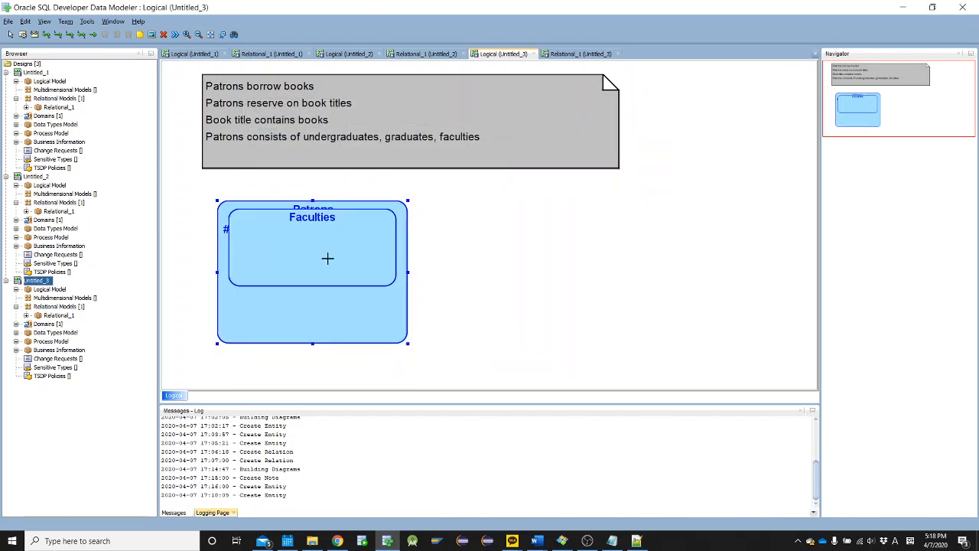
click(326, 269)
drag(326, 269, 323, 313)
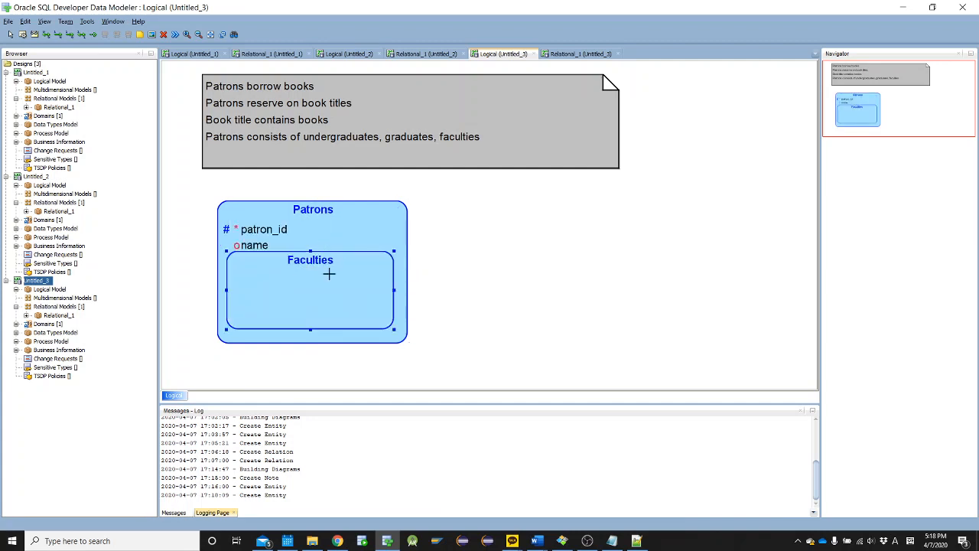
drag(344, 275, 502, 269)
drag(296, 261, 321, 278)
click(312, 339)
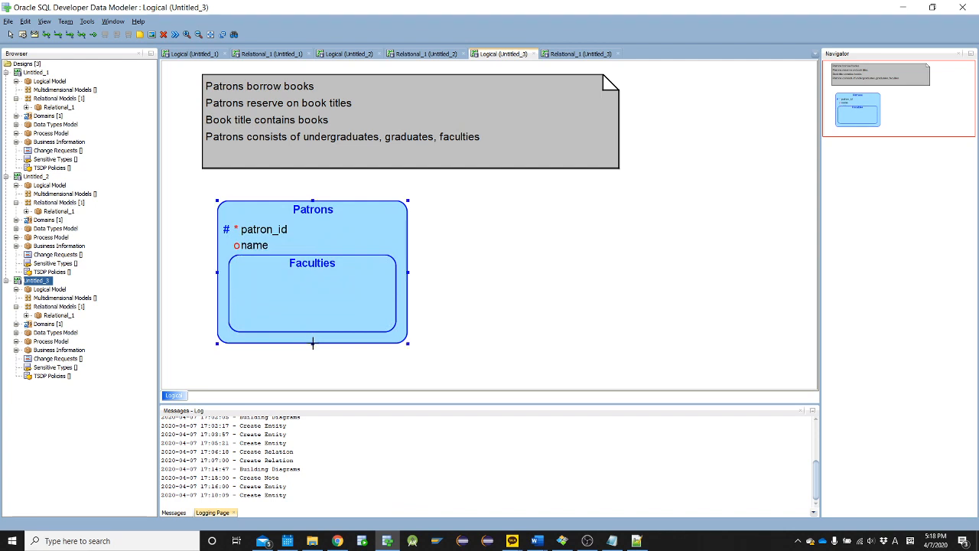
drag(314, 346, 311, 388)
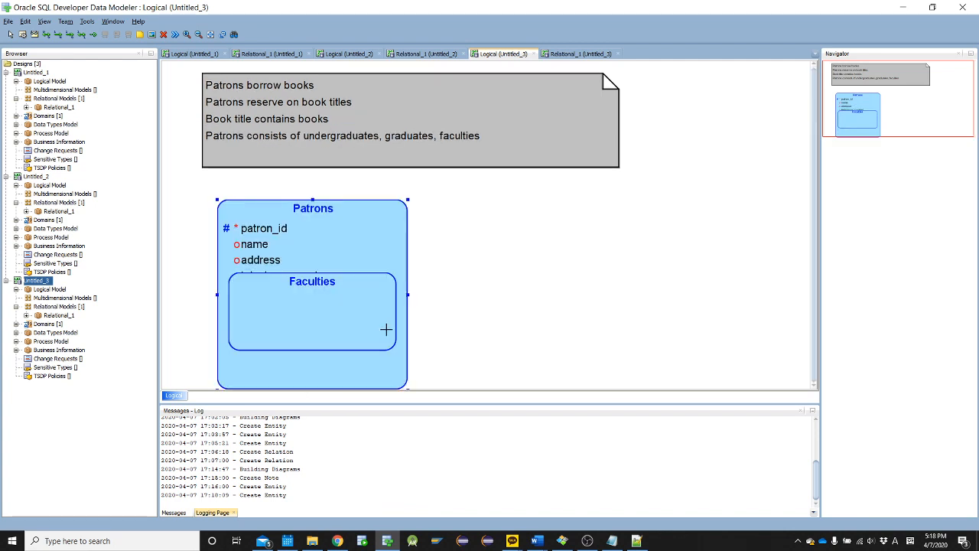
drag(339, 313, 338, 342)
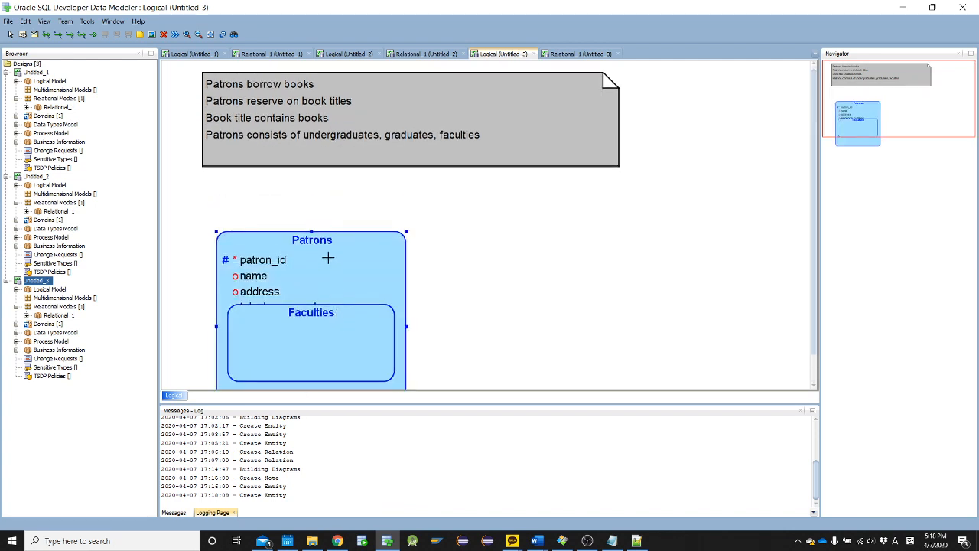
drag(328, 257, 327, 208)
mouse_move(310, 297)
mouse_down()
mouse_move(317, 291)
mouse_move(308, 308)
mouse_move(310, 295)
mouse_up()
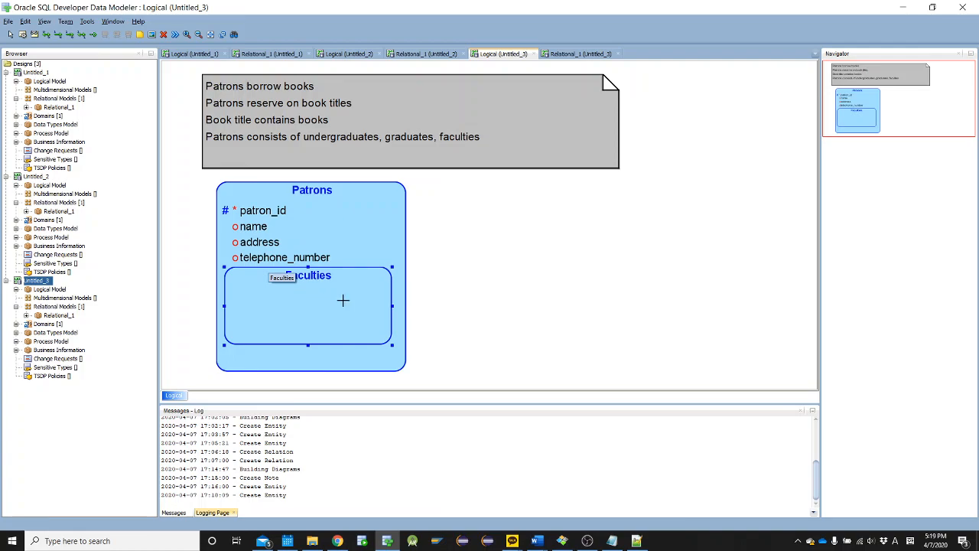
Copy "office address" from the faculty patron details in the Library case text in Word, and return to the data model
key(alt+Tab)
key(alt+Tab)
key(alt+Tab)
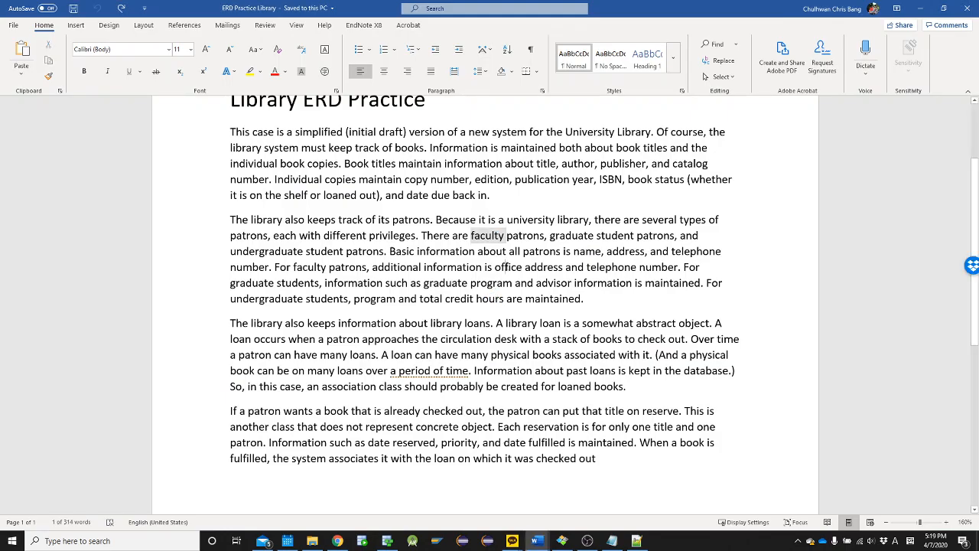
click(504, 267)
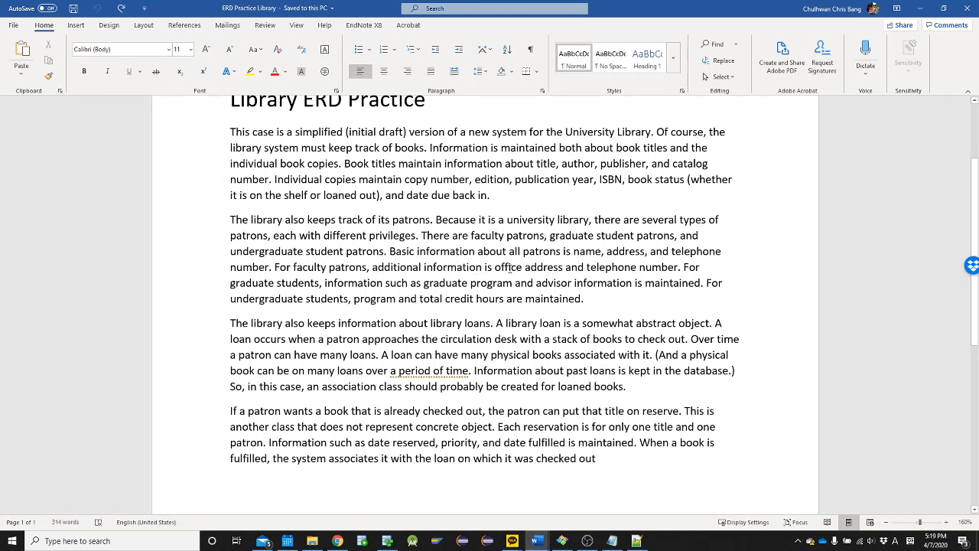
drag(508, 267, 566, 267)
key(ctrl+c)
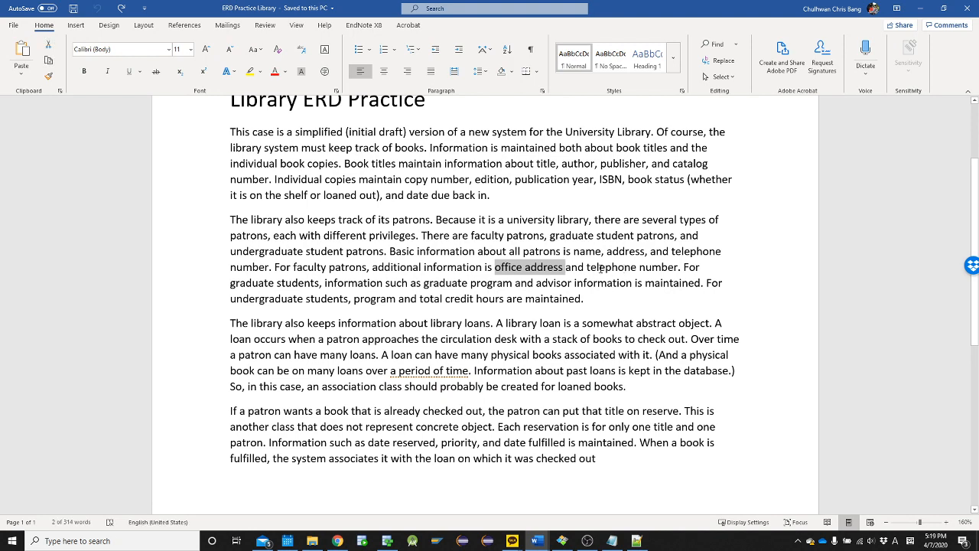
key(alt+Tab)
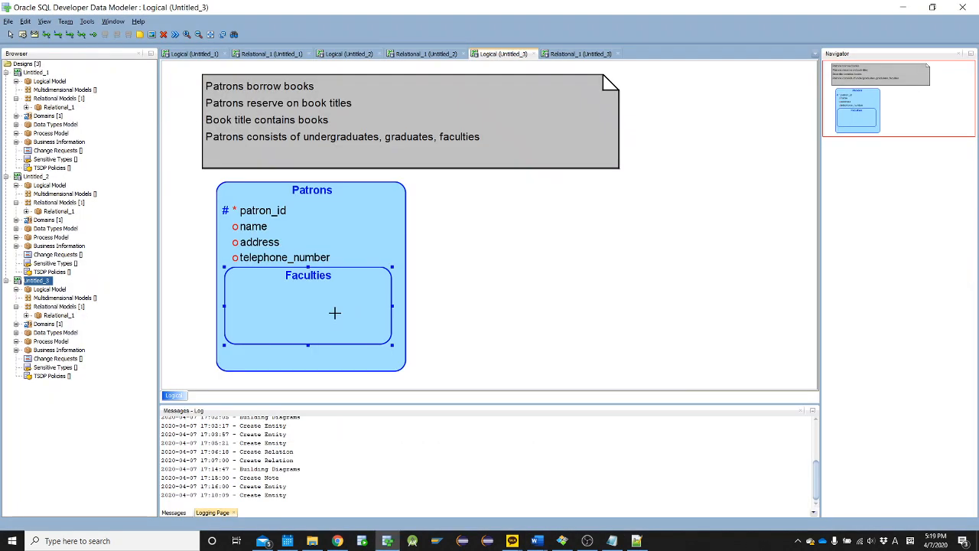
Add the attribute office_address to the Faculties entity
double_click(280, 313)
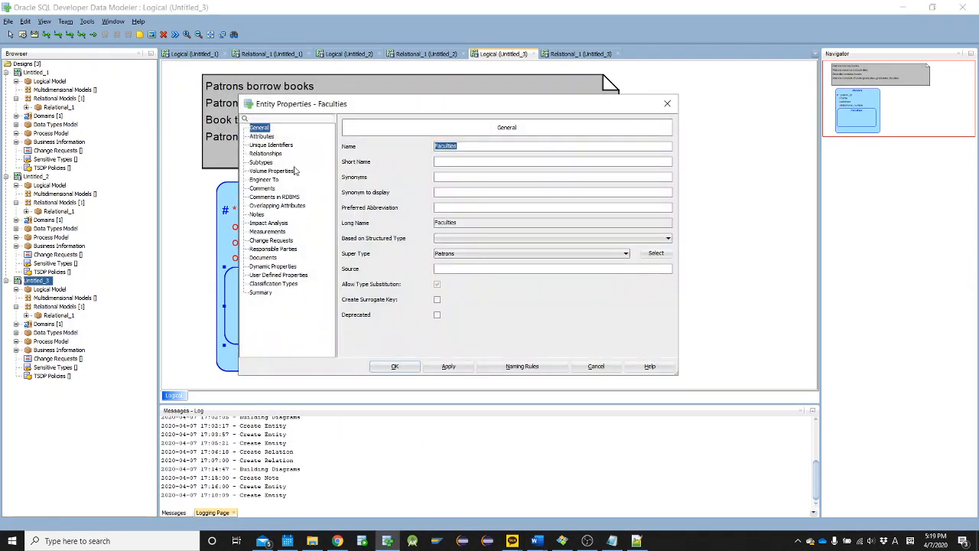
click(263, 136)
click(371, 175)
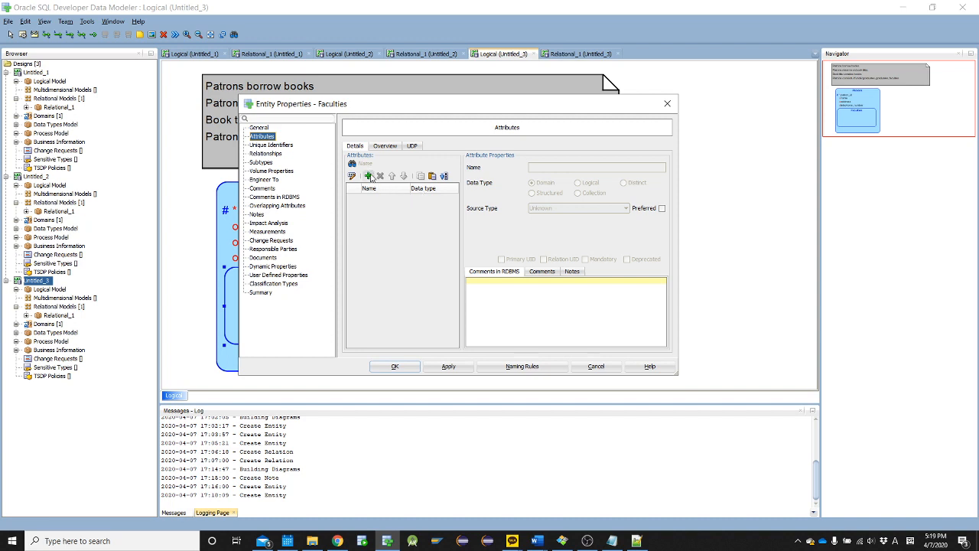
key(ctrl+v)
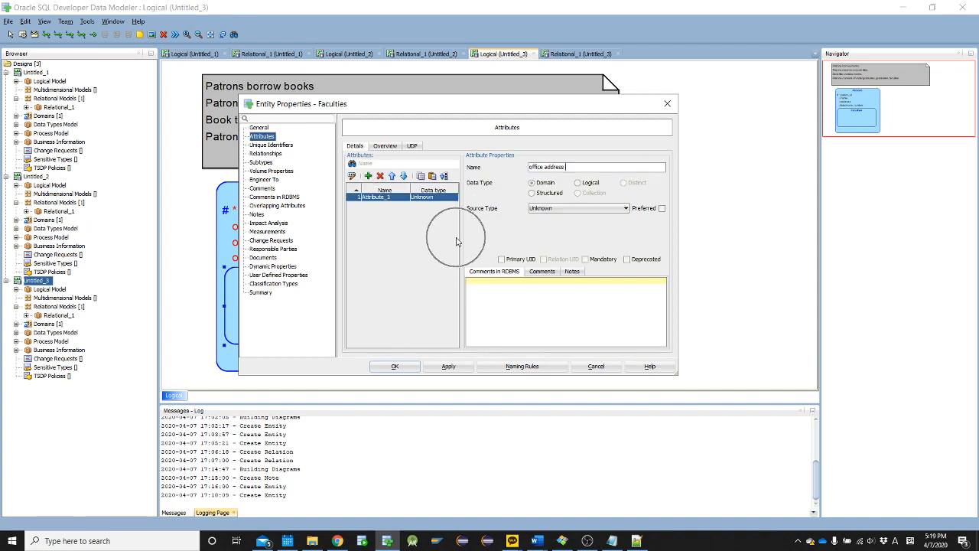
key(BackSpace)
text(_)
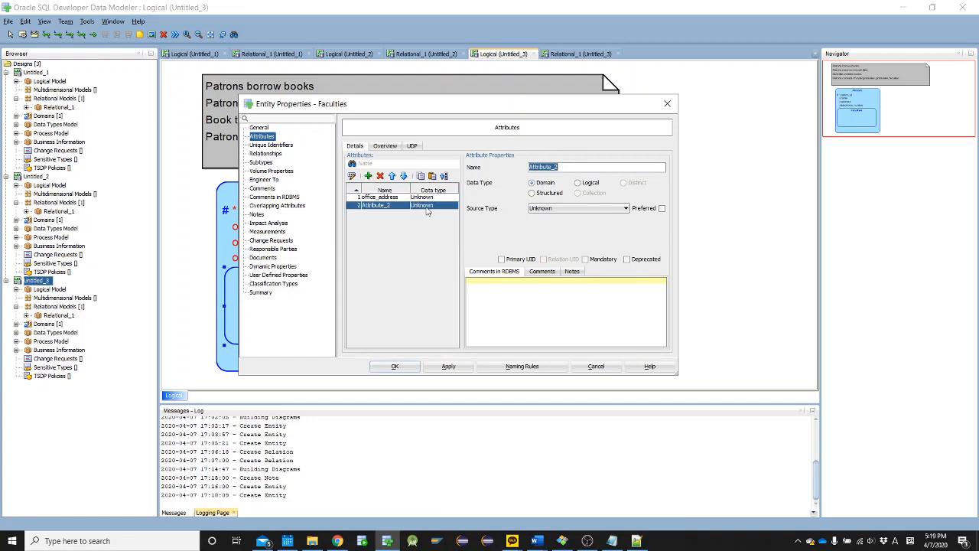
Copy "telephone number" from the faculty patron details in the Library case text in Word, and return to the data model
key(alt+Tab)
click(614, 267)
double_click(613, 267)
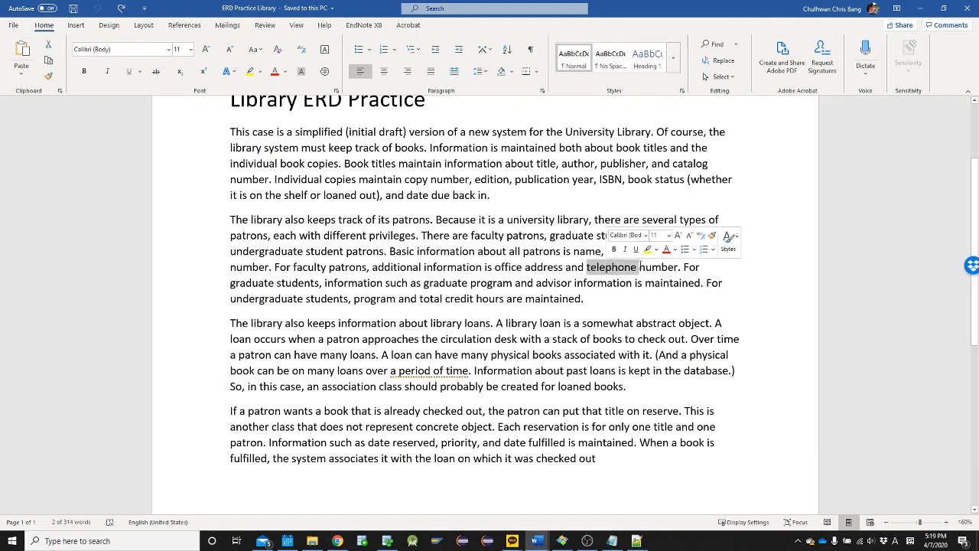
shift+click(662, 267)
key(ctrl+c)
key(alt+Tab)
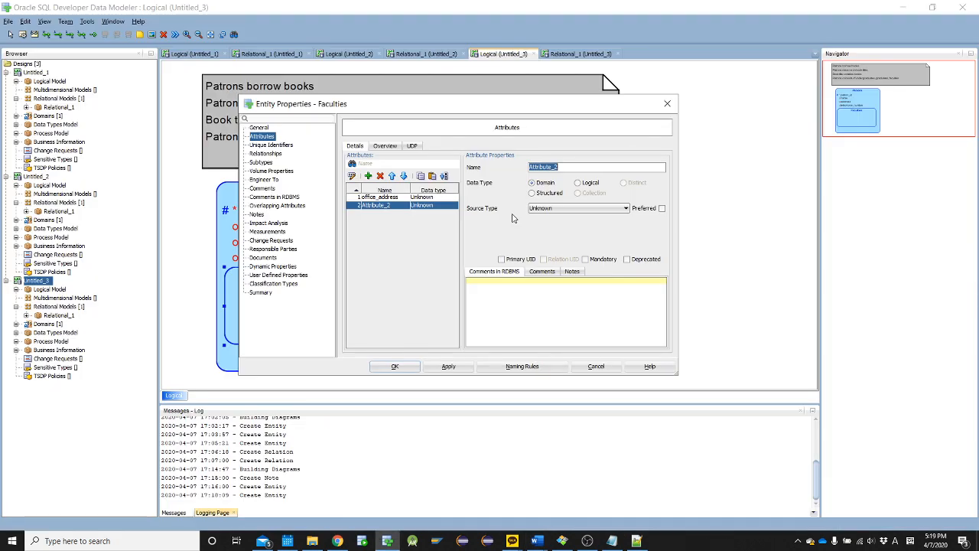
Name the second Faculties attribute office_telephone_number and accept the entity properties
key(ctrl+v)
text(office_)
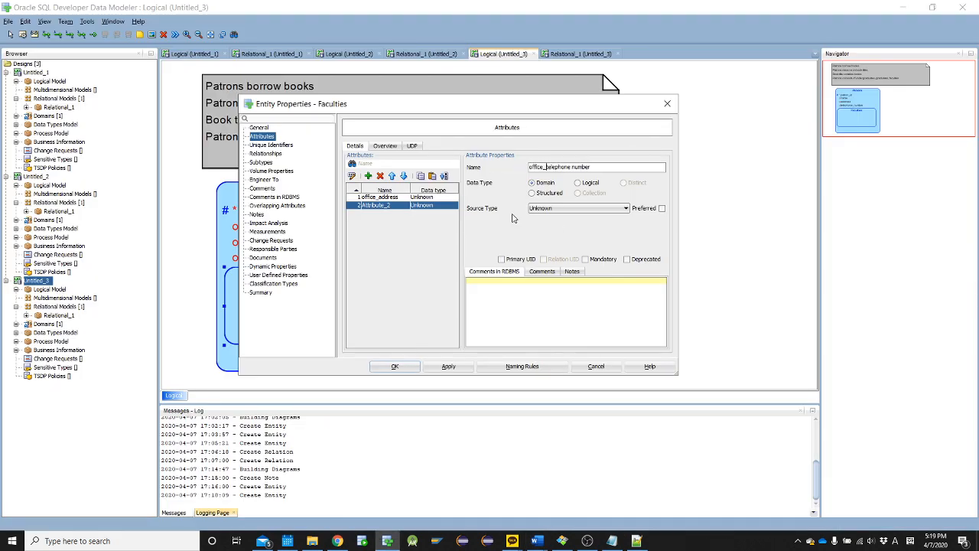
text(_)
click(396, 367)
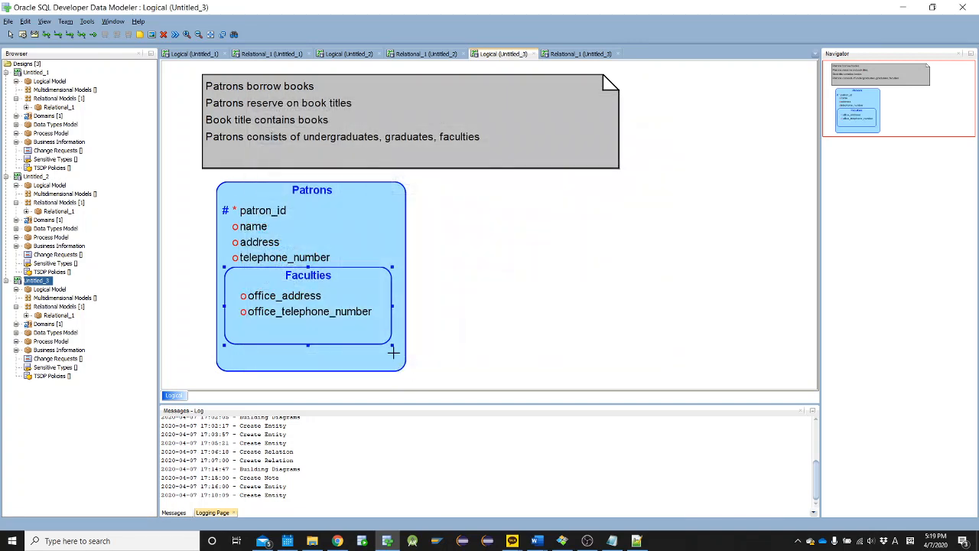
Copy "graduate students" from the patron details in the Library case text in Word, and return to the data model
key(alt+Tab)
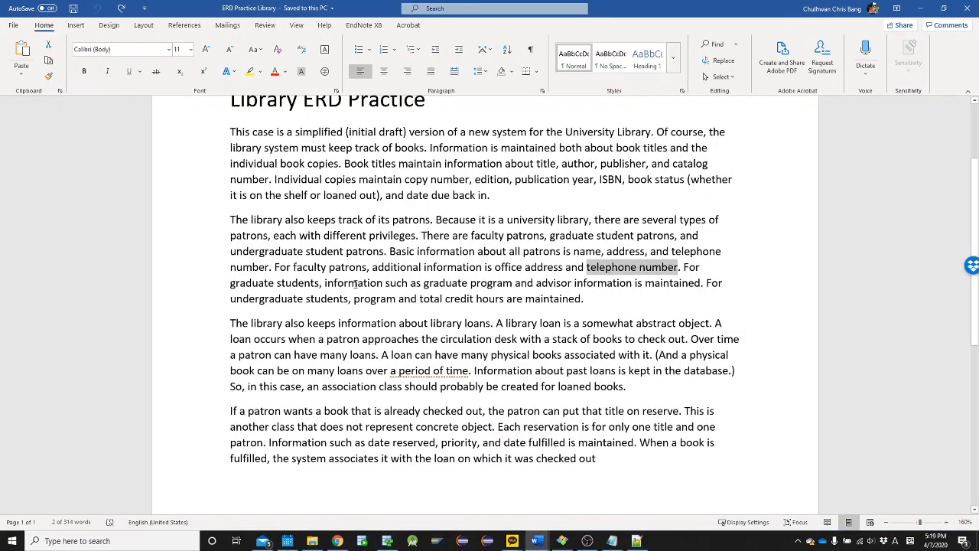
click(254, 283)
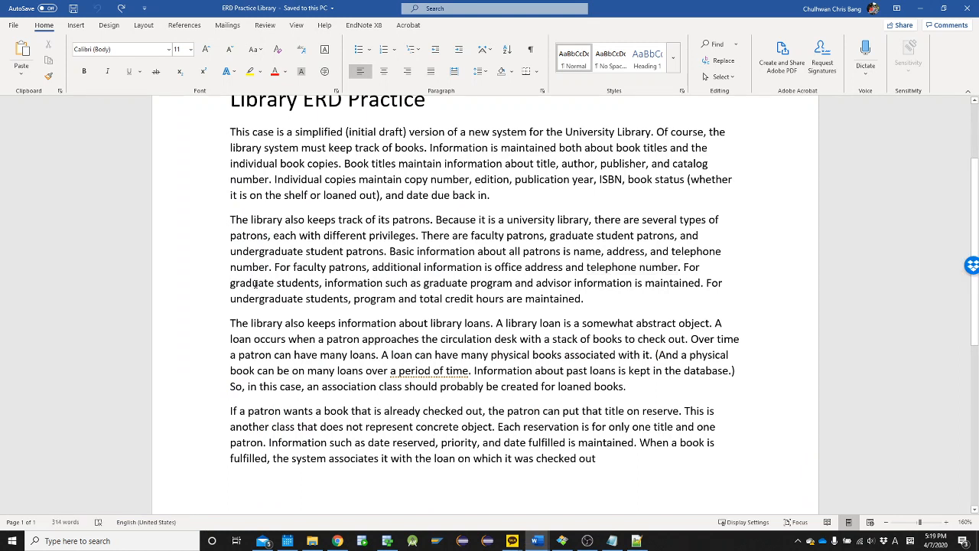
drag(254, 283, 288, 286)
key(ctrl+c)
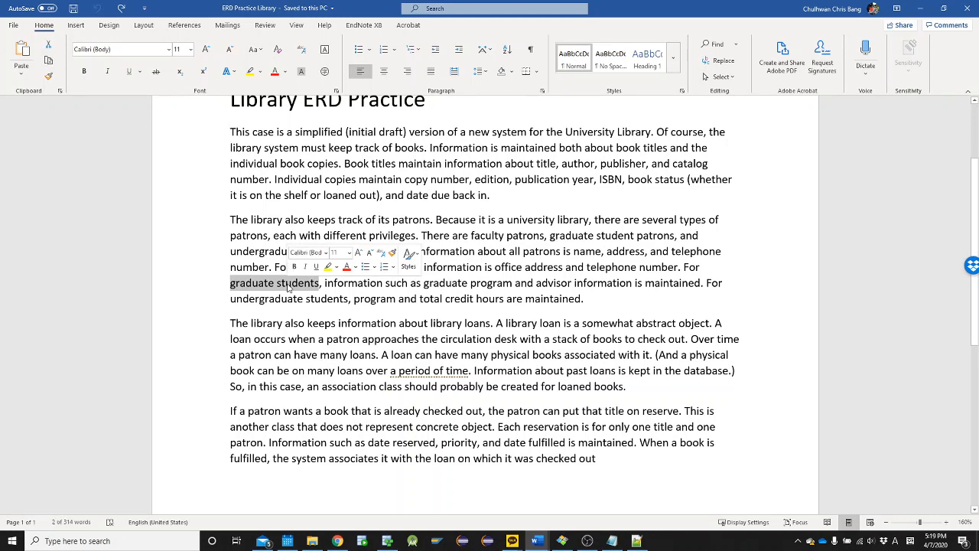
key(alt+Tab)
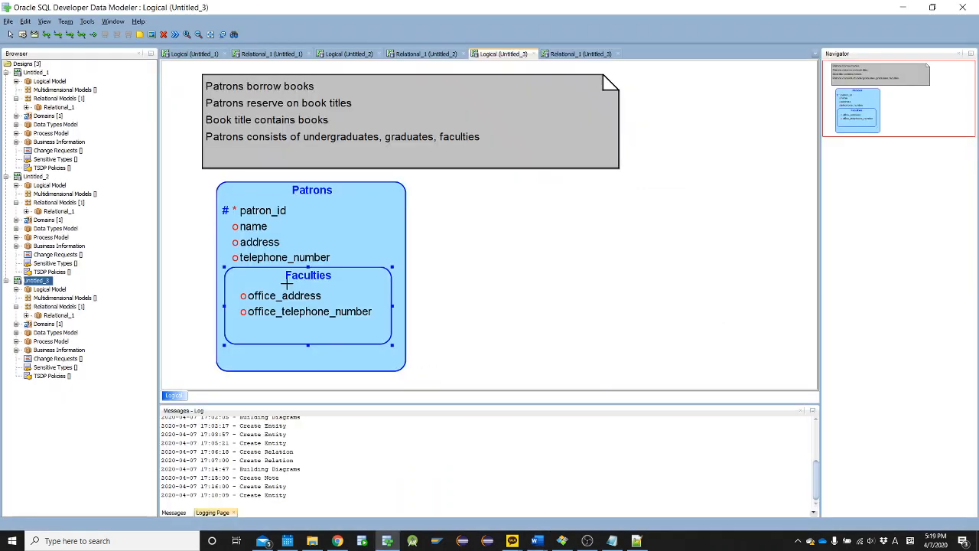
Create a new entity beside Patrons and name it Graduate_students
click(465, 200)
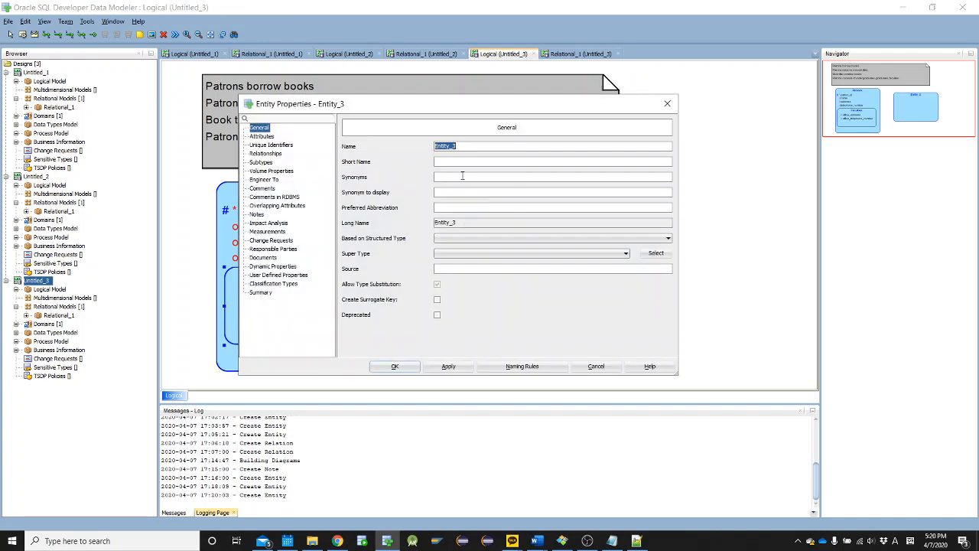
key(ctrl+v)
text(_)
key(ctrl+a)
text(G)
key(ctrl+z)
key(Delete)
text(G_)
Set Patrons as the super type of the Graduate_students entity and accept the properties
click(468, 252)
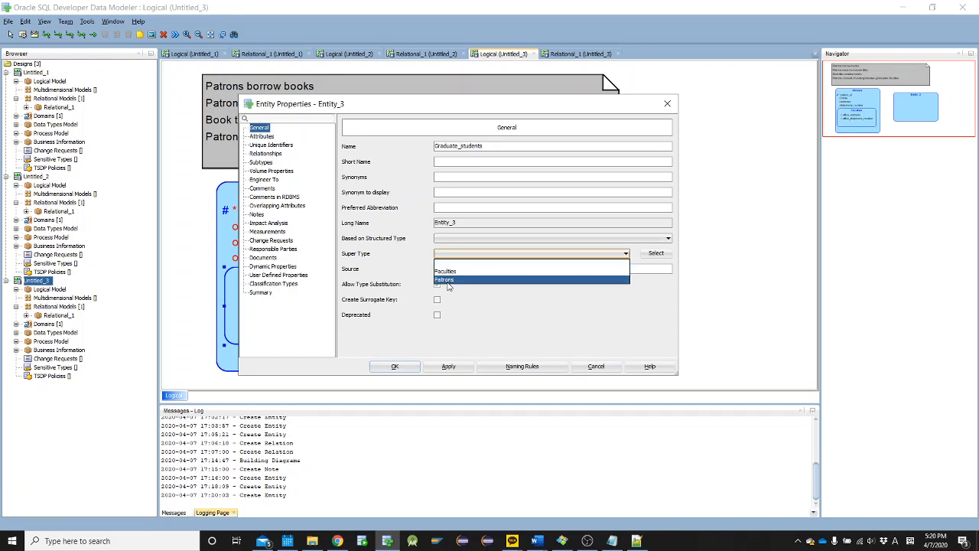
click(449, 280)
click(395, 367)
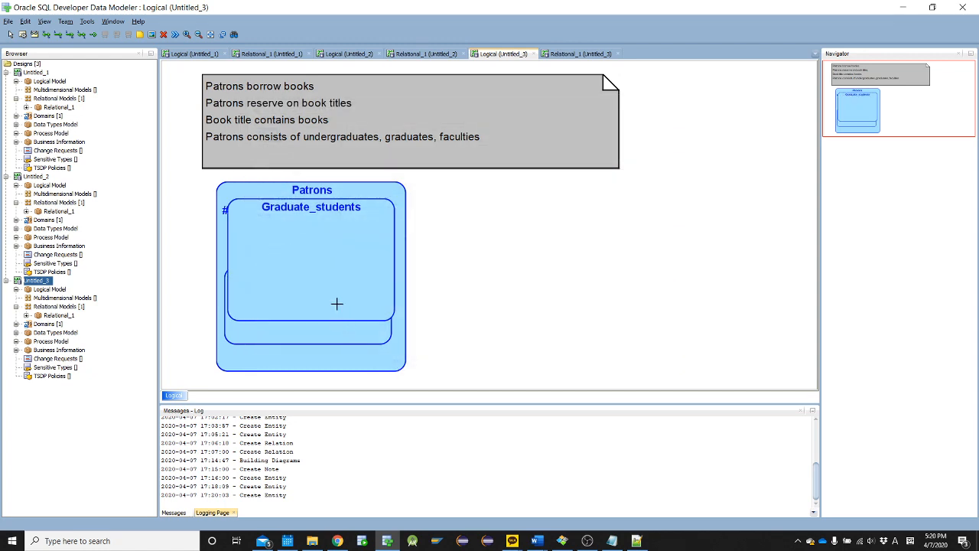
Widen the Patrons entity beneath the note, narrow Faculties slightly, and place Graduate_students on the right side inside Patrons
click(396, 358)
drag(406, 372, 520, 403)
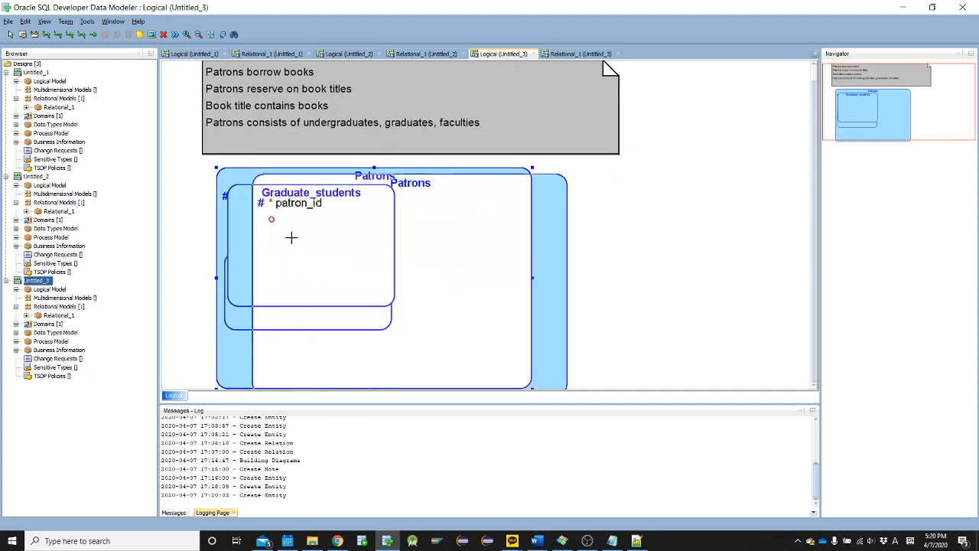
drag(291, 238, 296, 243)
click(279, 203)
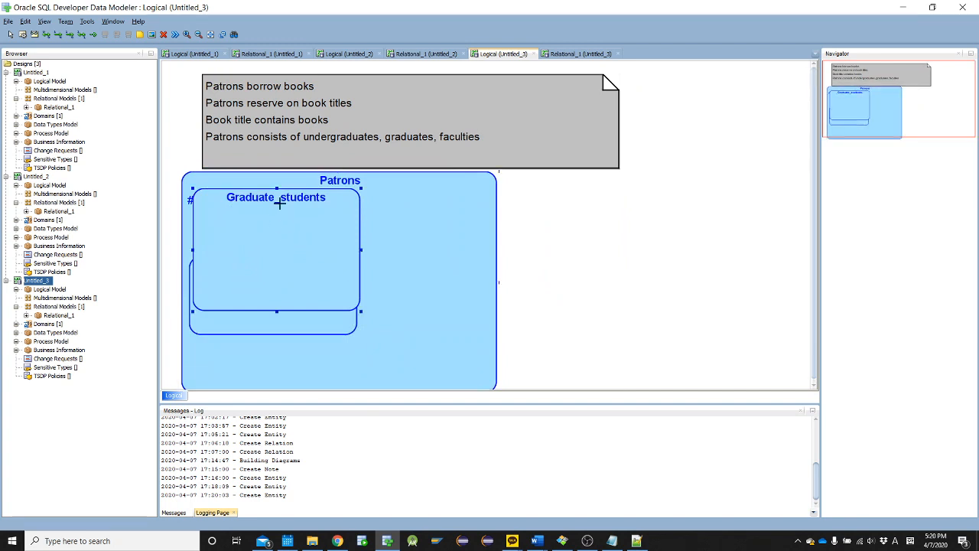
drag(280, 202, 406, 269)
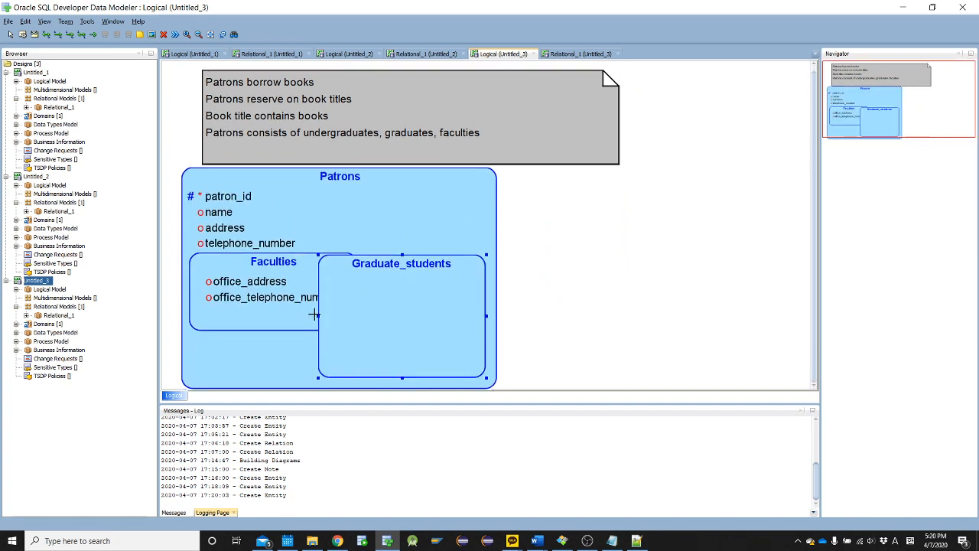
click(292, 305)
drag(359, 290, 409, 253)
click(388, 301)
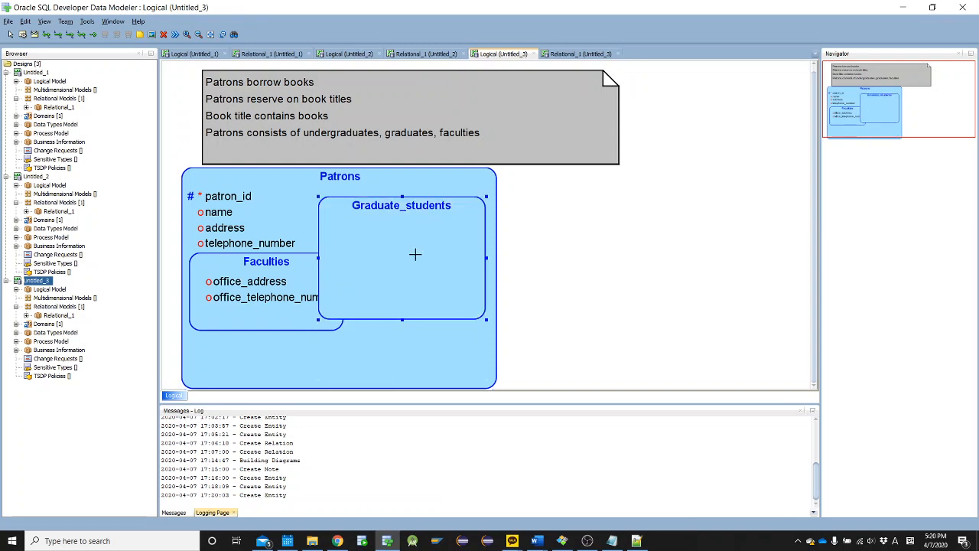
Add the attribute graduate_program to the Graduate_students entity, copying the term from the Library case text in Word
double_click(417, 255)
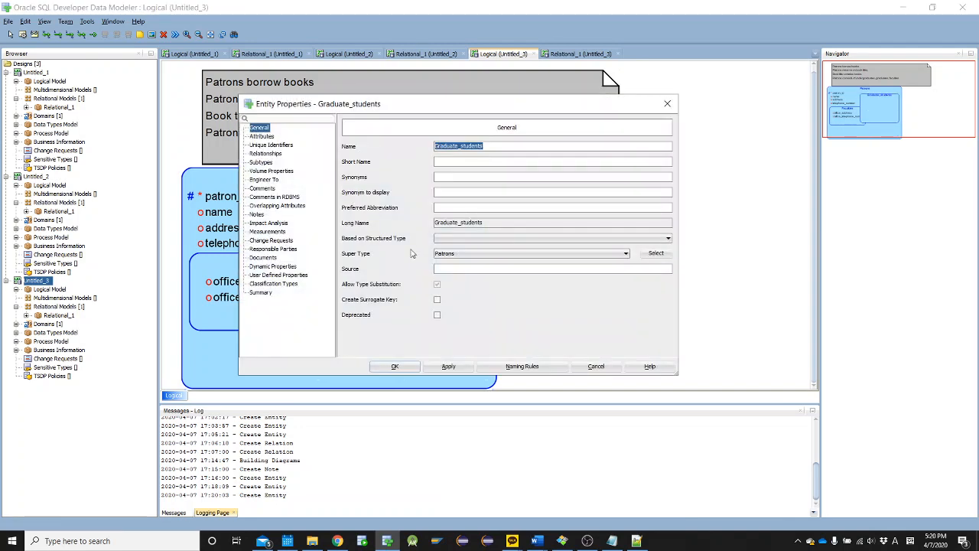
click(264, 137)
key(alt+Tab)
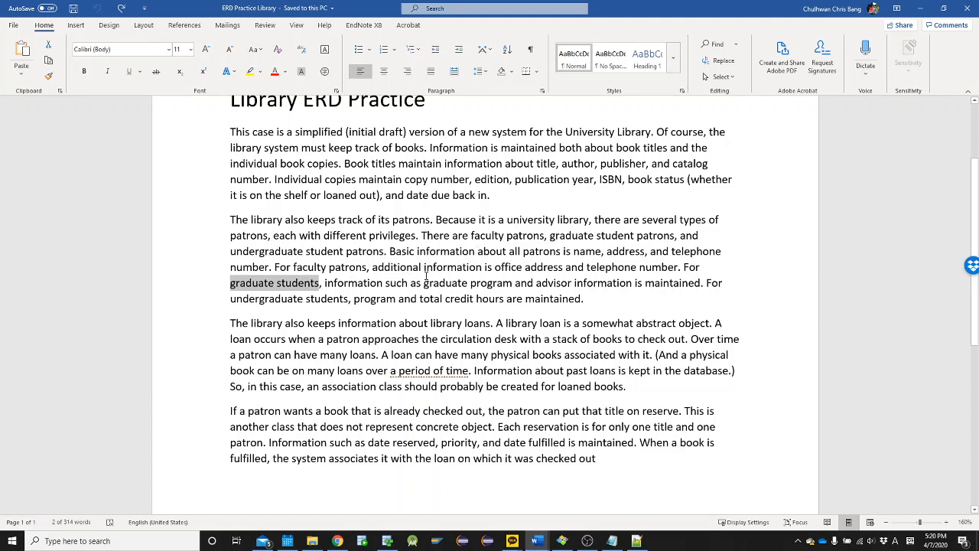
drag(425, 283, 483, 282)
key(ctrl+c)
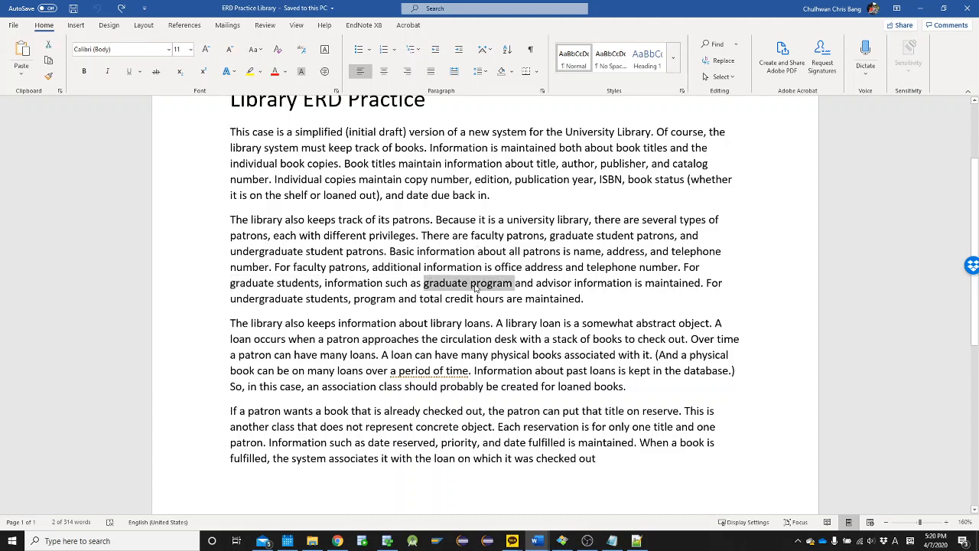
key(alt+Tab)
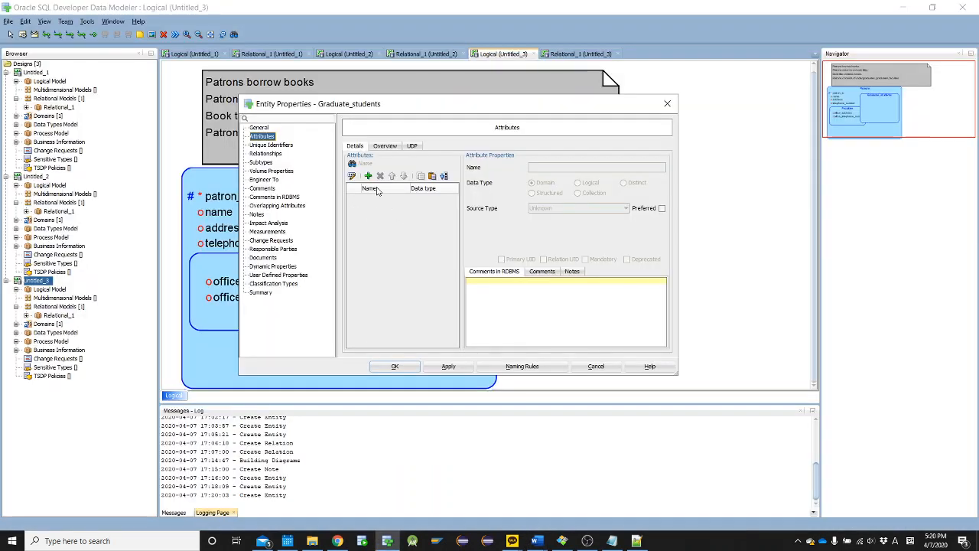
click(372, 178)
key(ctrl+v)
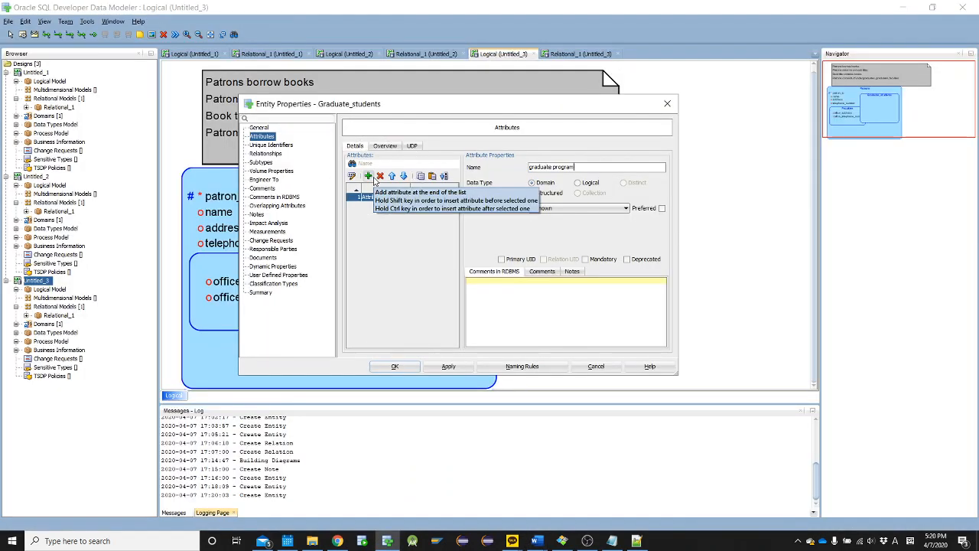
key(BackSpace)
text(_)
Copy "advisor" from the Word case text, add it as the second Graduate_students attribute, and accept the properties
key(alt+Tab)
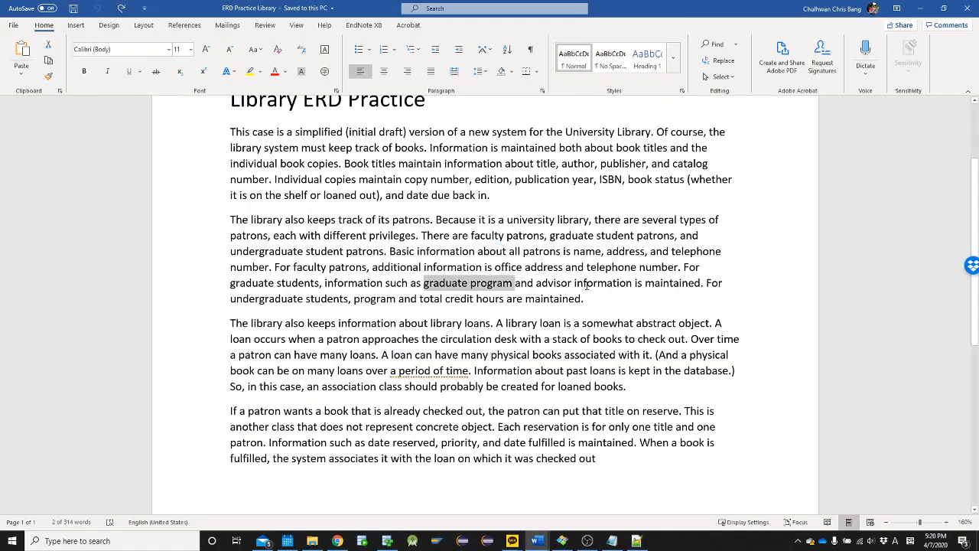
double_click(561, 283)
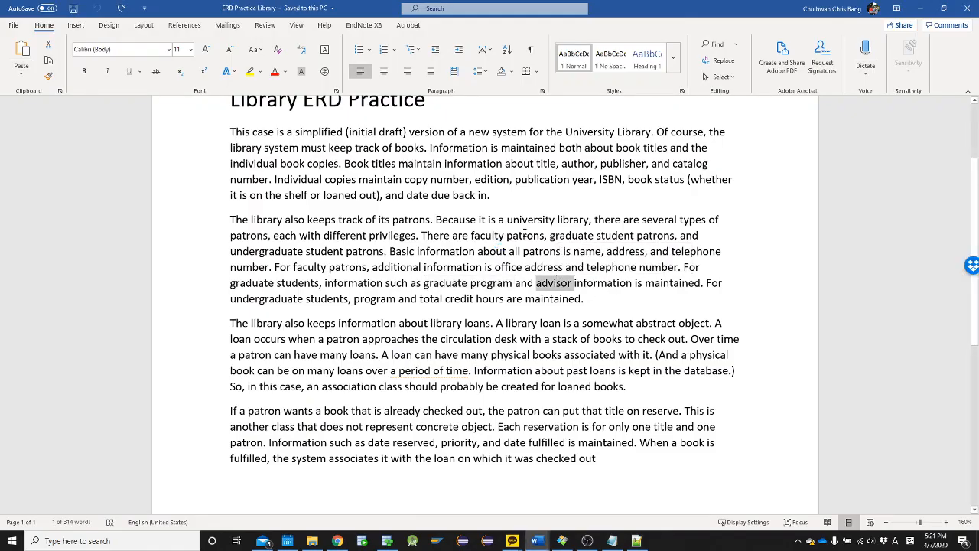
key(ctrl+c)
key(alt+Tab)
key(ctrl+v)
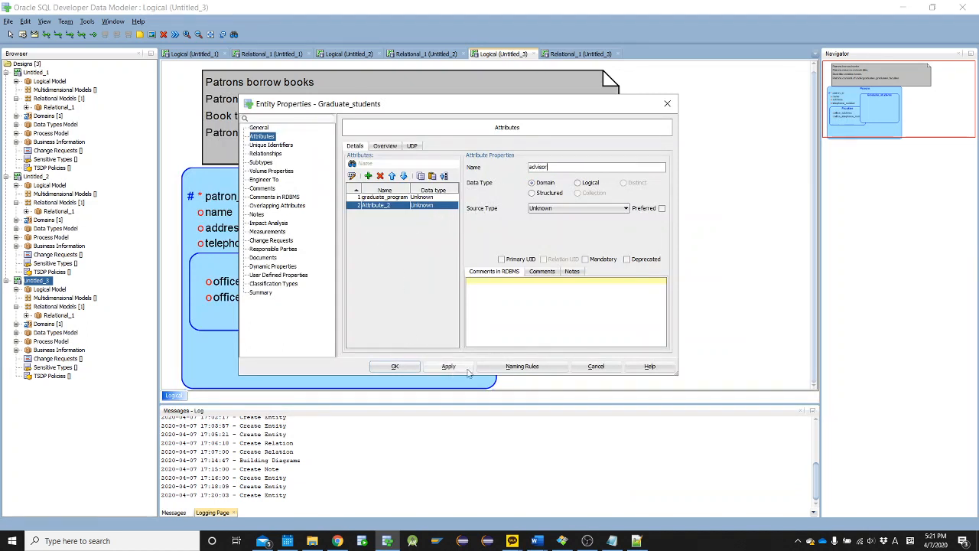
click(395, 367)
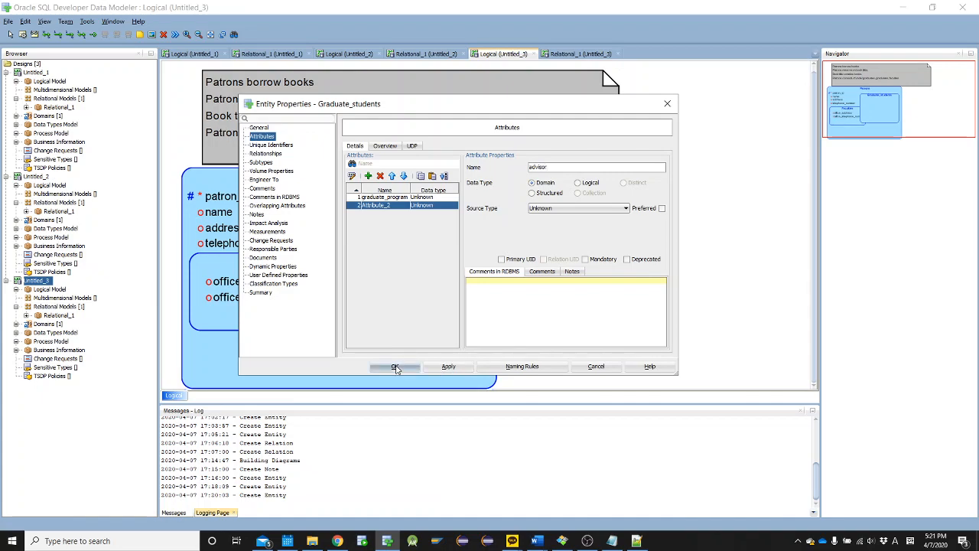
Shorten the Graduate_students entity so its lower edge sits just below the advisor attribute
key(alt+Tab)
Check the undergraduate student details in the Library case text in Word, and return to the data model
key(alt+Tab)
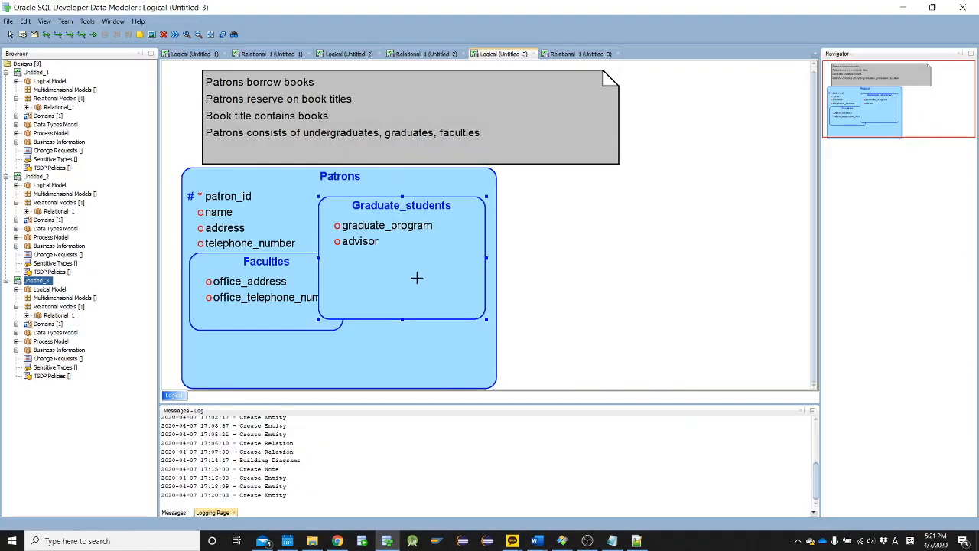
drag(402, 322, 402, 262)
key(alt+Tab)
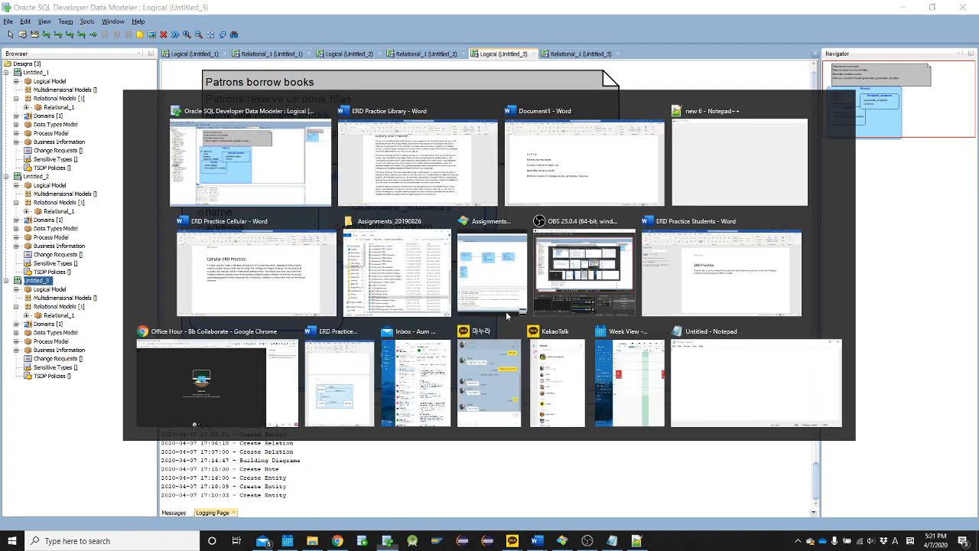
double_click(711, 283)
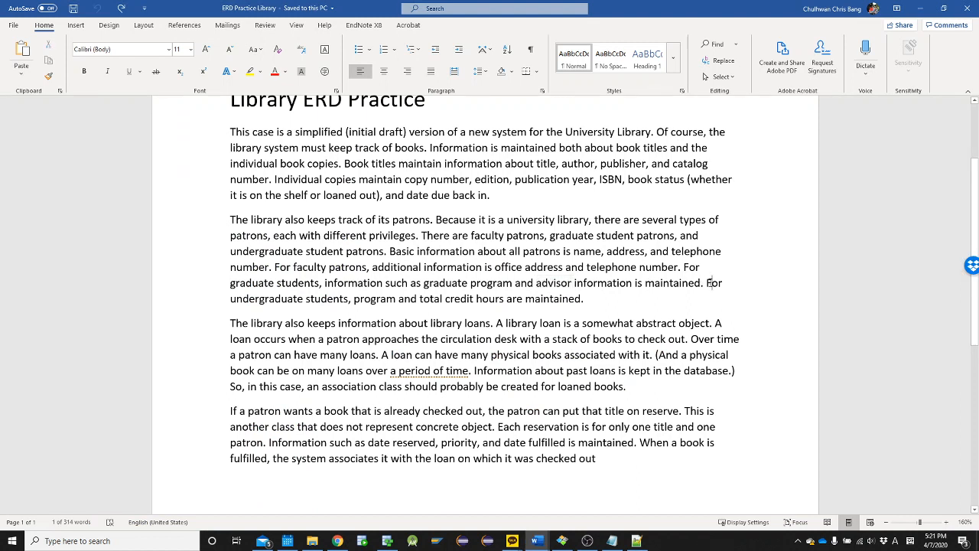
double_click(363, 300)
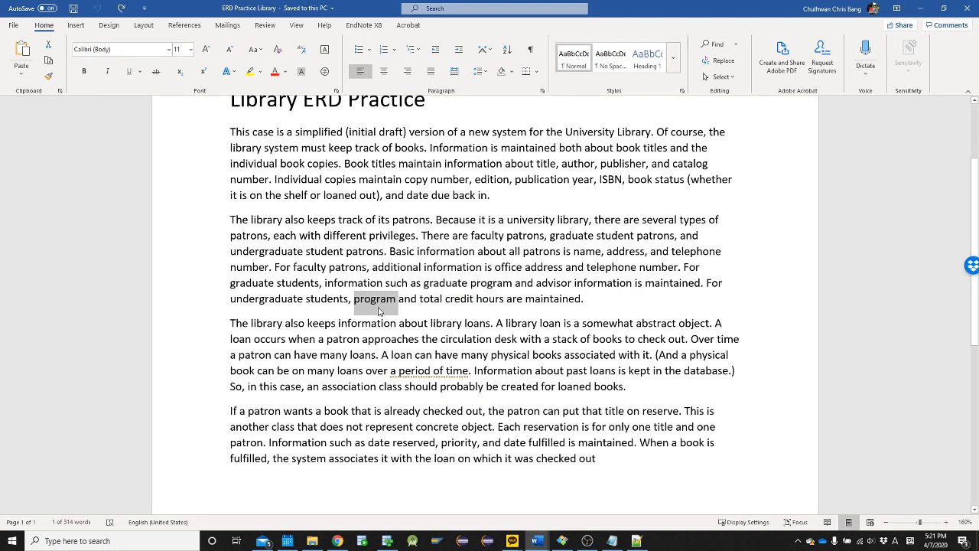
key(alt+Tab)
Create a new entity to the right of Patrons and name it Undergraduates
click(541, 239)
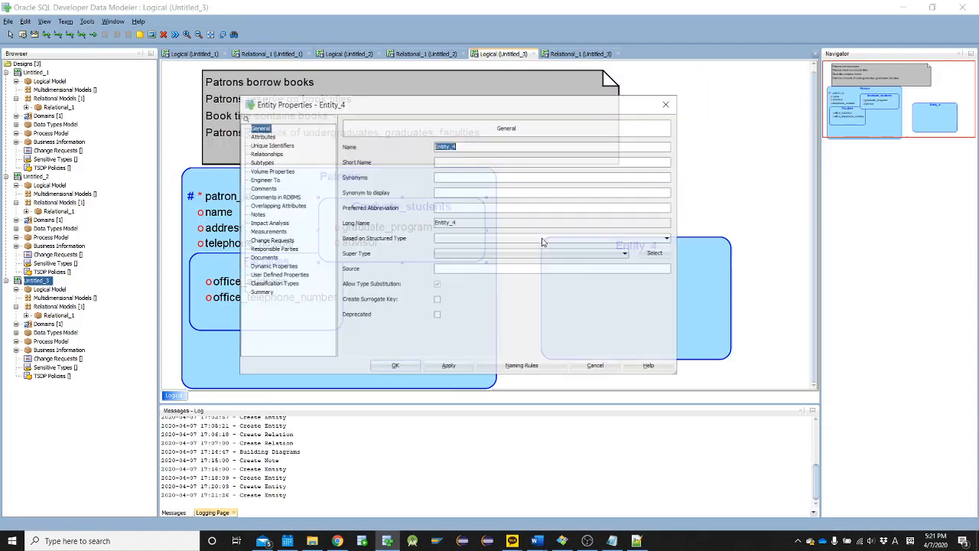
text(Under)
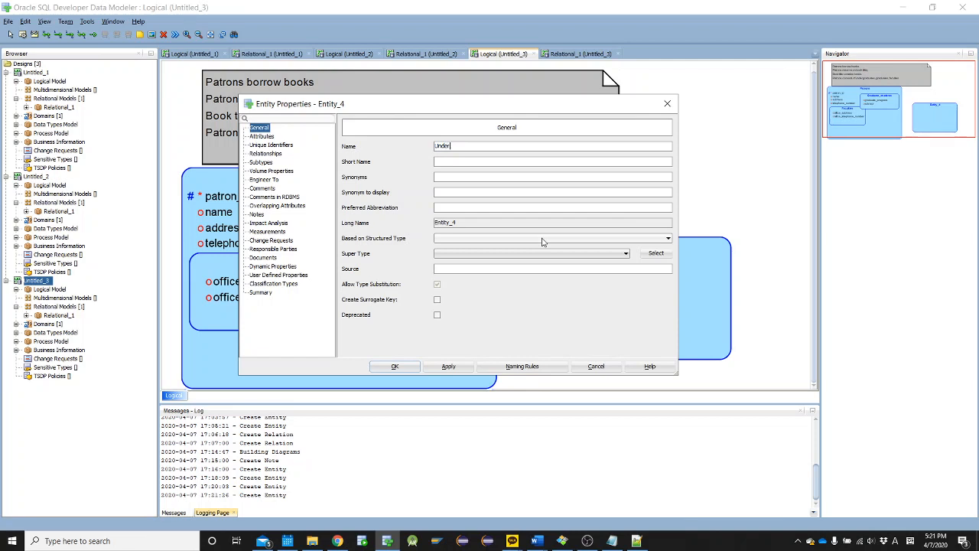
text(graduates)
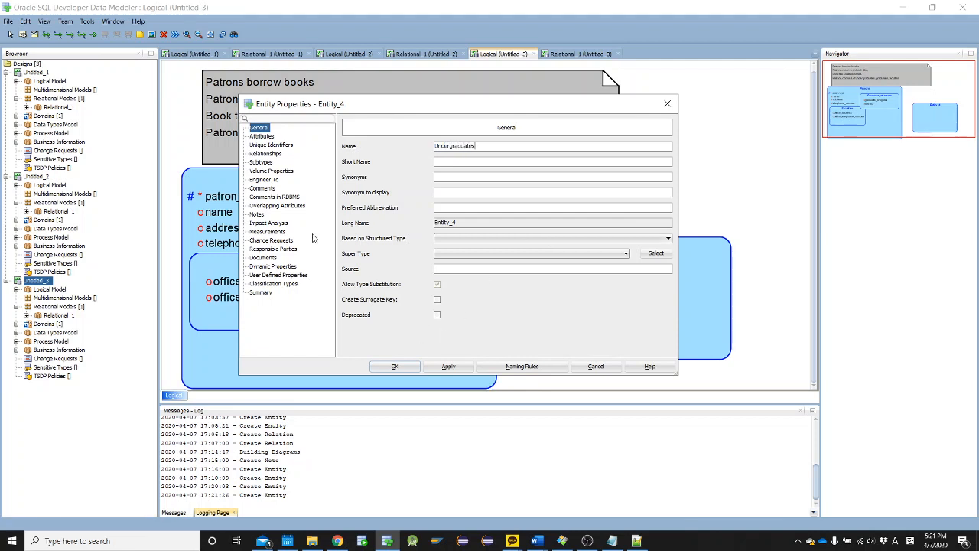
Add the attribute program to the Undergraduates entity
click(255, 138)
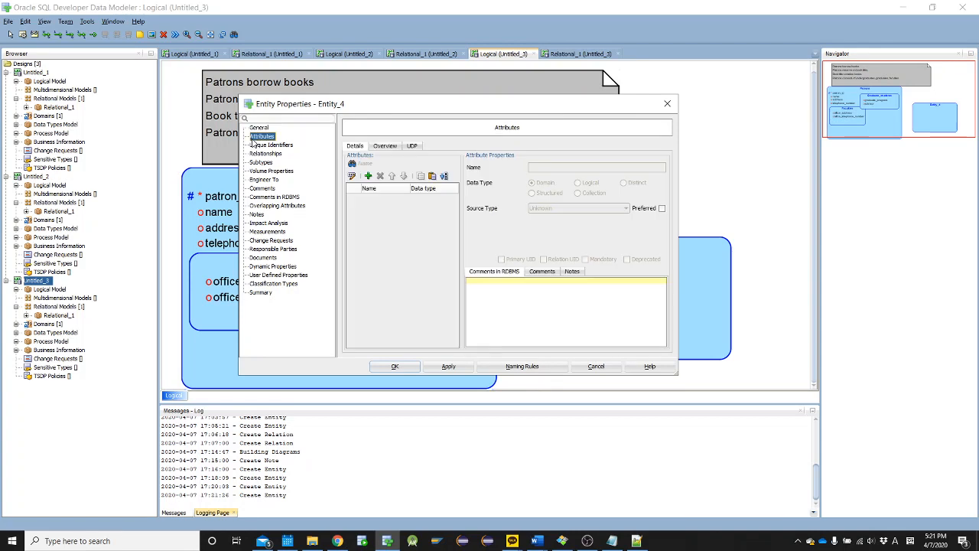
click(368, 176)
text(program)
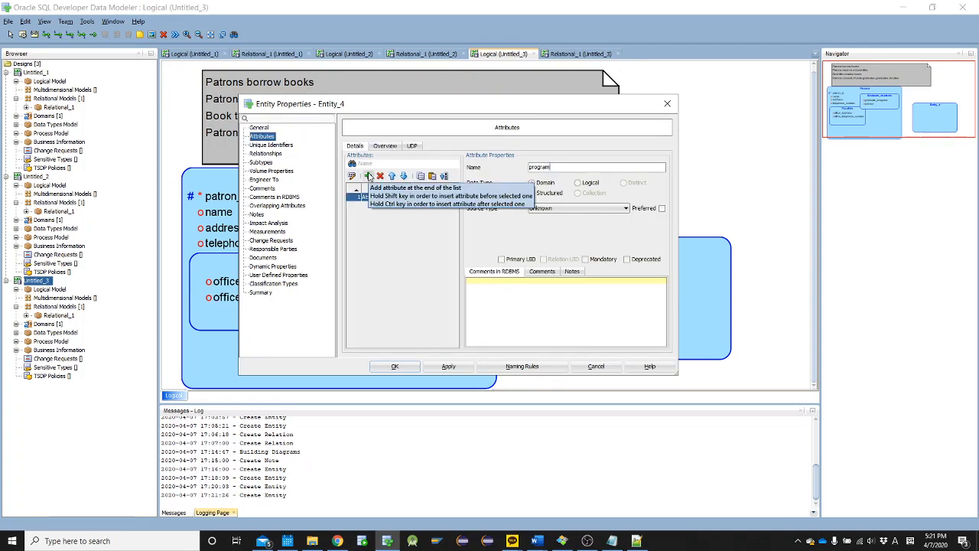
Copy "total credit hours" from the undergraduate details in the Library case text in Word, and return to the data model
key(alt+Tab)
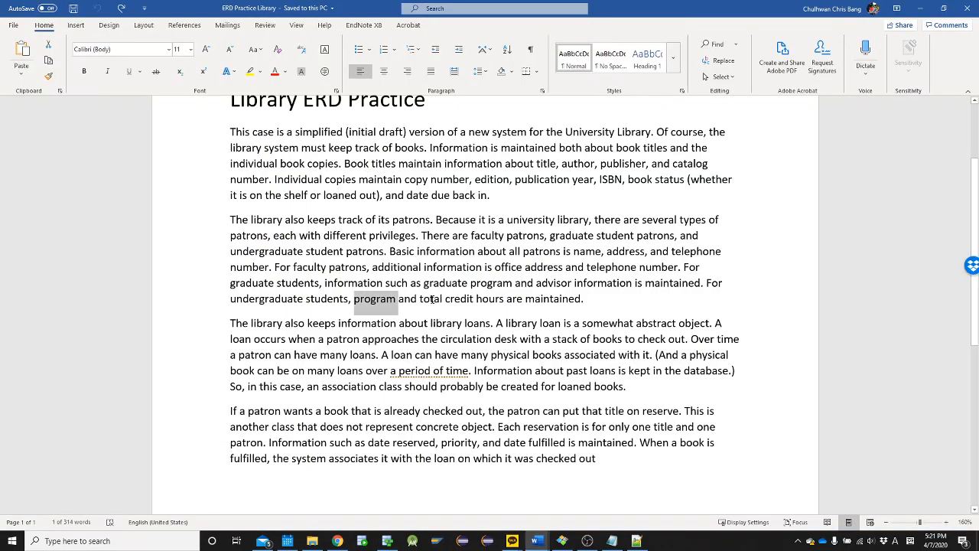
drag(432, 300, 496, 298)
key(ctrl+c)
key(alt+Tab)
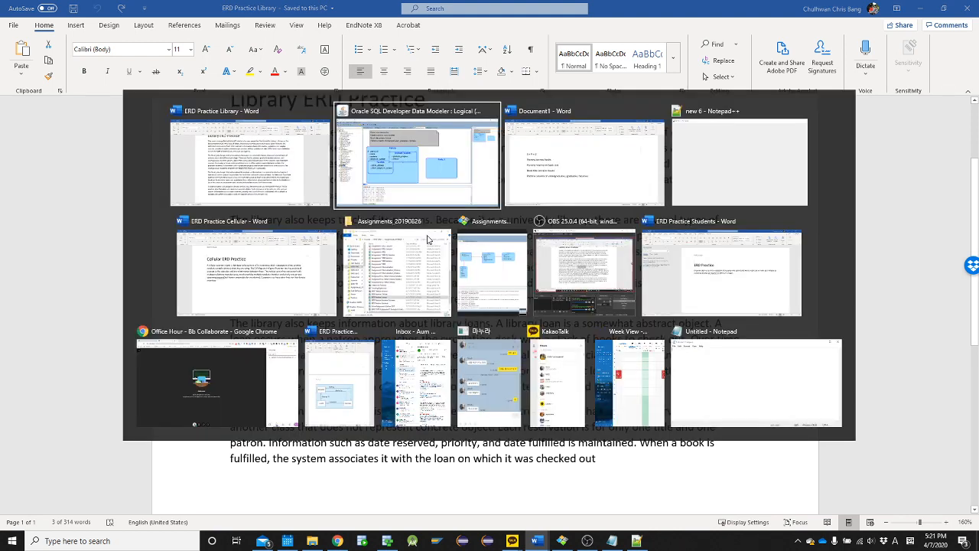
Add the attribute total_credit_hours to the Undergraduates entity and accept the entity's properties
click(368, 177)
key(ctrl+v)
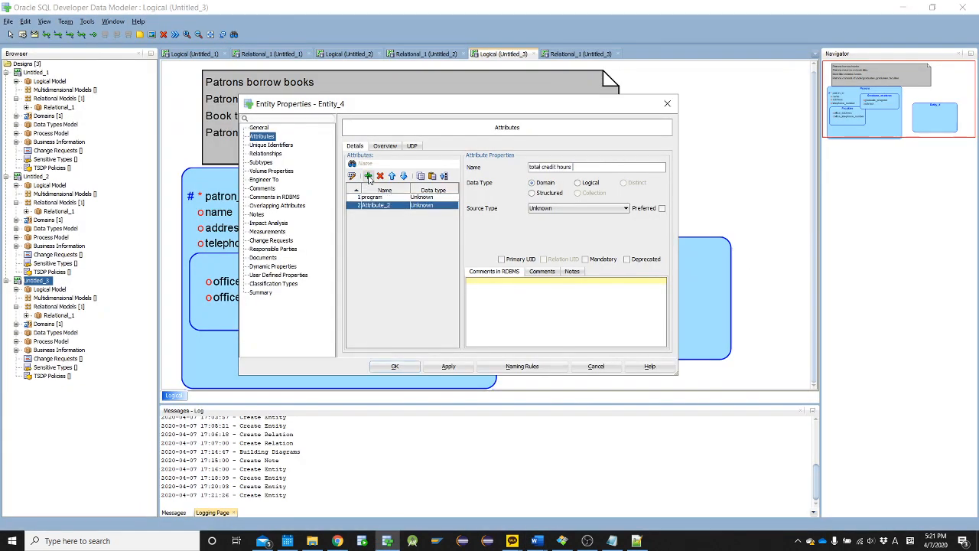
key(Delete)
text(_)
key(Delete)
text(_)
click(395, 366)
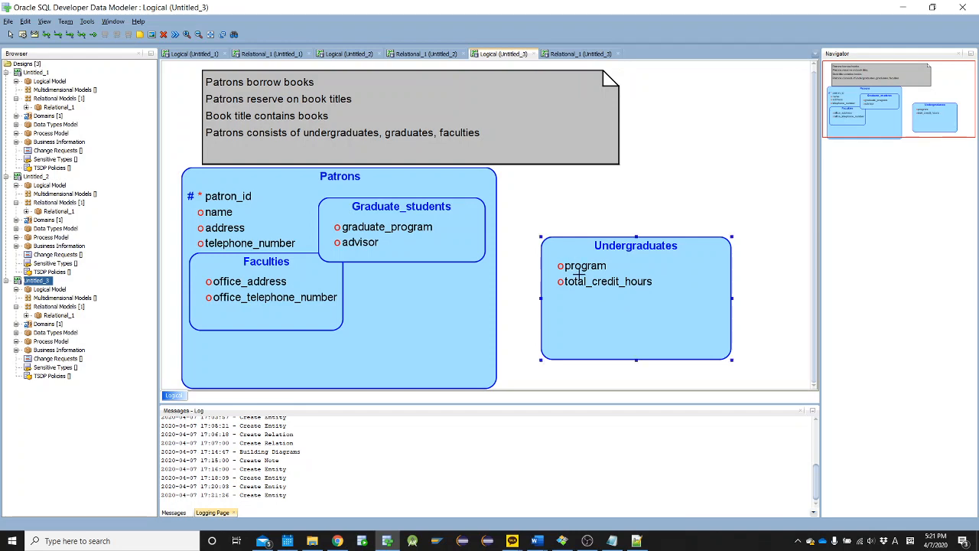
Set Patrons as the super type of the Undergraduates entity
double_click(579, 274)
click(596, 367)
double_click(581, 282)
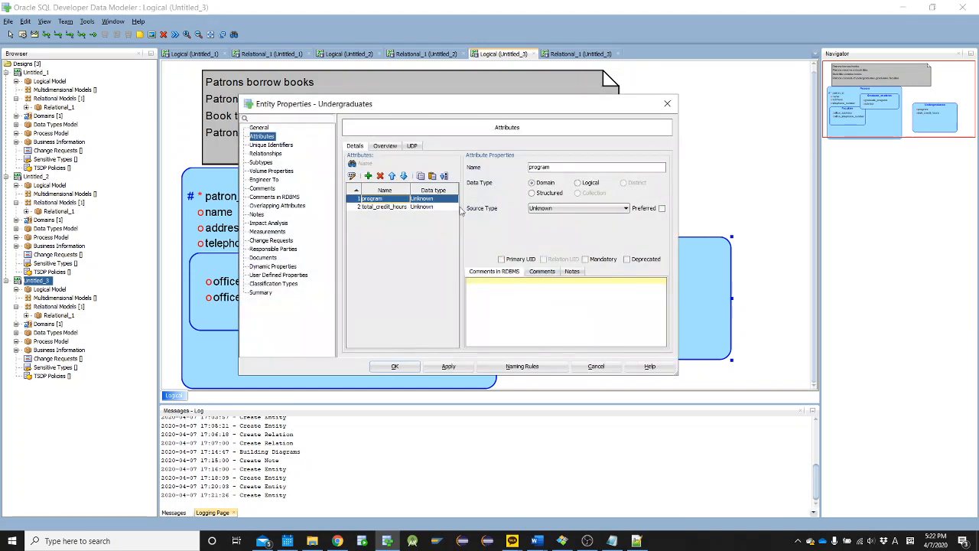
click(269, 129)
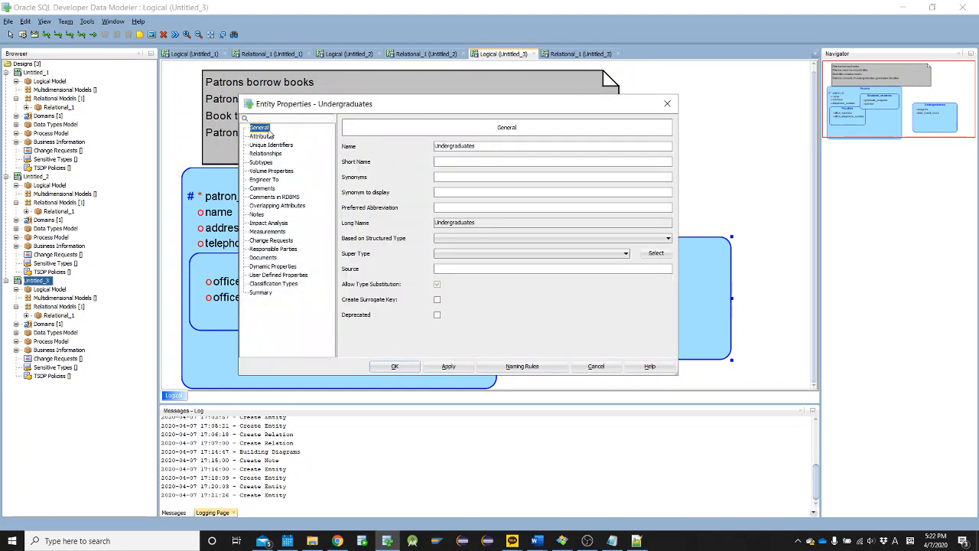
click(458, 254)
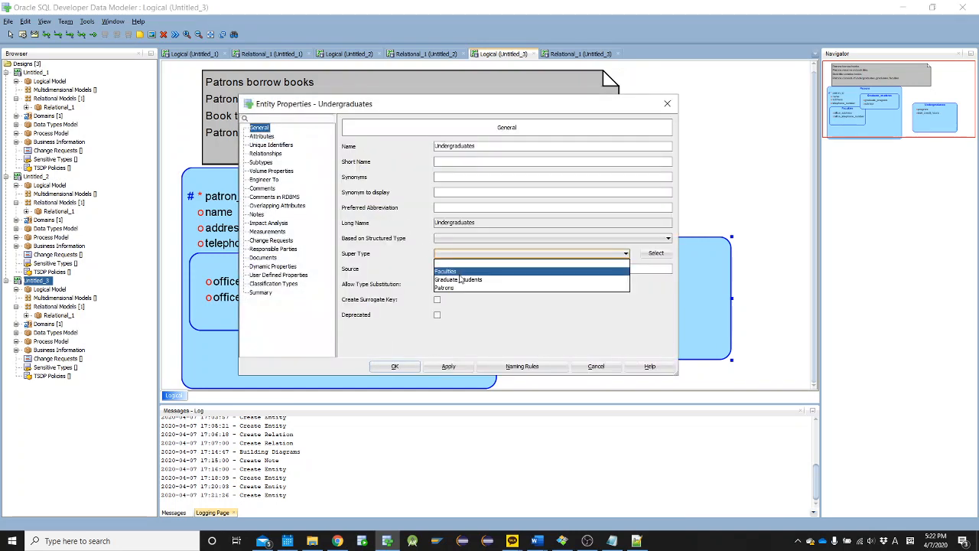
click(459, 288)
click(396, 370)
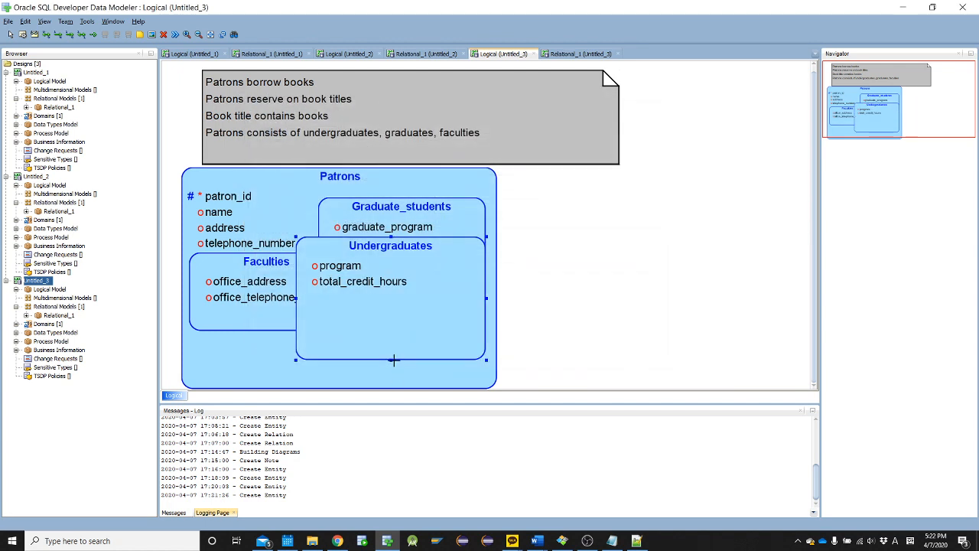
Shorten the Undergraduates subtype to fit its attributes and move it below Graduate_students inside Patrons
drag(392, 360, 393, 306)
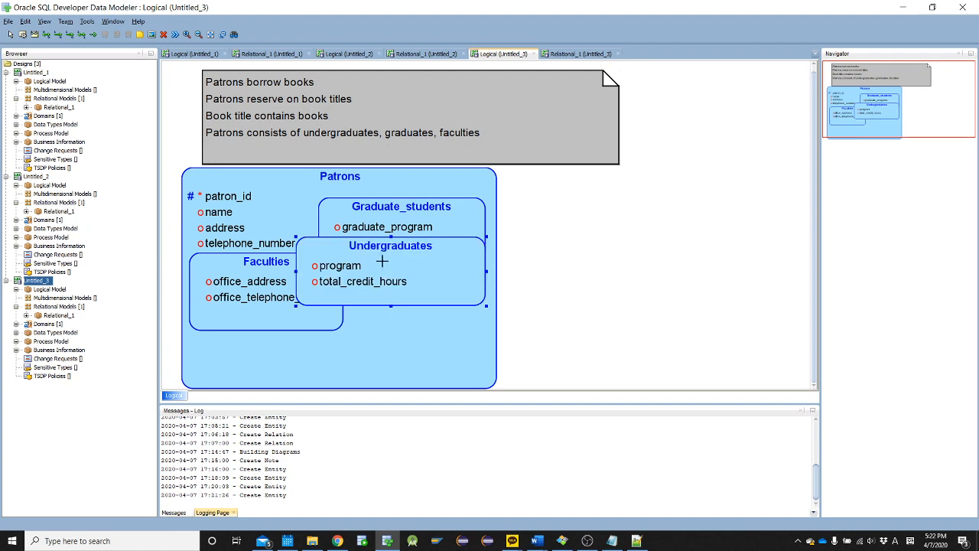
drag(383, 261, 408, 316)
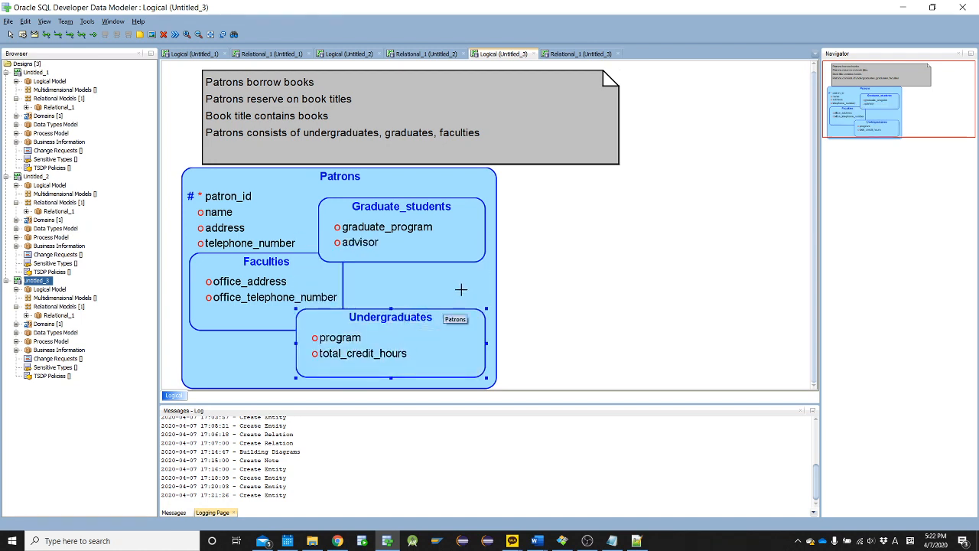
scroll(461, 290, down, 5)
scroll(461, 290, up, 1)
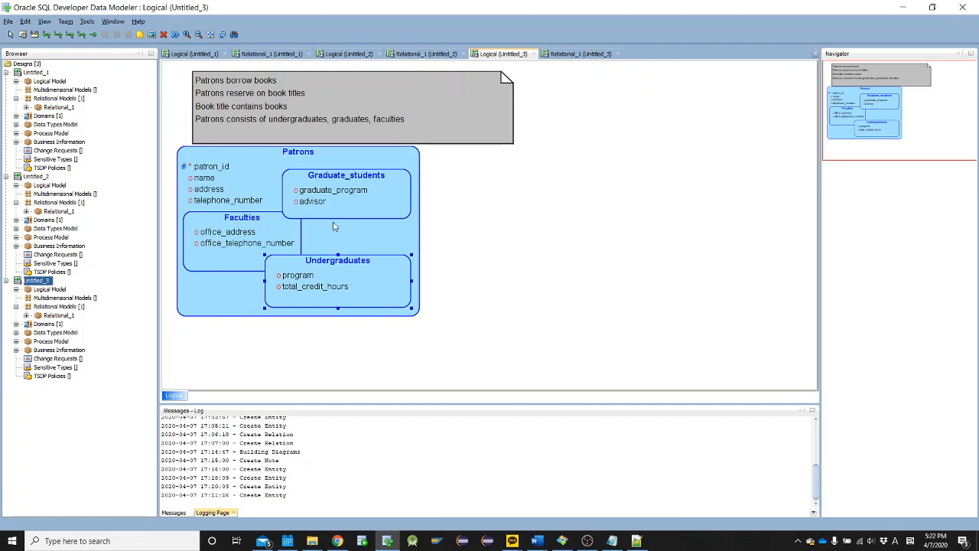
Switch to the sentence list in Word and strike through "Patrons consists of undergraduates, graduates, faculties"
key(alt+Tab)
key(alt+Tab)
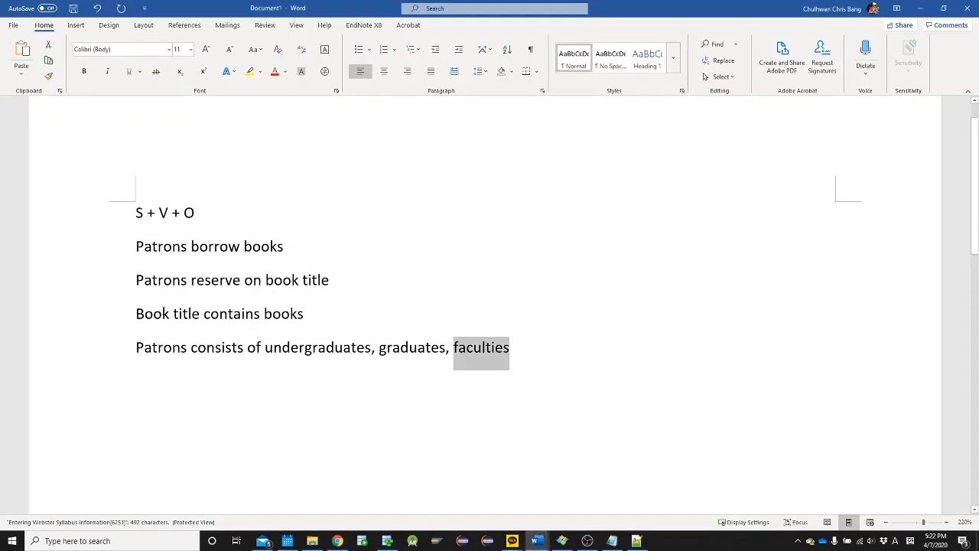
click(134, 349)
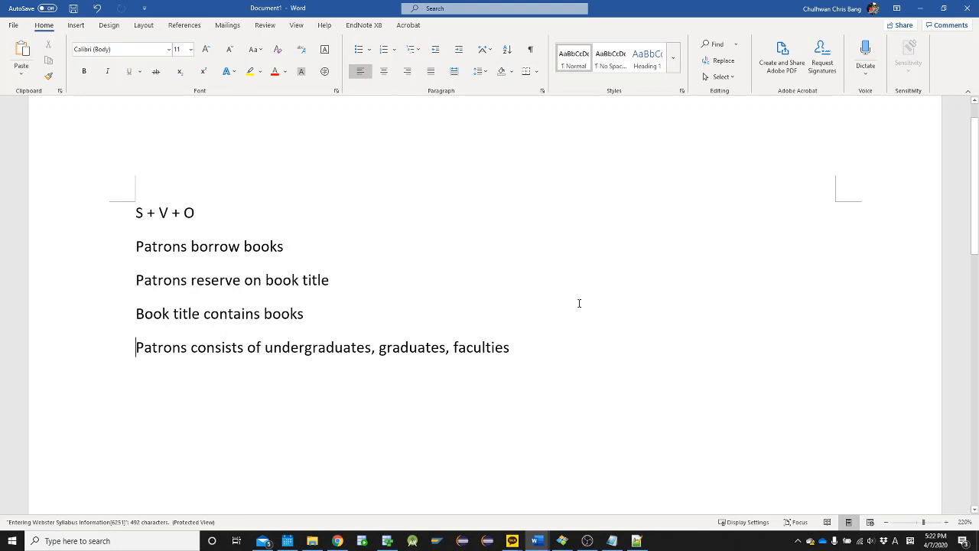
key(shift+End)
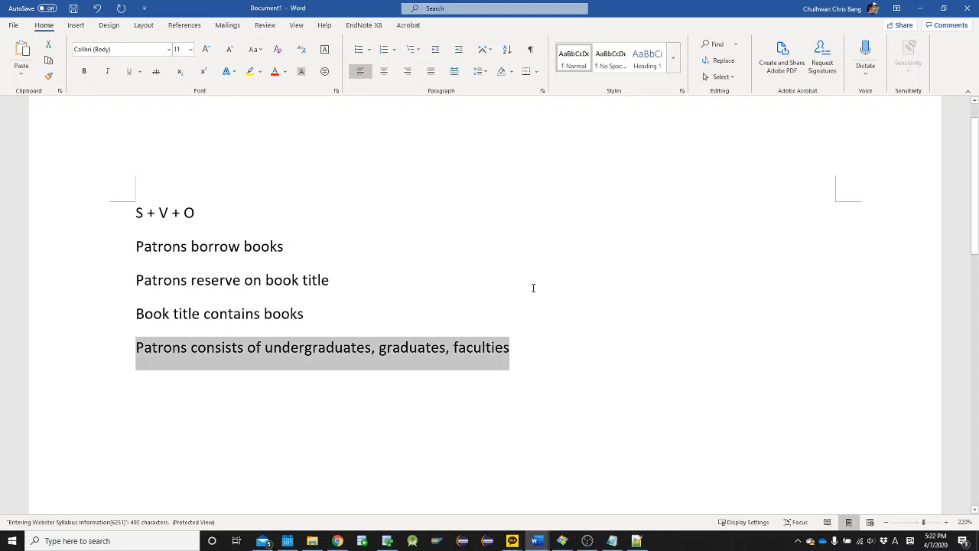
click(155, 71)
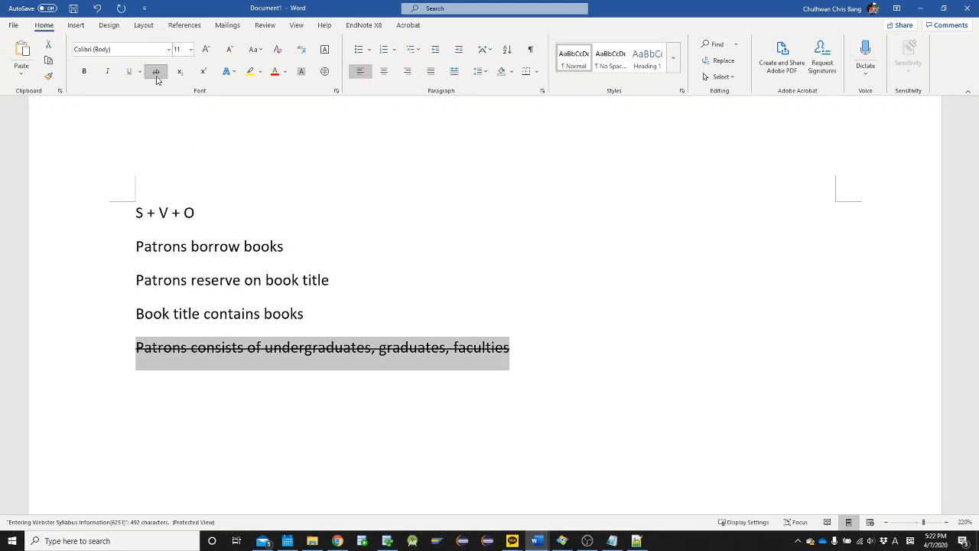
click(282, 303)
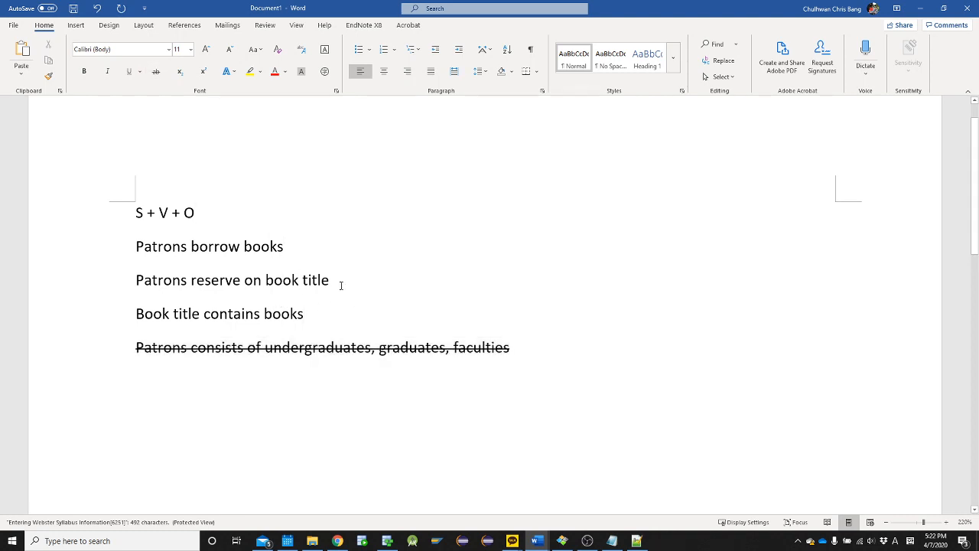
double_click(242, 246)
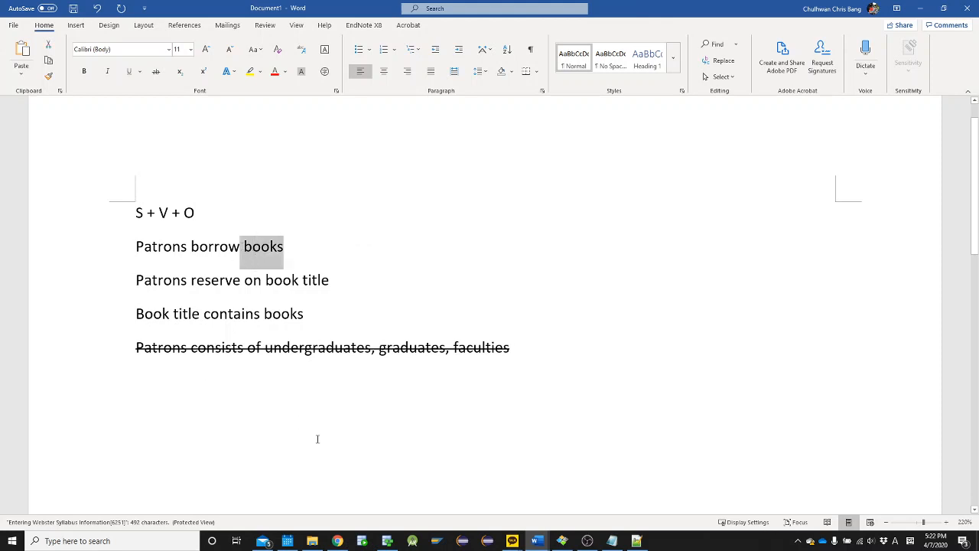
click(595, 546)
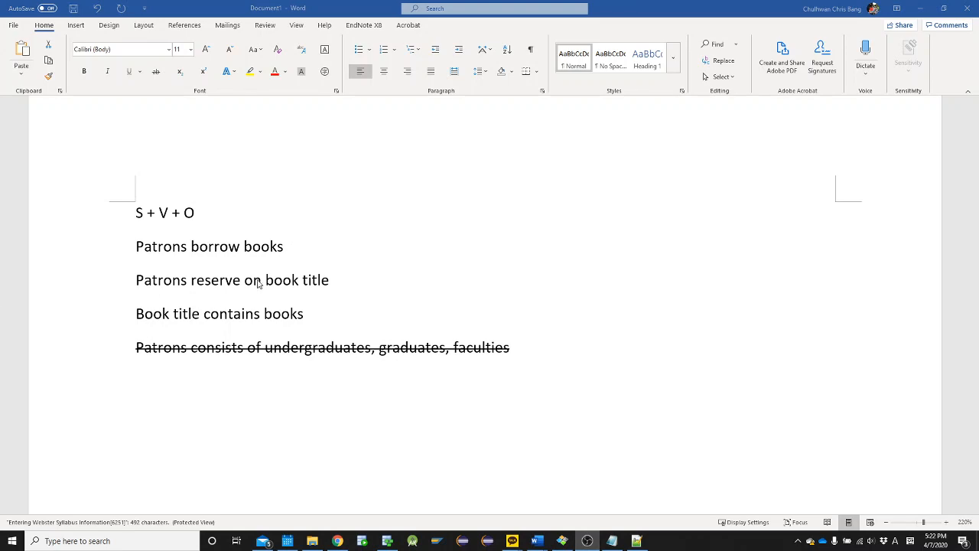
key(alt+Tab)
key(alt+Tab)
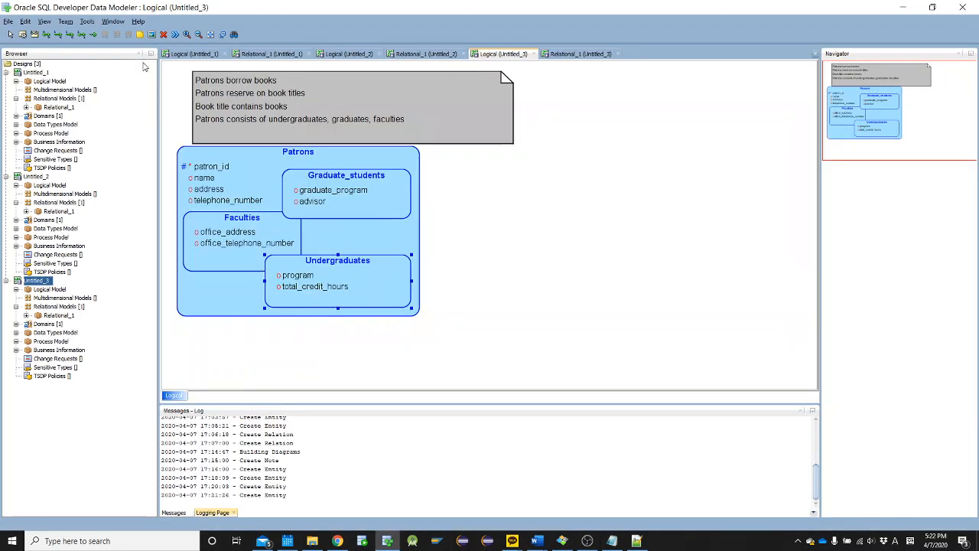
click(504, 158)
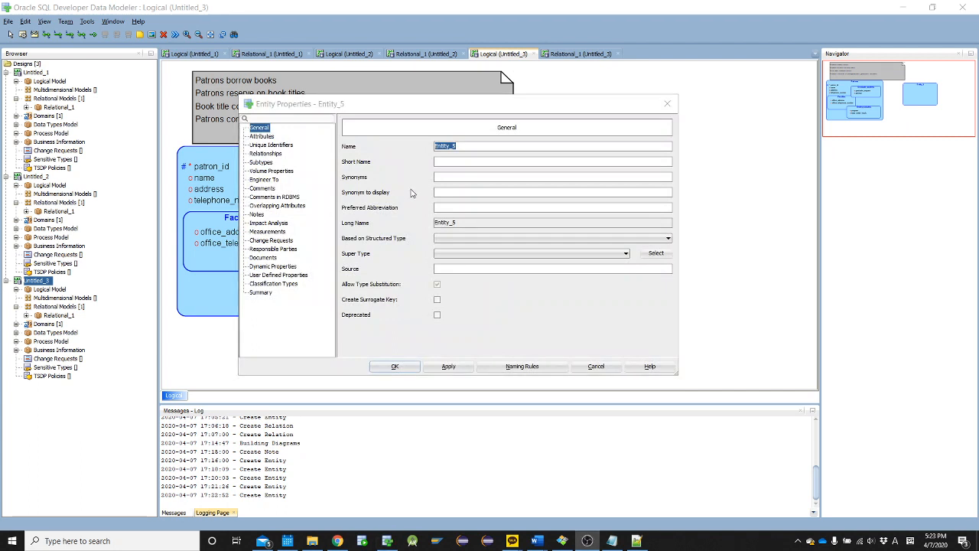
click(496, 147)
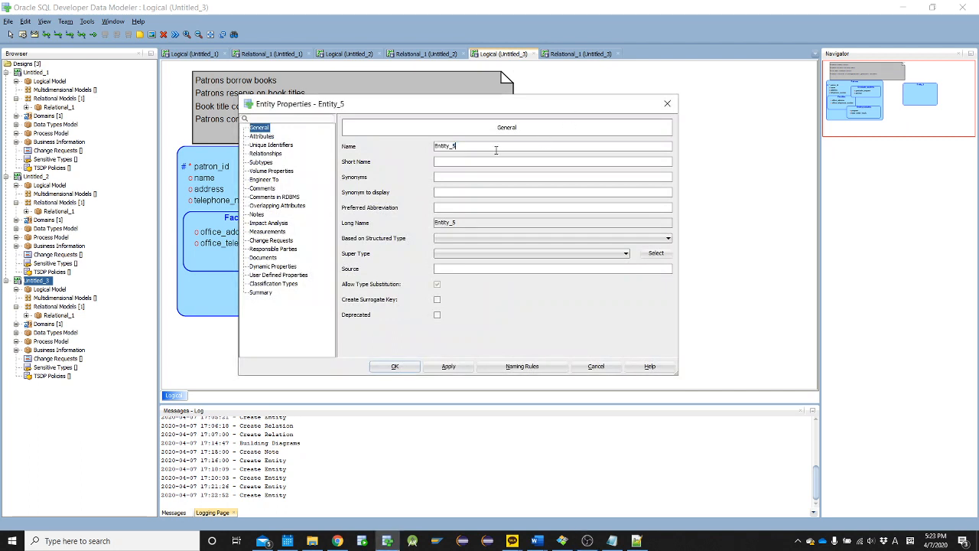
key(ctrl+a)
text(B)
Check how the Library case text in Word distinguishes book titles from individual book copies, and return to the data model
key(alt+Tab)
key(alt+Tab)
key(alt+Tab)
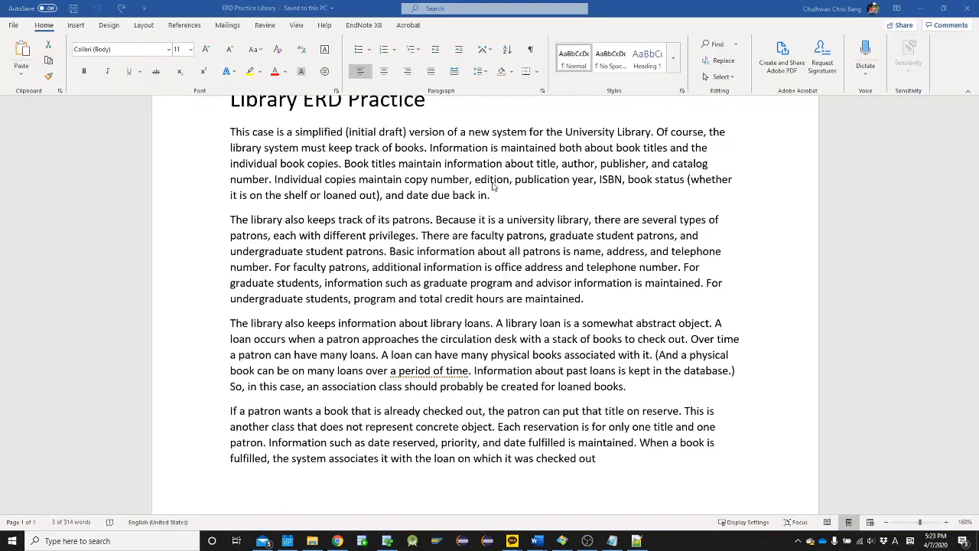
click(524, 257)
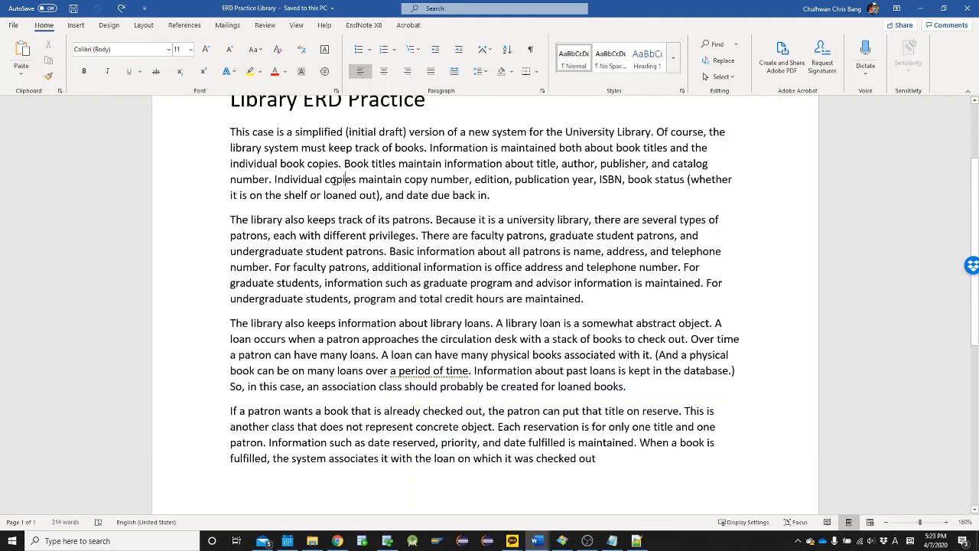
key(alt+Tab)
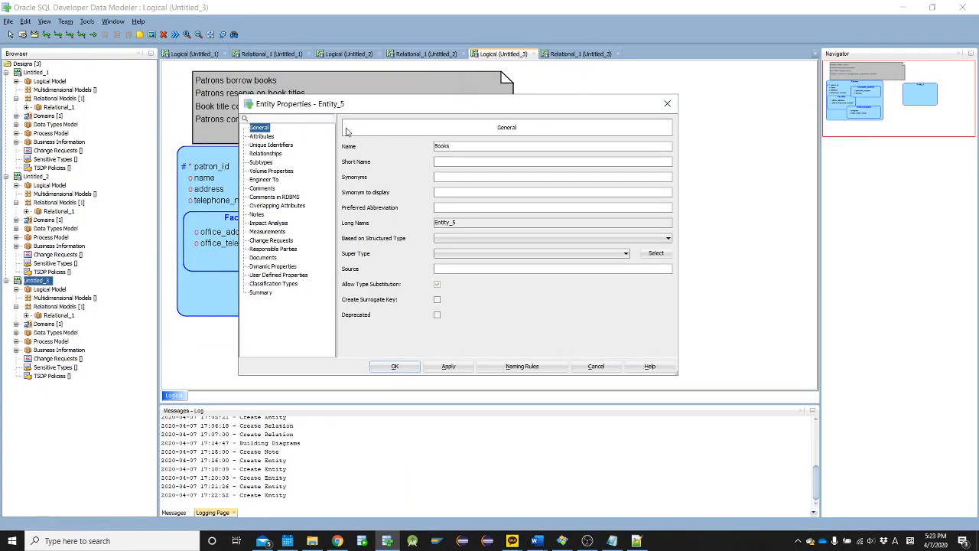
drag(356, 113, 438, 119)
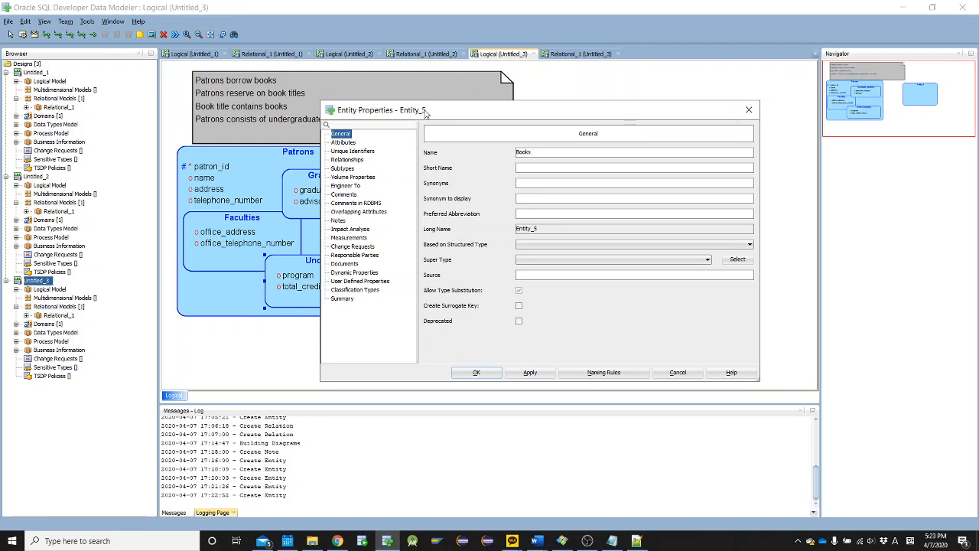
drag(424, 115, 450, 100)
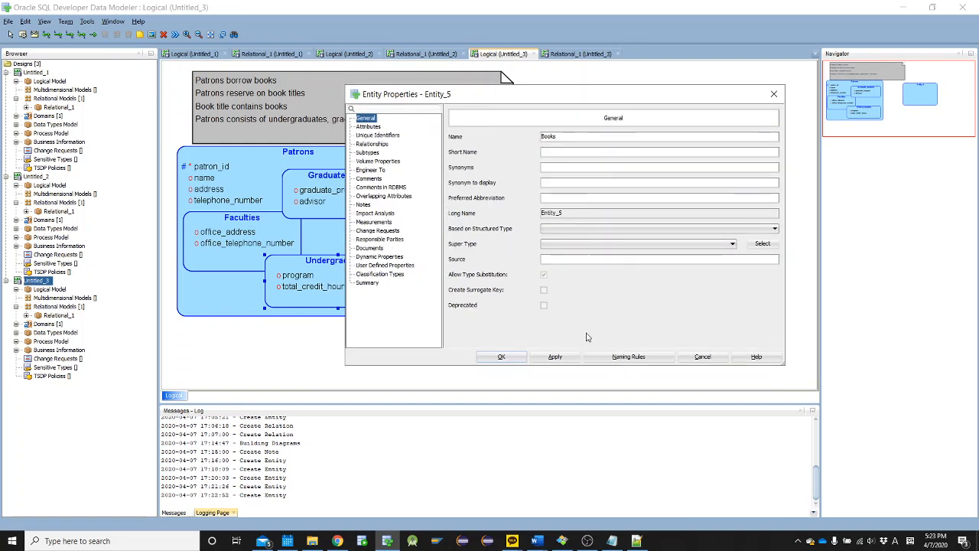
click(501, 357)
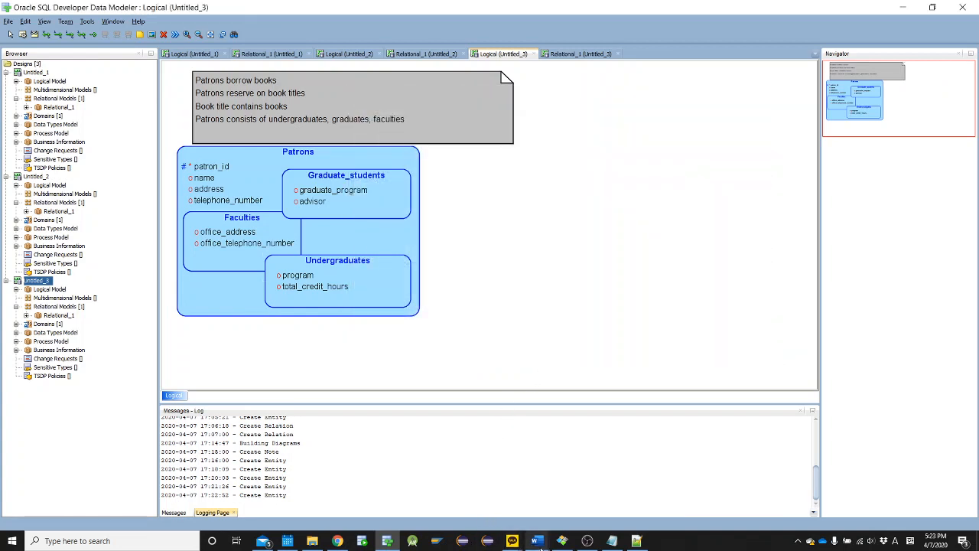
In the Word sentence list, change the sentences to "Patrons borrow book copies" and "Patrons reserve on book titles"
key(alt+Tab)
key(alt+Tab)
key(alt+Tab)
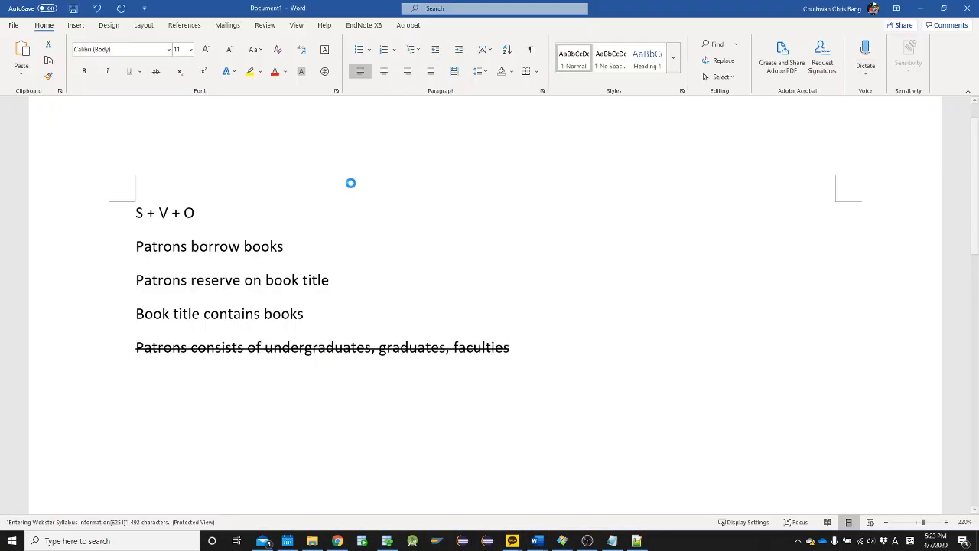
click(332, 244)
key(BackSpace)
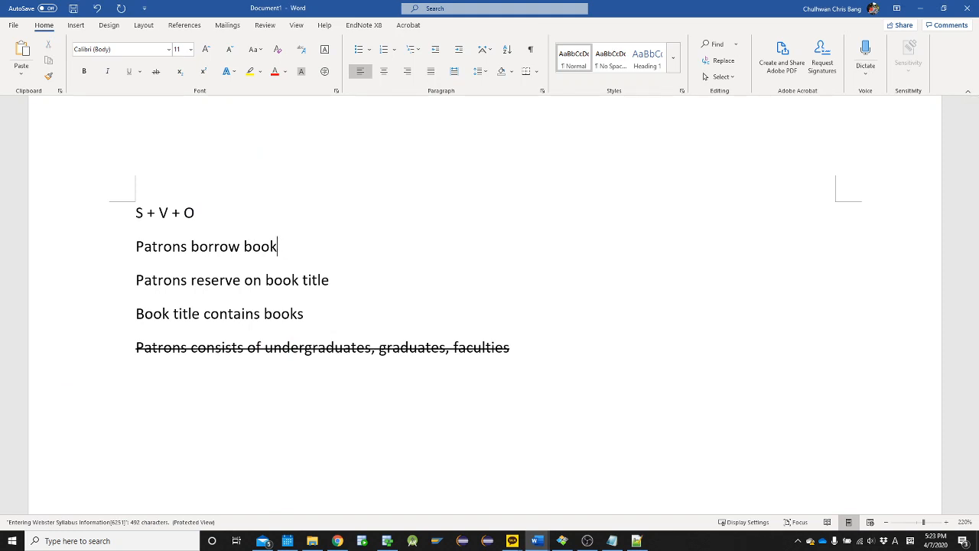
text(copies)
key(Down)
key(End)
text(s)
Compare the objects "book copies" and "book titles" in the first two sentences of the Word list
key(ctrl+shift+Left)
key(ctrl+shift+Left)
key(Up)
key(End)
key(ctrl+shift+Left)
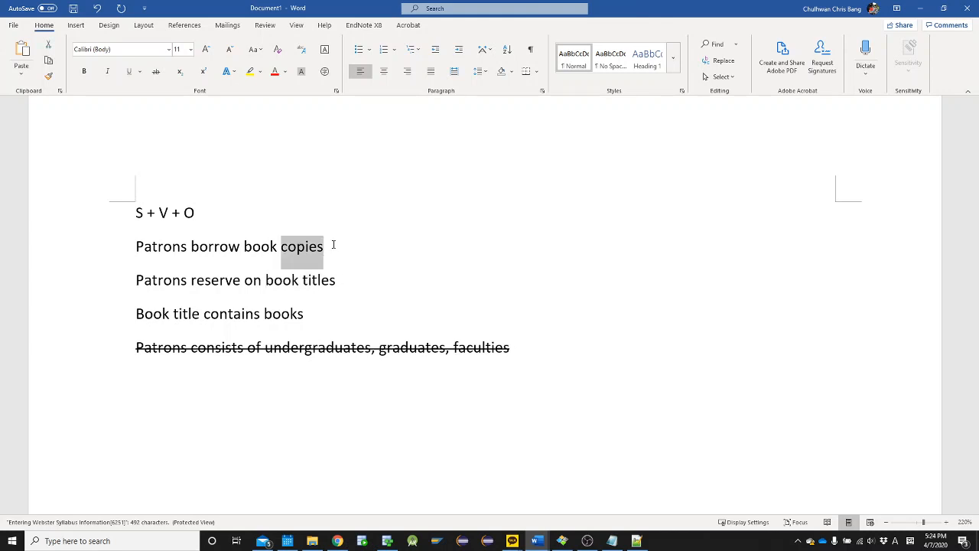
key(ctrl+shift+Left)
key(Down)
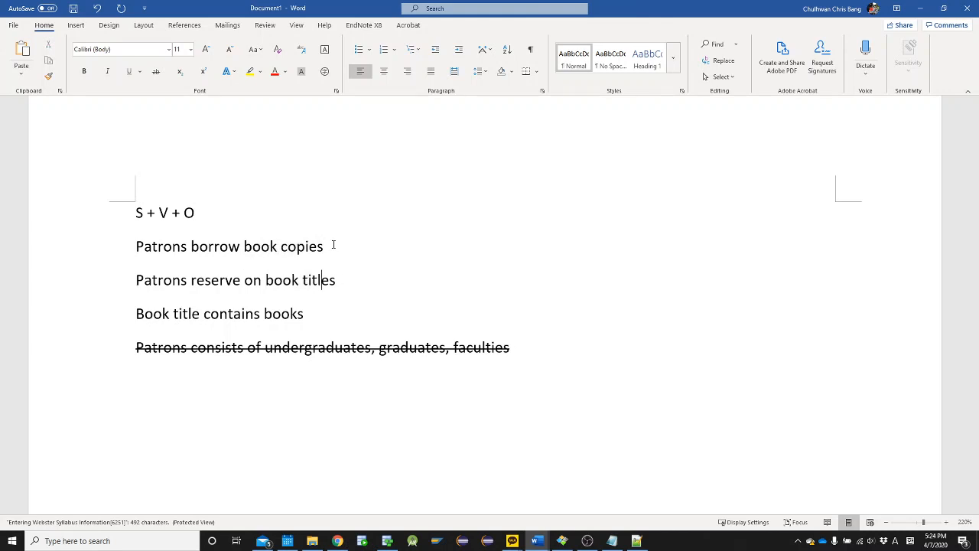
key(Right)
key(Right)
click(334, 245)
key(ctrl+shift+Left)
key(ctrl+shift+Left)
click(333, 245)
Return to the data model, create a new entity to the right of Patrons named Book_copies, and open its attribute list
key(alt+Tab)
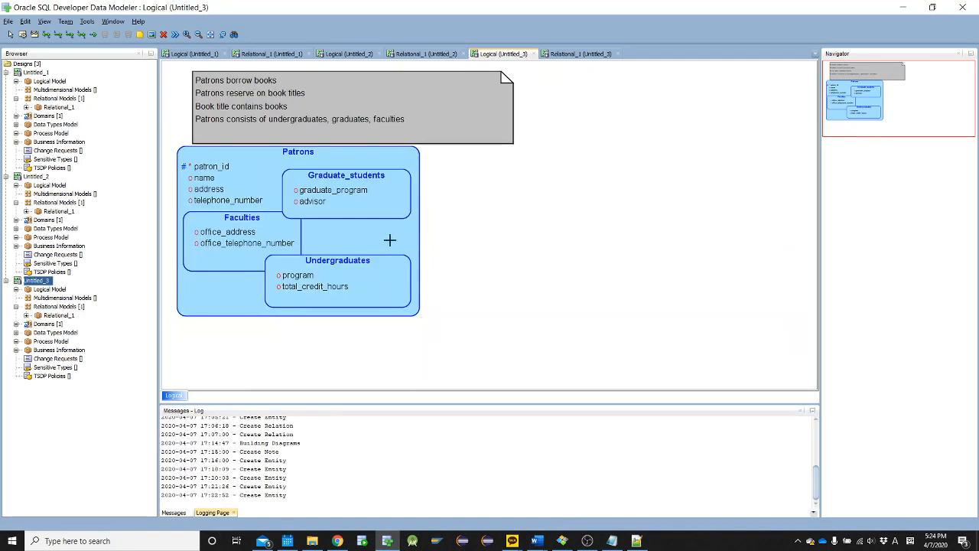
click(456, 166)
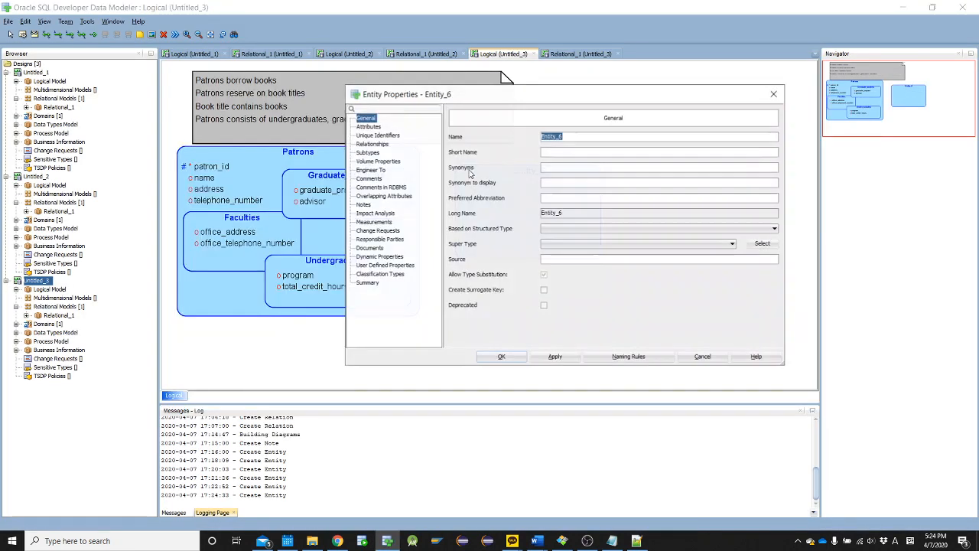
text(Book_copies)
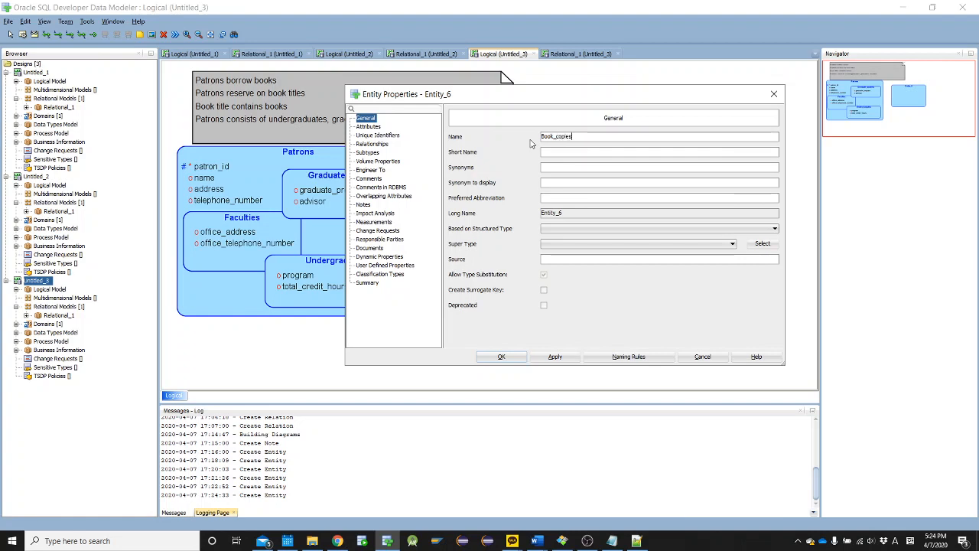
click(368, 126)
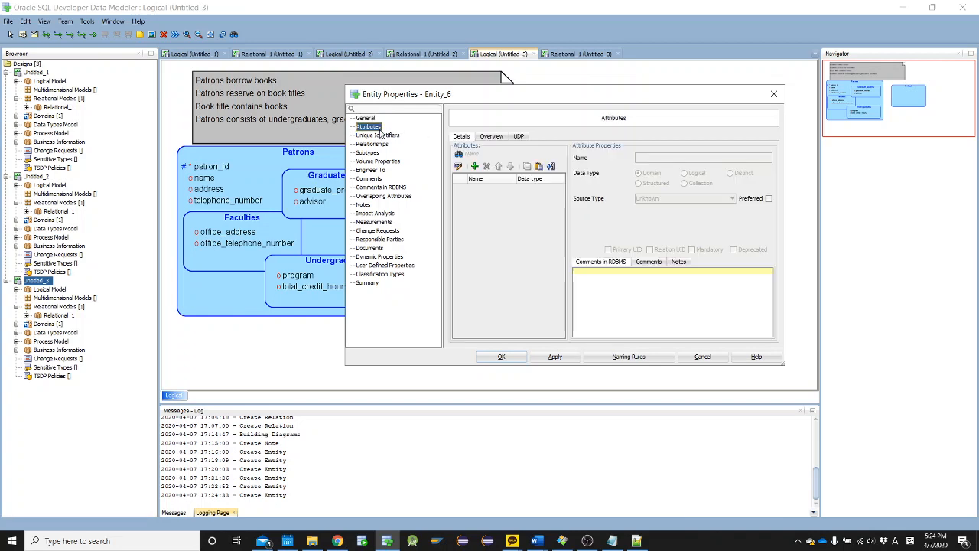
Copy "copy number" from the Library case text in Word and add it to Book_copies as the attribute copy_number
key(alt+Tab)
key(alt+Tab)
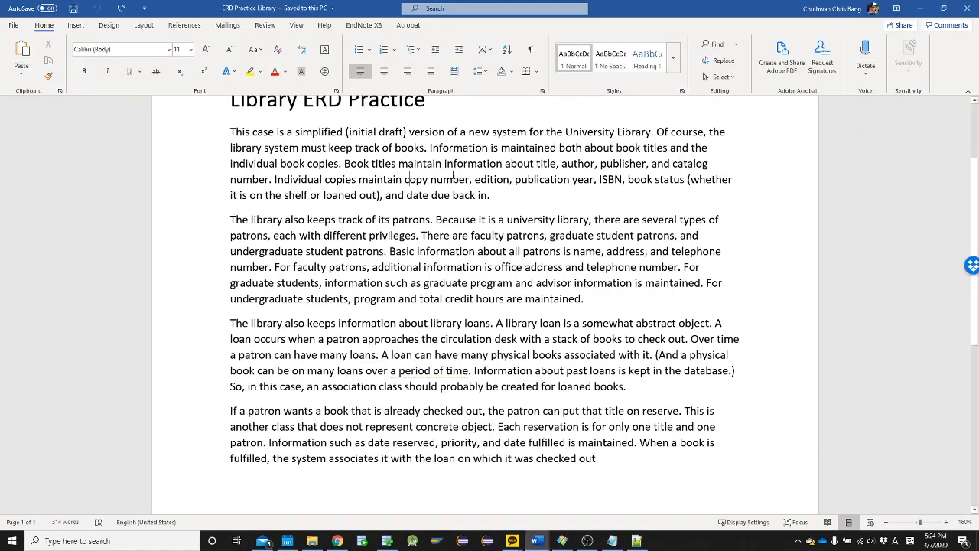
drag(453, 176, 470, 179)
key(ctrl+c)
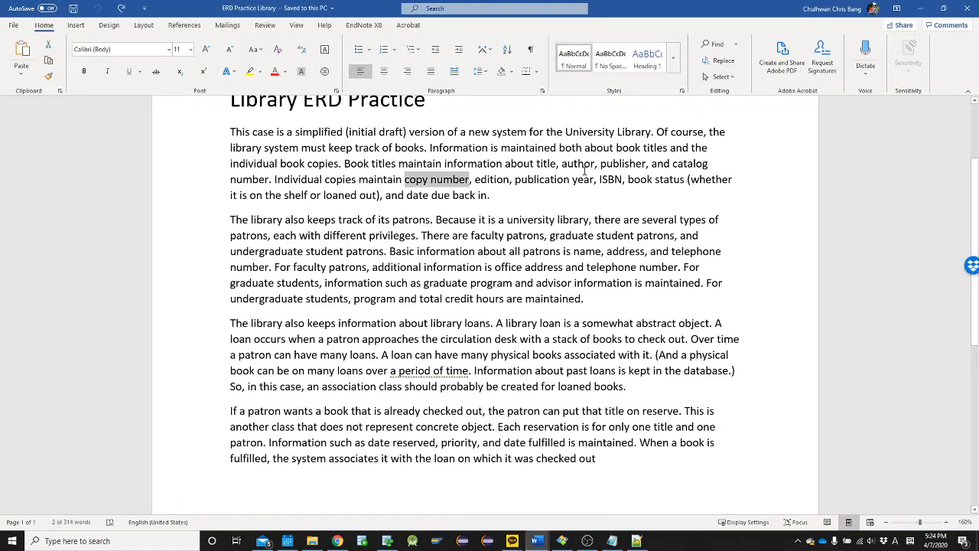
key(alt+Tab)
click(474, 166)
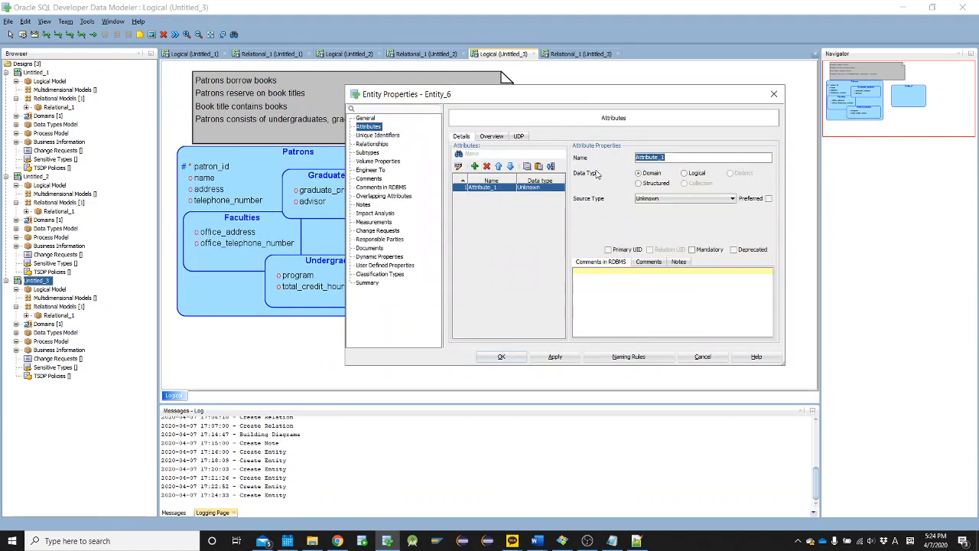
key(ctrl+v)
key(BackSpace)
text(_)
click(675, 158)
text(r)
Add the attribute edition from the Word case text to Book_copies and mark copy_number as the primary UID
key(alt+Tab)
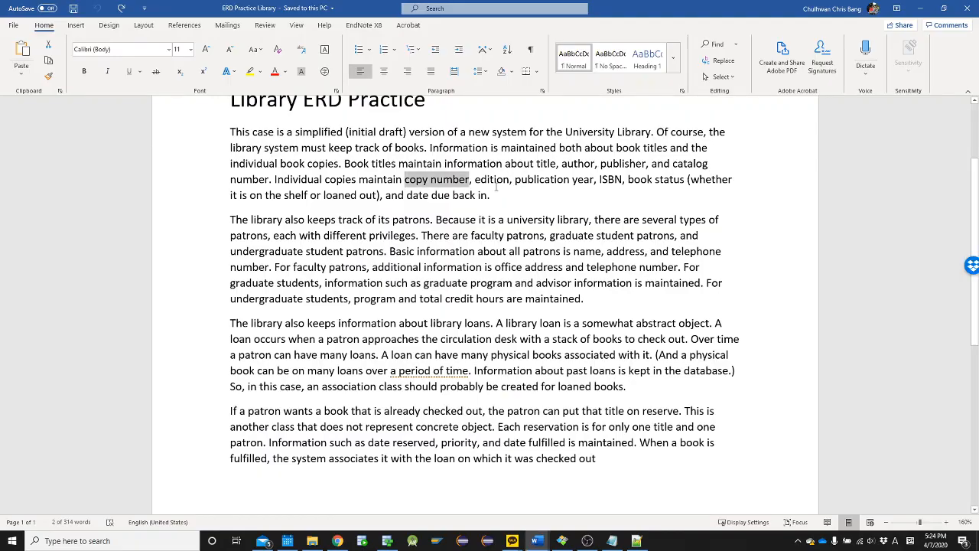
click(496, 183)
double_click(498, 179)
key(ctrl+c)
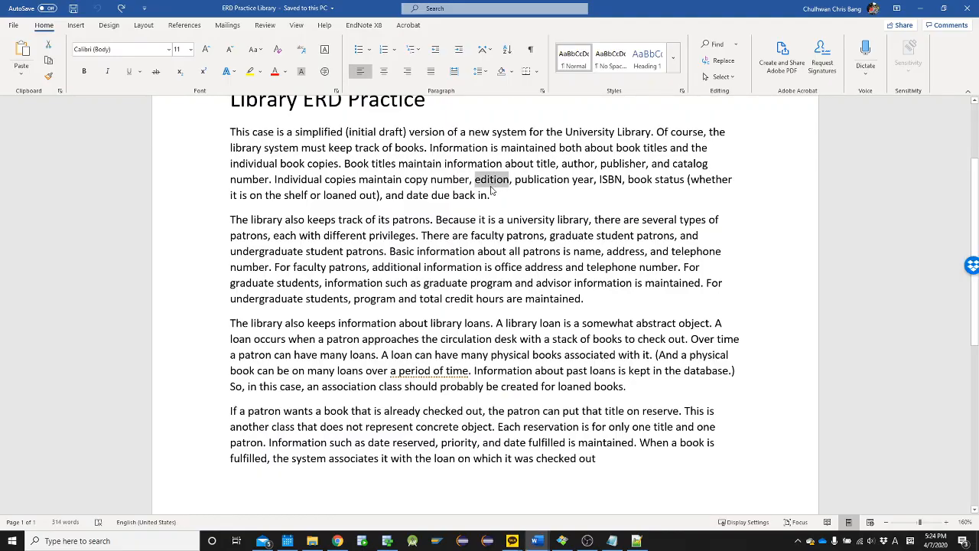
key(alt+Tab)
click(475, 166)
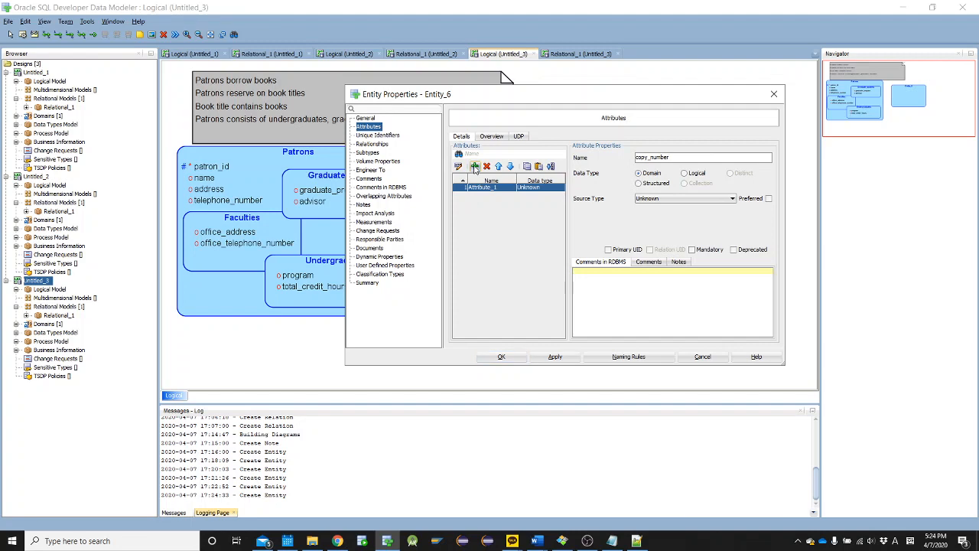
key(ctrl+v)
click(490, 187)
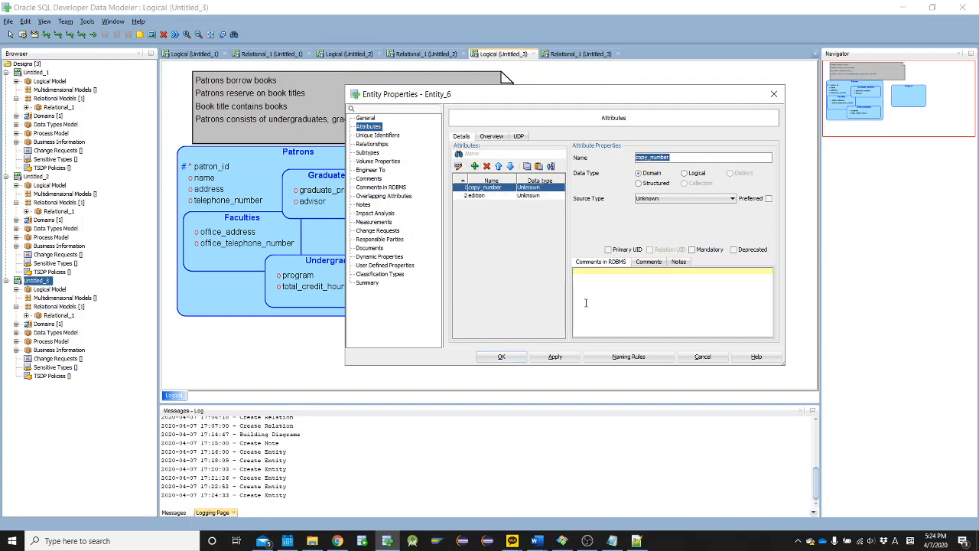
click(608, 249)
Copy "publication year" from the Word case text and add it to Book_copies as the attribute publication_year
key(alt+Tab)
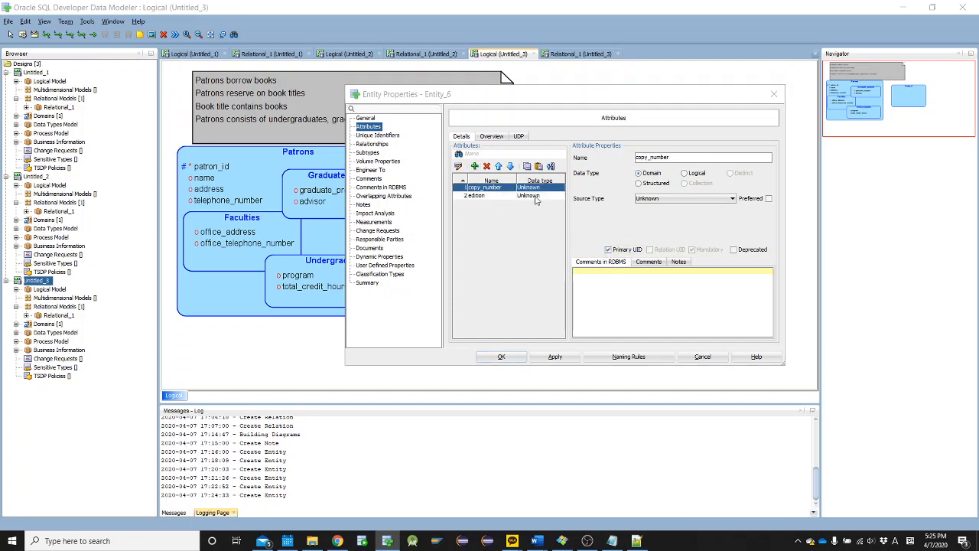
drag(515, 179, 594, 179)
key(ctrl+c)
key(alt+Tab)
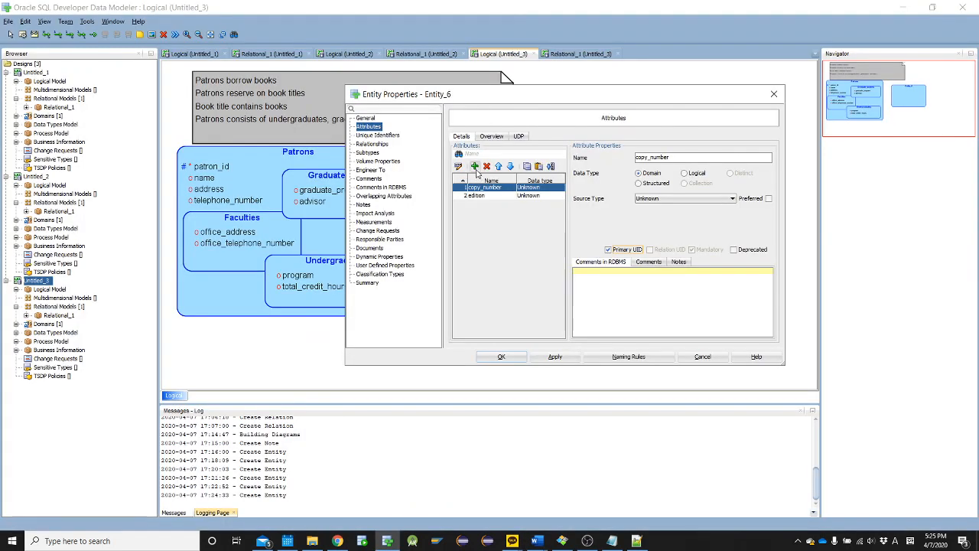
click(475, 166)
key(ctrl+v)
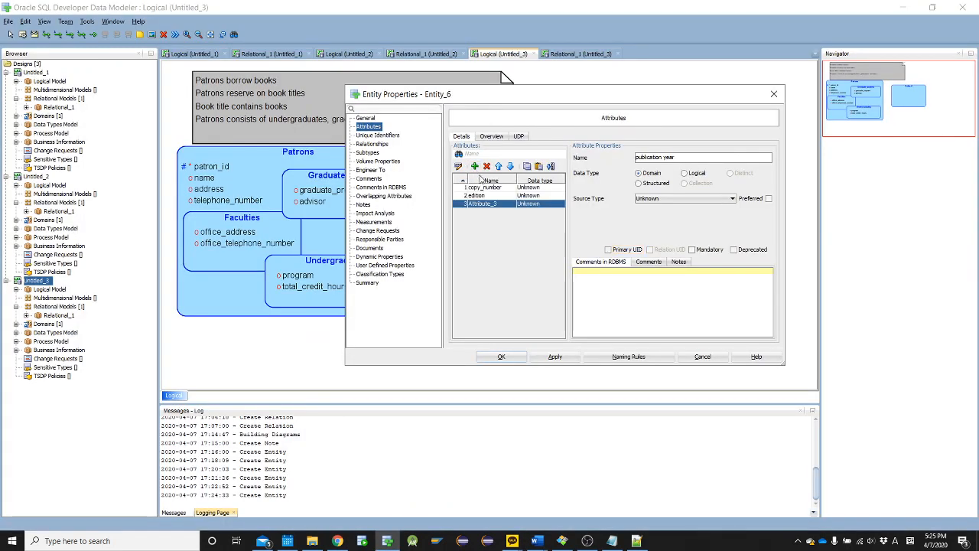
key(Left)
key(Left)
key(Left)
key(Left)
key(BackSpace)
text(_)
Copy "ISBN" from the Word case text and add it as the fourth attribute of Book_copies
key(alt+Tab)
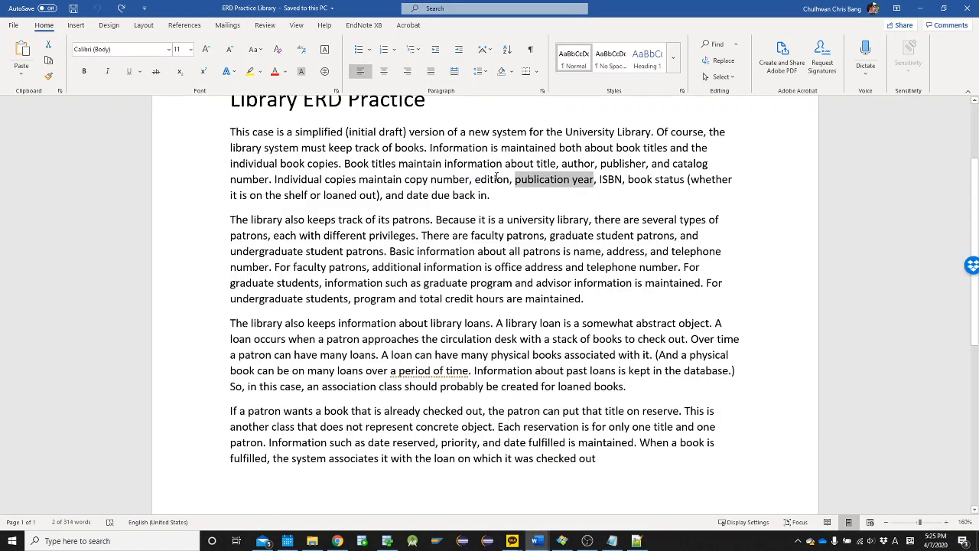
double_click(609, 179)
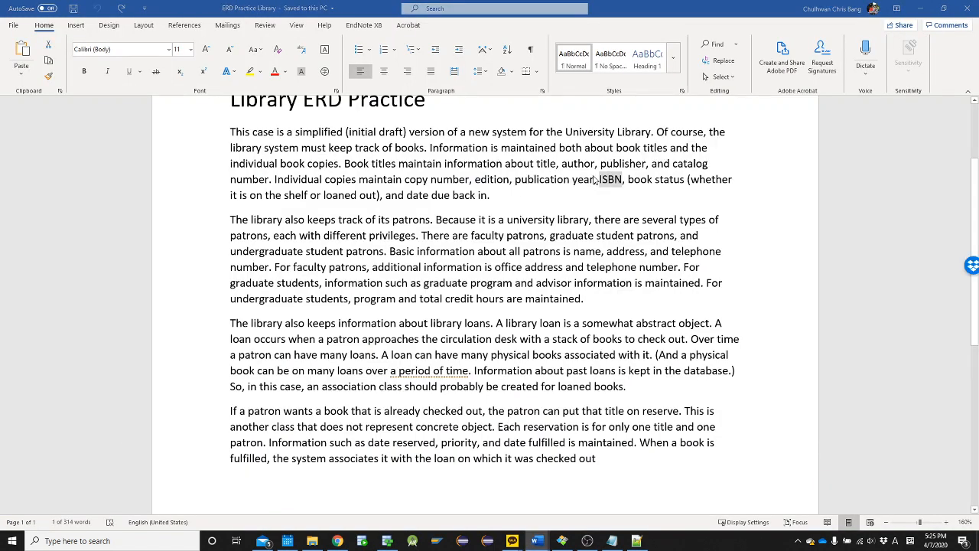
key(alt+Tab)
click(474, 166)
key(ctrl+v)
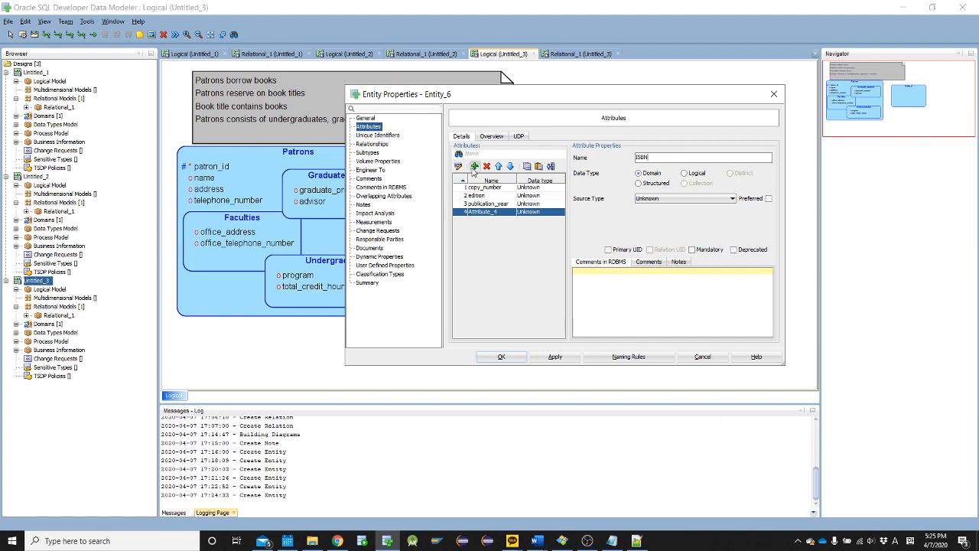
Add "book status" from the Word case text to Book_copies as the attribute book_status, and accept the entity properties
key(alt+Tab)
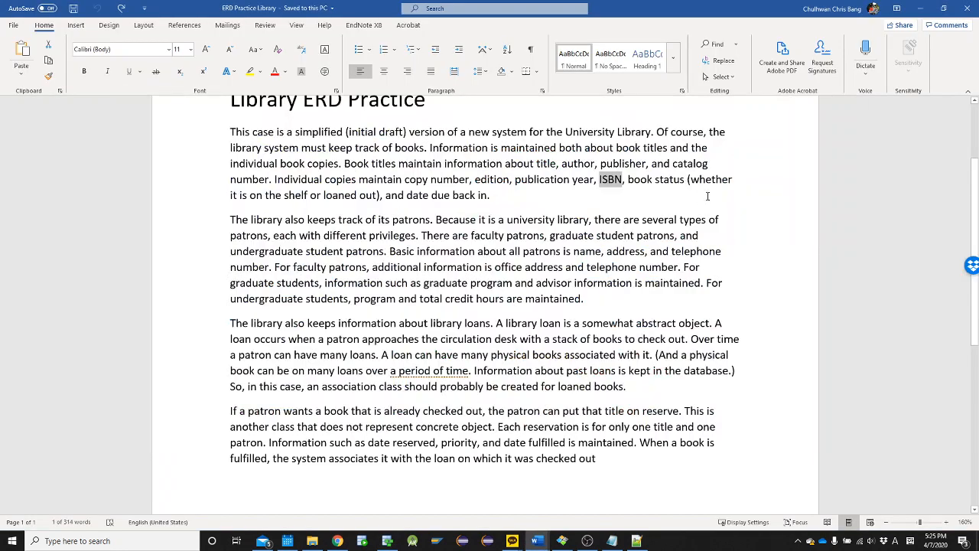
drag(656, 180, 637, 186)
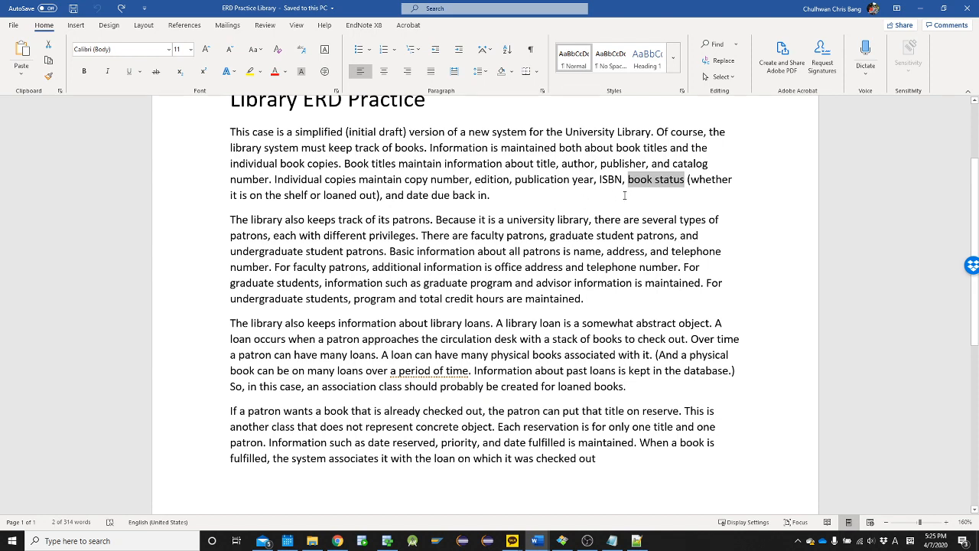
key(alt+Tab)
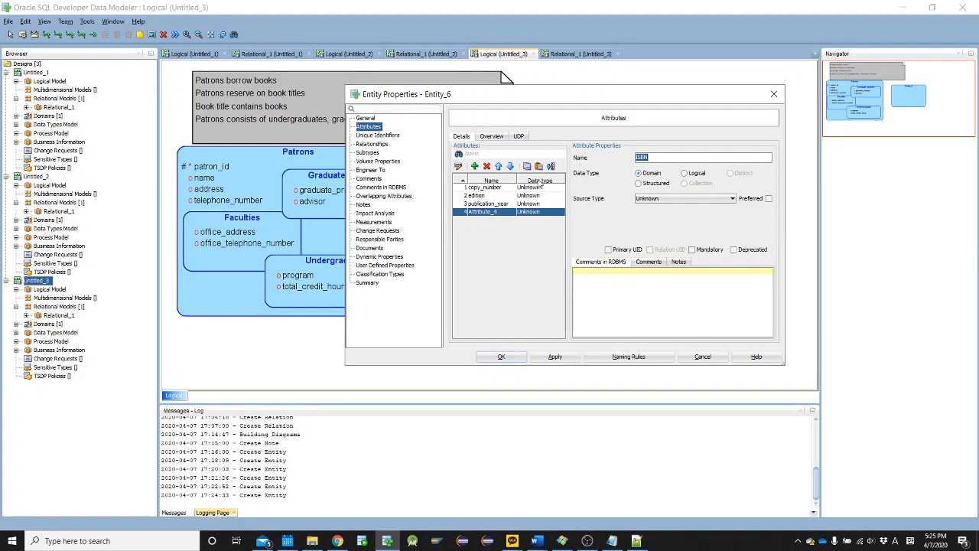
click(474, 167)
key(ctrl+v)
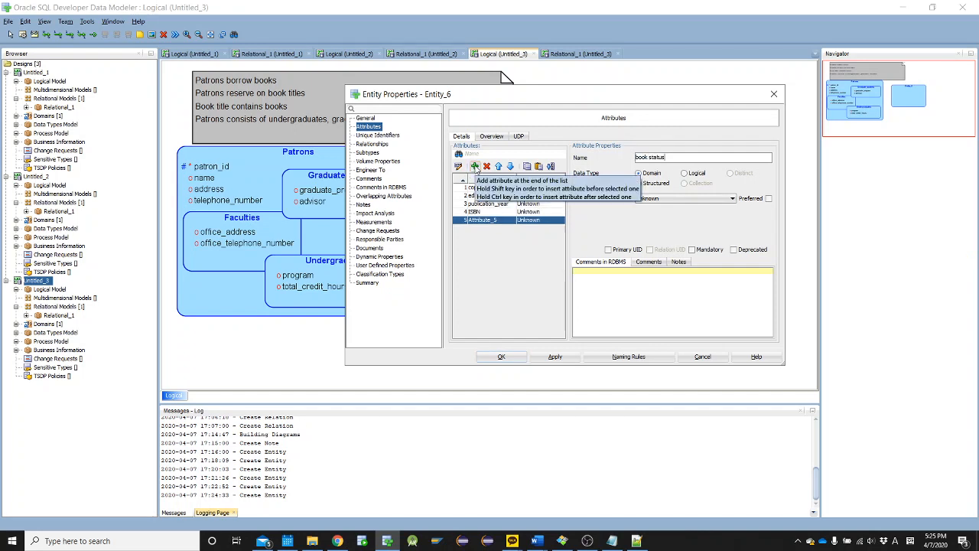
key(BackSpace)
text(_)
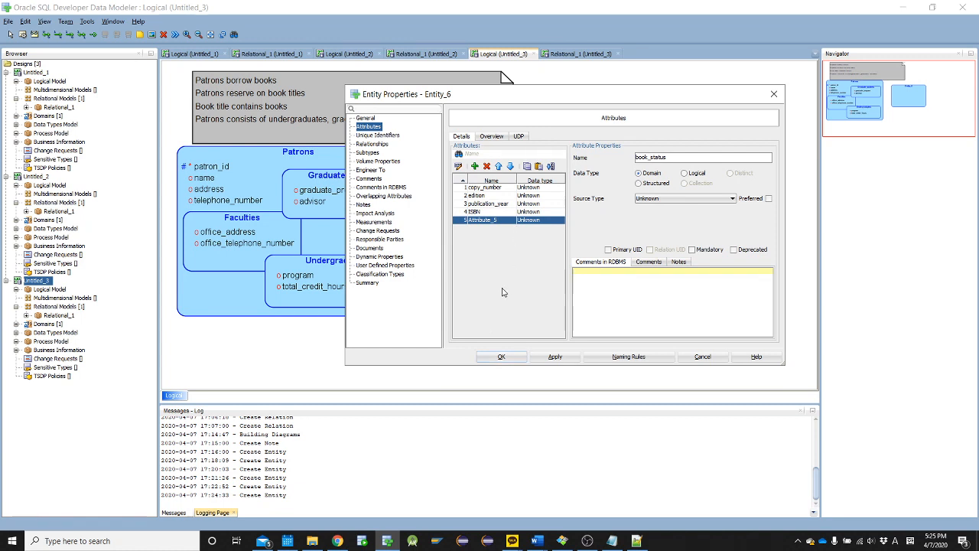
click(501, 358)
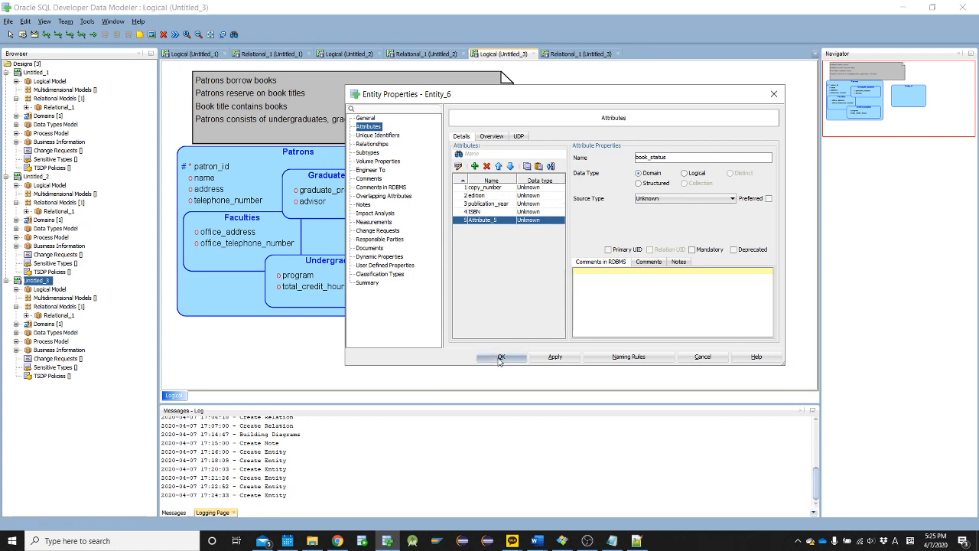
Move the Book_copies entity farther to the right of Patrons, with its upper edge level with that of Patrons
drag(549, 225, 616, 197)
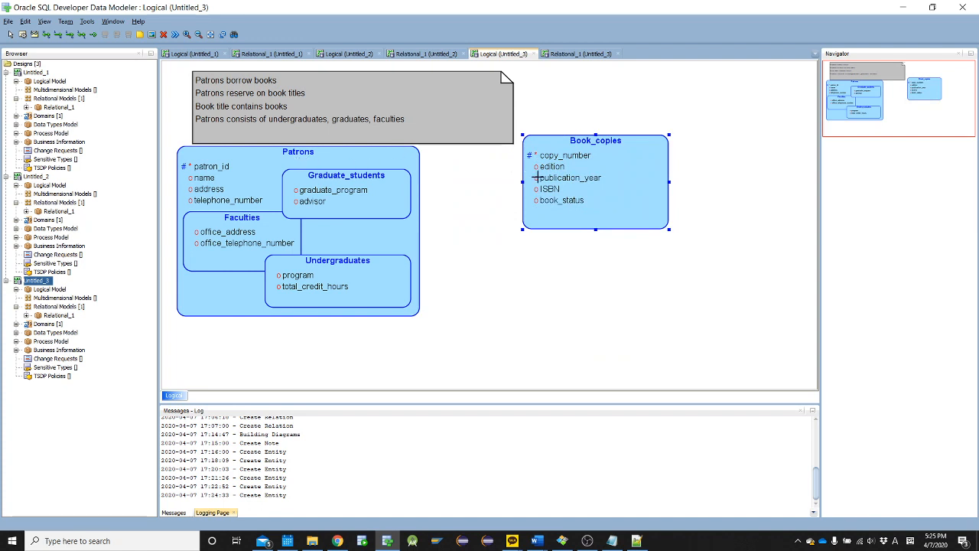
drag(538, 177, 537, 198)
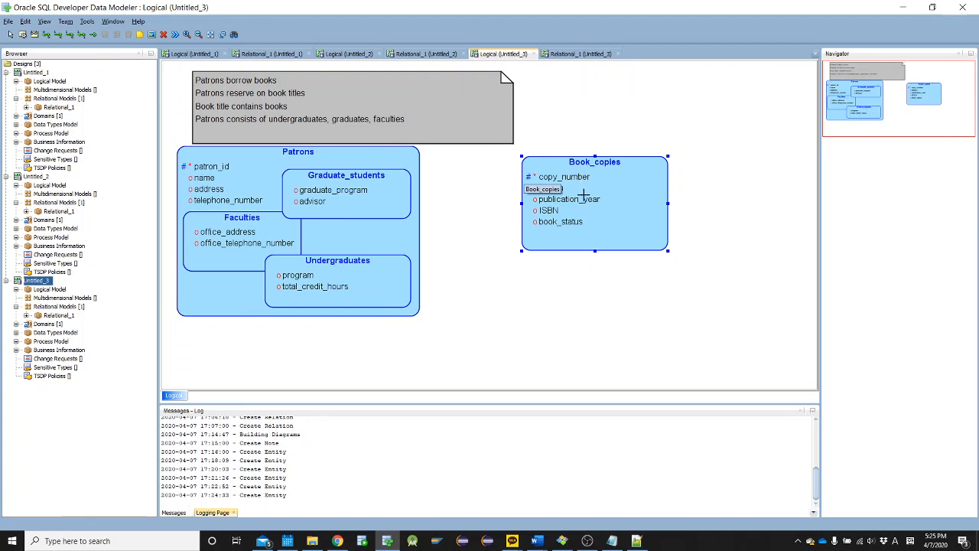
drag(582, 179, 578, 170)
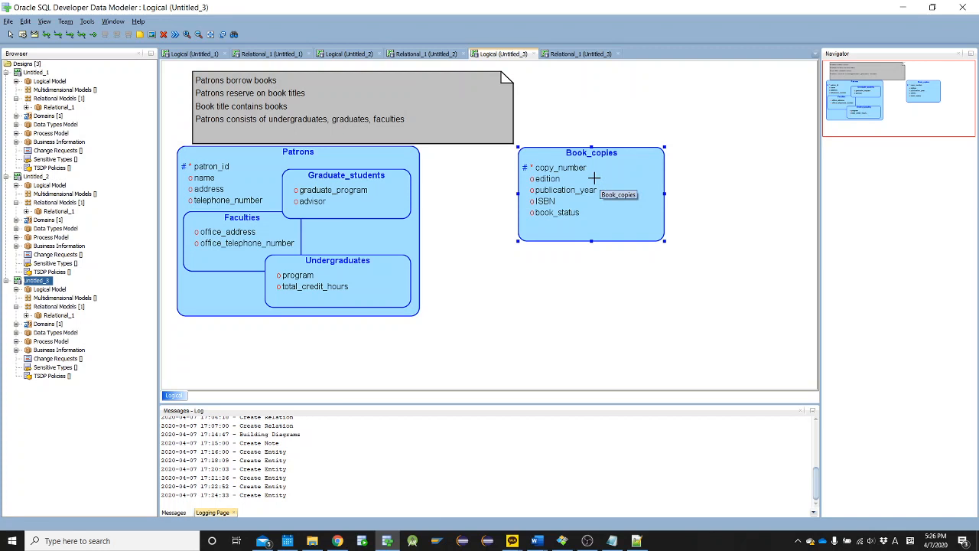
drag(585, 170, 695, 151)
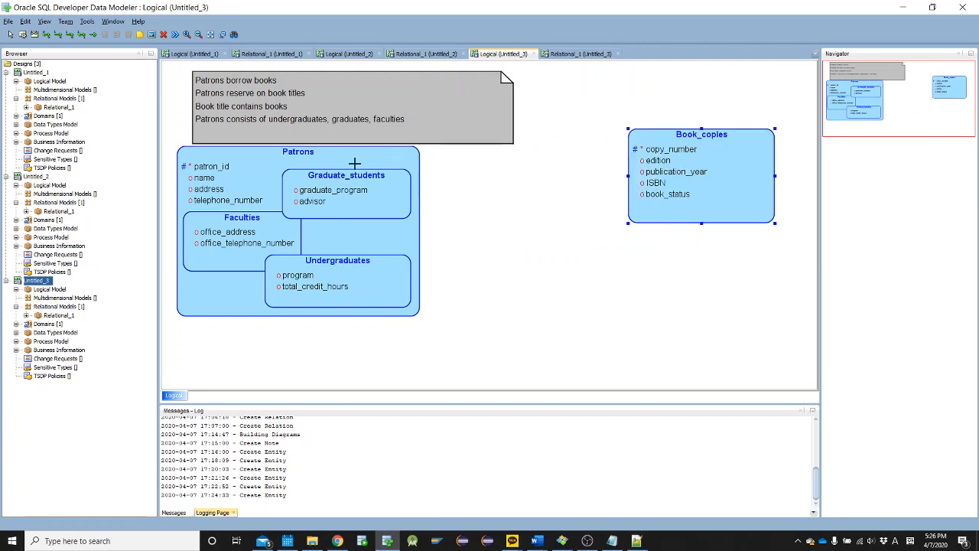
drag(727, 170, 726, 178)
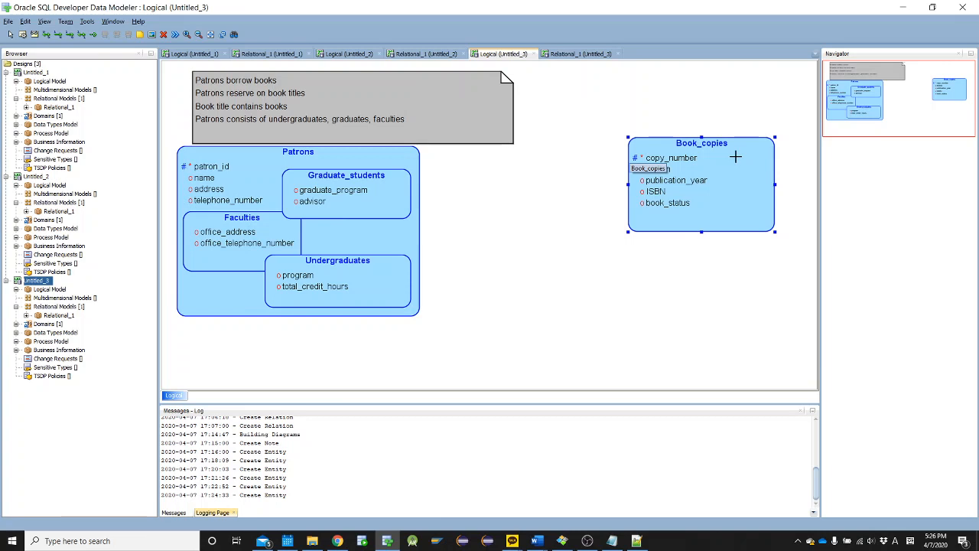
drag(735, 156, 710, 168)
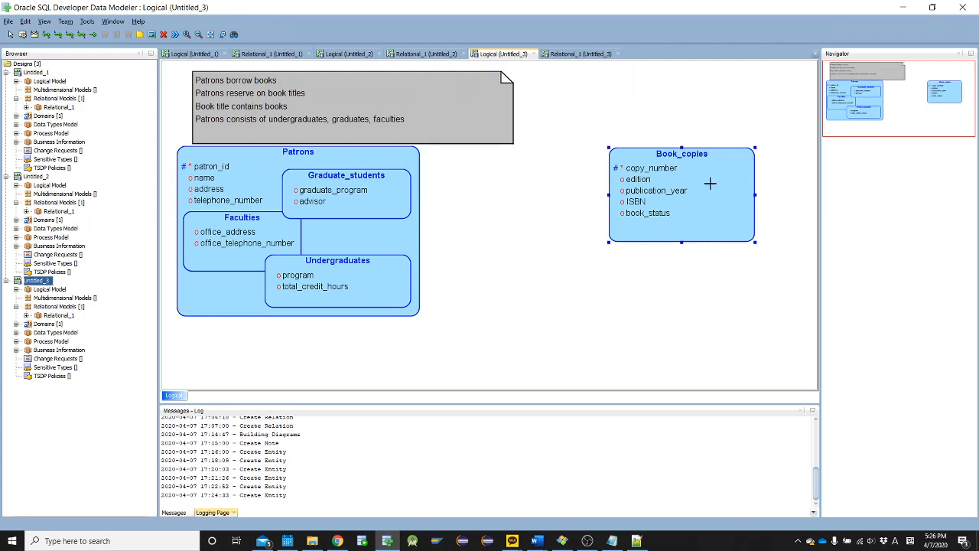
Create a many-to-many relation from Patrons to Book_copies and accept its default properties
click(48, 35)
click(415, 157)
click(647, 170)
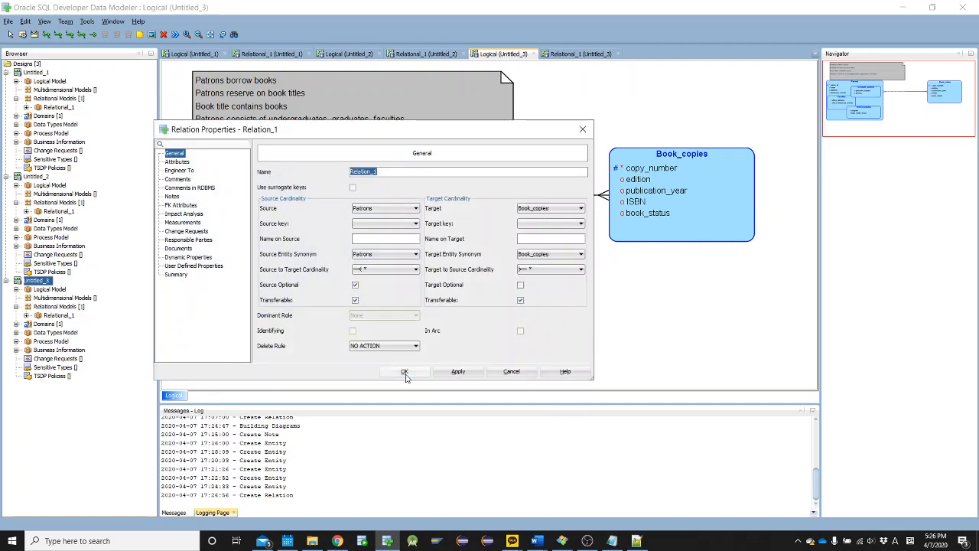
click(405, 372)
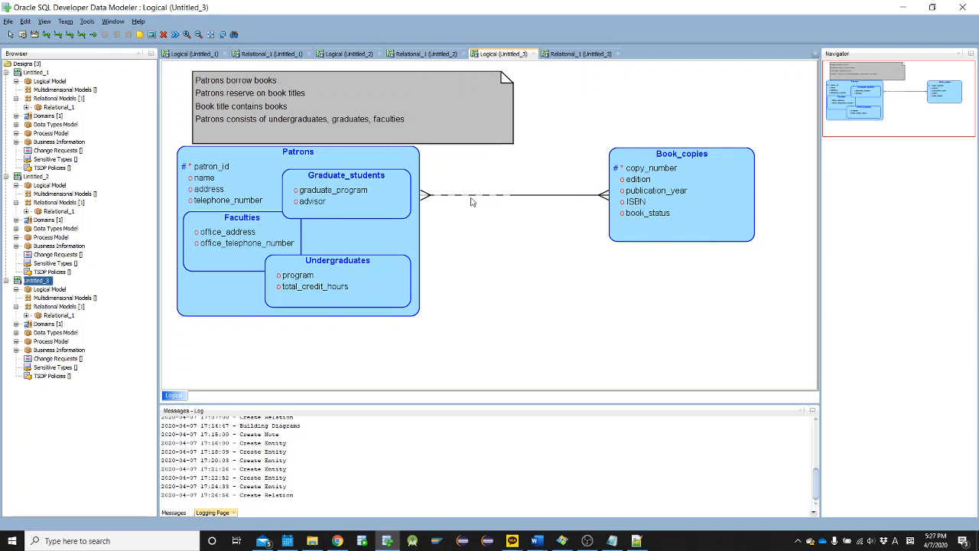
Make the target end of the Patrons to Book_copies relation optional, and move Book_copies slightly right and down
double_click(591, 199)
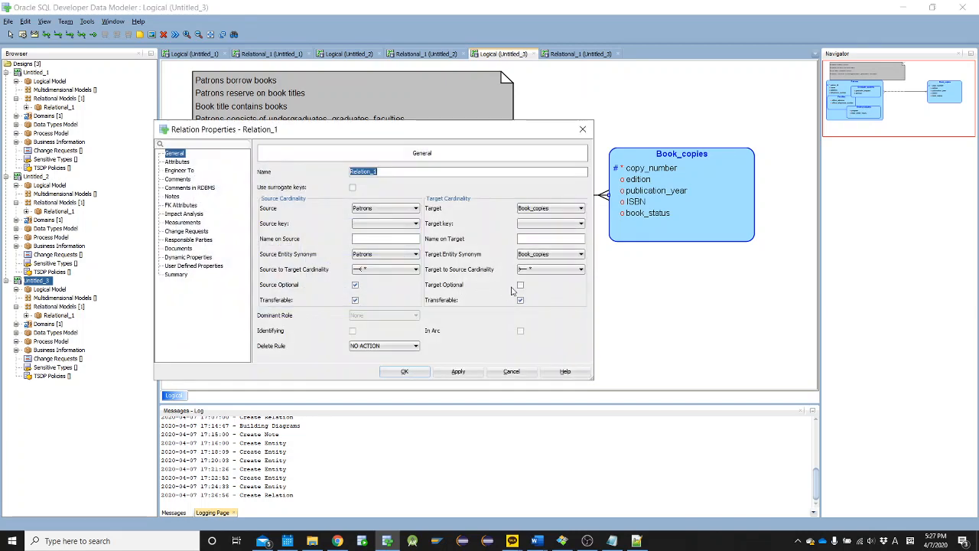
click(405, 371)
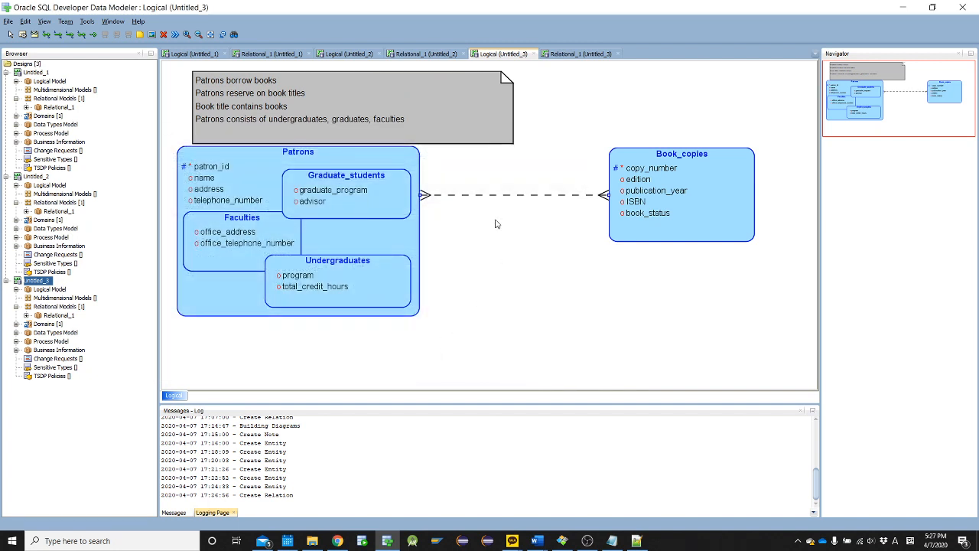
drag(634, 196, 653, 204)
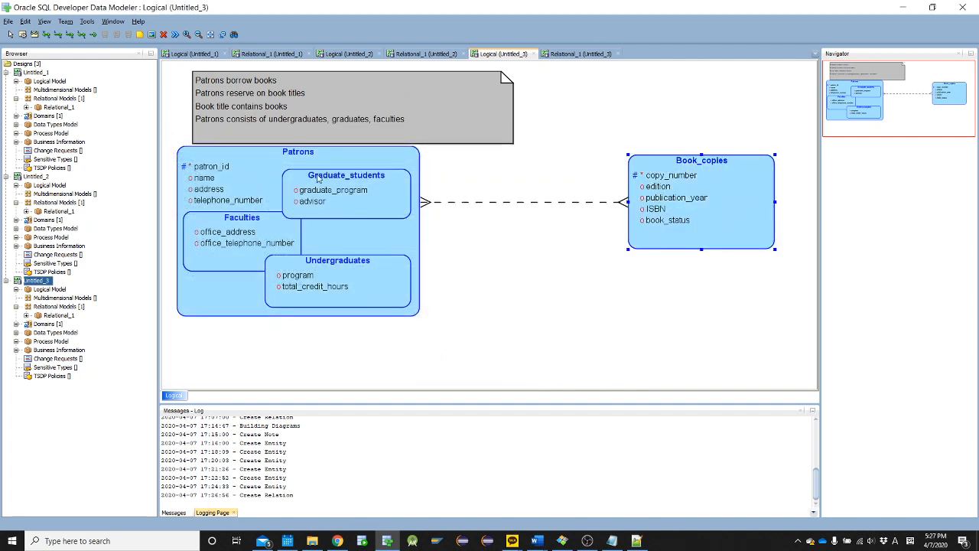
Review the sentence "Patrons reserve on book titles" in the Word notes for the next entity, and return to the data model
key(alt+Tab)
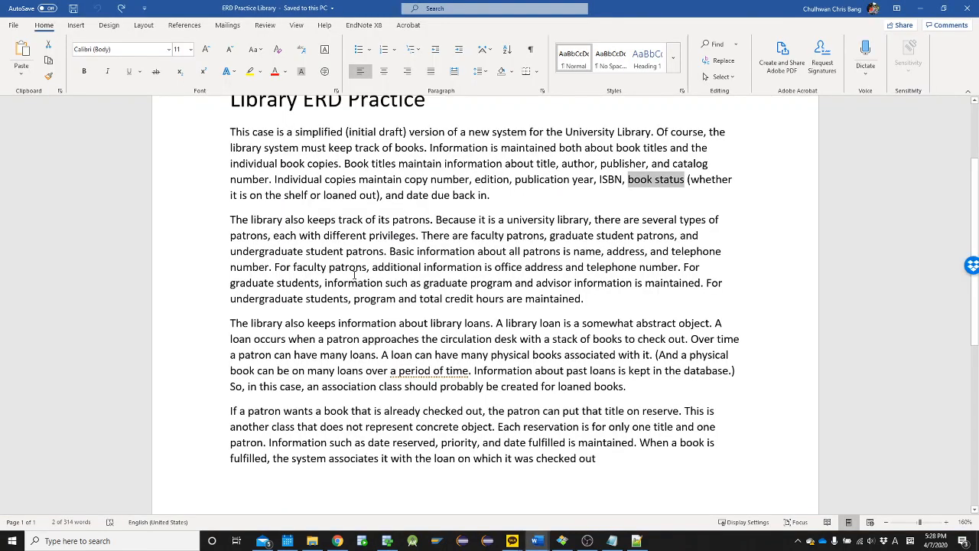
key(alt+Tab)
key(Tab)
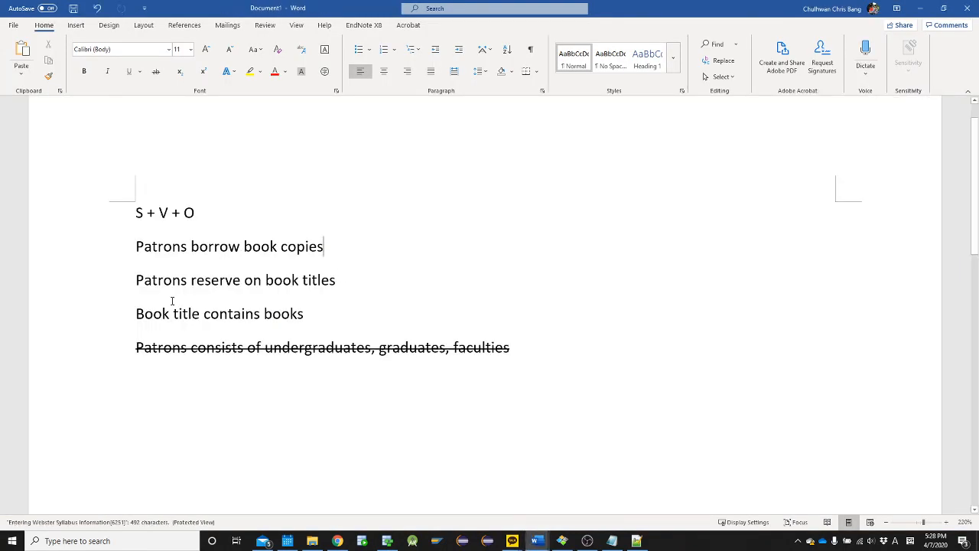
drag(141, 281, 312, 280)
key(alt+Tab)
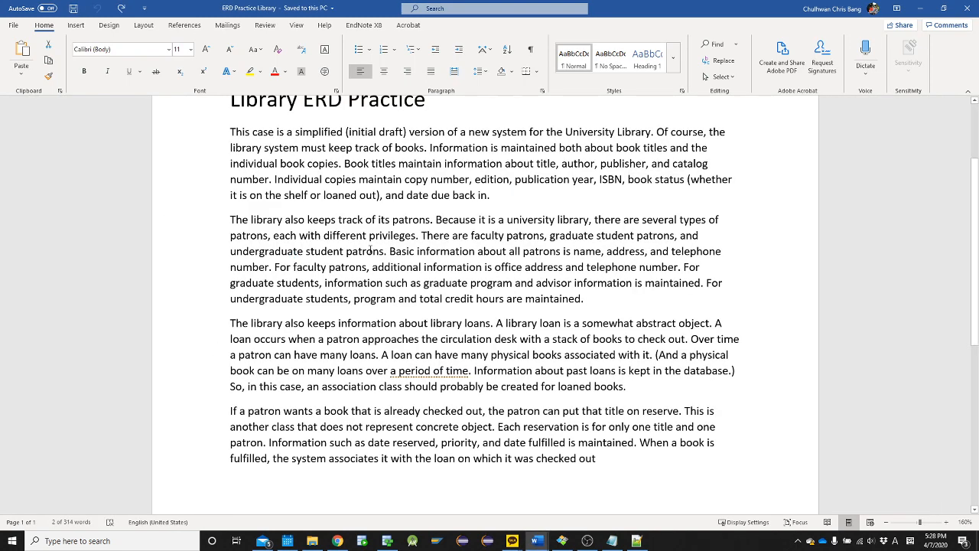
key(alt+Tab)
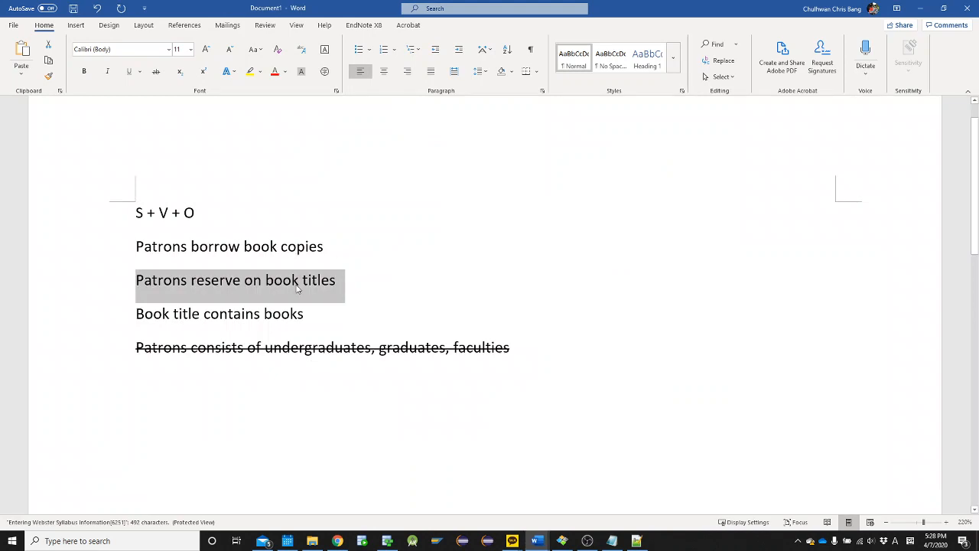
drag(280, 282, 320, 280)
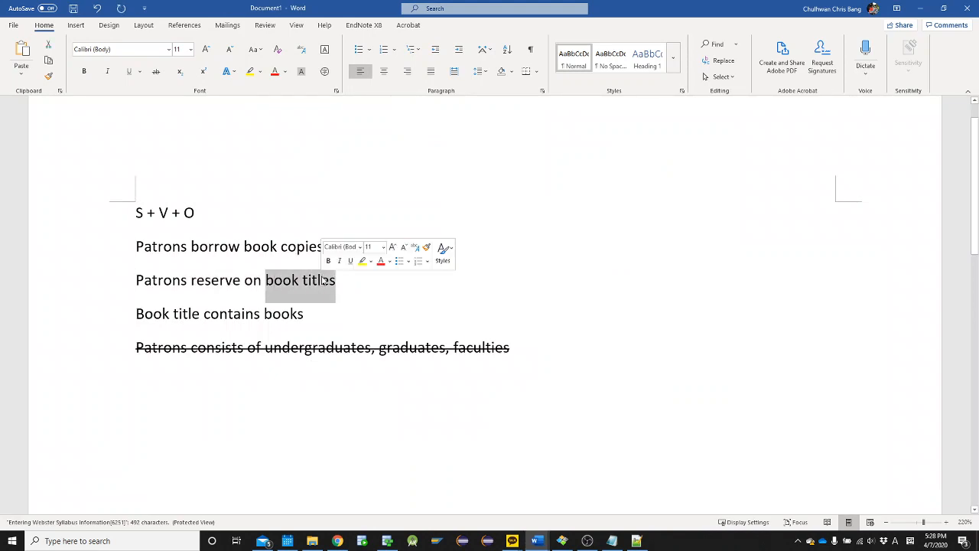
key(alt+Tab)
key(alt+Tab)
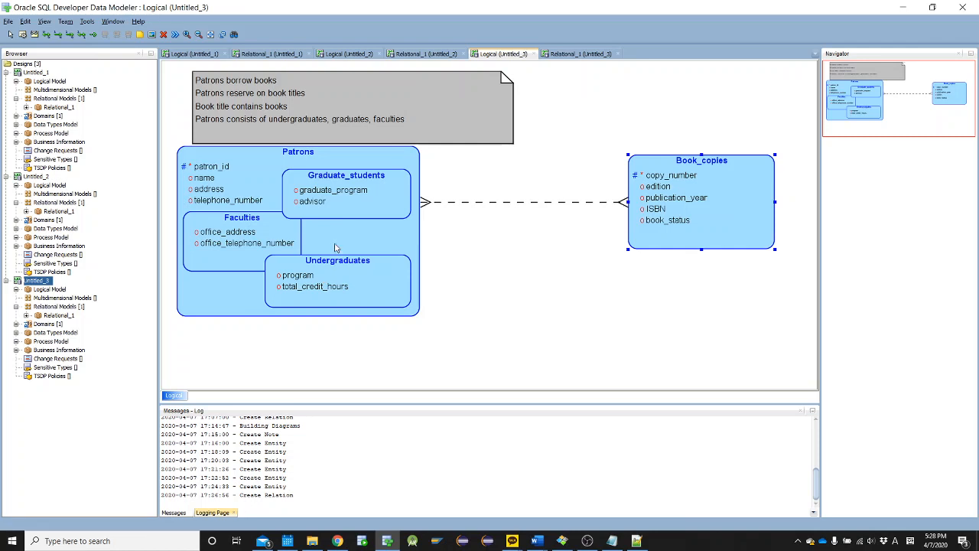
Create an entity named Book_title below Book_copies and open its attribute settings
click(22, 34)
click(621, 333)
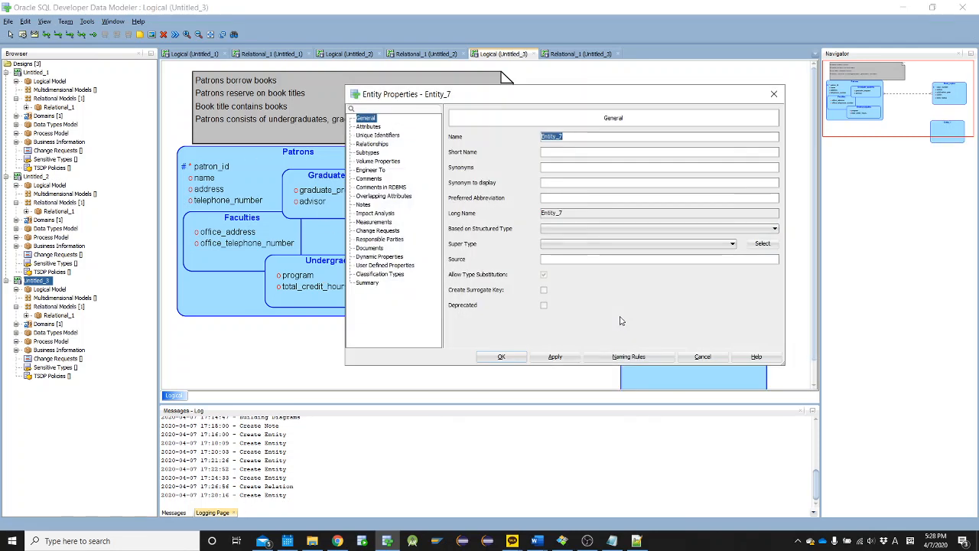
text(Book_title)
click(371, 127)
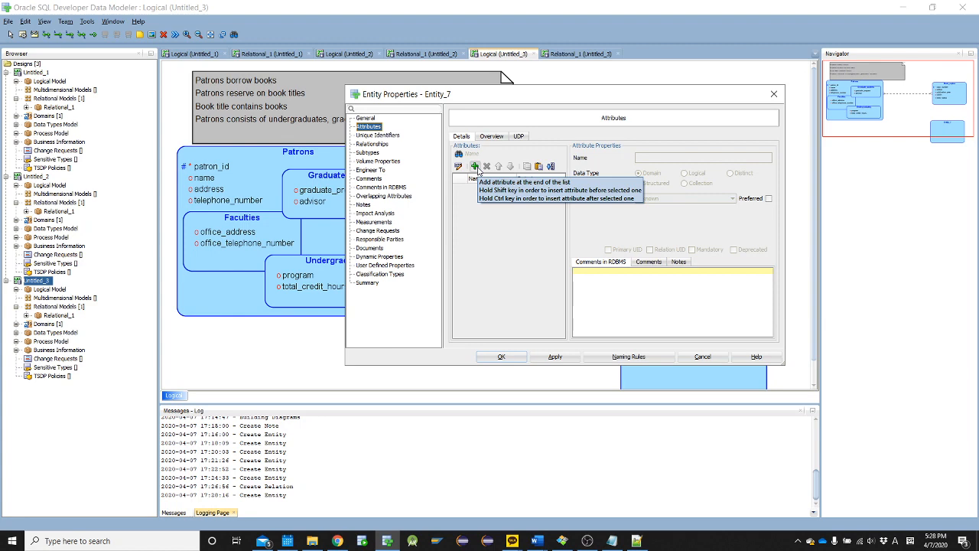
Check the book title details in the Word case text, and add book_title_id to Book_title as the primary UID
key(alt+Tab)
key(alt+Tab)
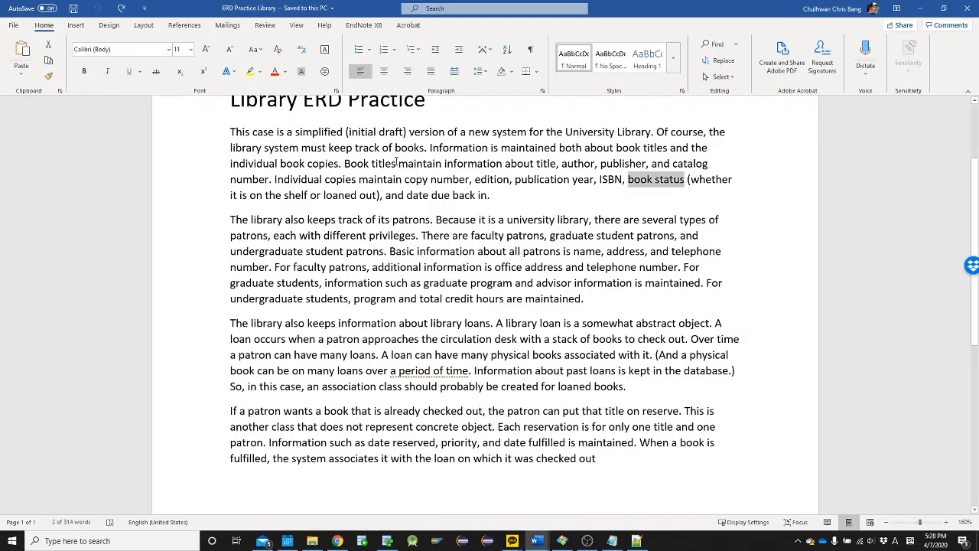
drag(394, 163, 694, 163)
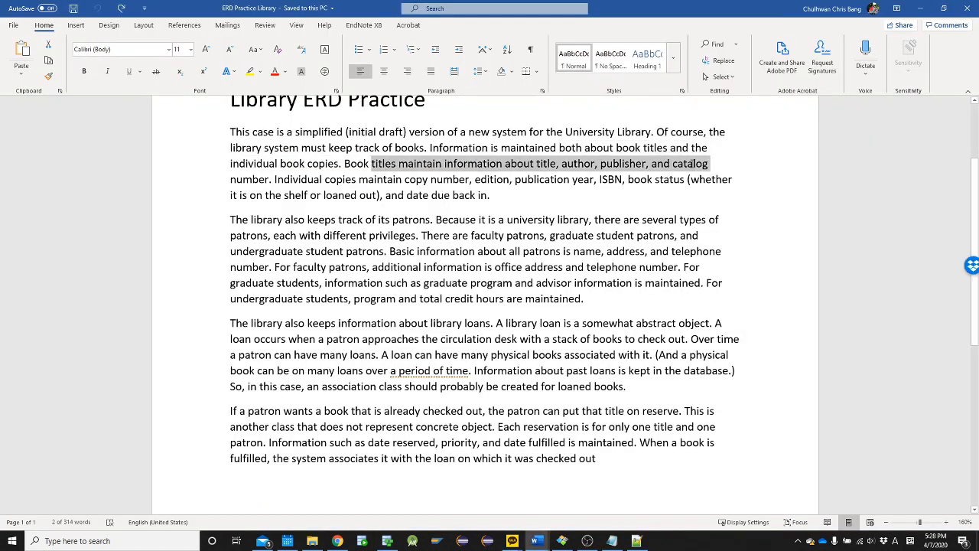
click(454, 168)
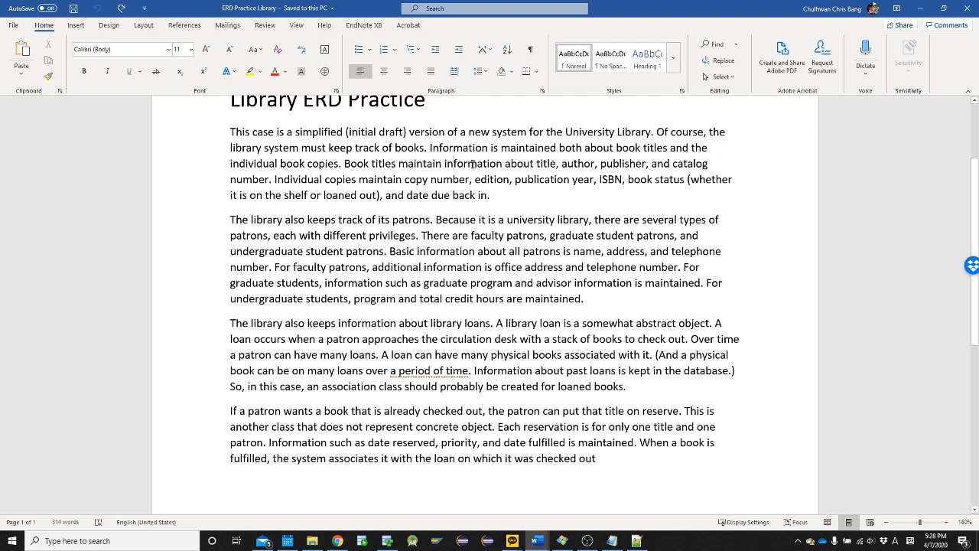
double_click(540, 163)
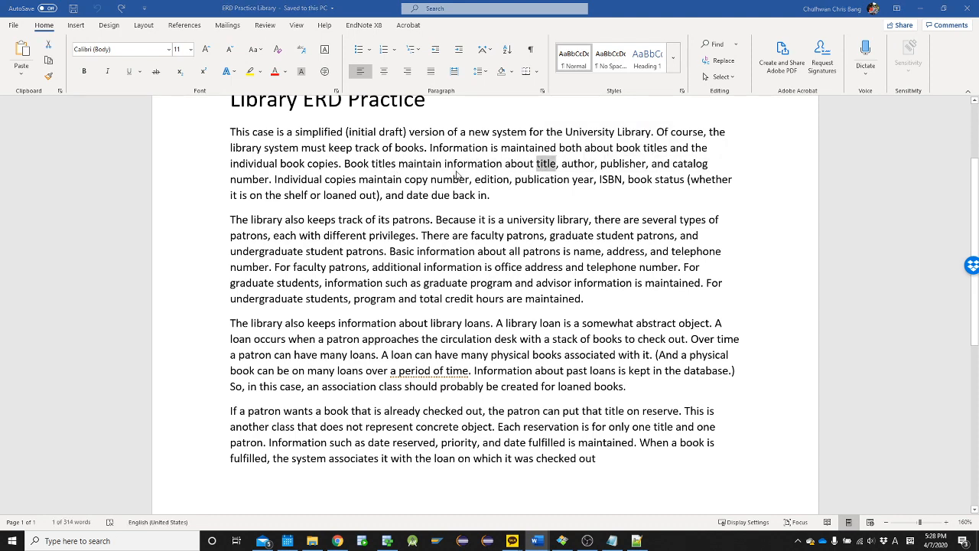
key(alt+Tab)
click(474, 166)
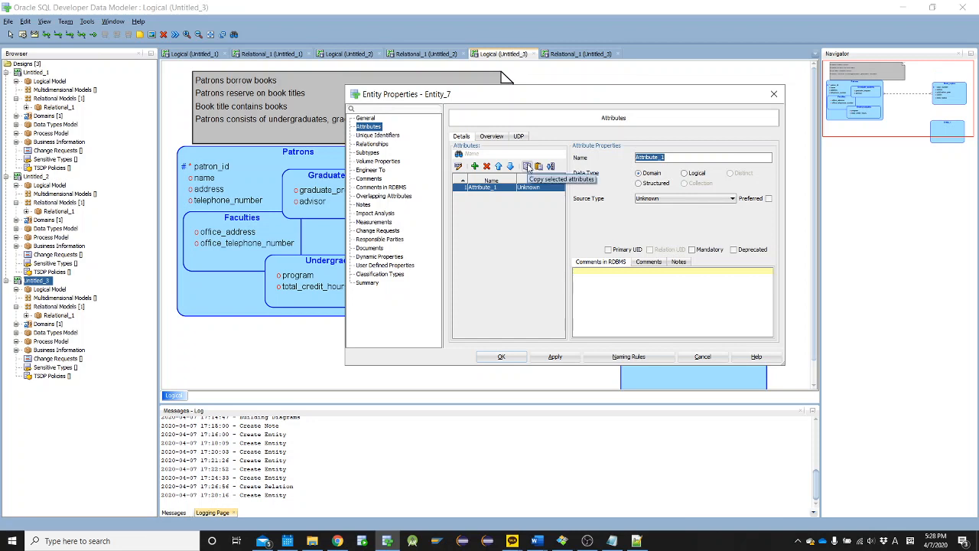
text(book_title_id)
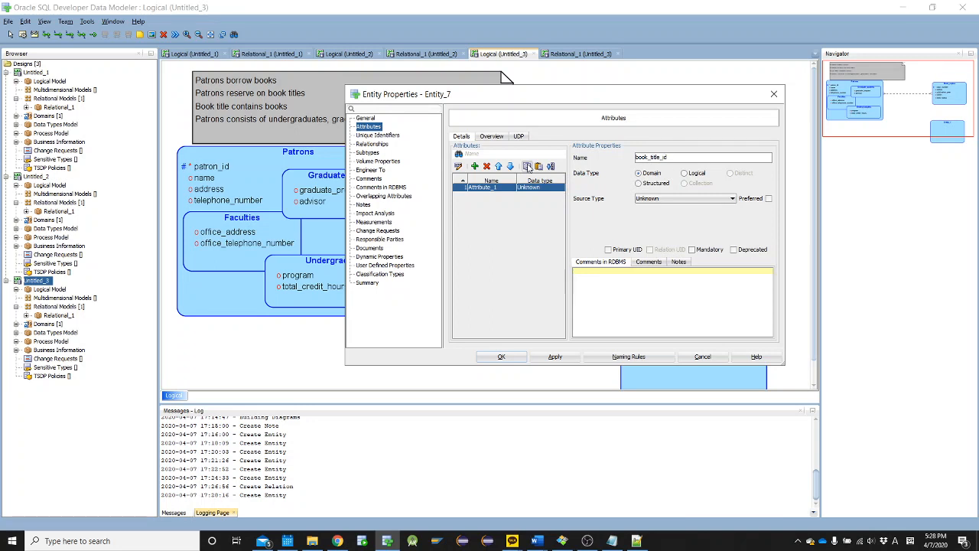
click(609, 249)
Add the attributes title and author to Book_title, copying "author" from the Word case text
click(474, 167)
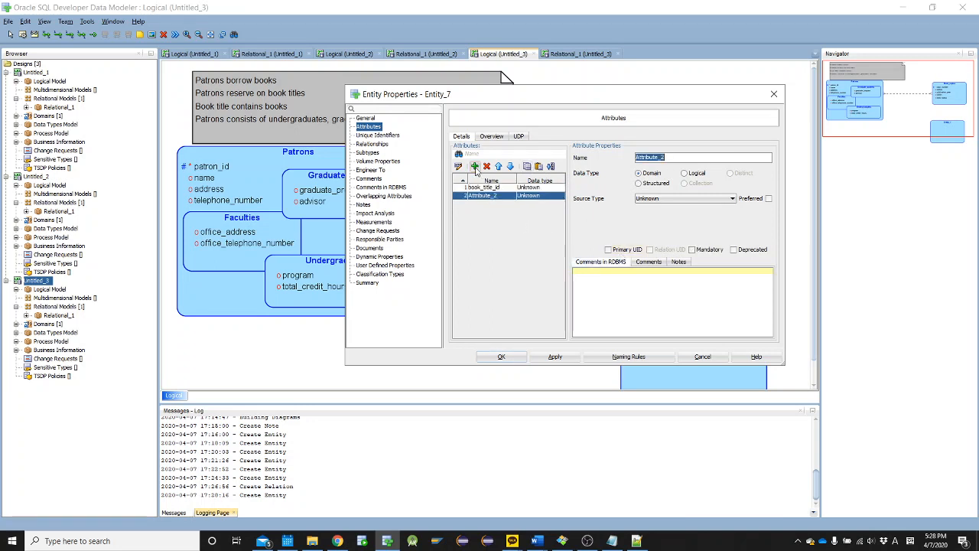
text(title)
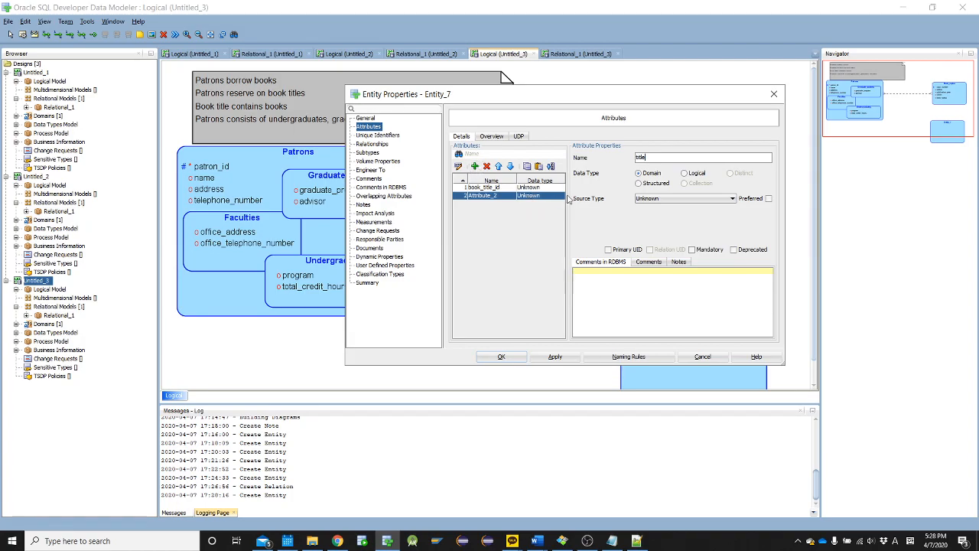
key(alt+Tab)
double_click(578, 164)
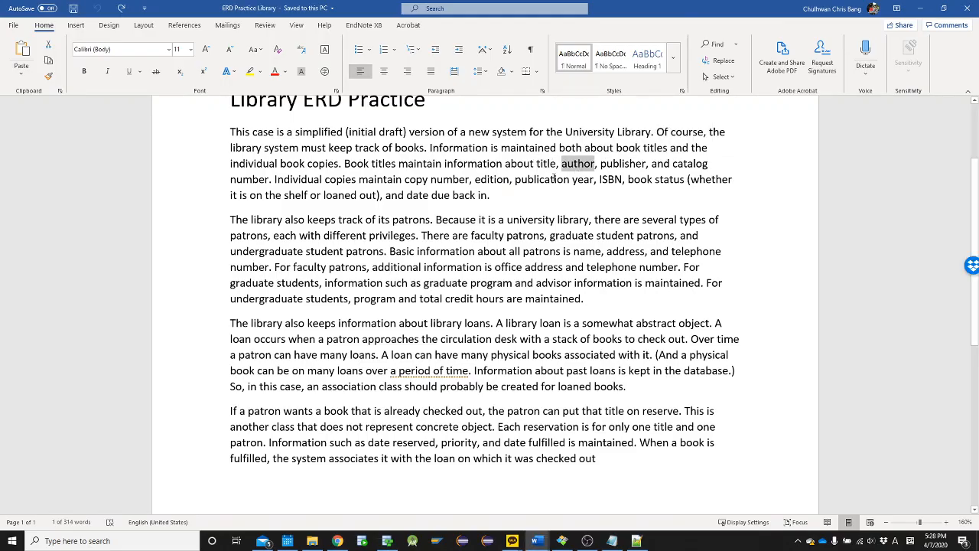
key(alt+Tab)
click(475, 166)
key(ctrl+v)
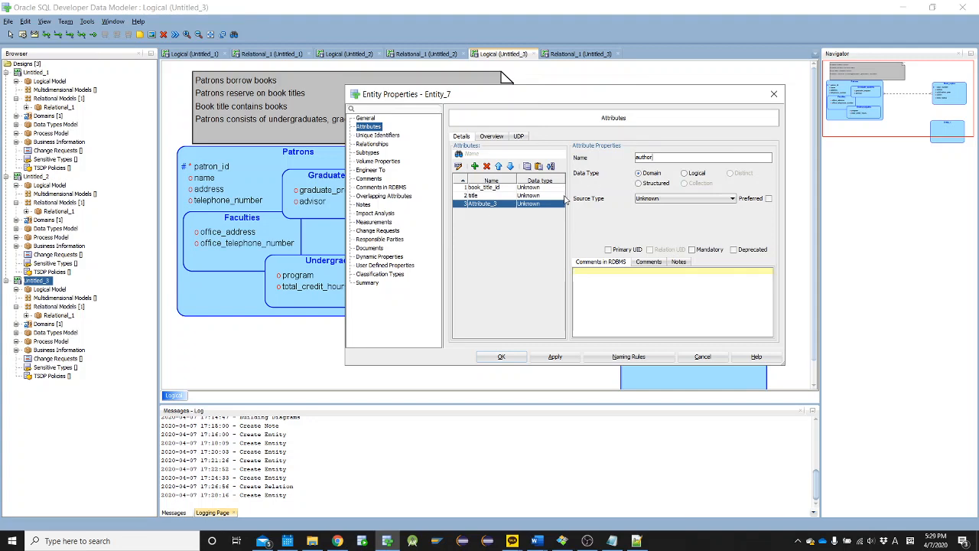
Copy "publisher" from the Word case text and add a fourth attribute to Book_title for it
key(alt+Tab)
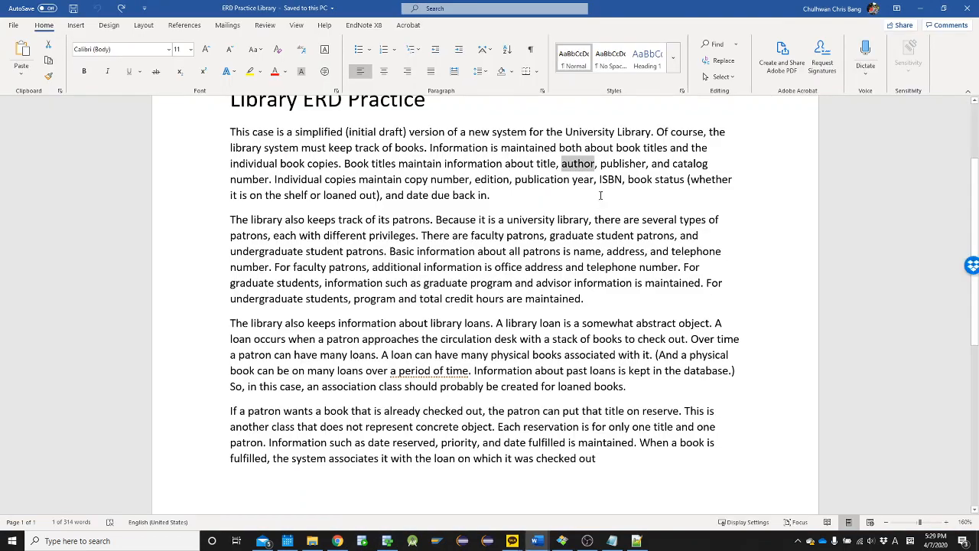
double_click(619, 163)
key(alt+Tab)
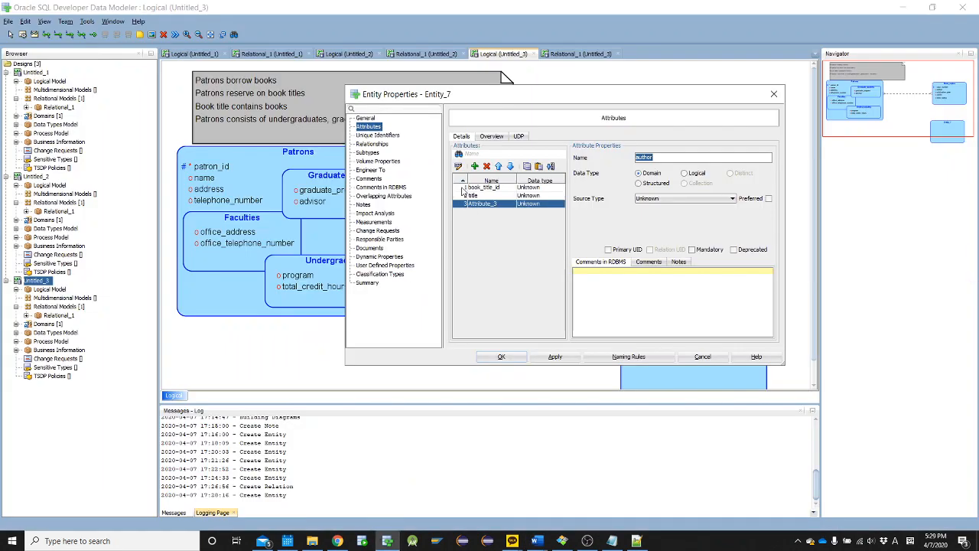
click(475, 166)
Copy "catalog number" from the Word case text and paste it as the name of Book_title's fourth attribute
key(alt+Tab)
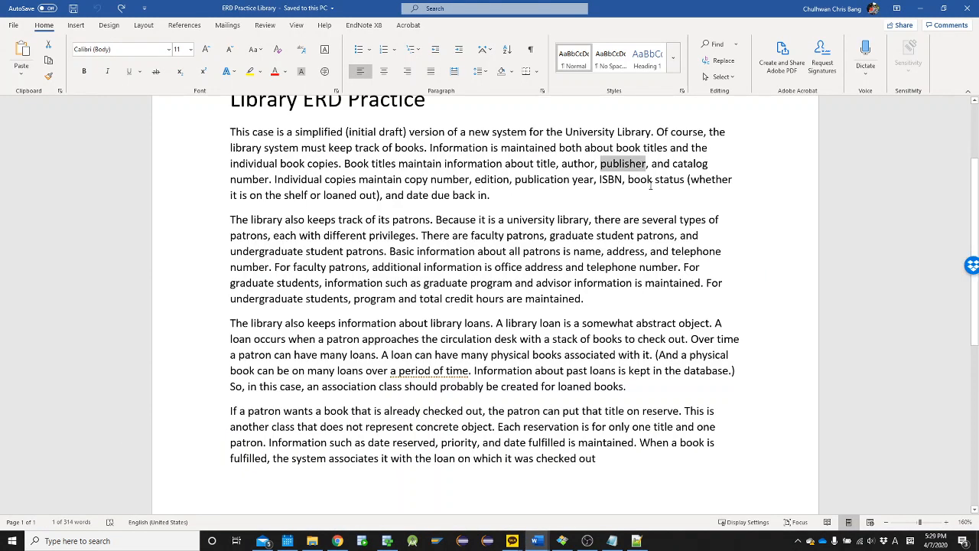
drag(685, 163, 252, 184)
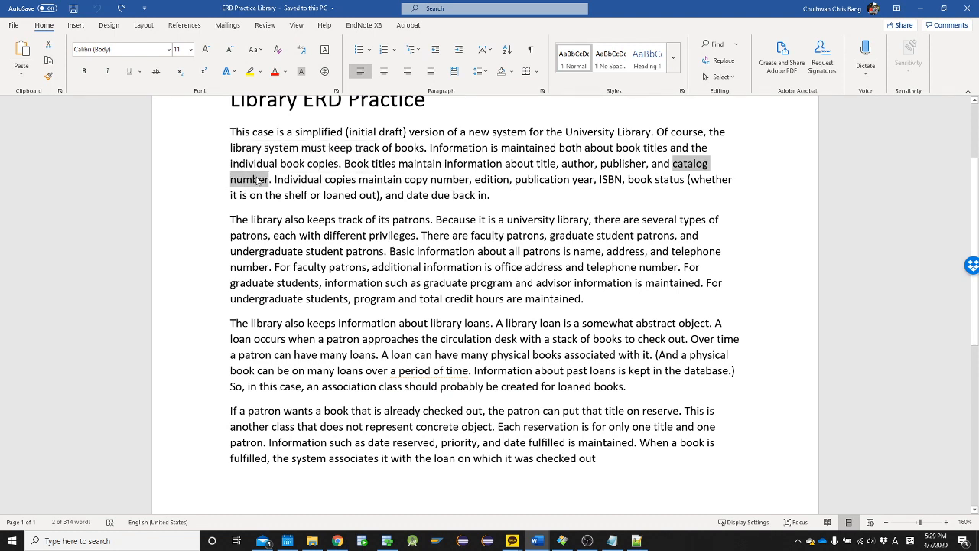
key(alt+Tab)
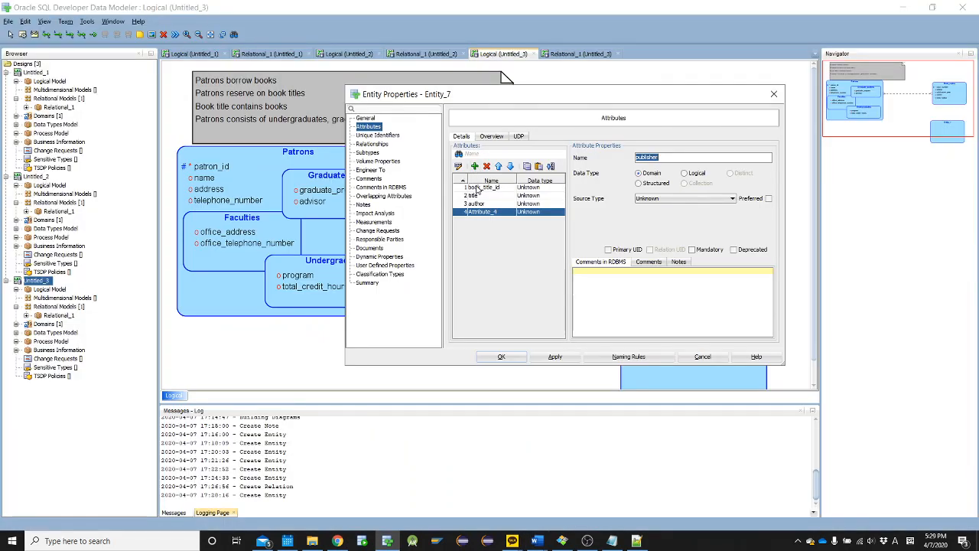
key(ctrl+v)
Remove the book_title_id attribute from Book_title and make catalog number the primary UID
click(476, 188)
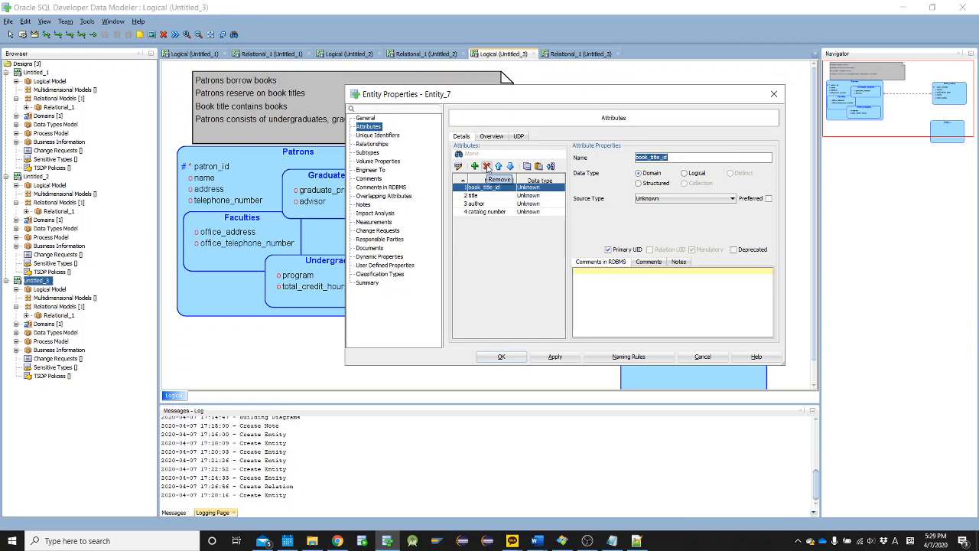
click(487, 167)
click(484, 205)
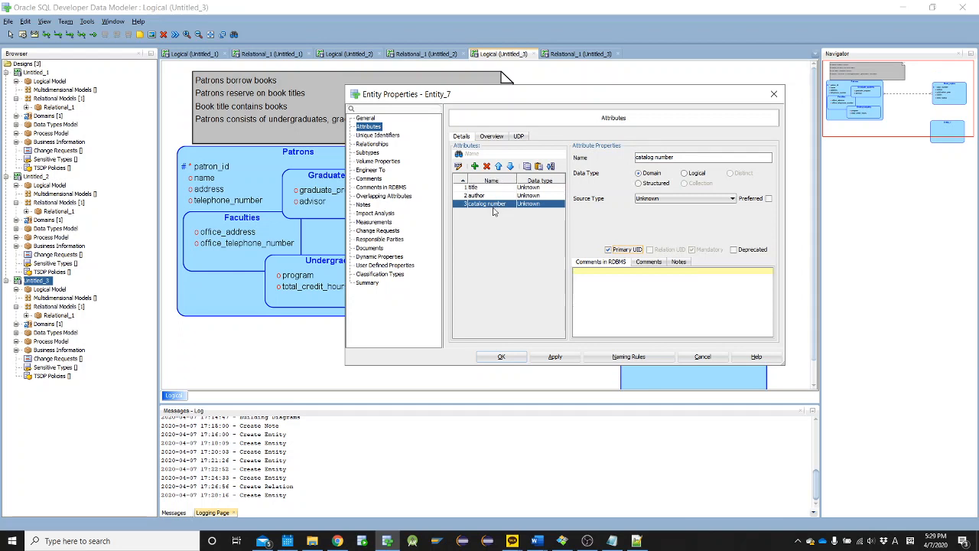
Move catalog number to the first place among Book_title's attributes and accept the entity properties
click(498, 166)
click(498, 167)
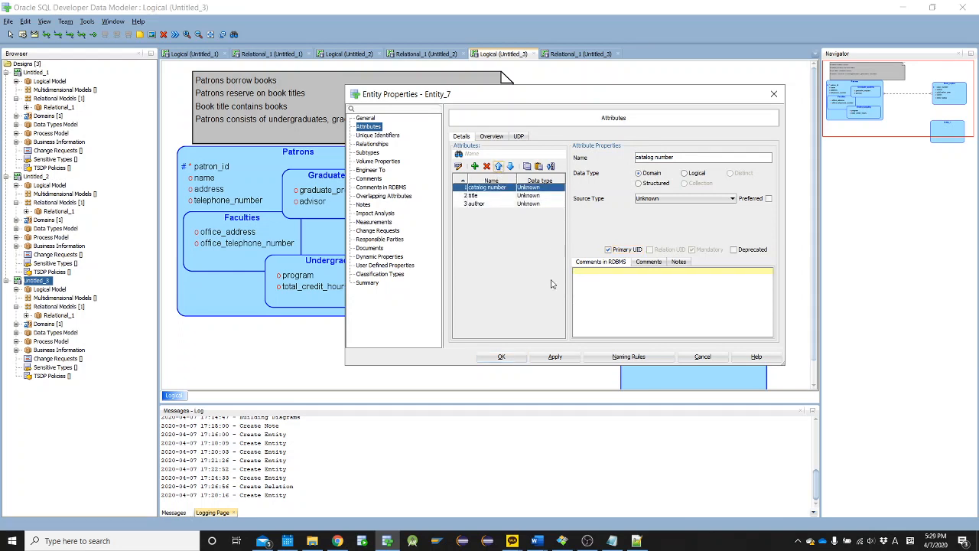
click(502, 356)
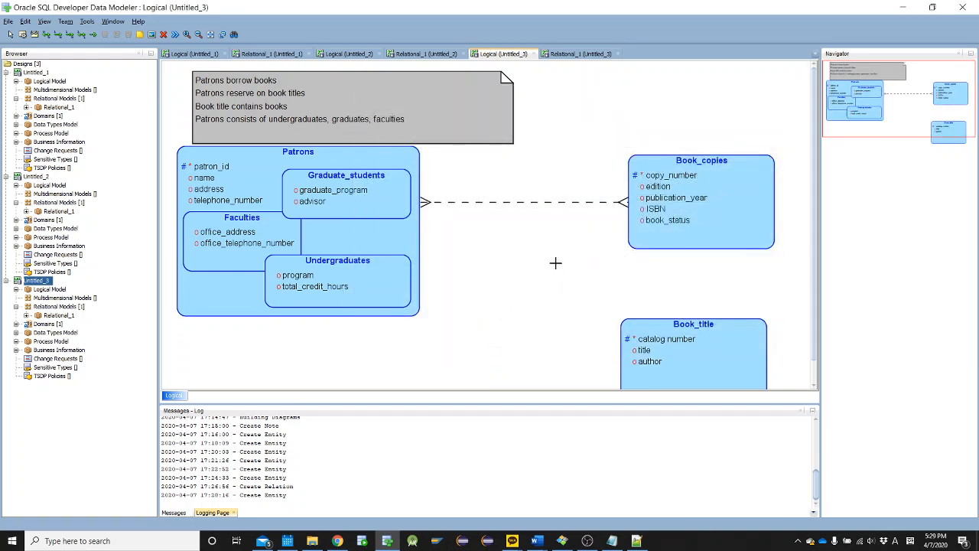
Create a many-to-many relation from the Undergraduates subtype to Book_title, with the source end not optional
scroll(556, 262, down, 1)
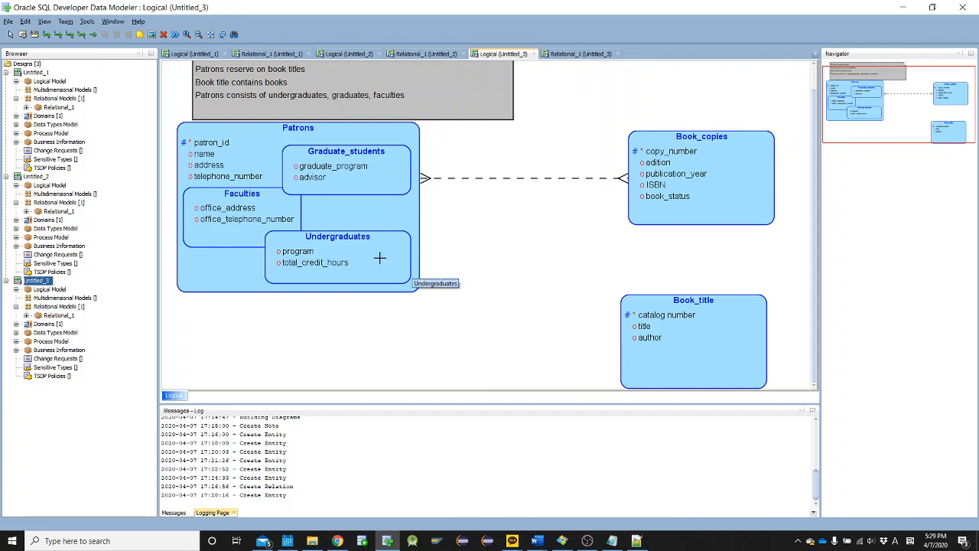
click(48, 36)
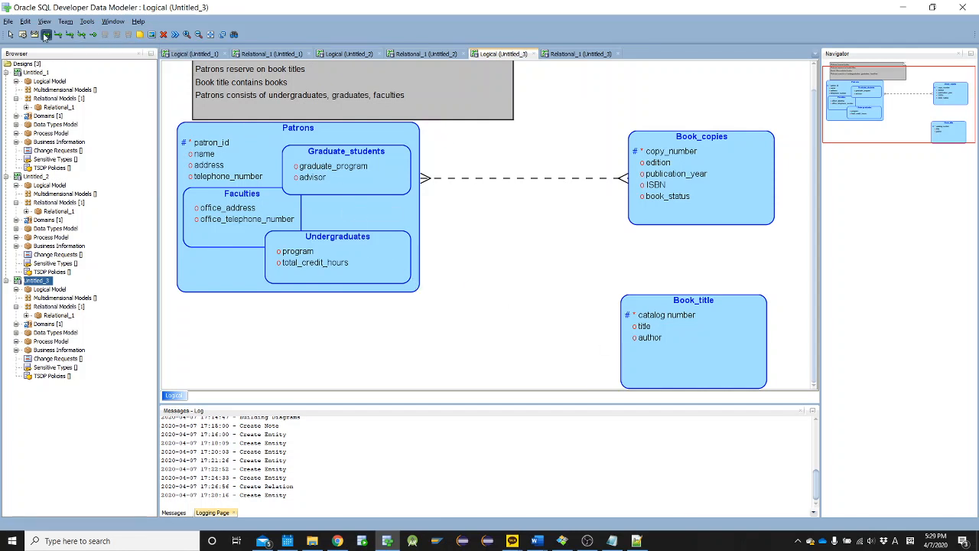
click(381, 237)
click(388, 264)
click(687, 359)
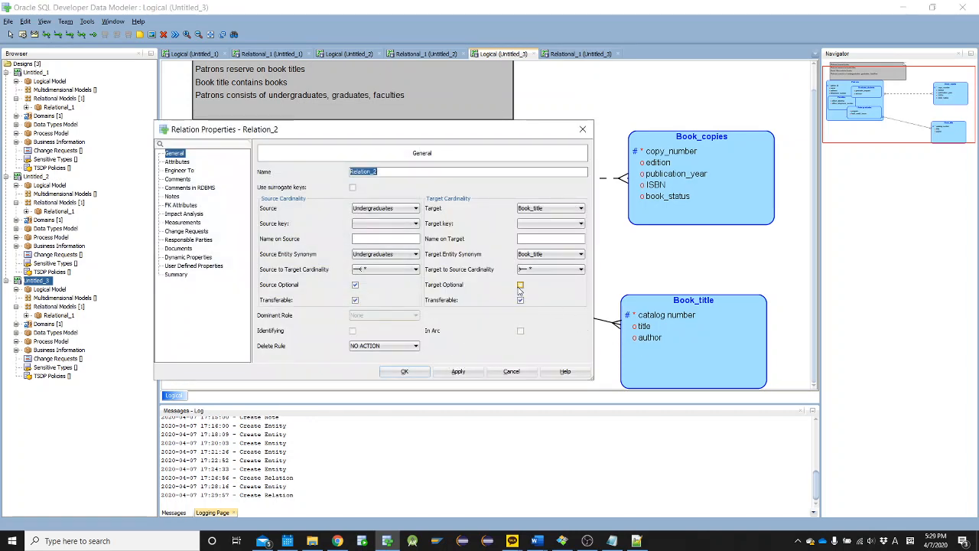
click(356, 286)
click(401, 371)
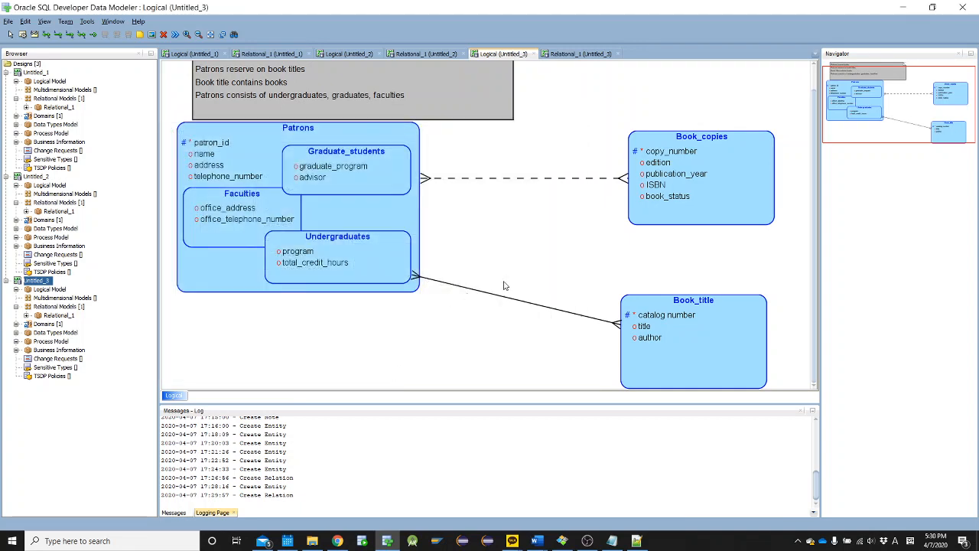
Delete the relation between the Undergraduates subtype and Book_title
key(Delete)
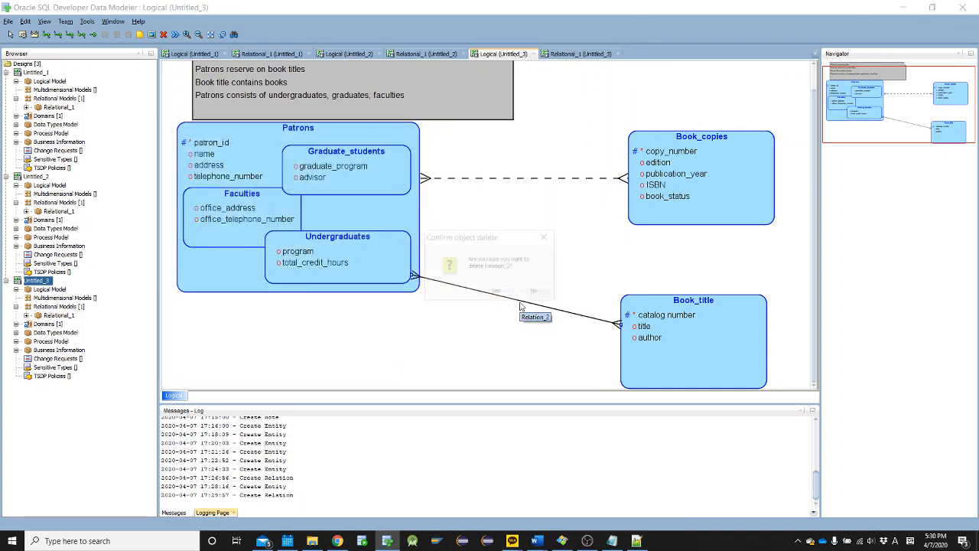
click(496, 293)
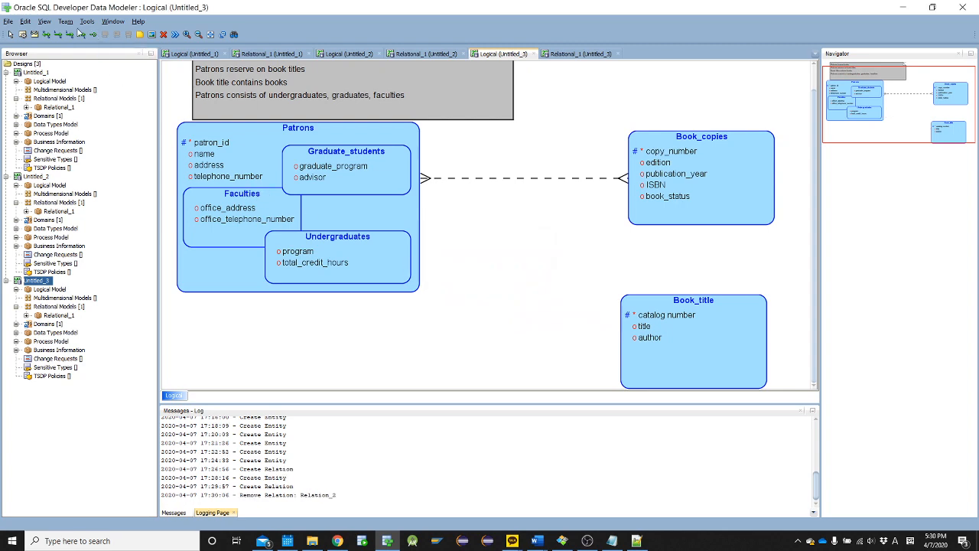
click(411, 208)
click(664, 327)
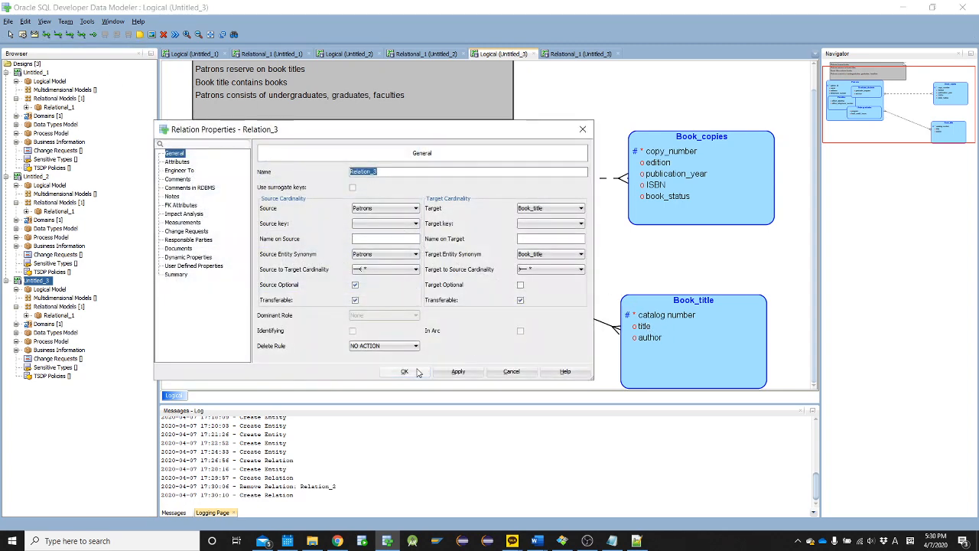
drag(404, 138, 427, 124)
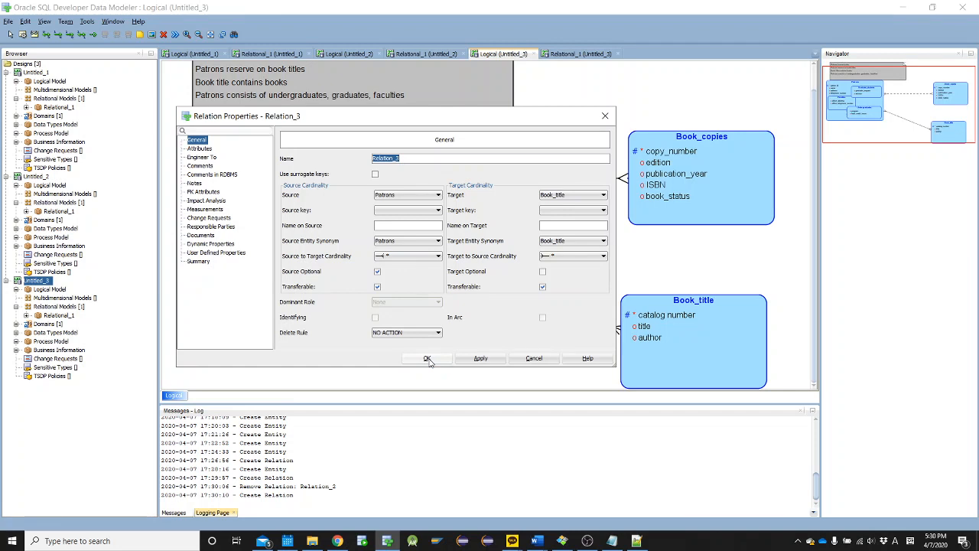
click(534, 358)
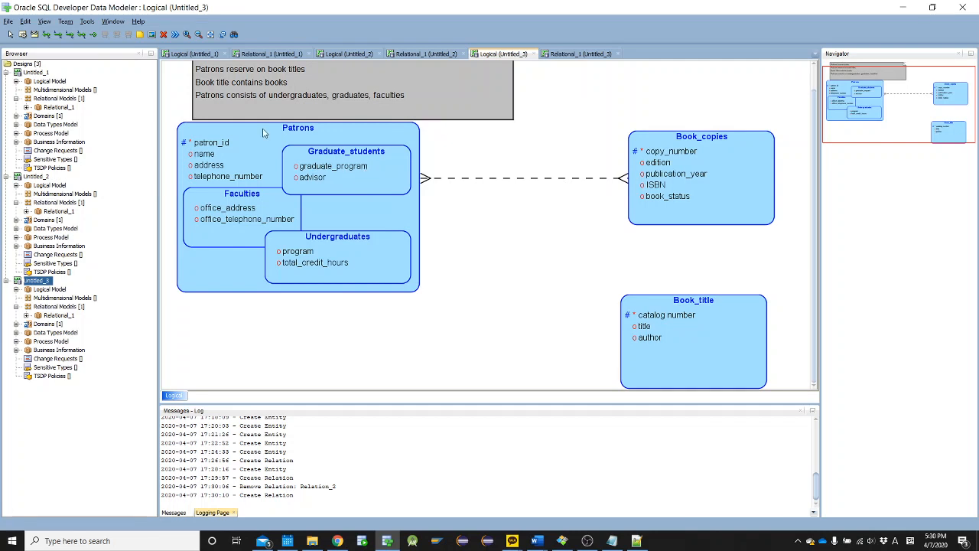
Try a many-to-many relation from the Graduate_students subtype to Book_title, and delete it again
click(48, 35)
click(386, 173)
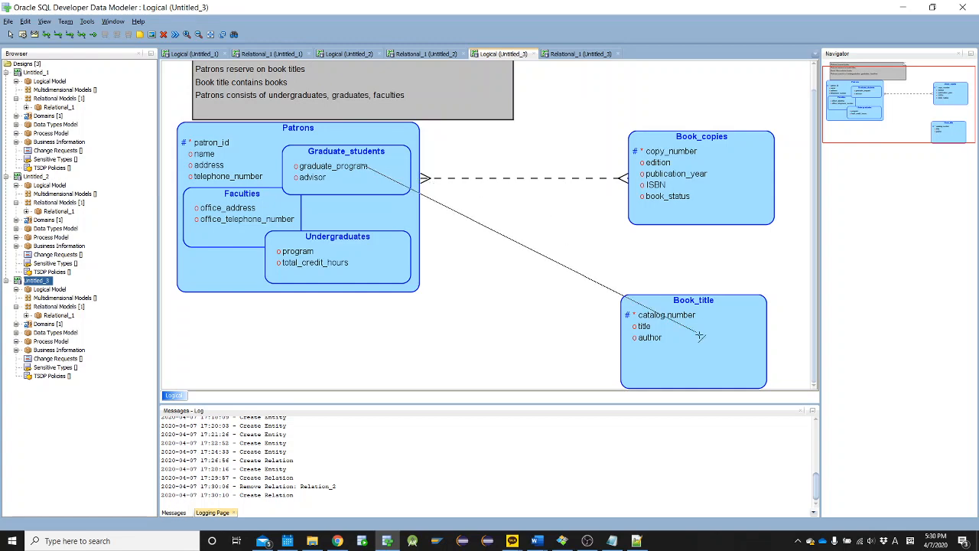
click(693, 330)
click(427, 359)
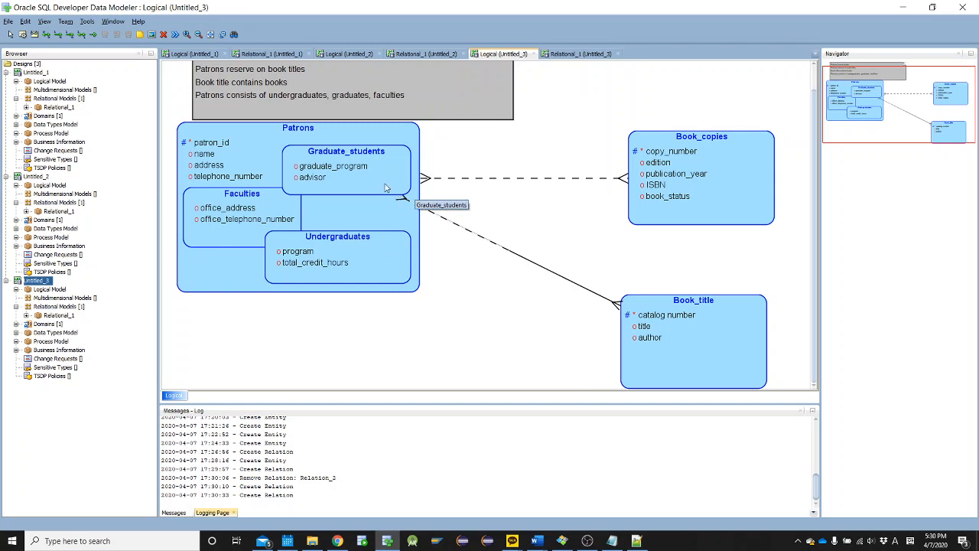
key(Delete)
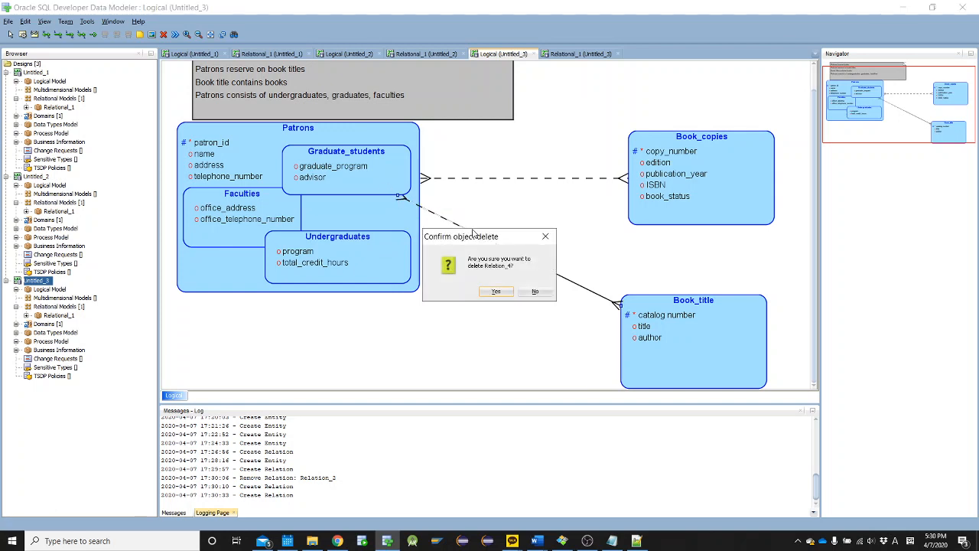
key(Return)
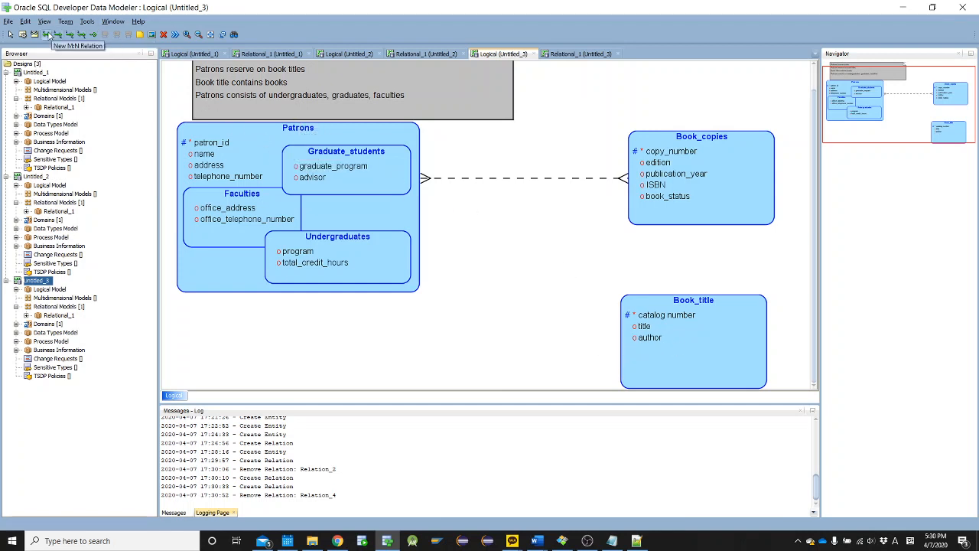
Create a many-to-many relation from Patrons to Book_title with the source not optional, and move Book_title up beneath Book_copies
click(654, 345)
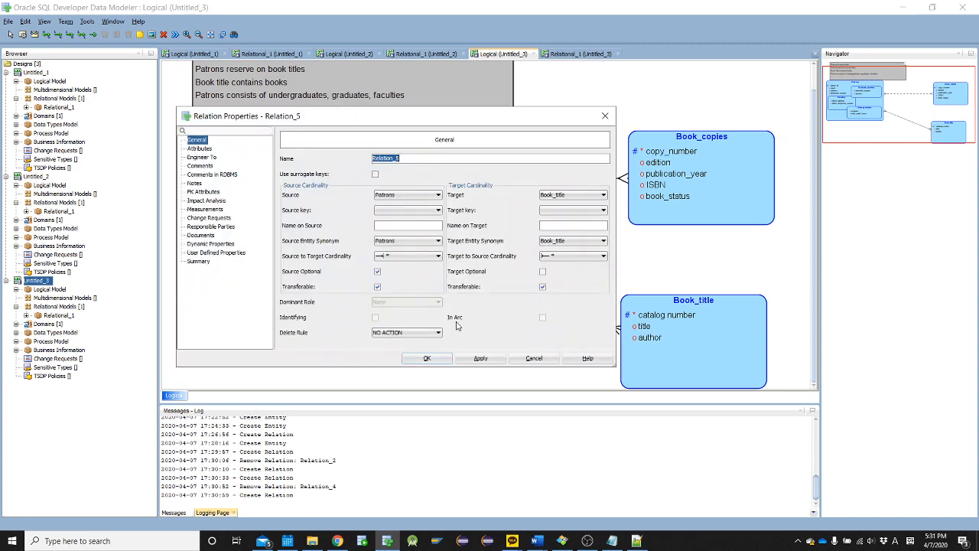
click(377, 272)
click(427, 358)
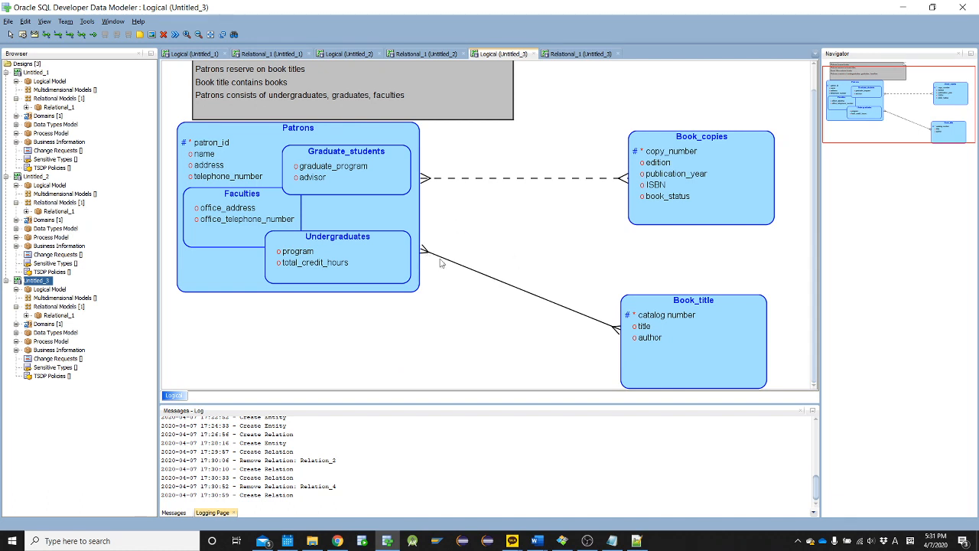
drag(671, 339, 678, 300)
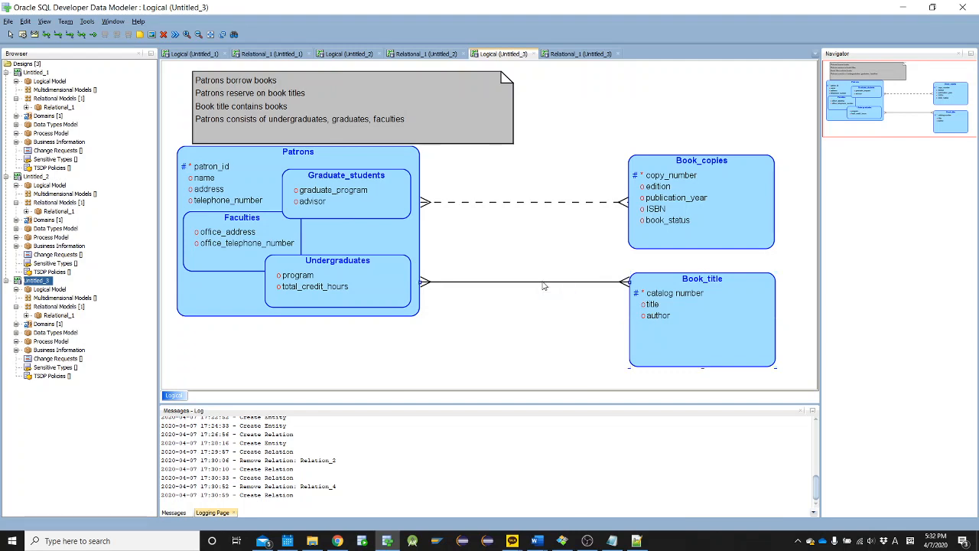
Make both the source and target of the Patrons–Book_title relation optional, and move Book_copies up, away from Book_title
double_click(543, 283)
click(378, 273)
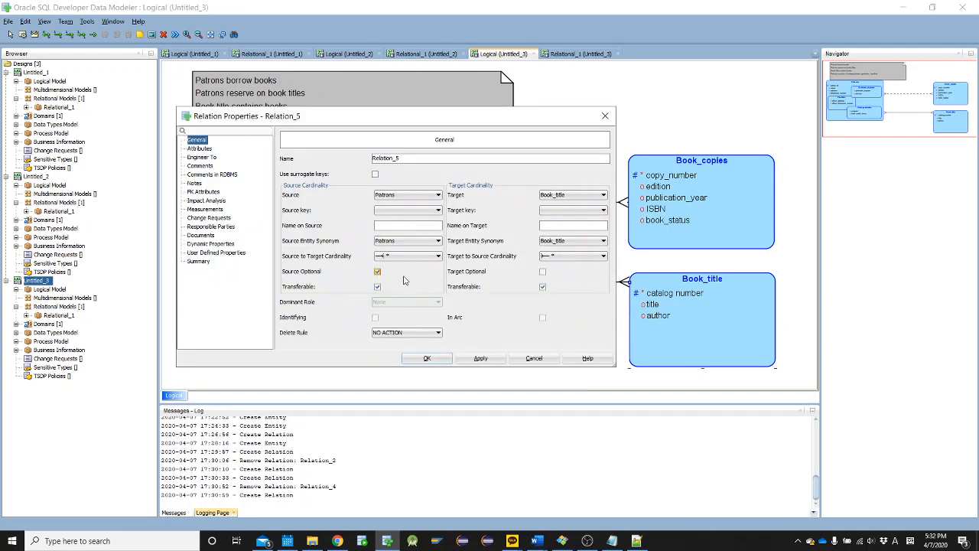
click(542, 273)
click(433, 363)
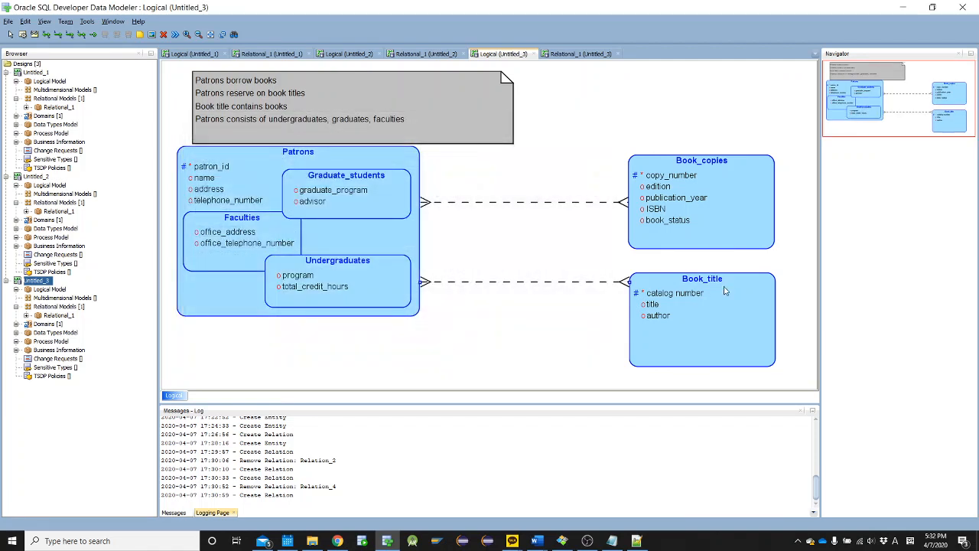
drag(713, 217, 720, 150)
mouse_move(694, 306)
mouse_down()
mouse_move(712, 318)
mouse_move(705, 304)
mouse_up()
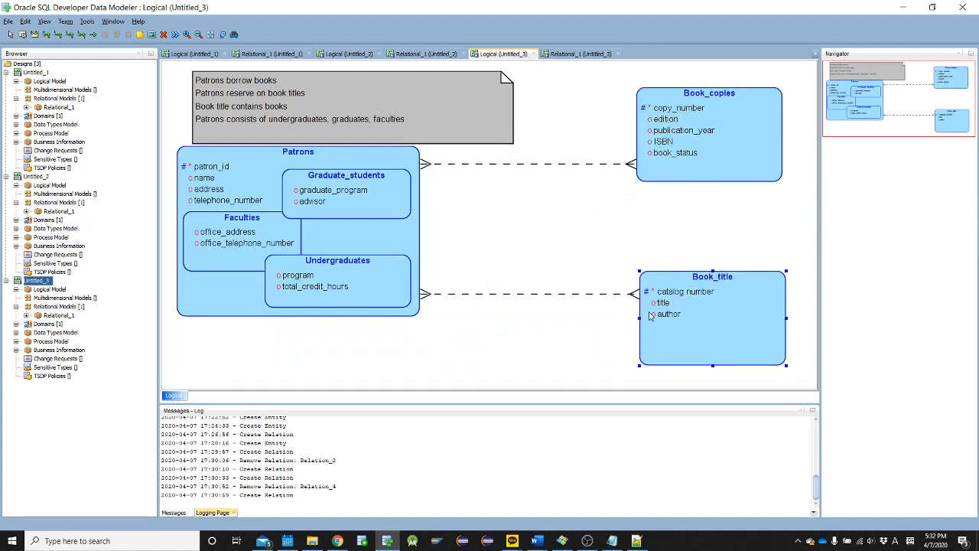
Switch to the Word notes and strike through "Patrons borrow book copies" and "Patrons reserve on book titles"
key(alt+Tab)
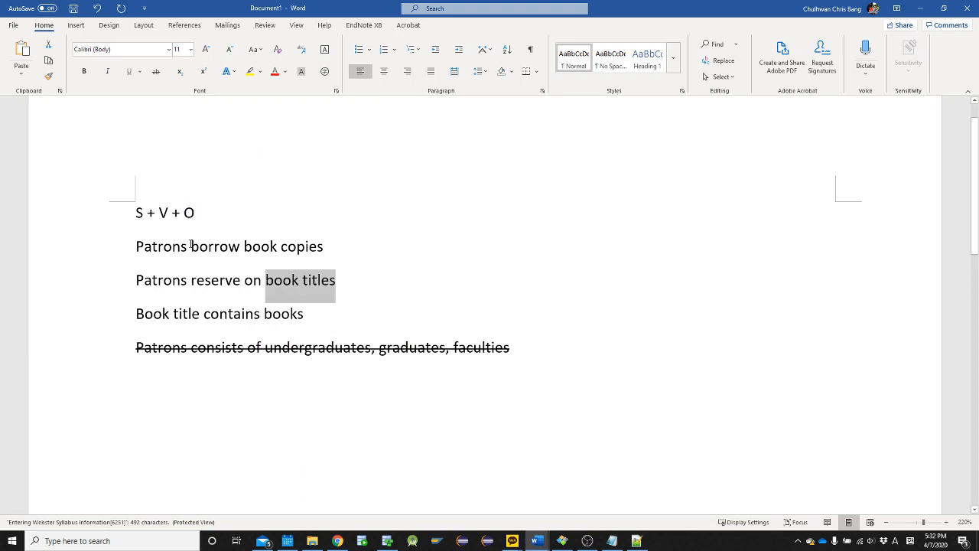
click(190, 247)
triple_click(191, 246)
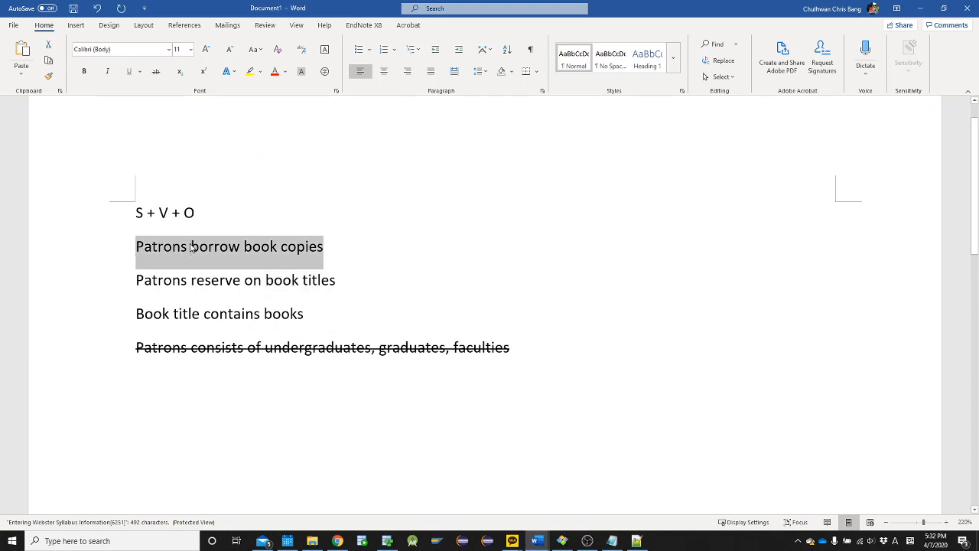
click(155, 71)
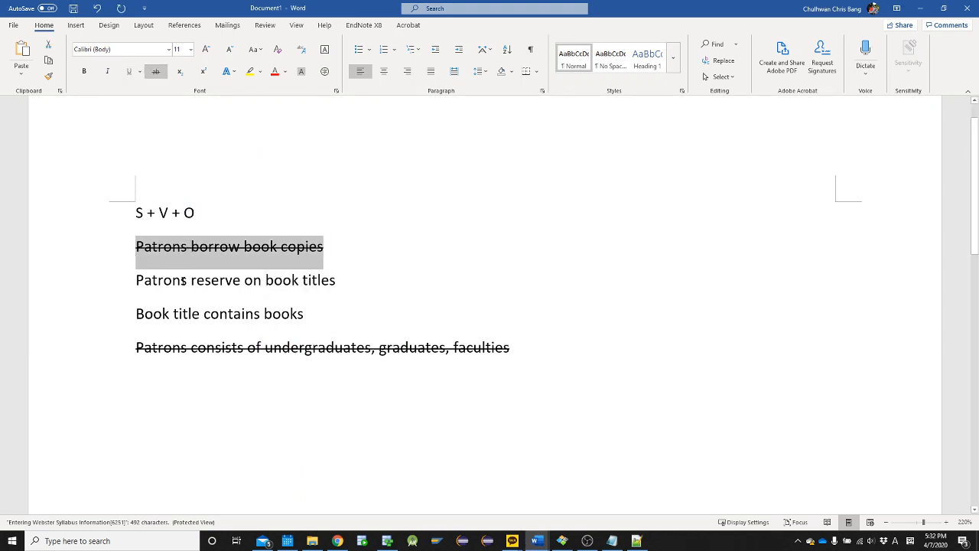
click(186, 280)
triple_click(176, 282)
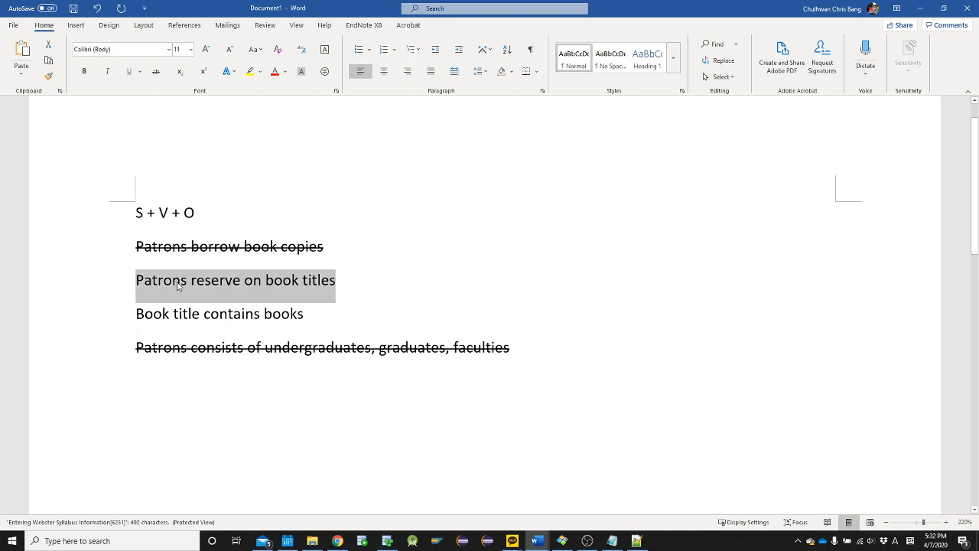
click(155, 71)
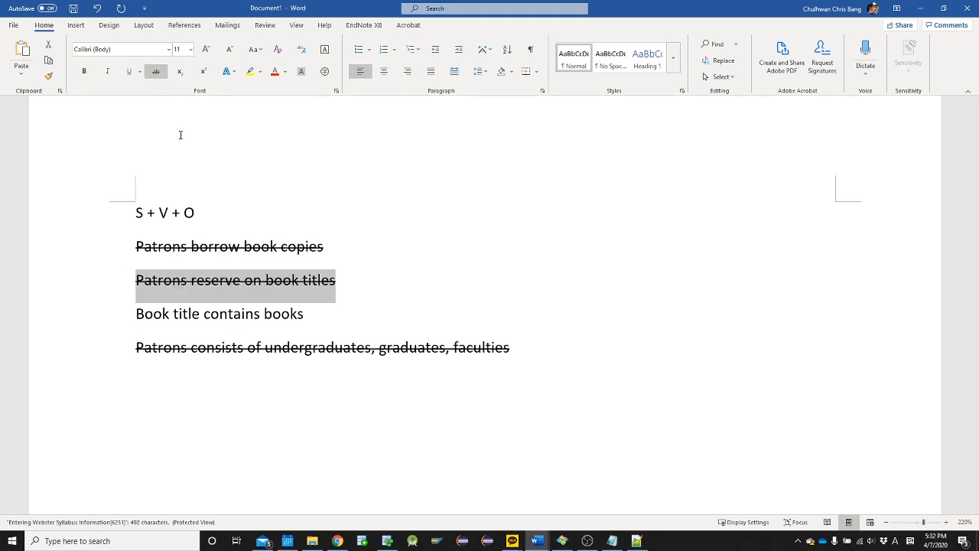
Reword the third relationship sentence in the notes to "Book title contains book copies"
click(148, 315)
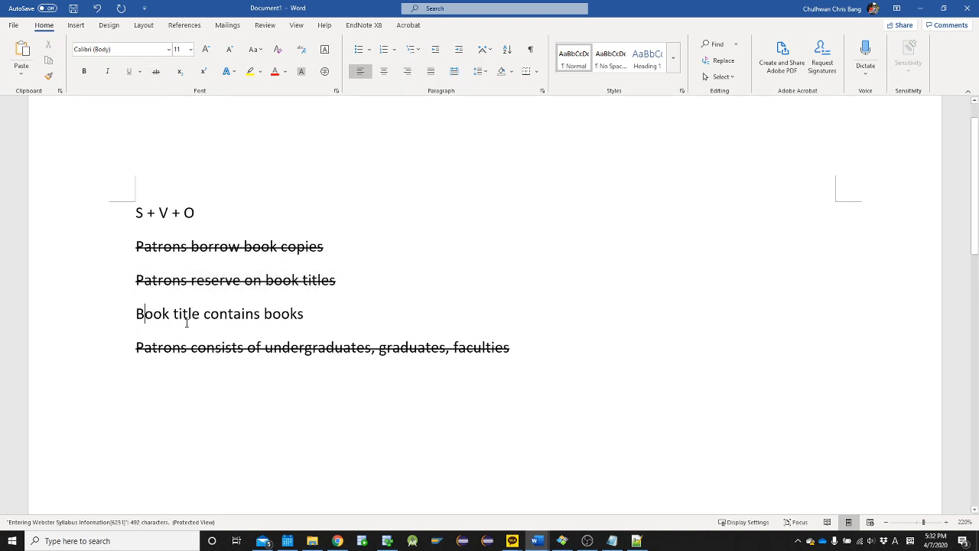
click(329, 300)
key(BackSpace)
text(copies)
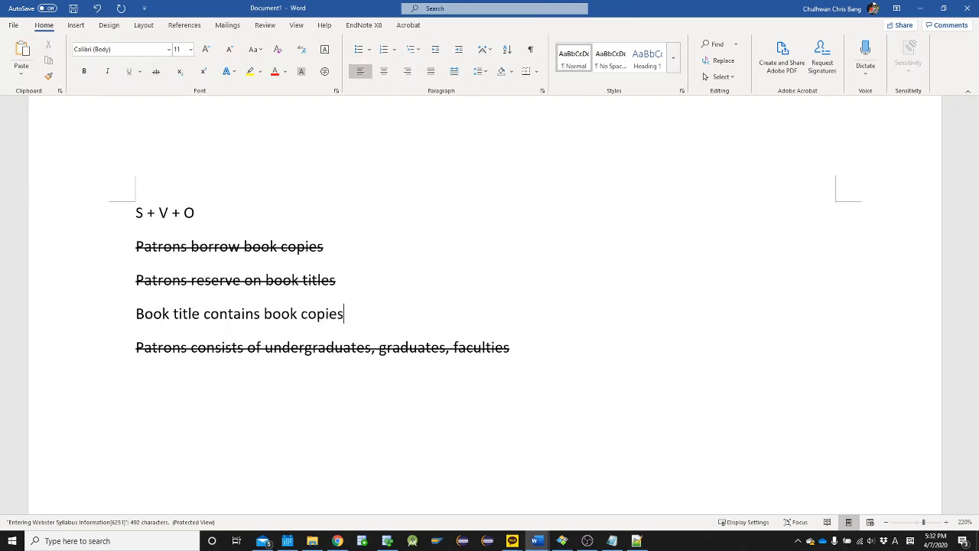
Return to Oracle SQL Developer Data Modeler and create a one-to-many relation from Book_title to Book_copies
key(alt+Tab)
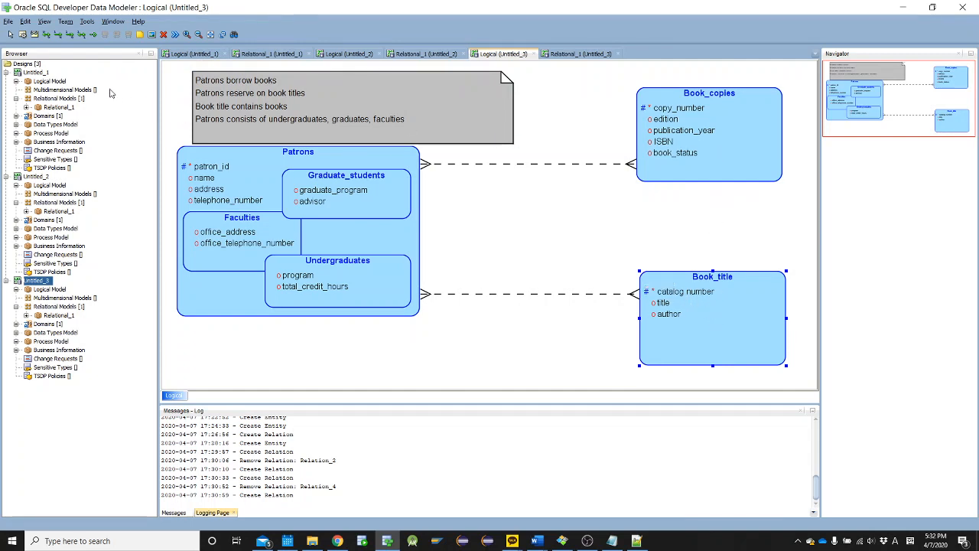
click(59, 35)
click(679, 312)
click(677, 138)
click(426, 359)
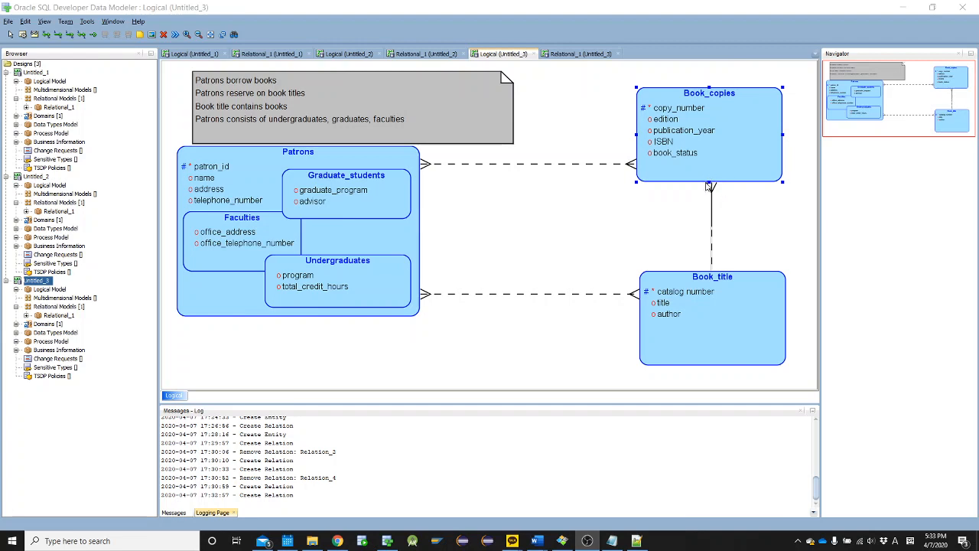
Make the source end of the Book_title–Book_copies relation not optional
double_click(712, 221)
click(377, 272)
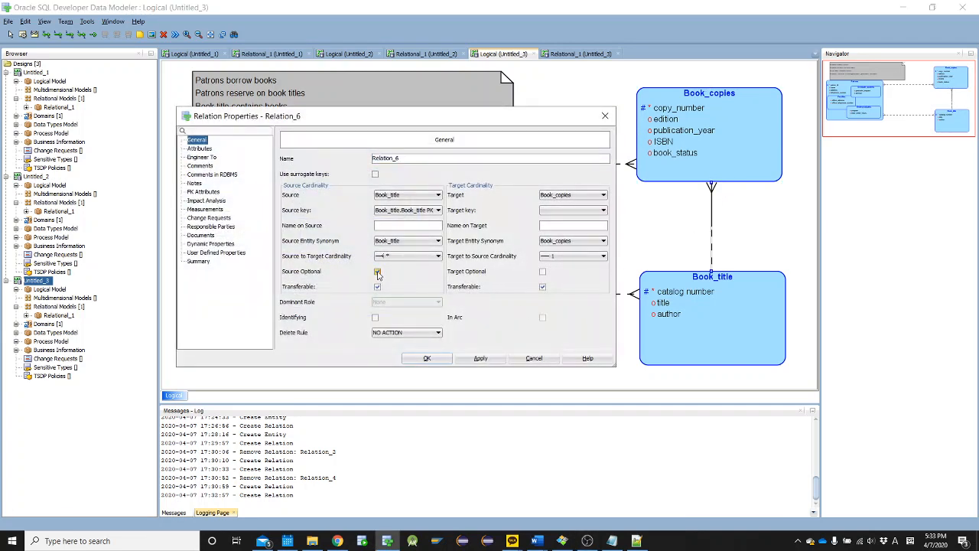
click(426, 358)
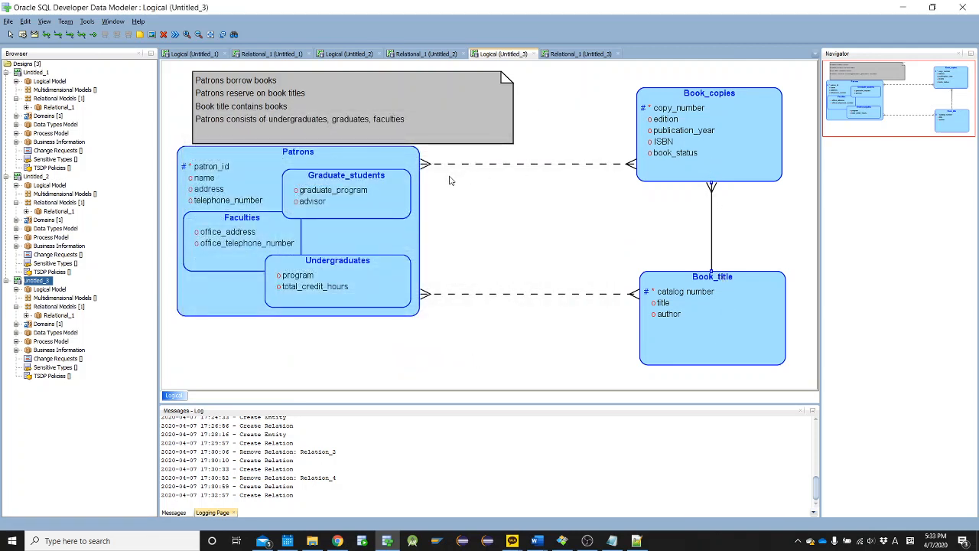
Edit the diagram note so it reads "Patrons borrow books copies" and "Book title contains book copies"
double_click(280, 111)
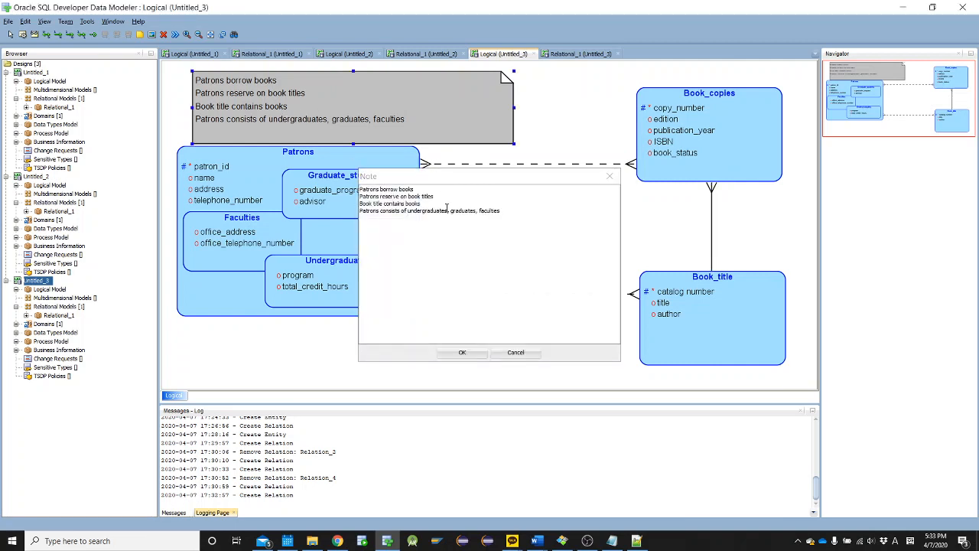
text(c)
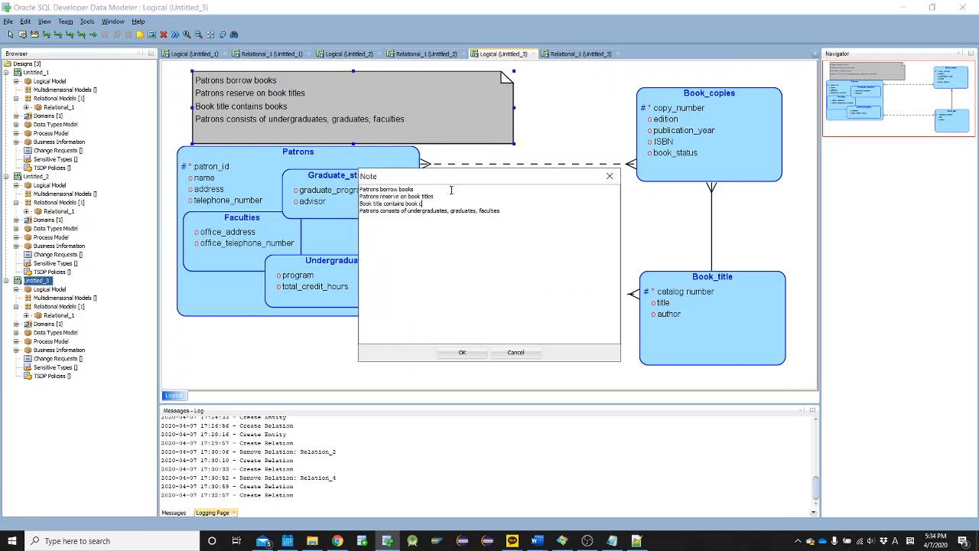
text(opies)
key(Up)
click(462, 353)
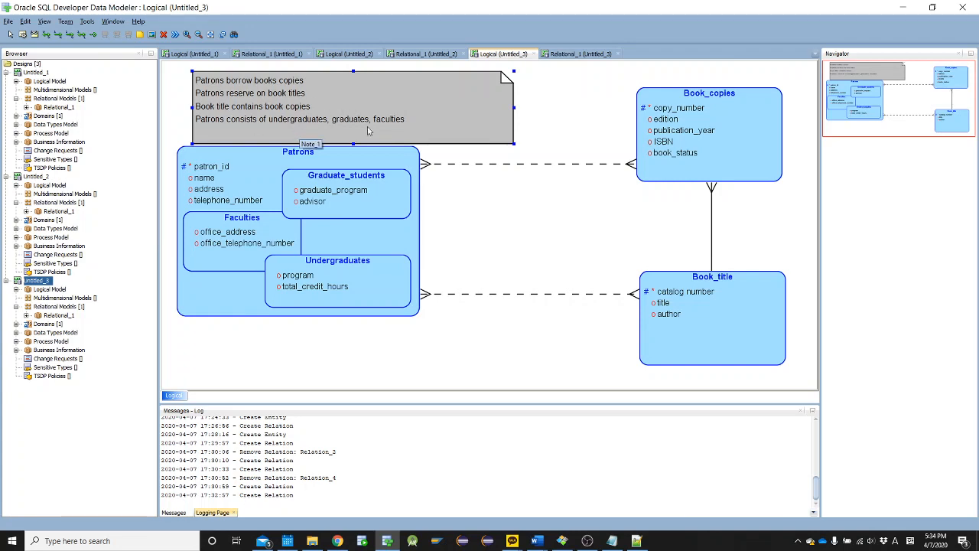
Switch to the ERD Practice Library document in Word and review its loan and reservation paragraphs against the diagram
mouse_move(536, 541)
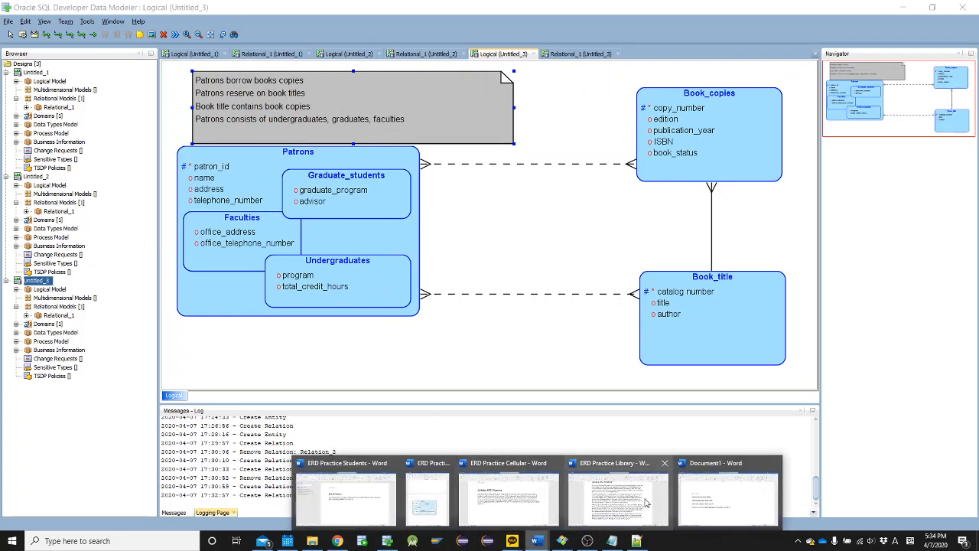
click(643, 500)
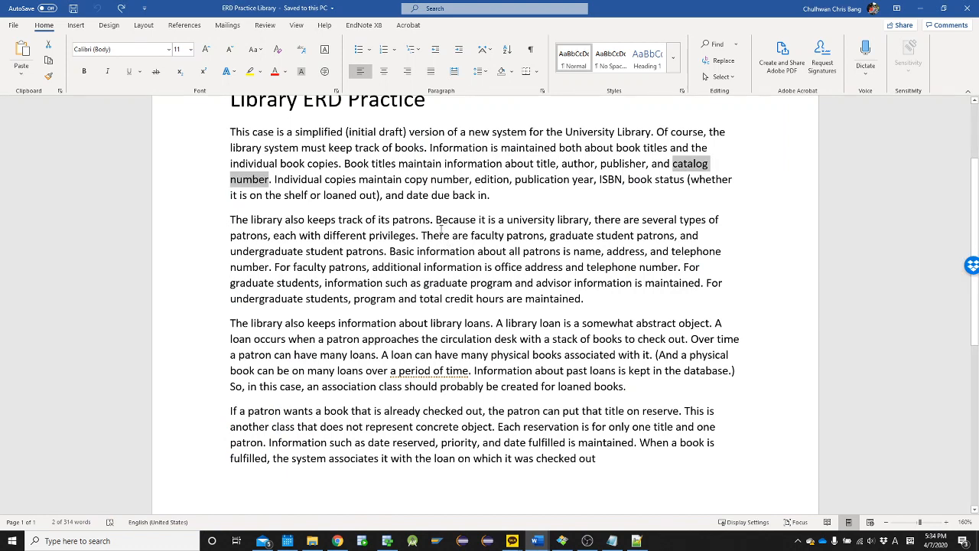
scroll(388, 354, up, 1)
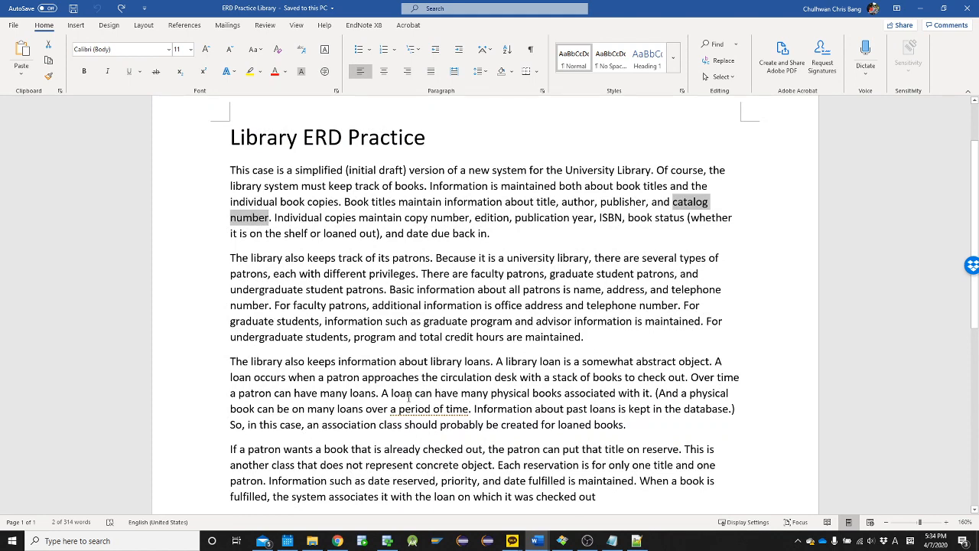
click(408, 396)
scroll(474, 391, down, 1)
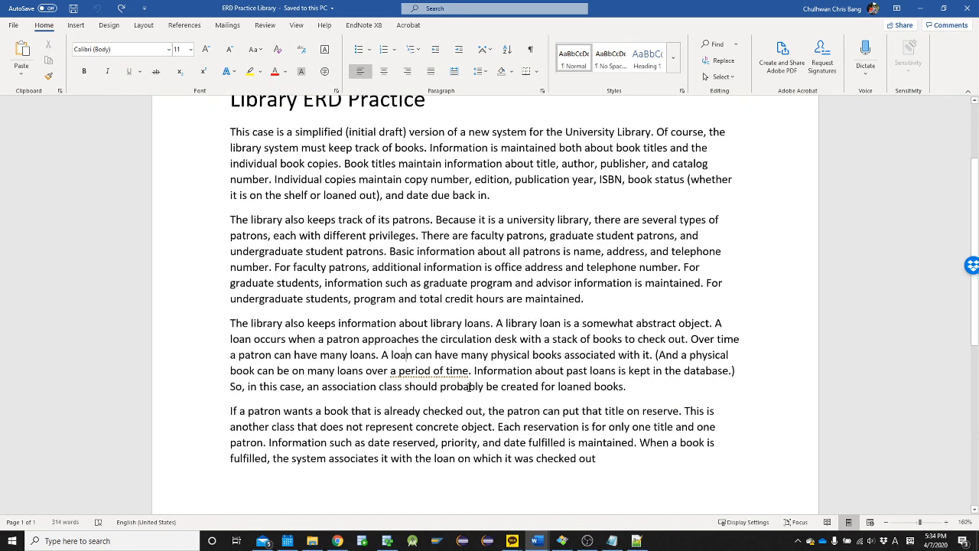
key(alt+Tab)
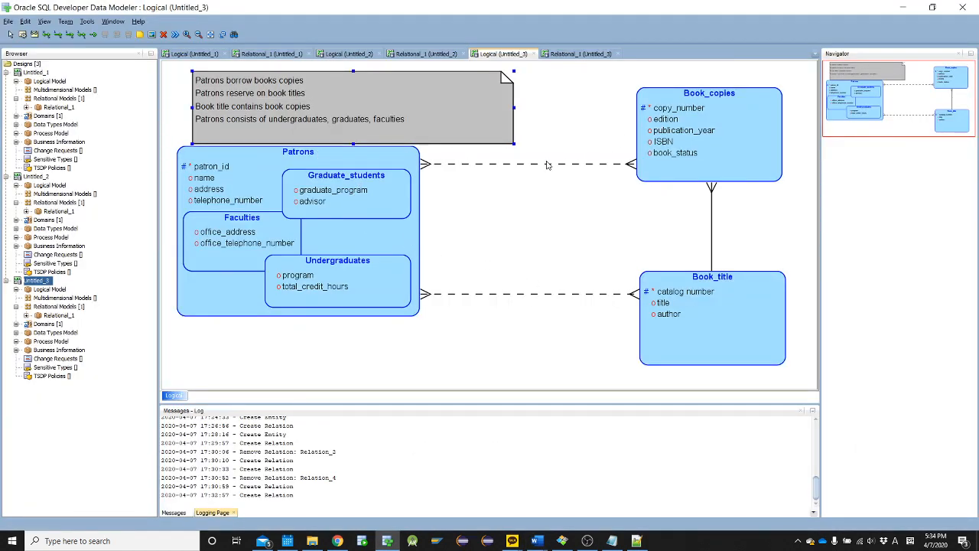
key(alt+Tab)
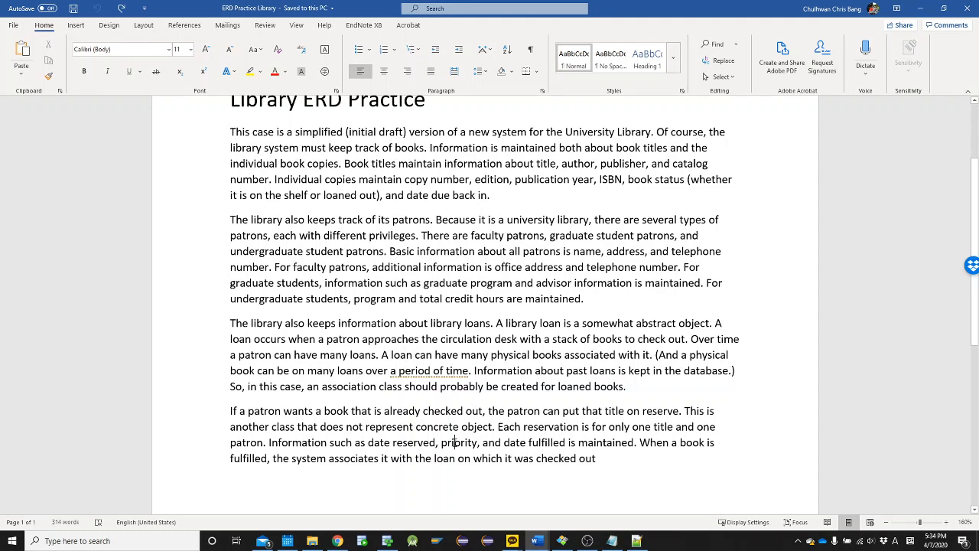
Review the reservation details in the Library document, and return to Oracle SQL Developer Data Modeler
double_click(455, 442)
scroll(300, 434, down, 1)
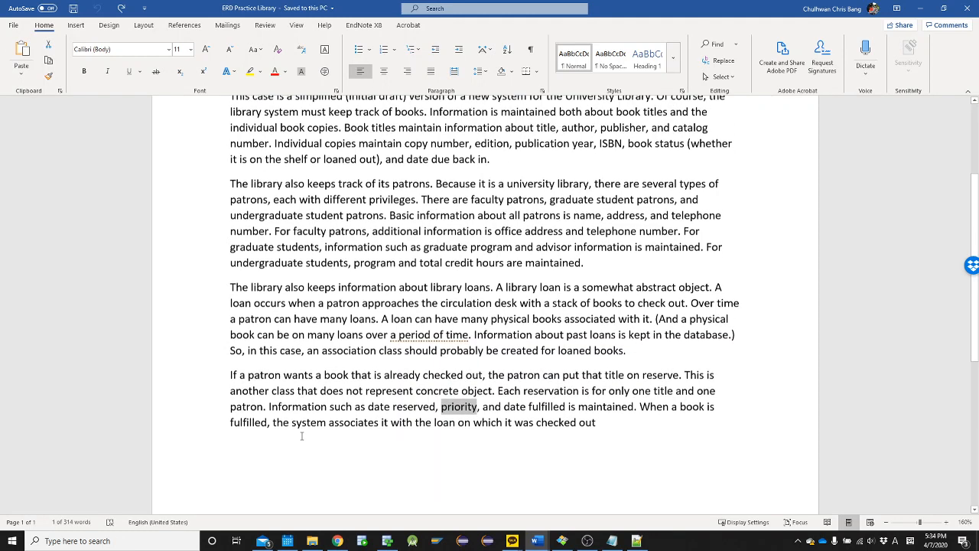
scroll(301, 435, up, 1)
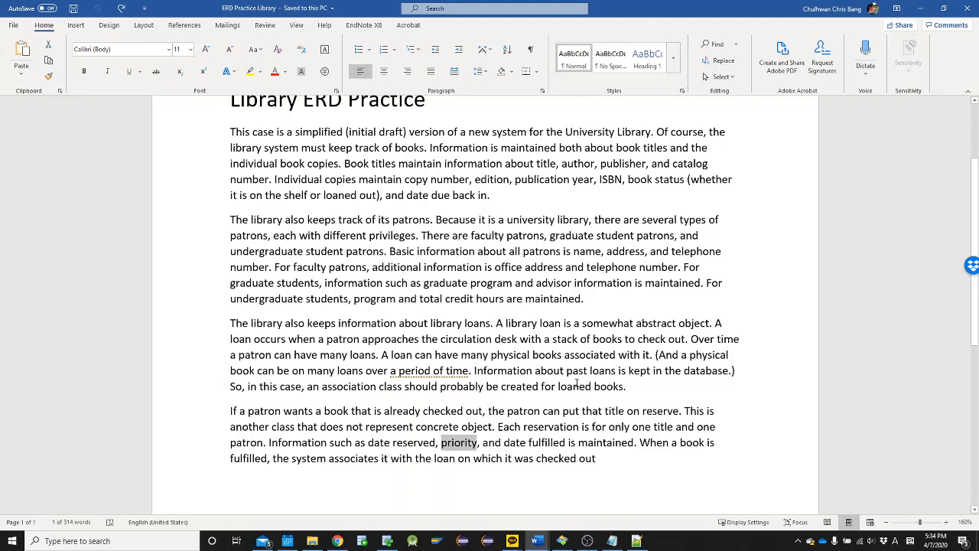
key(alt+Tab)
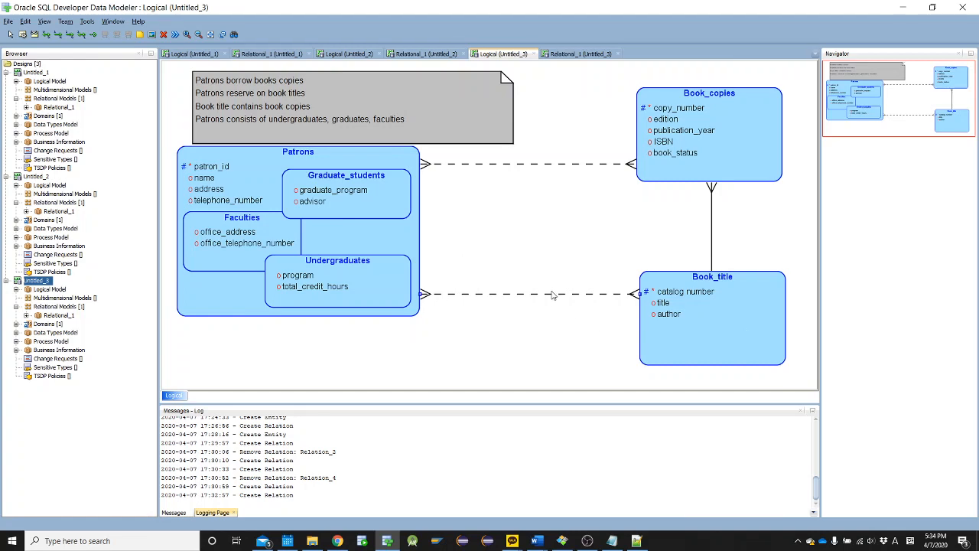
double_click(529, 165)
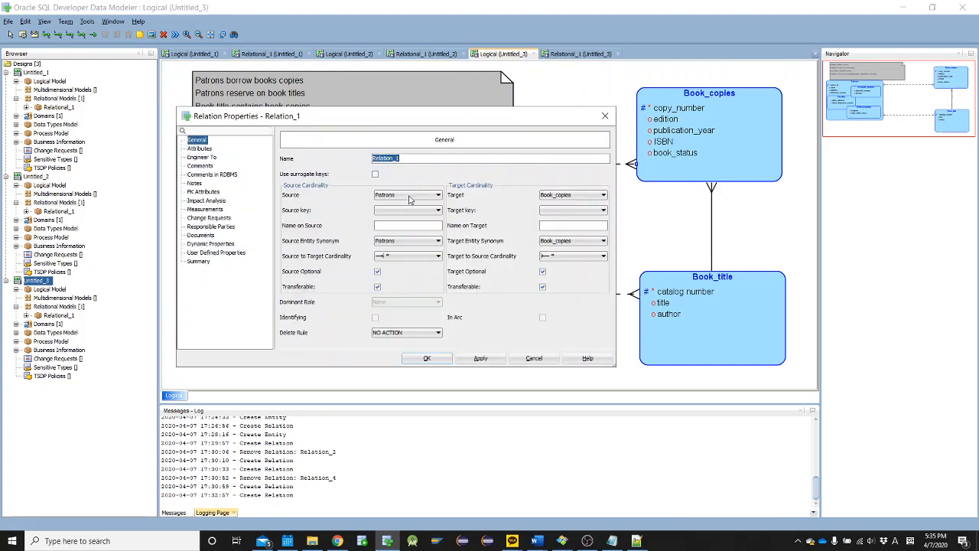
key(BackSpace)
key(Escape)
Rename the relation between Patrons and Book_copies as Loan
double_click(494, 165)
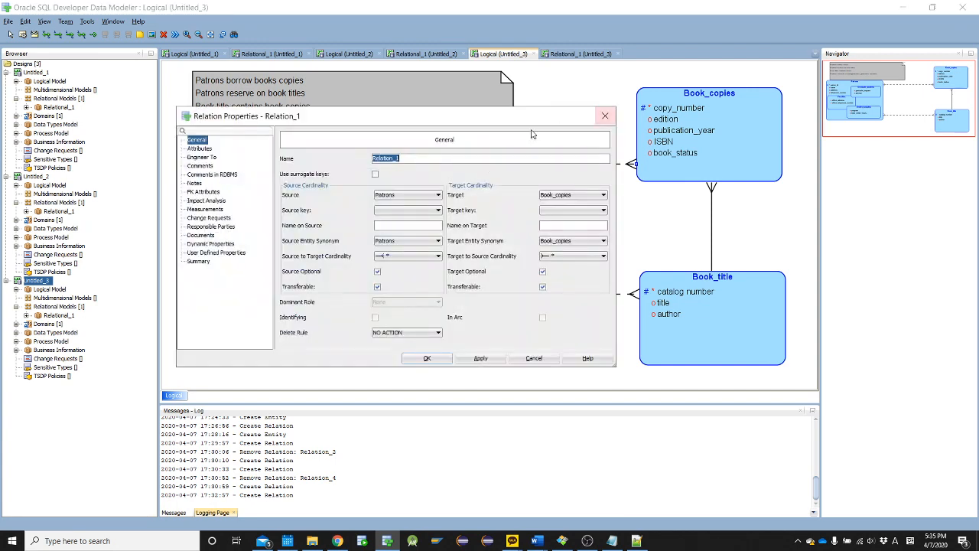
drag(401, 121, 422, 104)
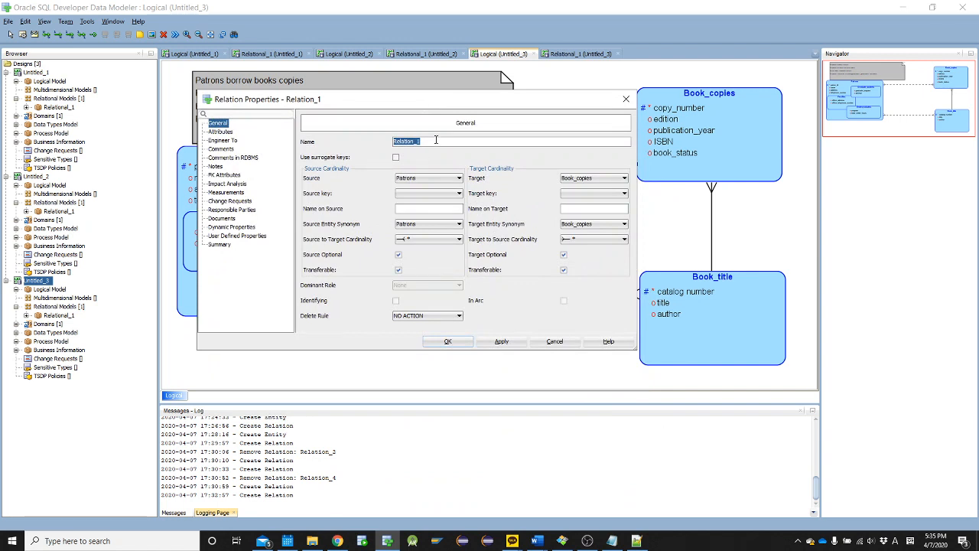
key(BackSpace)
text(Loan)
Add a "period" attribute to the Patrons–Book_copies relation, copying the word from the loan paragraph in Word, and apply the relation's changes
click(226, 133)
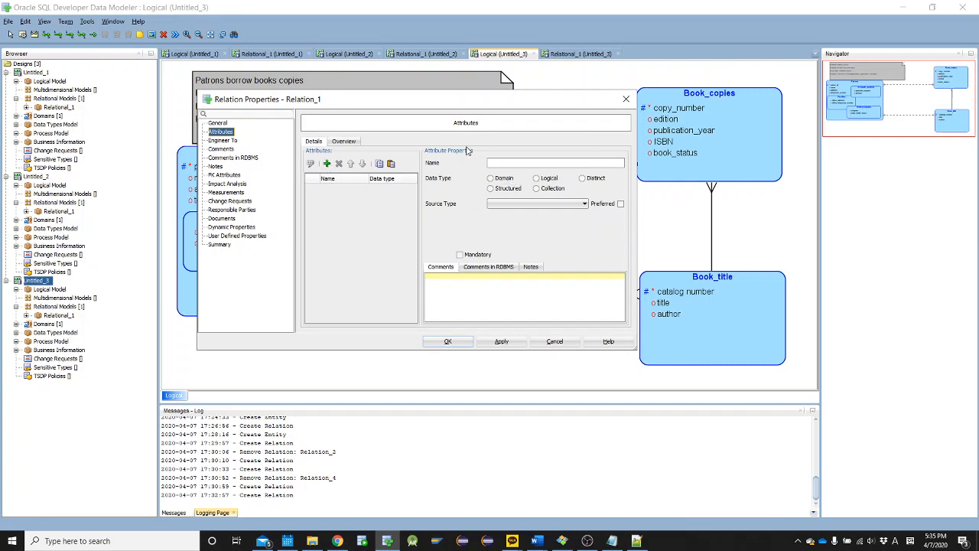
click(327, 162)
key(alt+Tab)
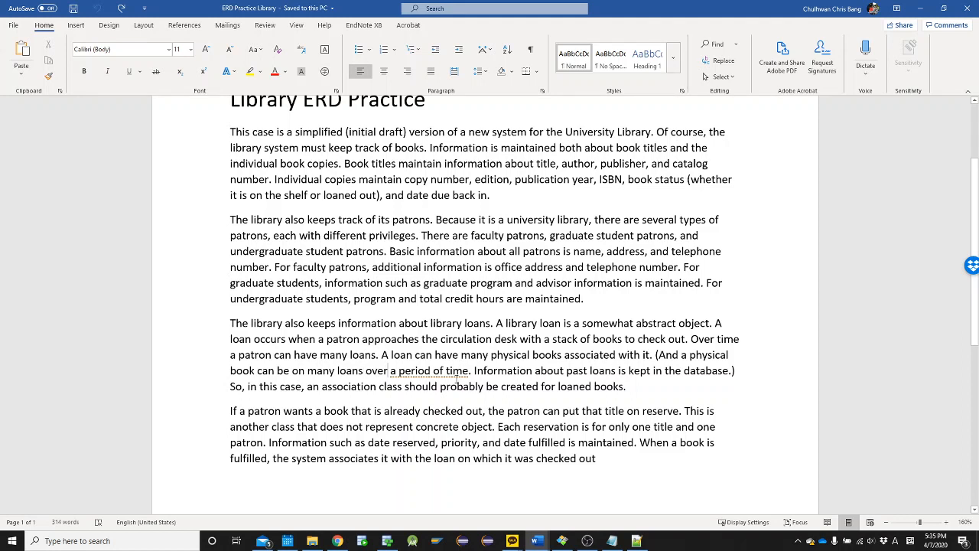
double_click(417, 370)
key(ctrl+c)
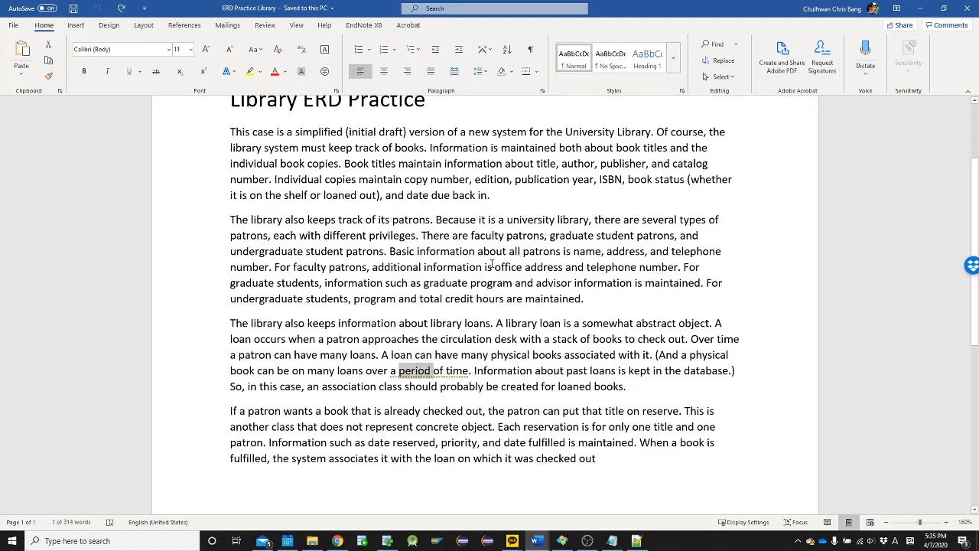
key(alt+Tab)
key(ctrl+v)
key(BackSpace)
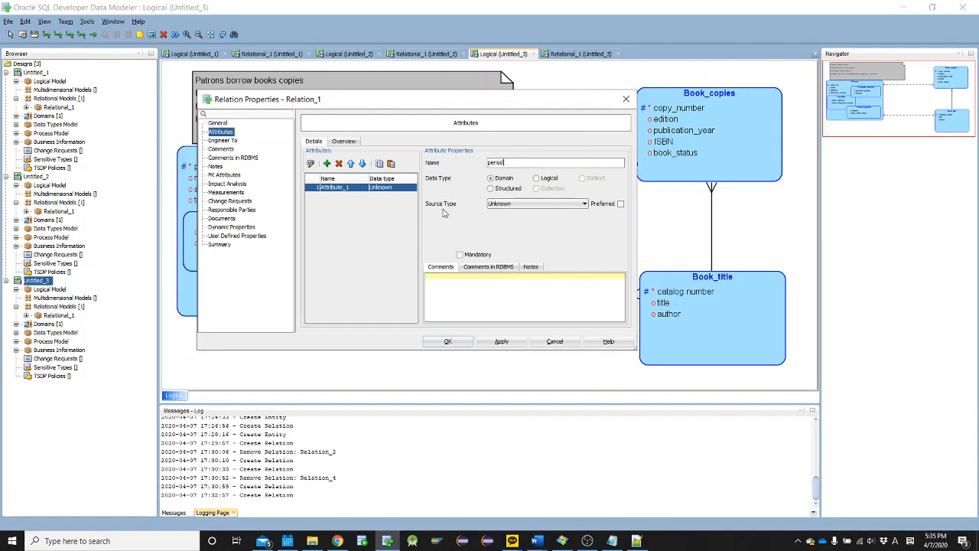
key(alt+Tab)
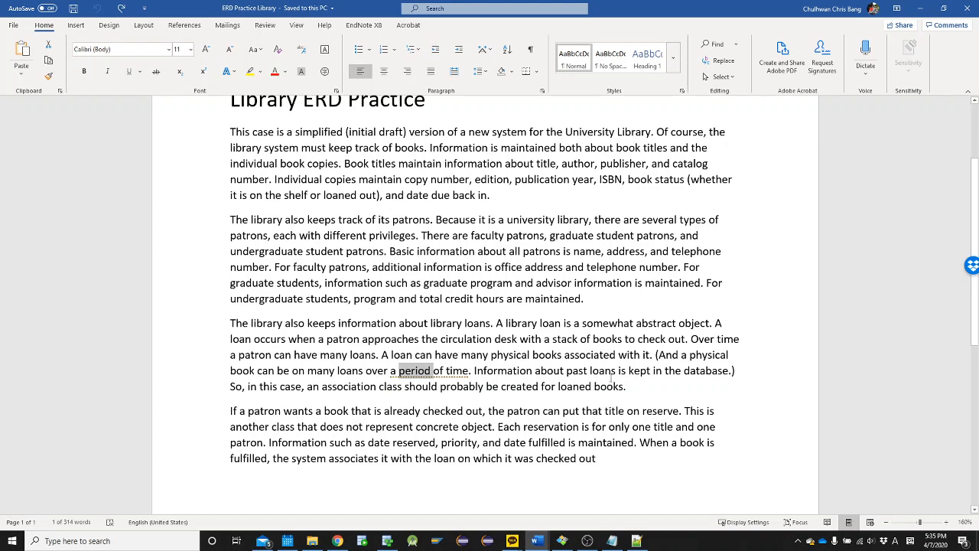
key(alt+Tab)
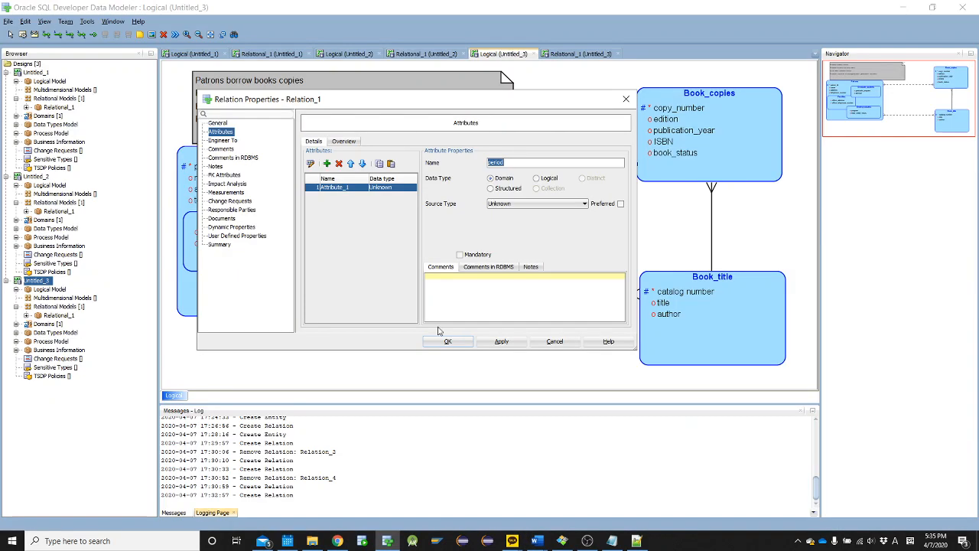
click(448, 343)
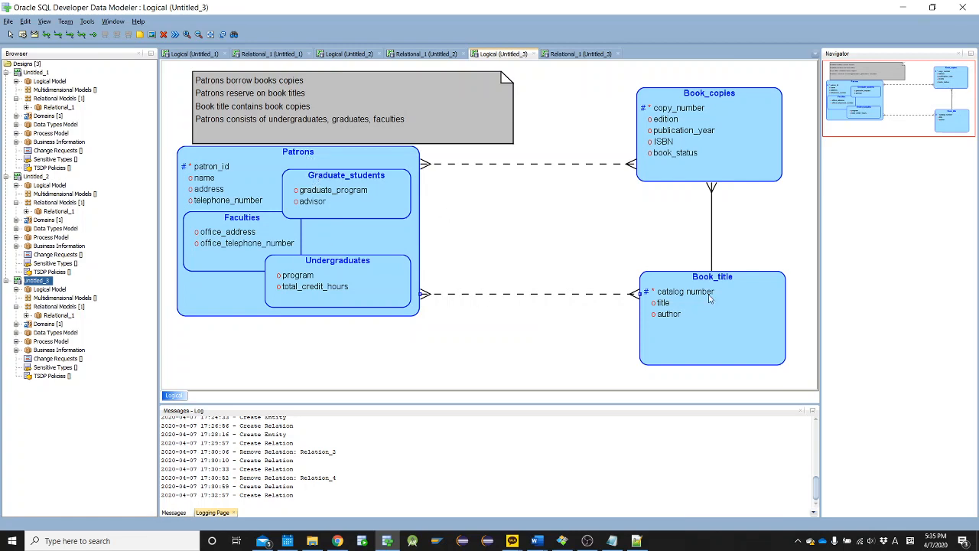
Copy "date reserved" from the reservation paragraph in the Word document and return to the Library diagram in Data Modeler
double_click(593, 295)
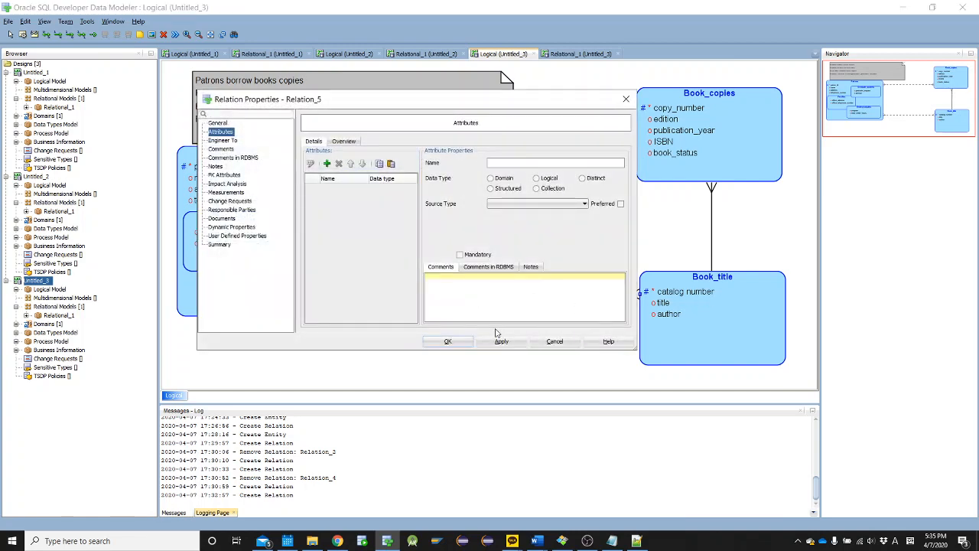
key(alt+Tab)
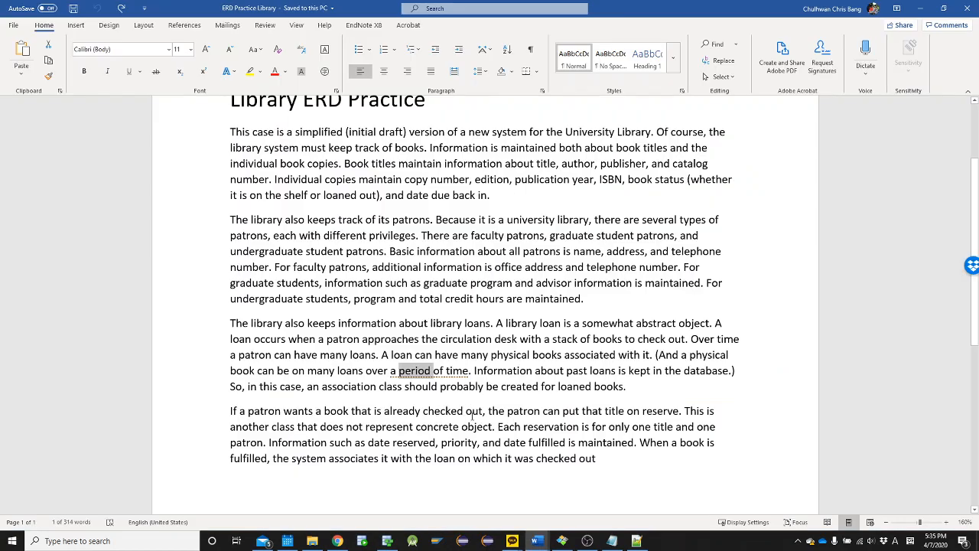
click(378, 355)
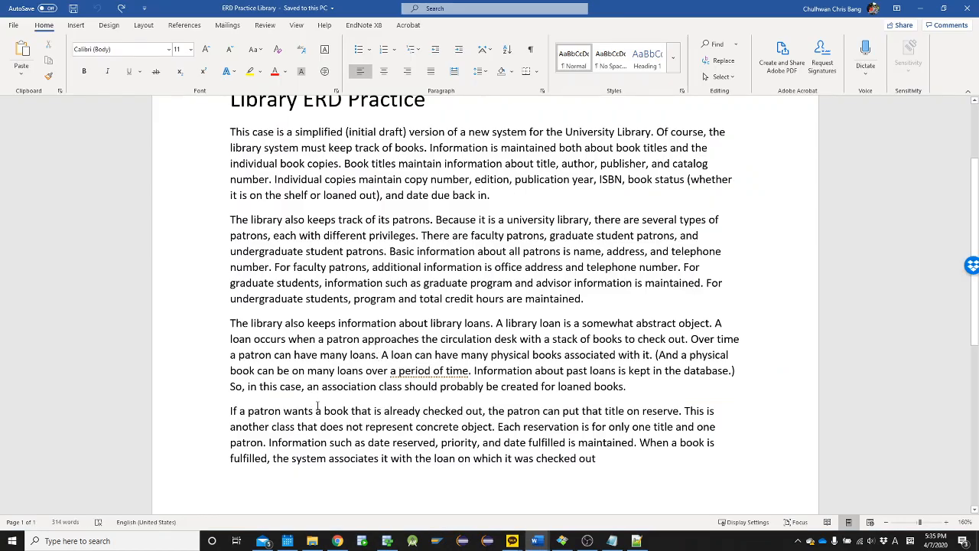
scroll(317, 411, down, 2)
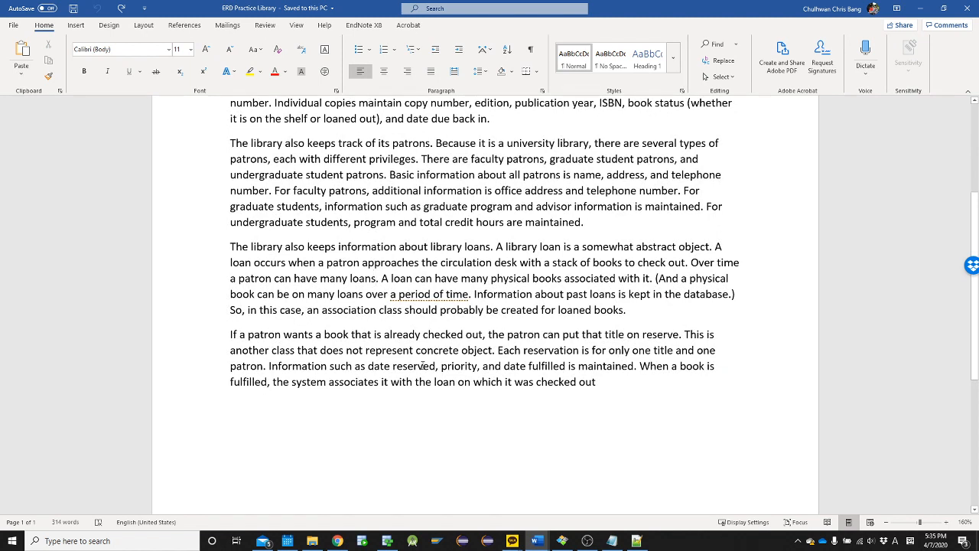
drag(381, 368, 426, 371)
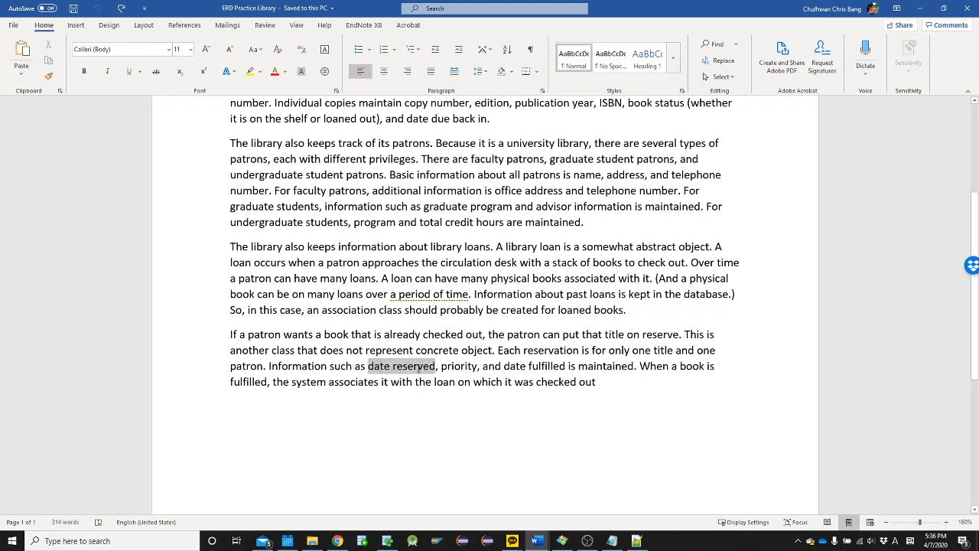
key(alt+Tab)
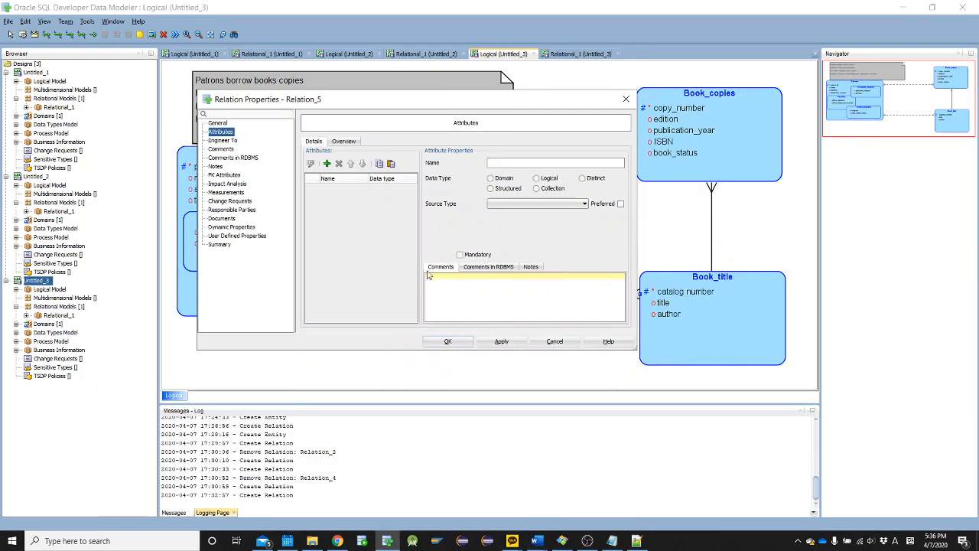
key(Escape)
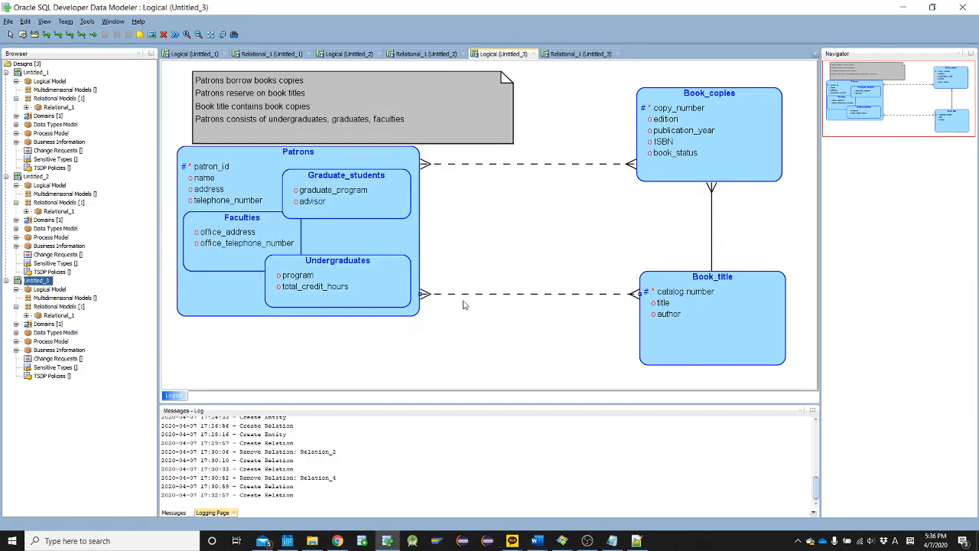
Enter a new name for the Patrons–Book_title relation and add a date_reserved attribute to it
double_click(468, 294)
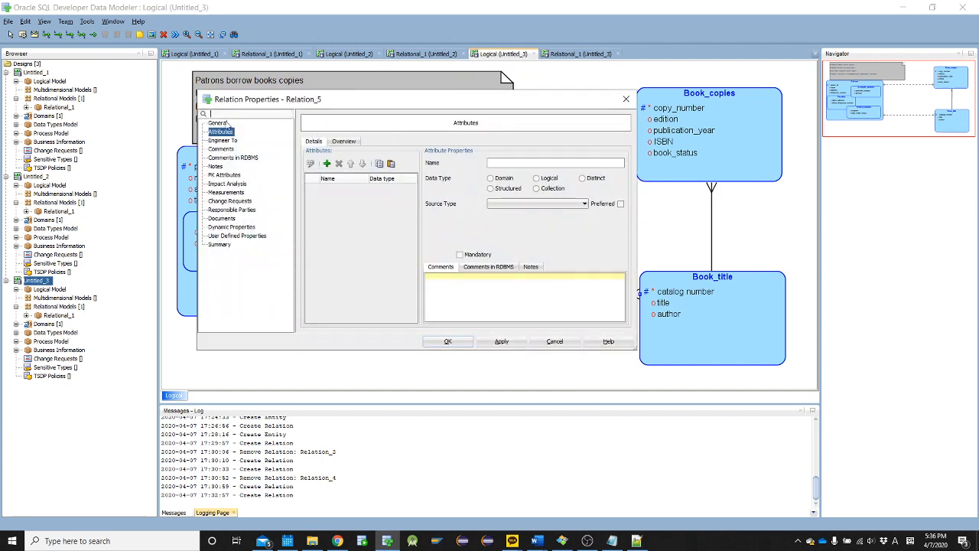
click(219, 123)
drag(436, 144, 361, 143)
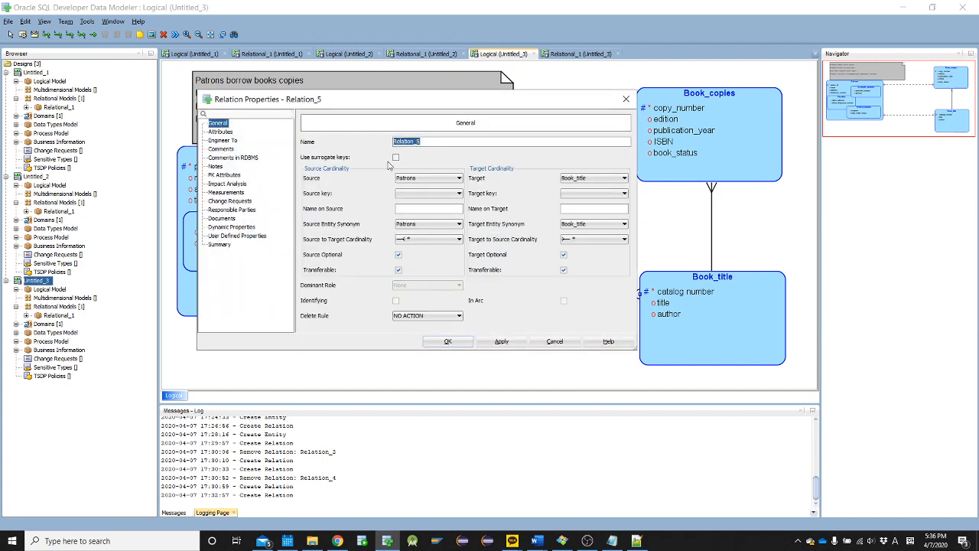
text(Re)
click(231, 134)
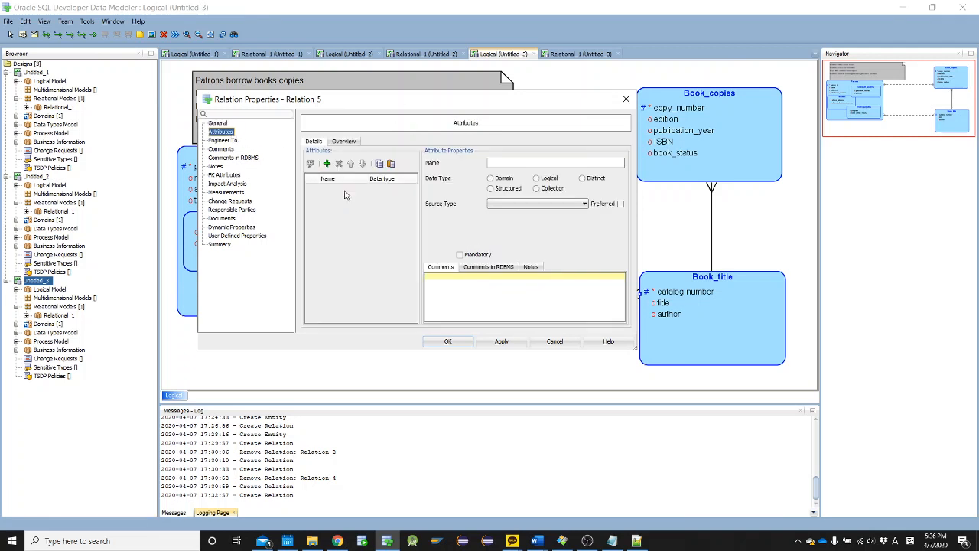
click(327, 163)
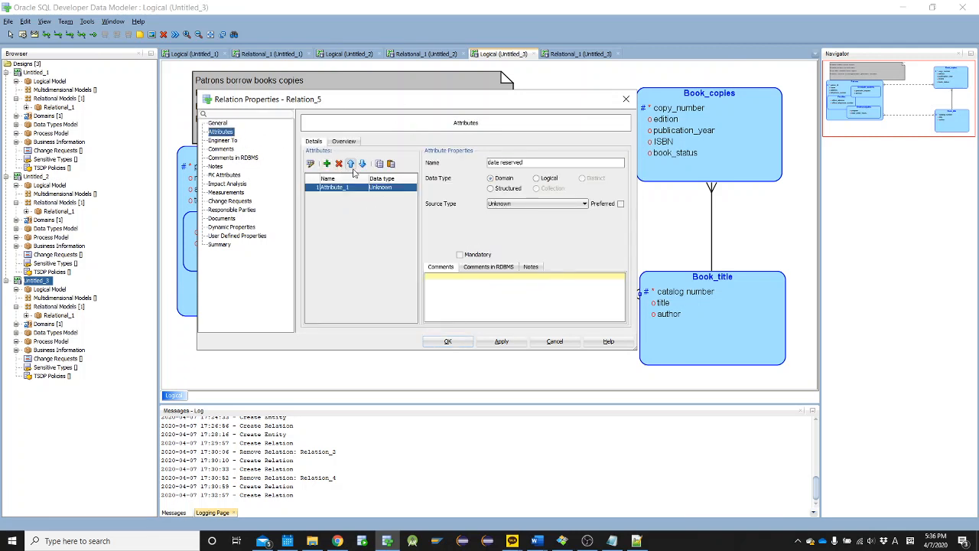
Add a "priority" attribute to the Patrons–Book_title relation, copying the word from the reservation paragraph in Word
key(alt+Tab)
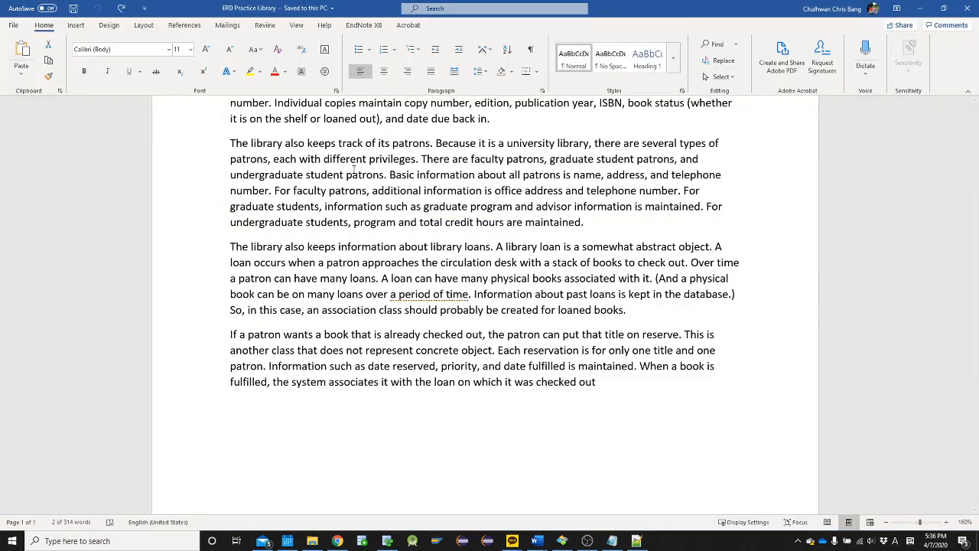
double_click(457, 367)
key(ctrl+c)
key(alt+Tab)
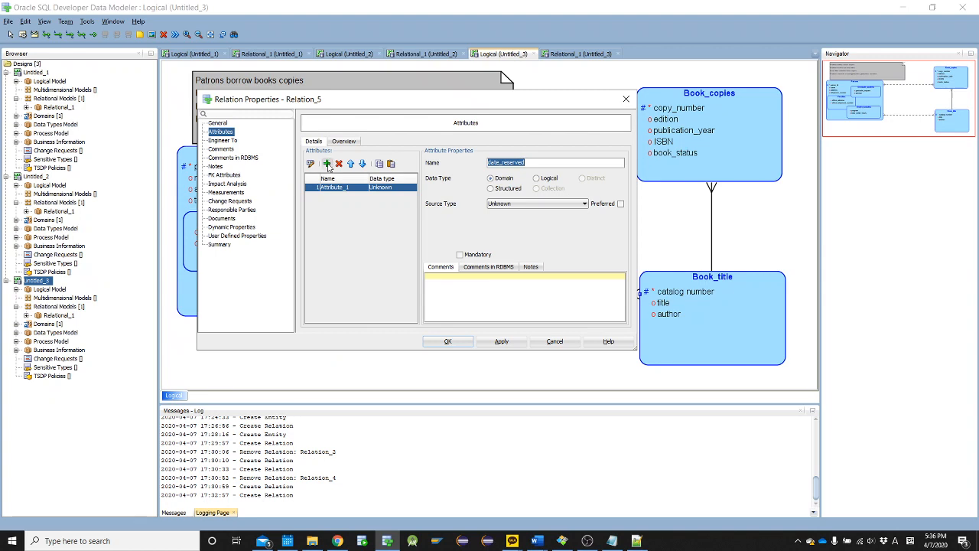
click(327, 163)
key(ctrl+v)
Add a date_fulfilled attribute to the Patrons–Book_title relation, copying the words from the Word document, and apply the relation's changes
key(alt+Tab)
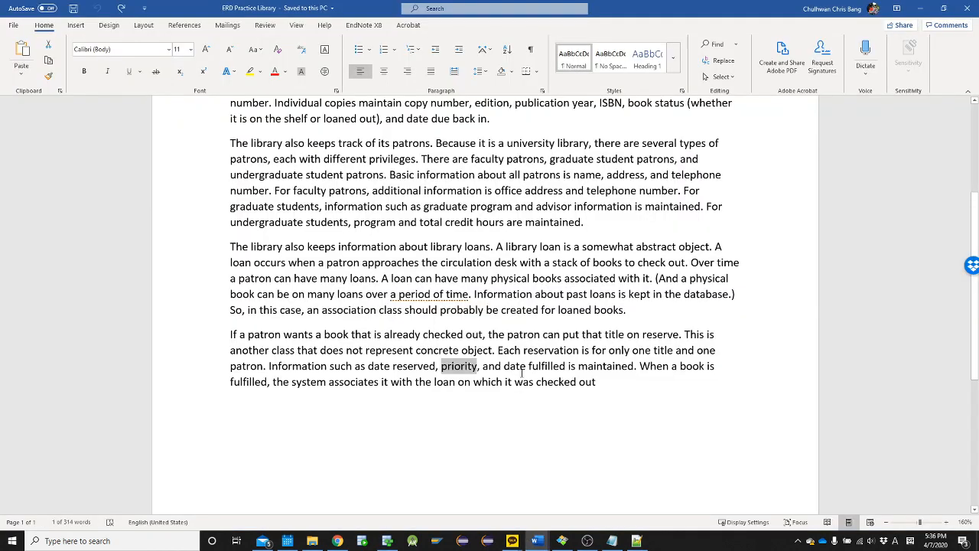
drag(523, 367, 566, 367)
key(ctrl+c)
key(alt+Tab)
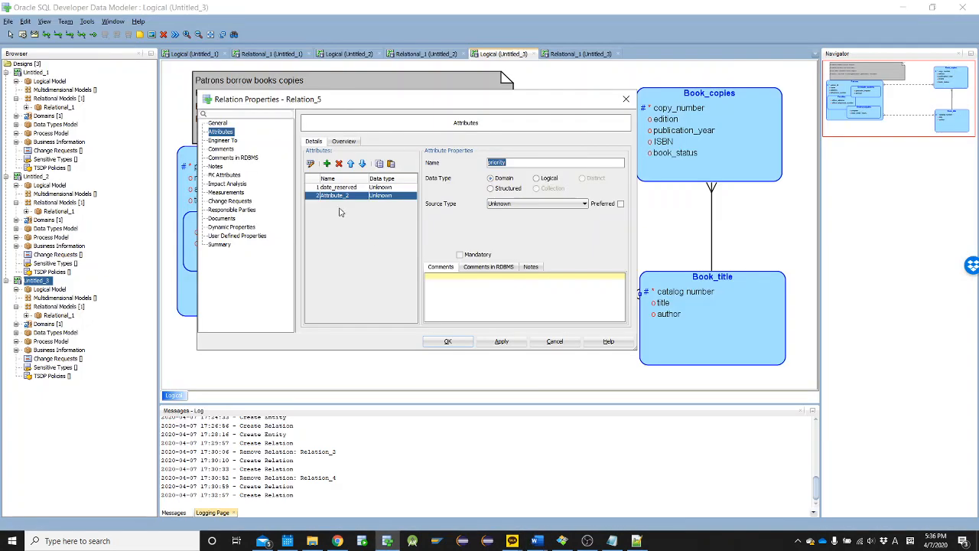
click(326, 163)
key(ctrl+v)
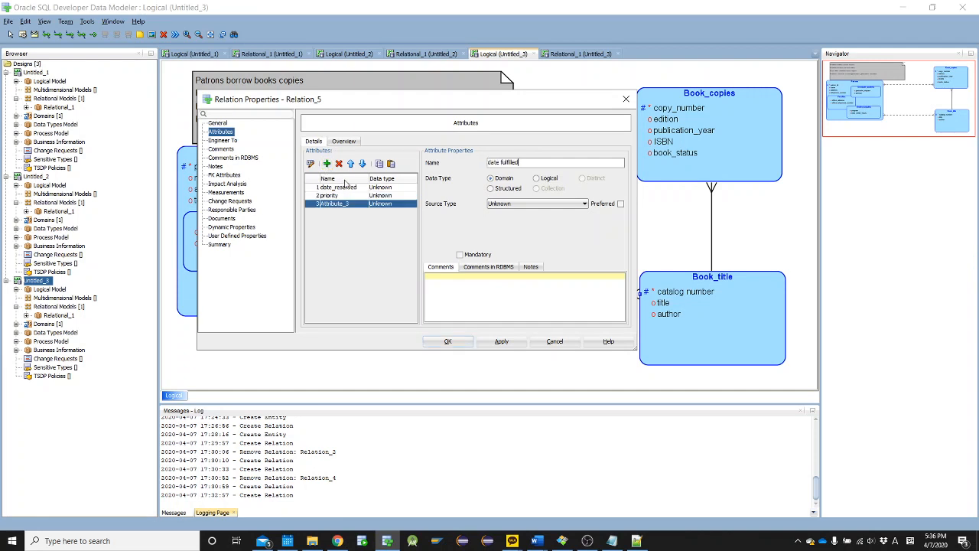
text(_)
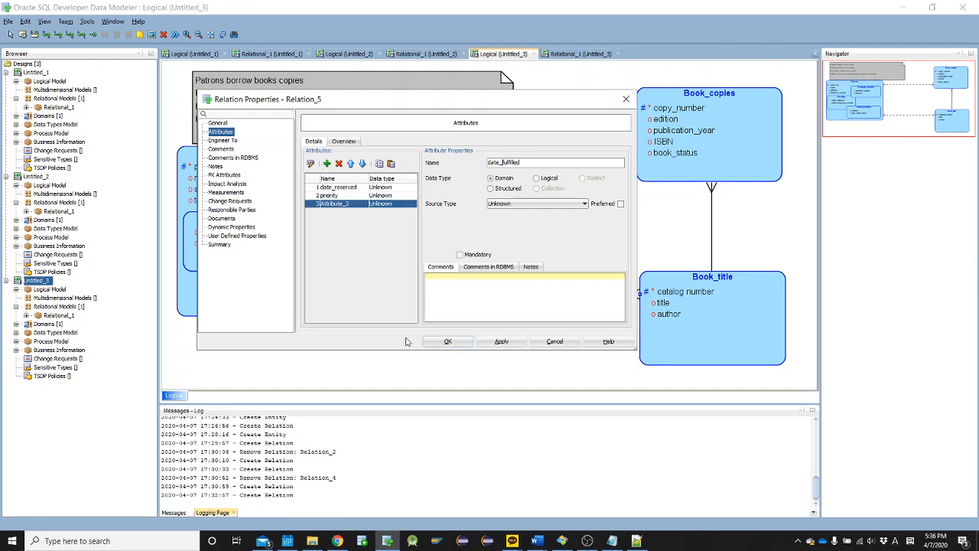
click(447, 341)
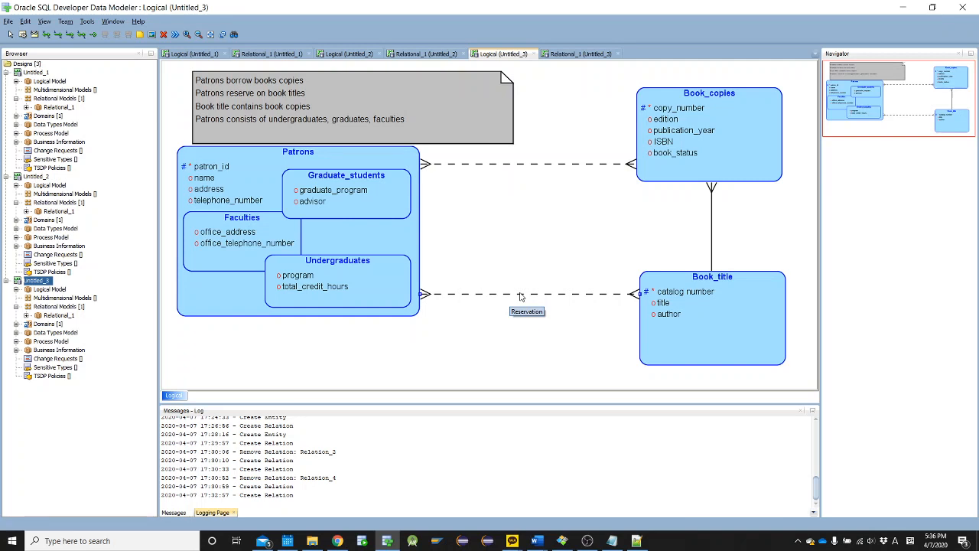
right_click(464, 228)
click(300, 353)
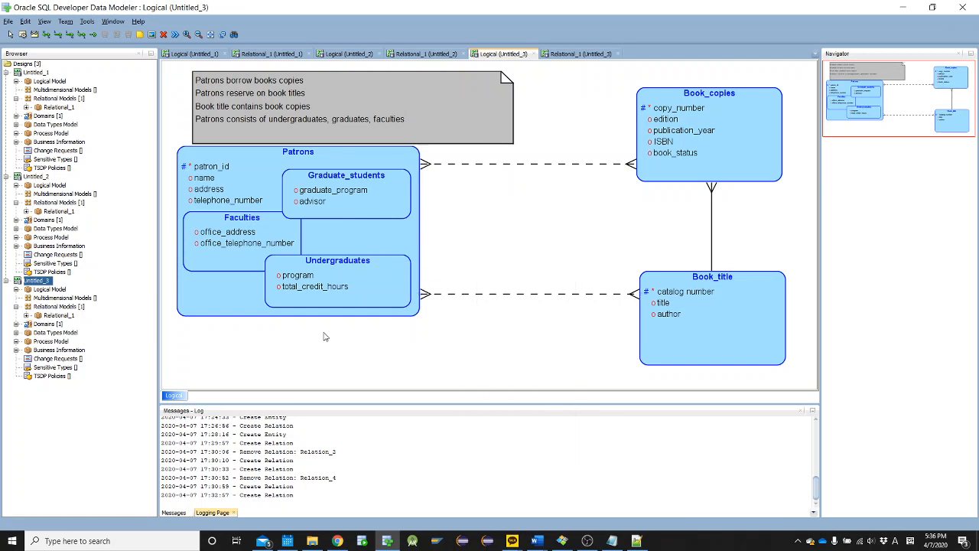
right_click(48, 285)
right_click(27, 291)
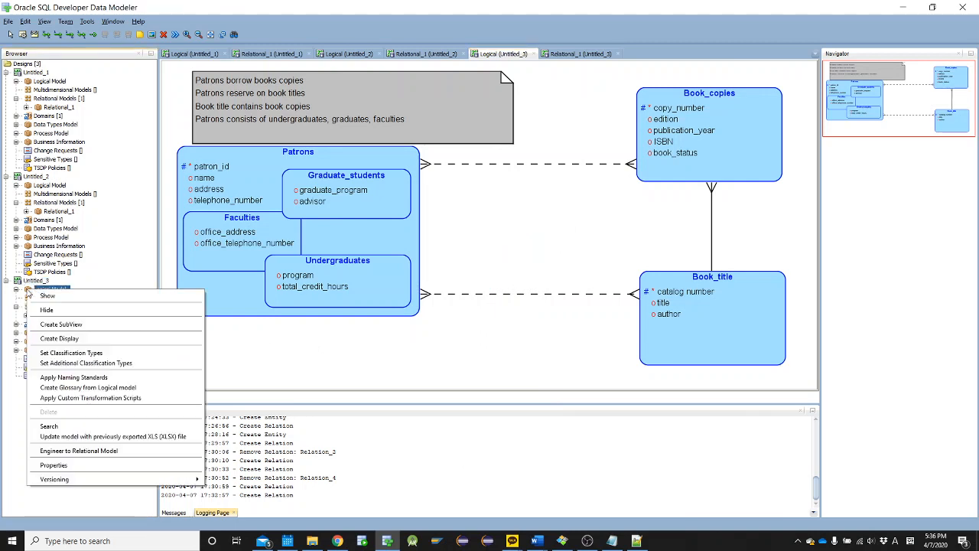
click(503, 285)
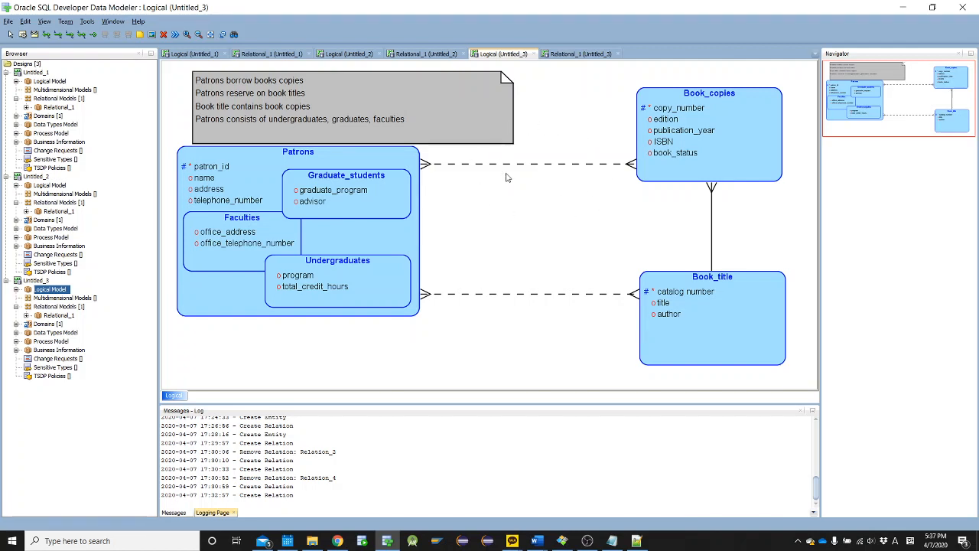
right_click(65, 290)
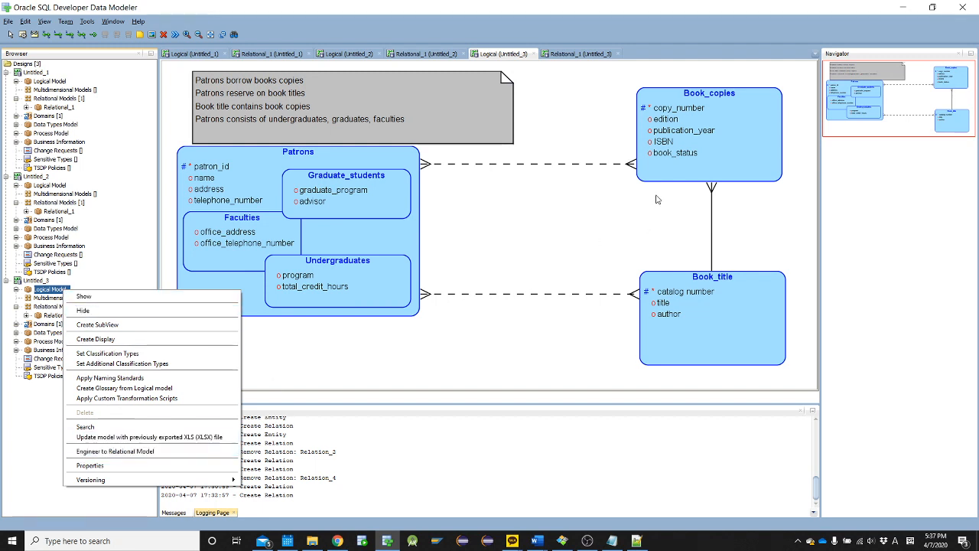
click(602, 213)
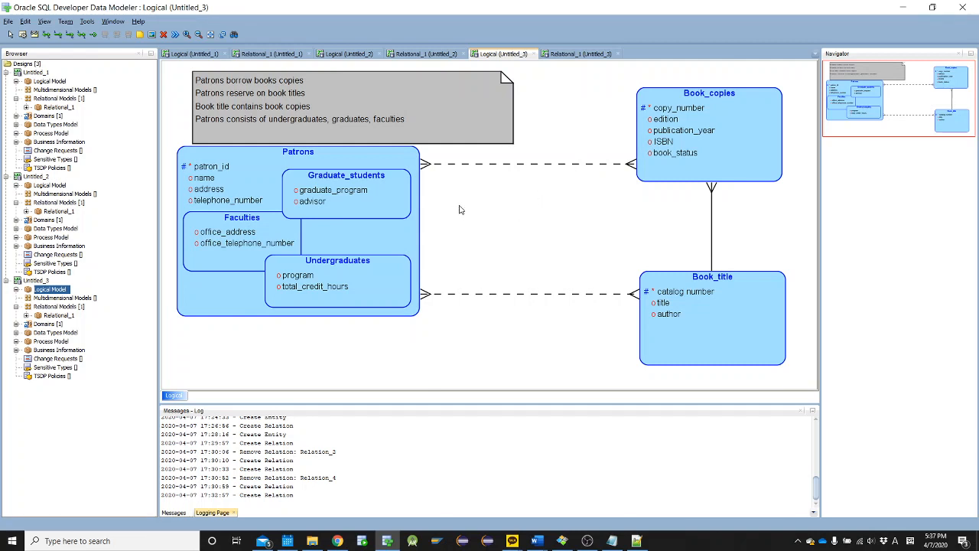
Review the attributes and their data types in the Patrons entity's properties, leaving them unmodified
double_click(262, 170)
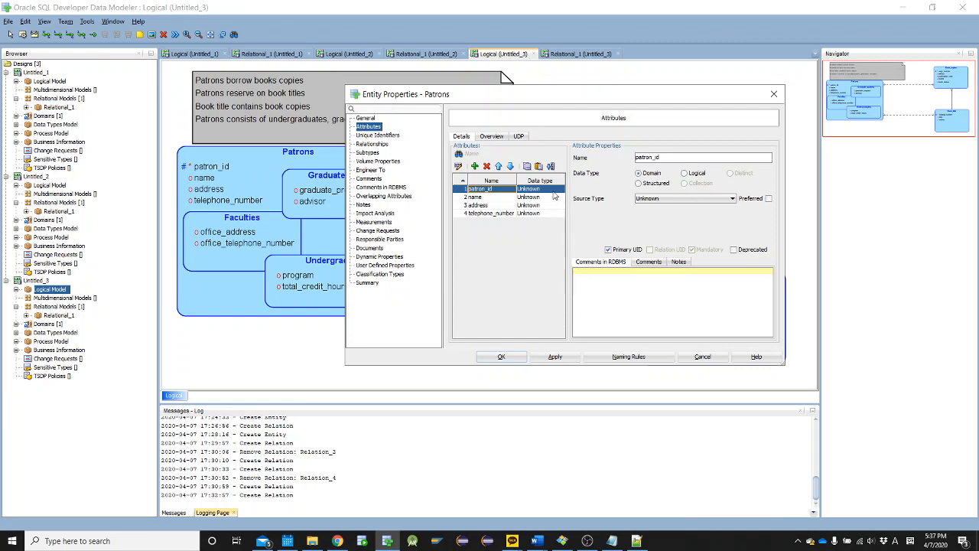
key(Escape)
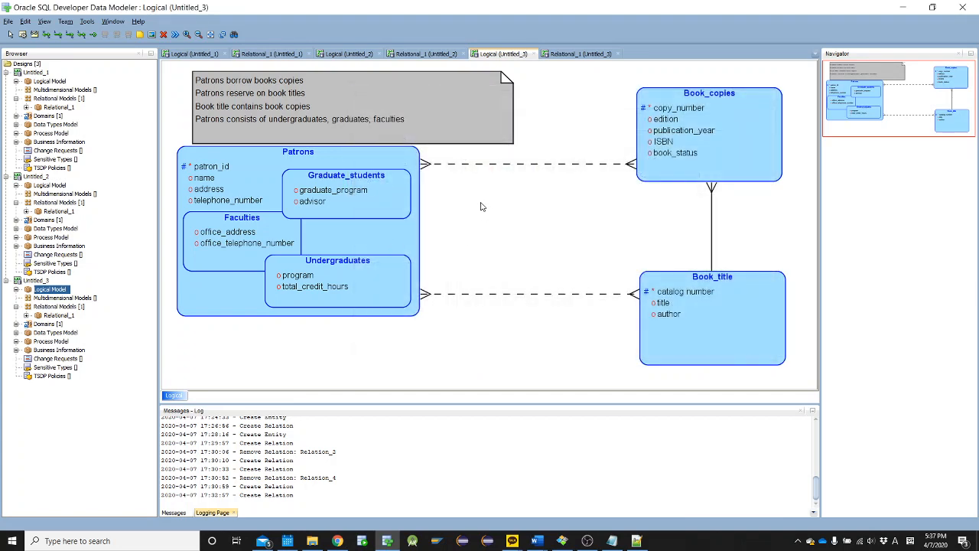
double_click(381, 234)
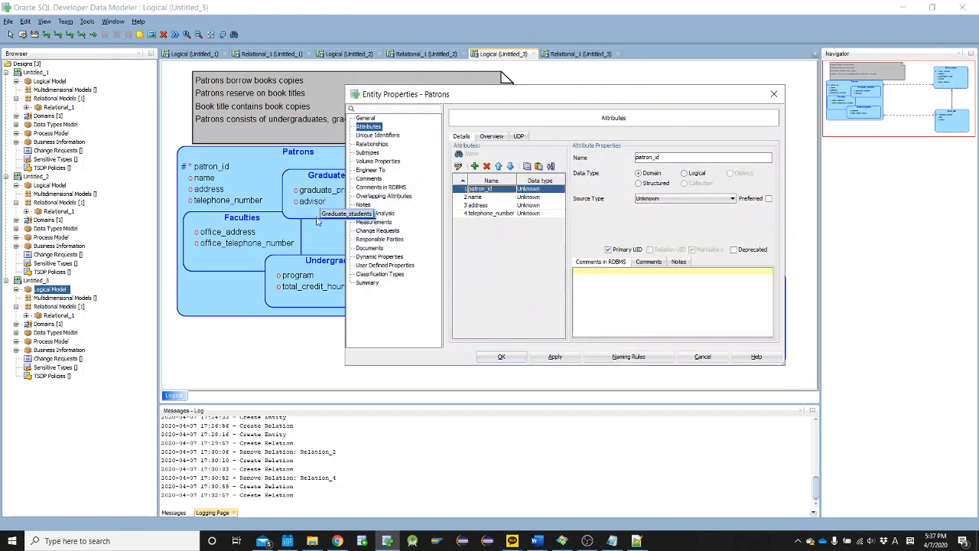
click(702, 356)
Engineer the Untitled_3 logical model to the Relational_1 model with all entities, hierarchies and relations included
right_click(48, 292)
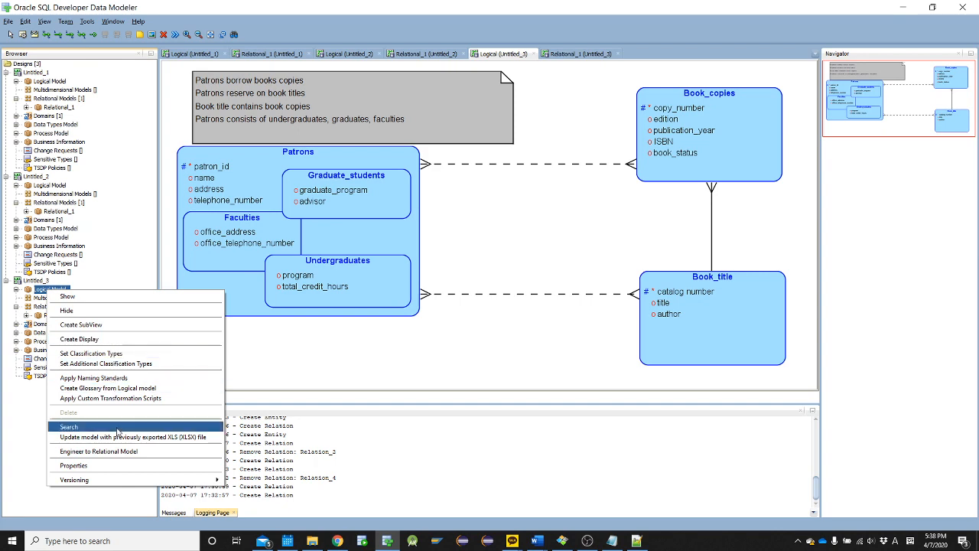
click(117, 451)
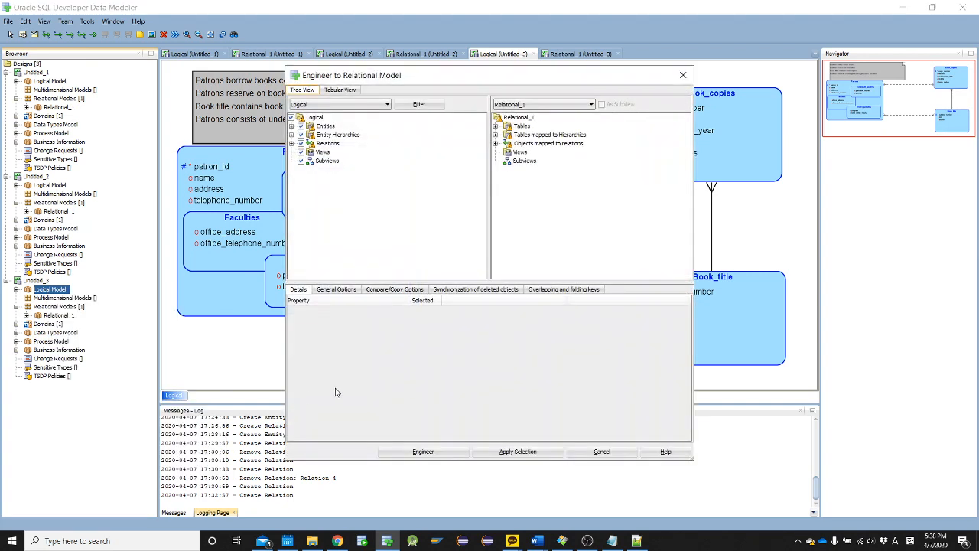
click(433, 450)
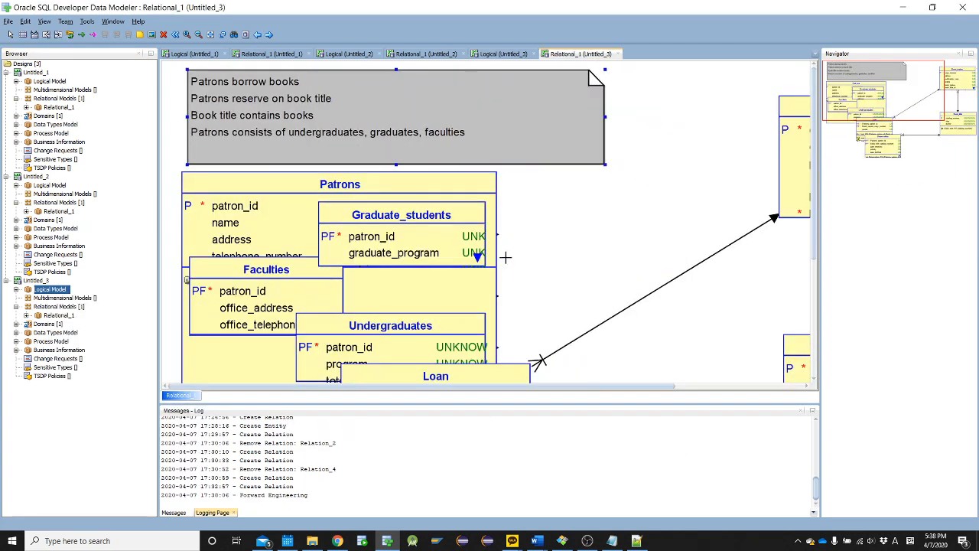
scroll(581, 247, down, 2)
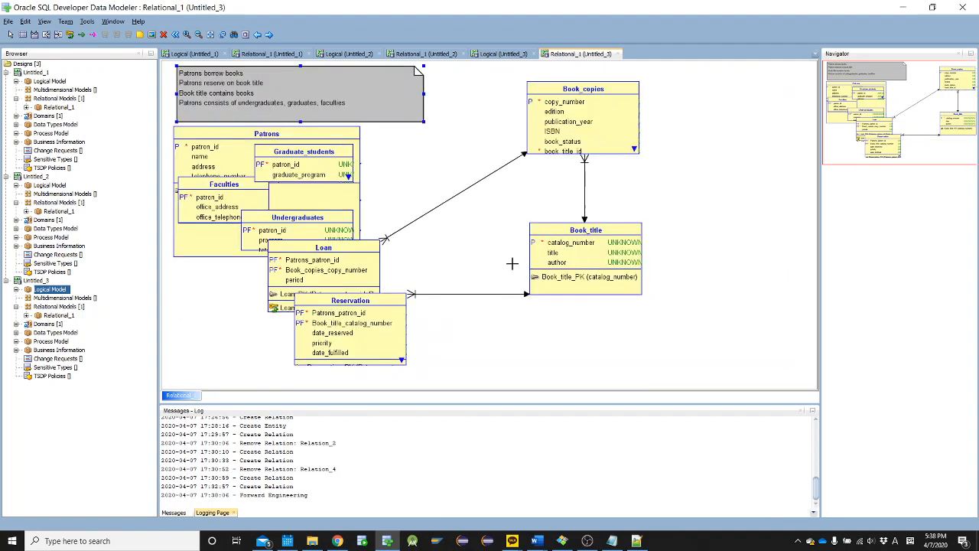
Spread out the relational diagram, shifting Book_copies and Book_title away from Patrons and placing Loan and Reservation between them
drag(576, 140, 683, 120)
drag(581, 287, 685, 293)
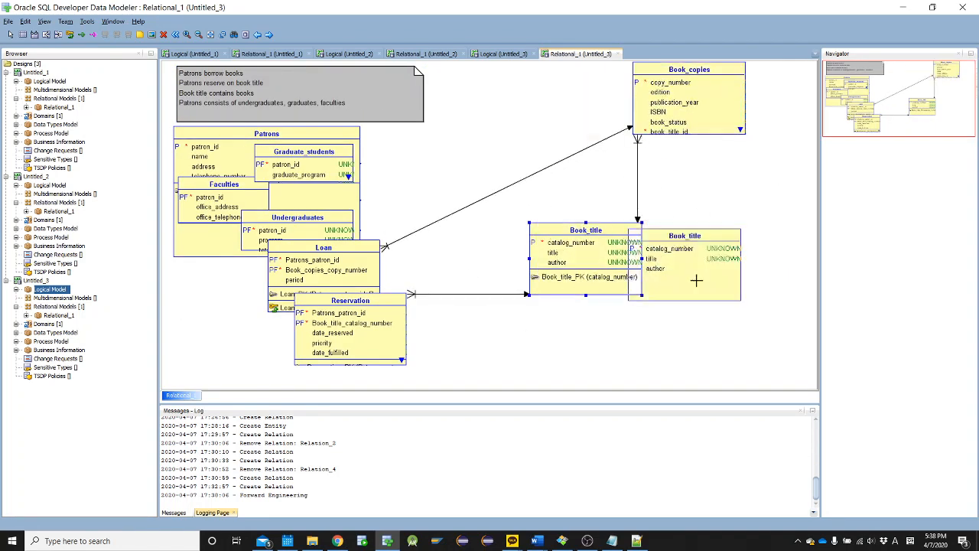
drag(327, 271, 524, 126)
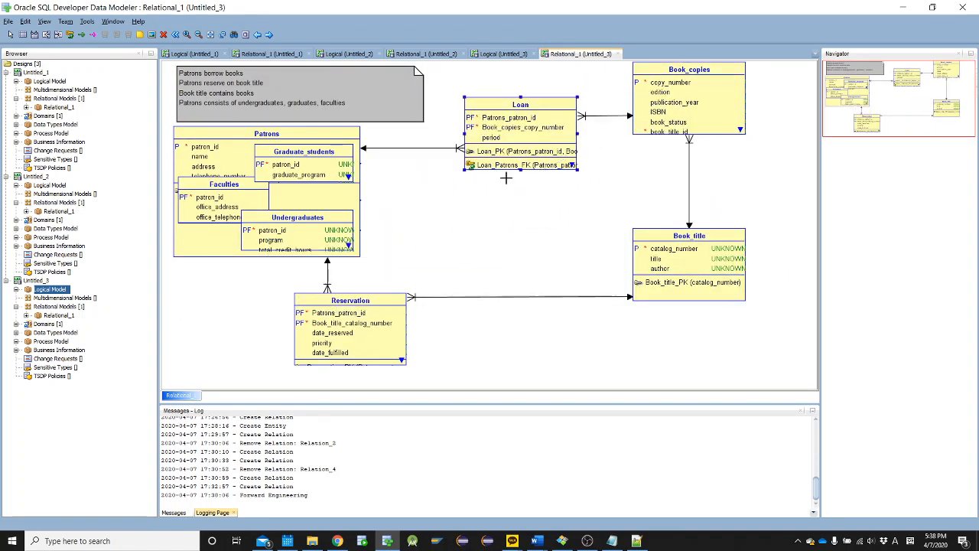
drag(368, 342, 517, 283)
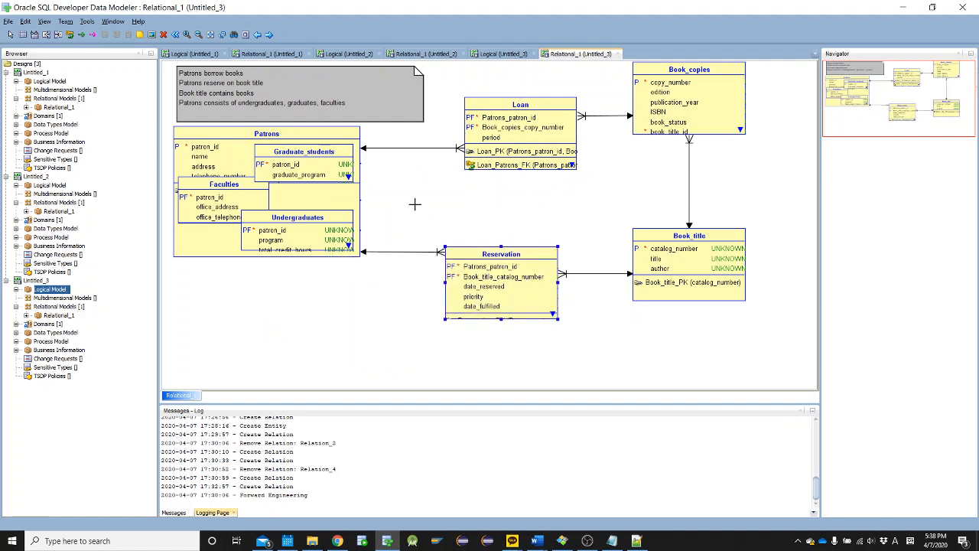
Compare with the logical diagram, then fine-tune the Loan and Reservation table positions and make the Reservation table taller
click(504, 54)
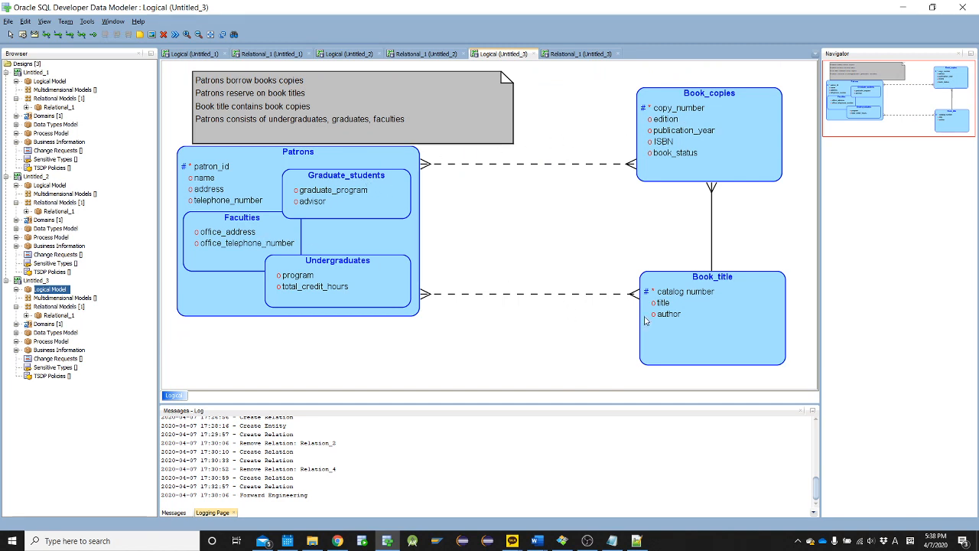
click(589, 54)
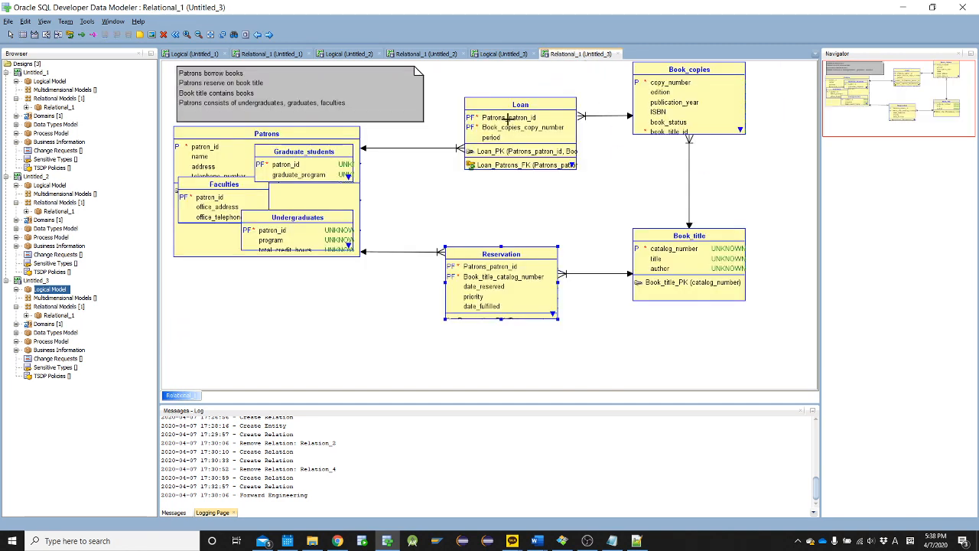
drag(508, 119, 492, 120)
drag(495, 275, 494, 254)
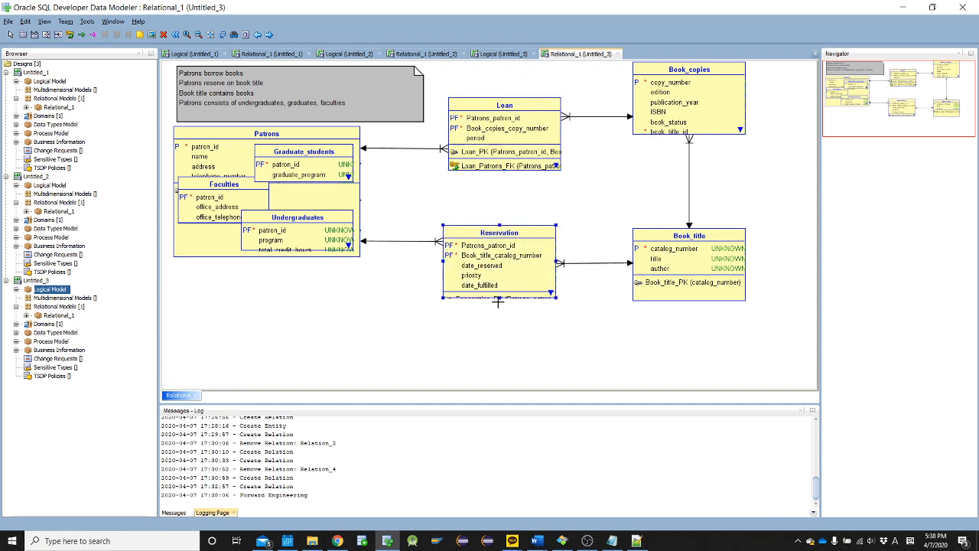
drag(499, 296, 500, 323)
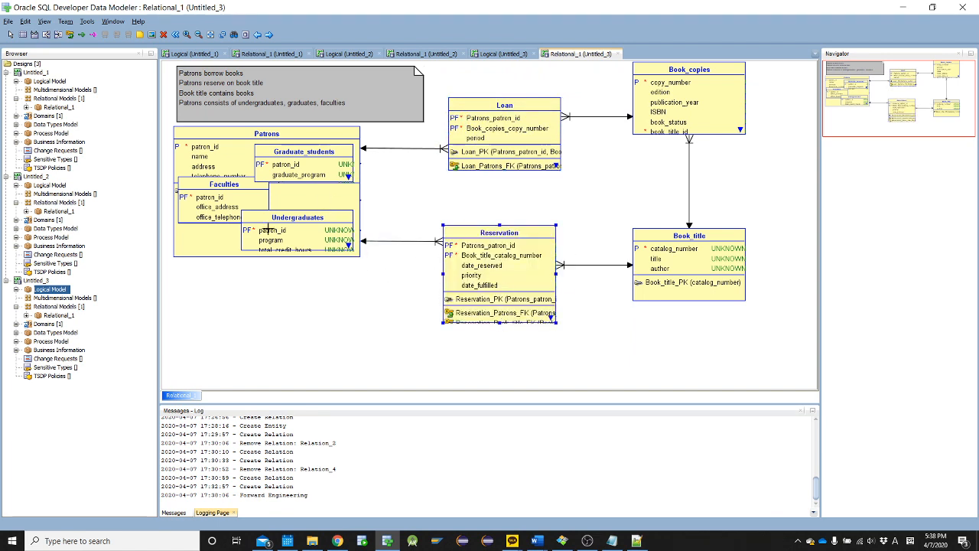
Move the Patrons table below its subtype tables and spread Faculties, Graduate_students and Undergraduates apart above it
click(215, 243)
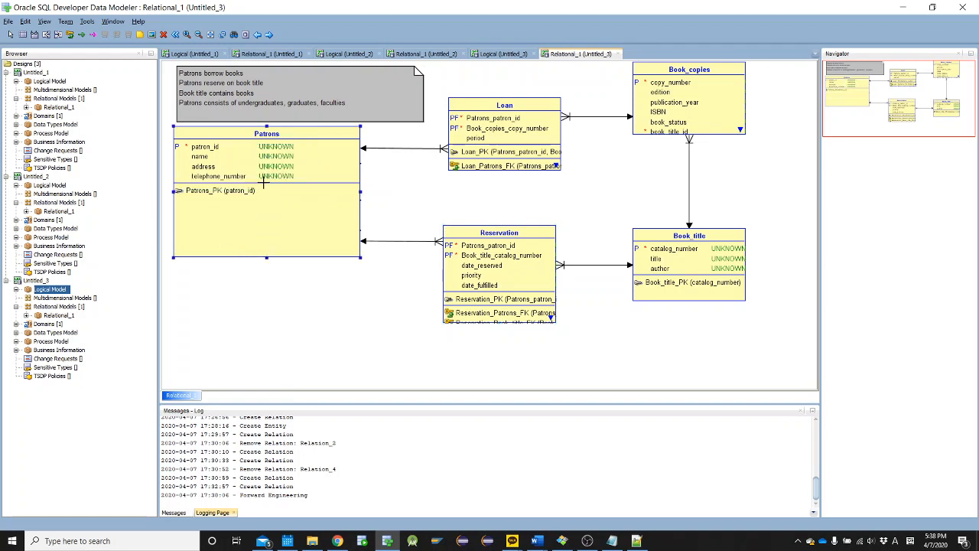
drag(263, 184, 278, 306)
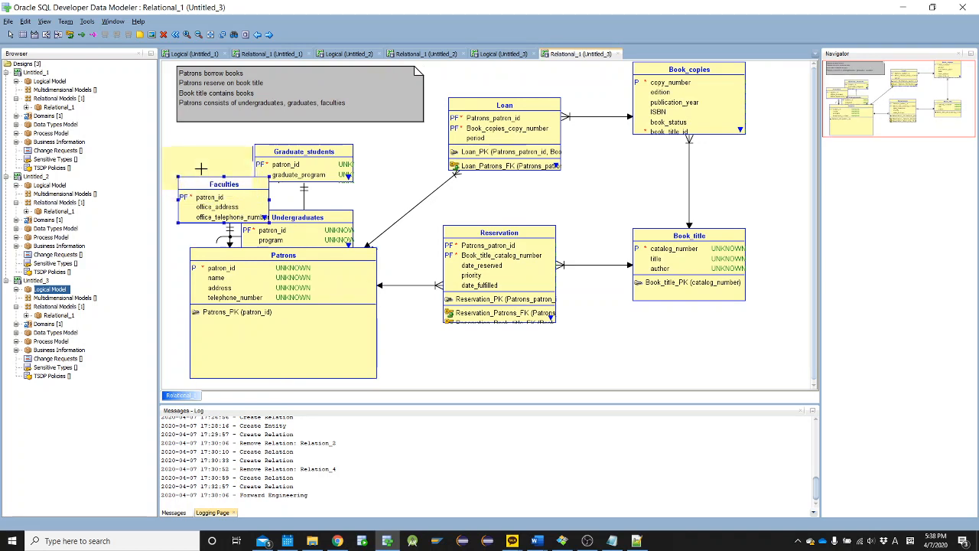
drag(217, 197, 200, 161)
drag(303, 151, 349, 124)
drag(312, 221, 343, 182)
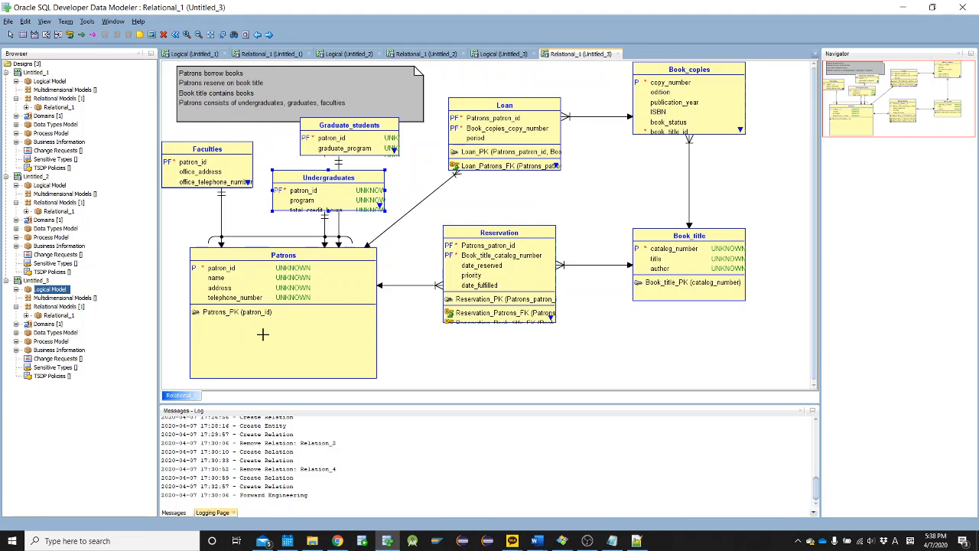
Shorten the Patrons table, make Undergraduates taller, align Graduate_students above it, and return to the Library logical diagram
drag(283, 378, 290, 339)
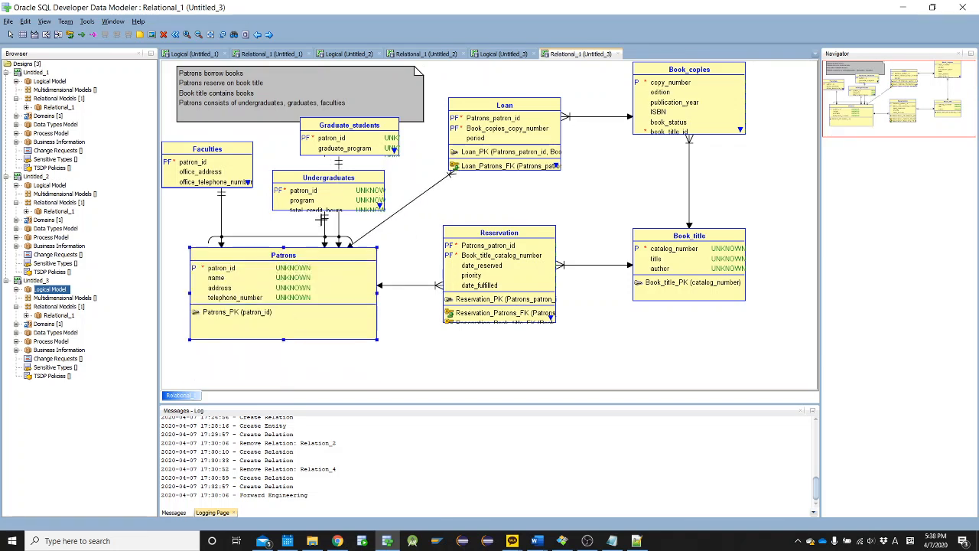
drag(330, 212, 324, 228)
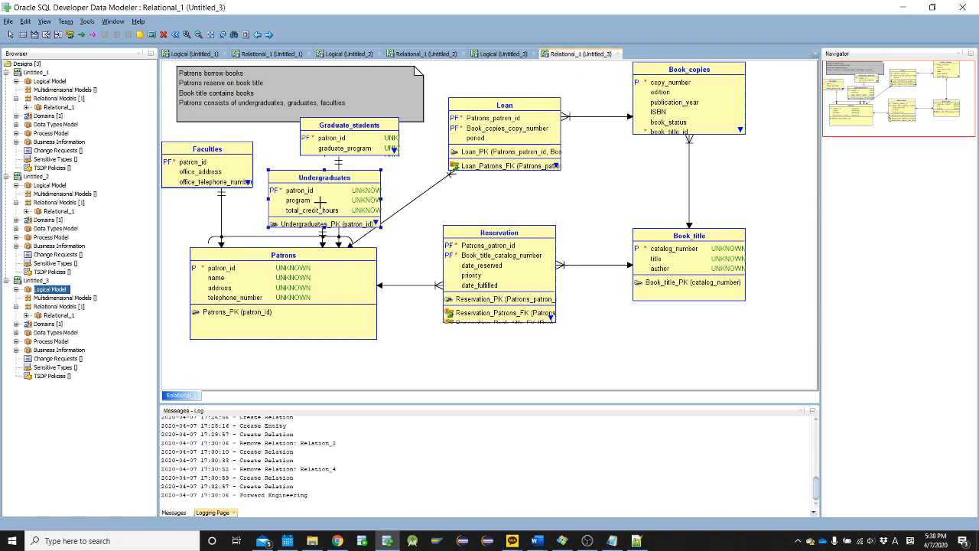
drag(324, 188, 324, 185)
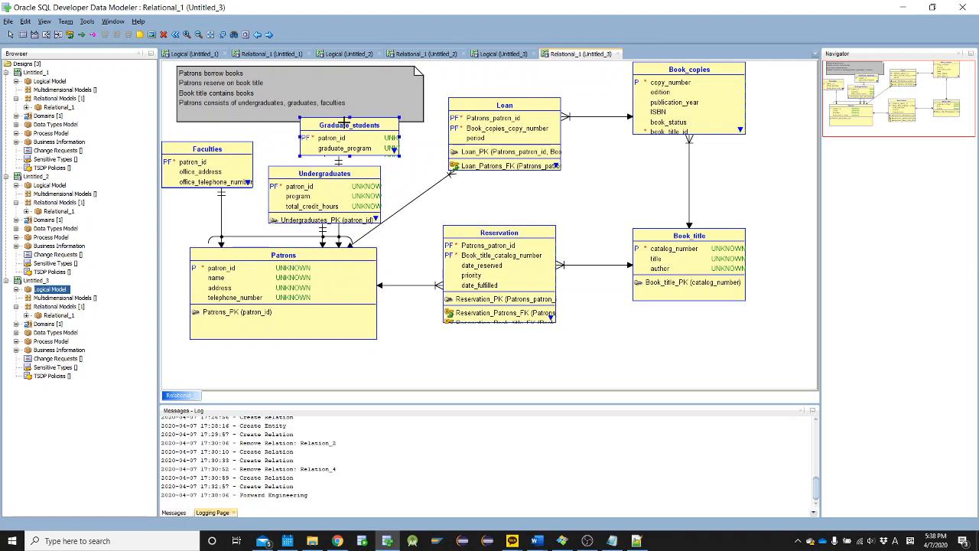
drag(344, 123, 320, 111)
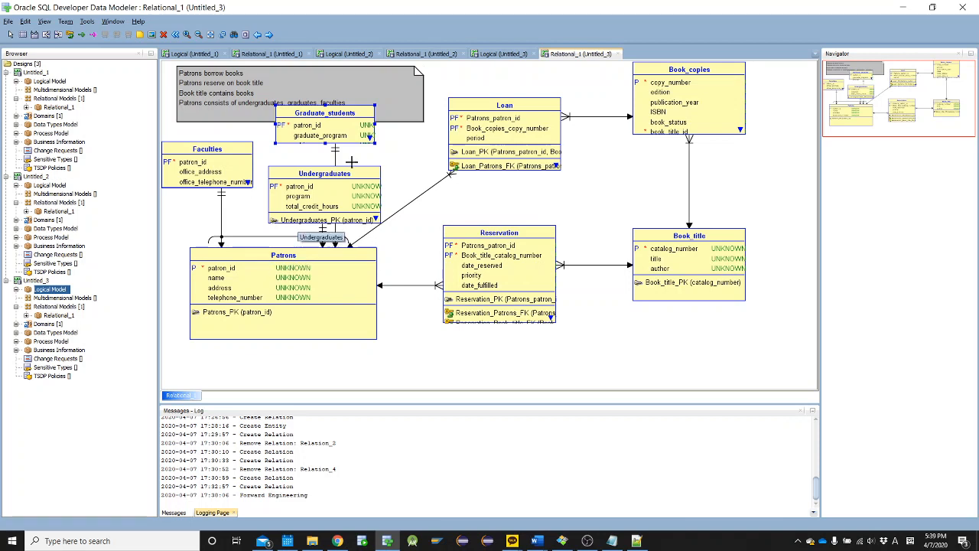
click(498, 55)
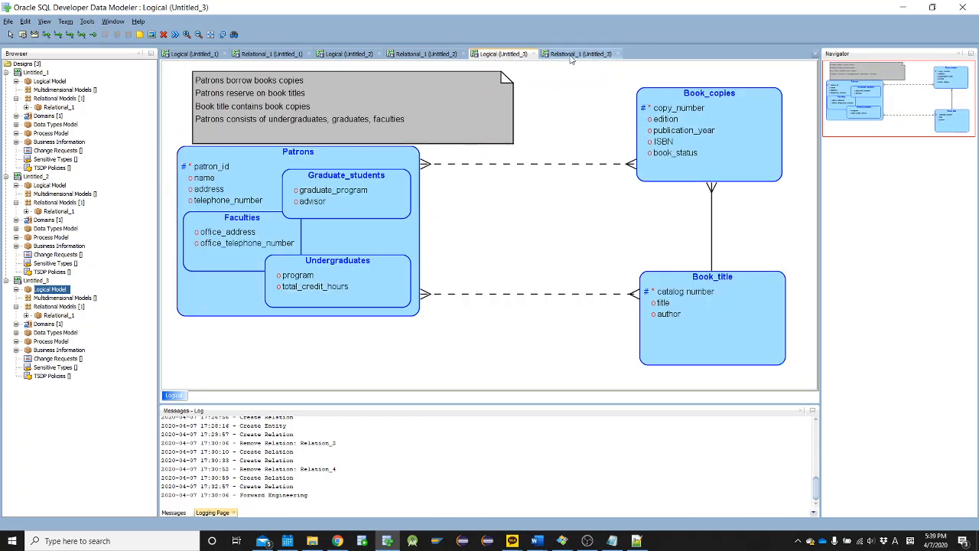